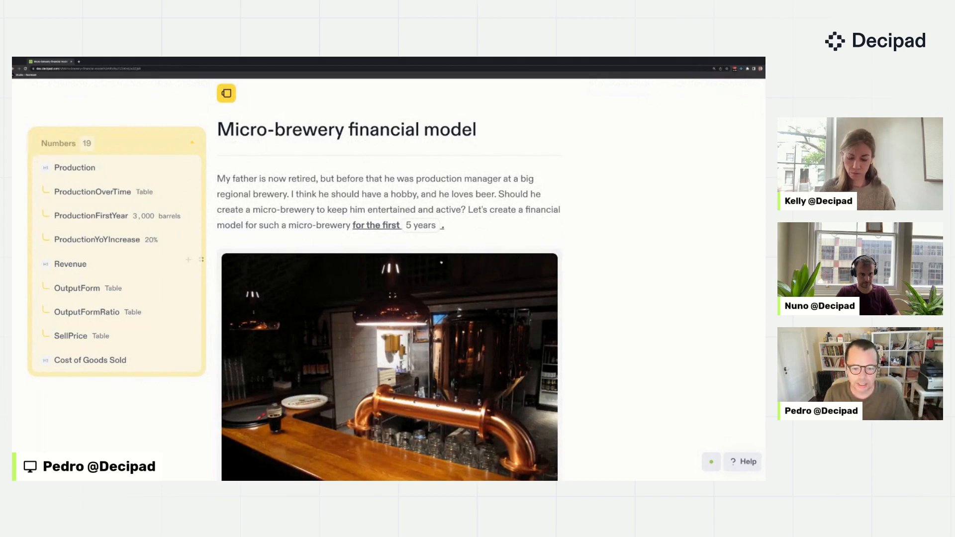
- Review the micro-brewery financial model's introduction, from its opening paragraph down to the source link and Production heading
{"action": "scroll", "coordinate": [389, 298], "scroll_direction": "down", "scroll_amount": 1}
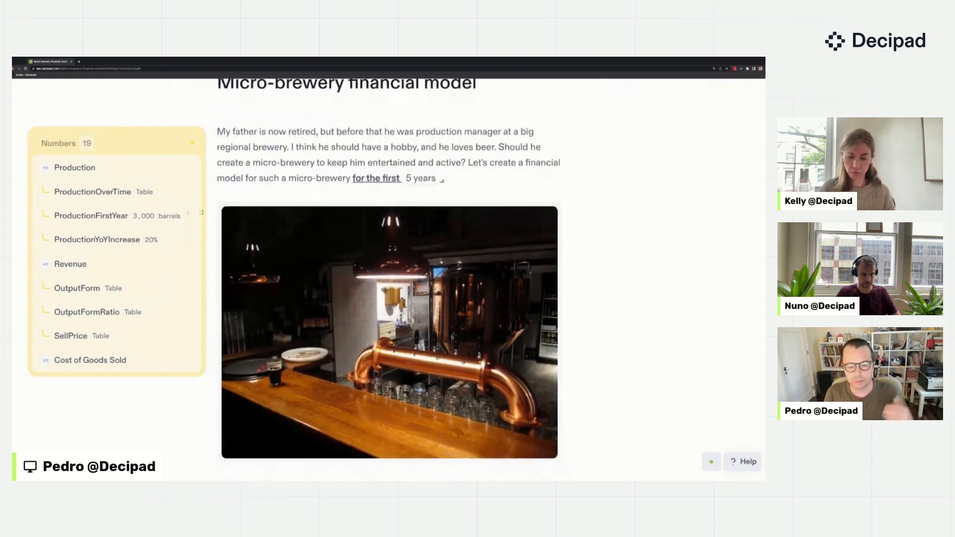
{"action": "scroll", "coordinate": [389, 298], "scroll_direction": "up", "scroll_amount": 1}
{"action": "scroll", "coordinate": [389, 279], "scroll_direction": "down", "scroll_amount": 1}
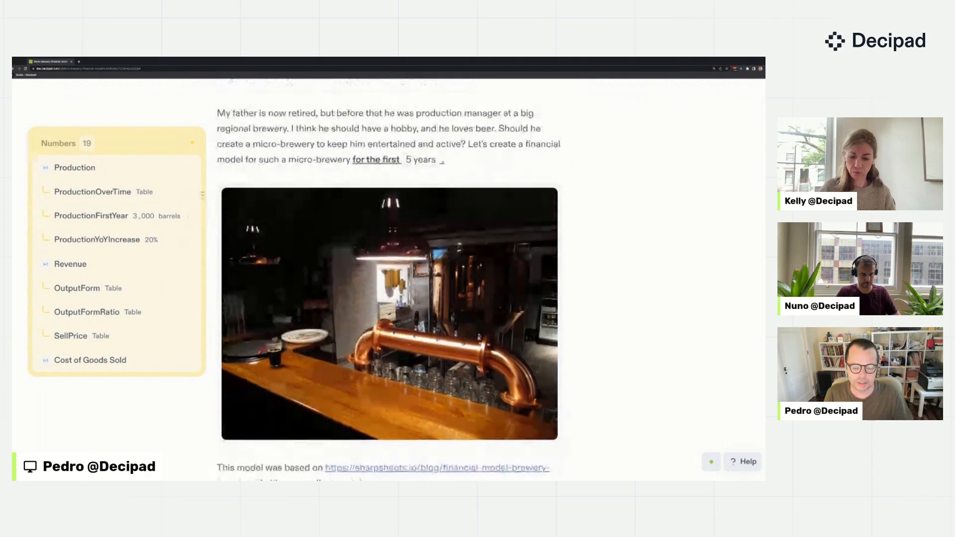
{"action": "scroll", "coordinate": [390, 284], "scroll_direction": "up", "scroll_amount": 1}
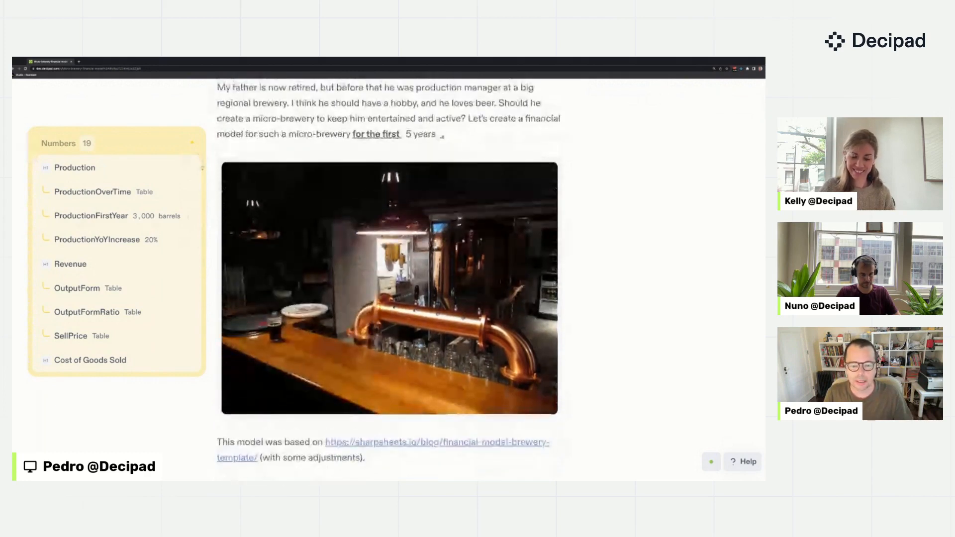
{"action": "scroll", "coordinate": [390, 278], "scroll_direction": "down", "scroll_amount": 2}
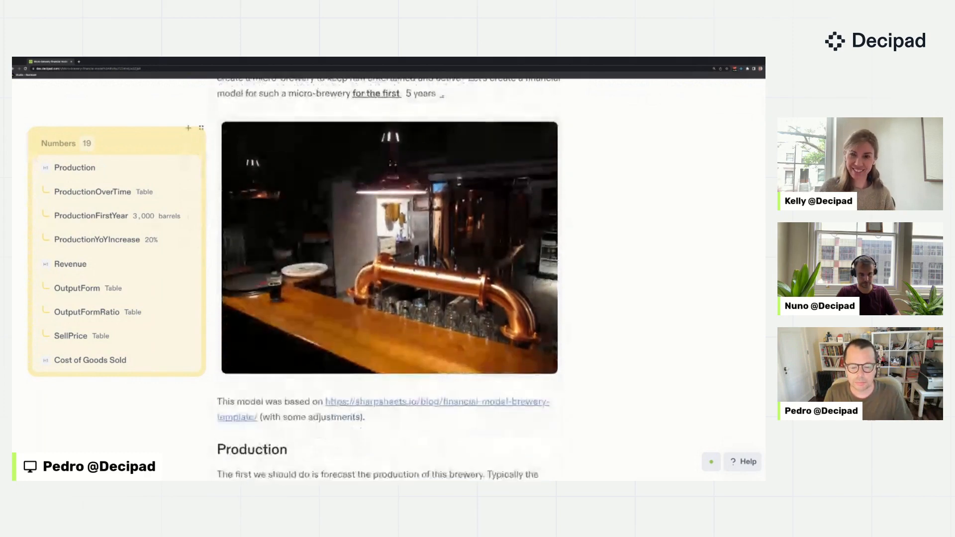
{"action": "scroll", "coordinate": [390, 278], "scroll_direction": "down", "scroll_amount": 3}
{"action": "scroll", "coordinate": [389, 279], "scroll_direction": "down", "scroll_amount": 1}
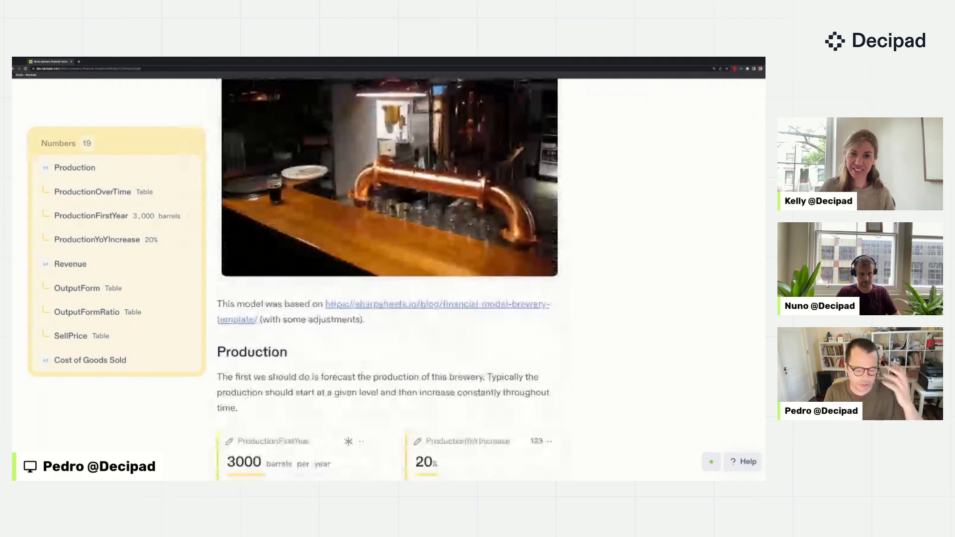
{"action": "scroll", "coordinate": [390, 278], "scroll_direction": "down", "scroll_amount": 1}
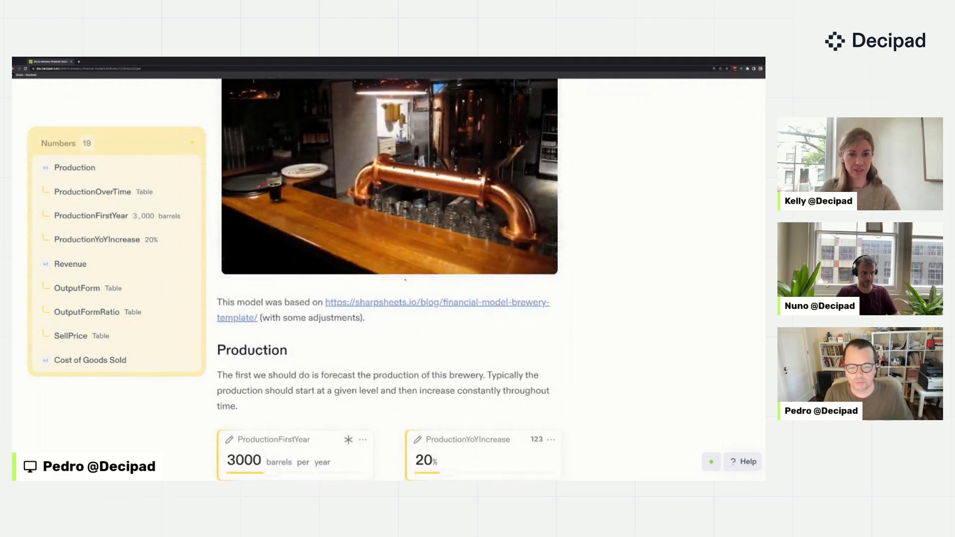
- Open the linked SharpSheets brewery article and read its production, revenue and COGS sections, including the raw material and packaging cost tables
{"action": "left_click", "coordinate": [396, 304]}
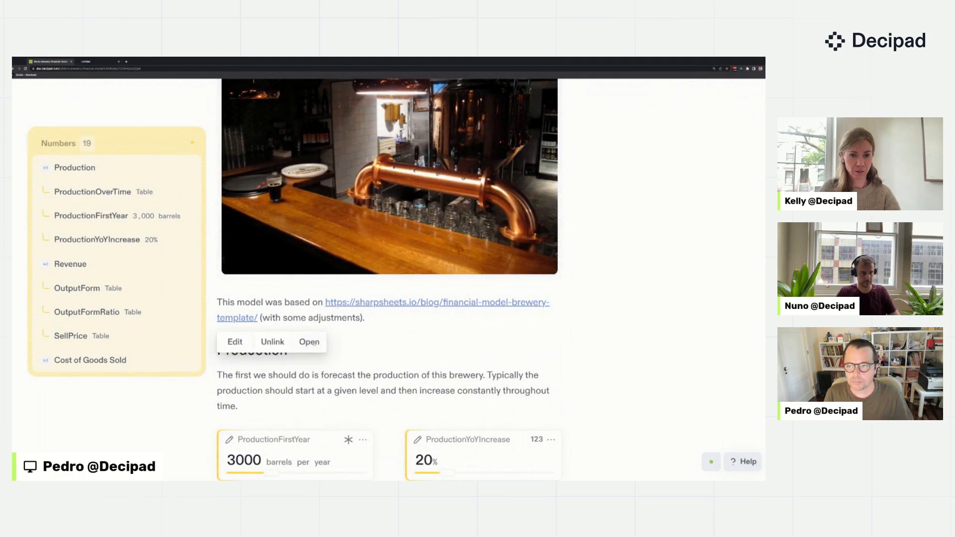
{"action": "left_click", "coordinate": [309, 342]}
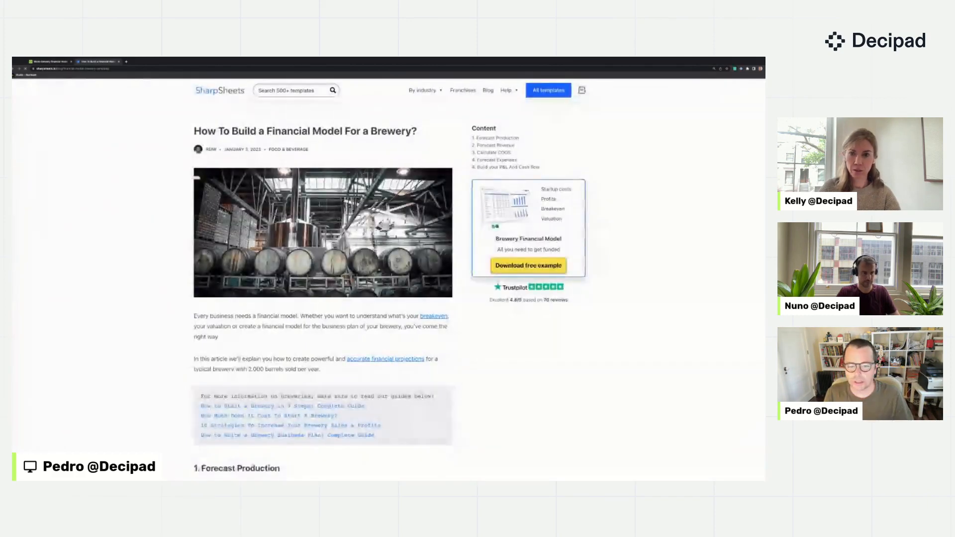
{"action": "scroll", "coordinate": [391, 288], "scroll_direction": "down", "scroll_amount": 3}
{"action": "scroll", "coordinate": [391, 287], "scroll_direction": "down", "scroll_amount": 5}
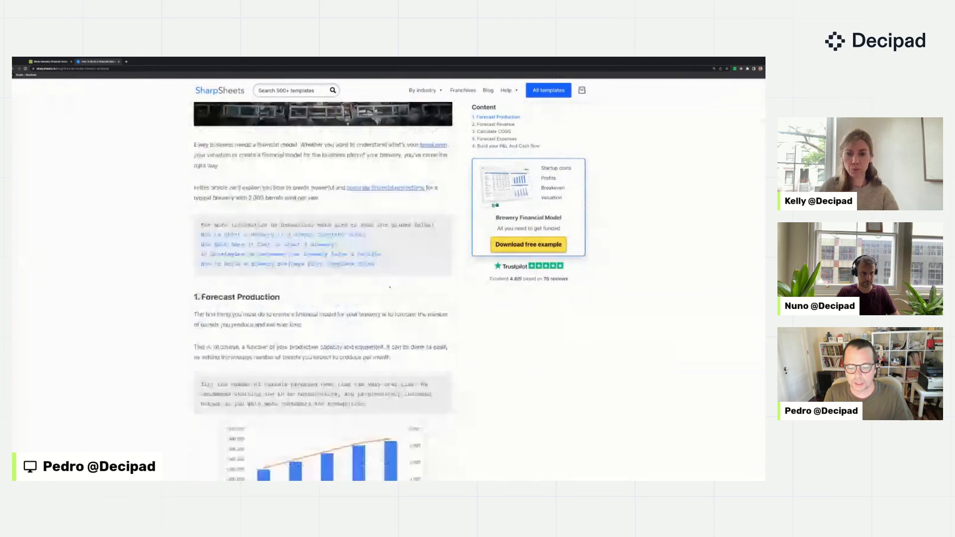
{"action": "scroll", "coordinate": [323, 292], "scroll_direction": "down", "scroll_amount": 7}
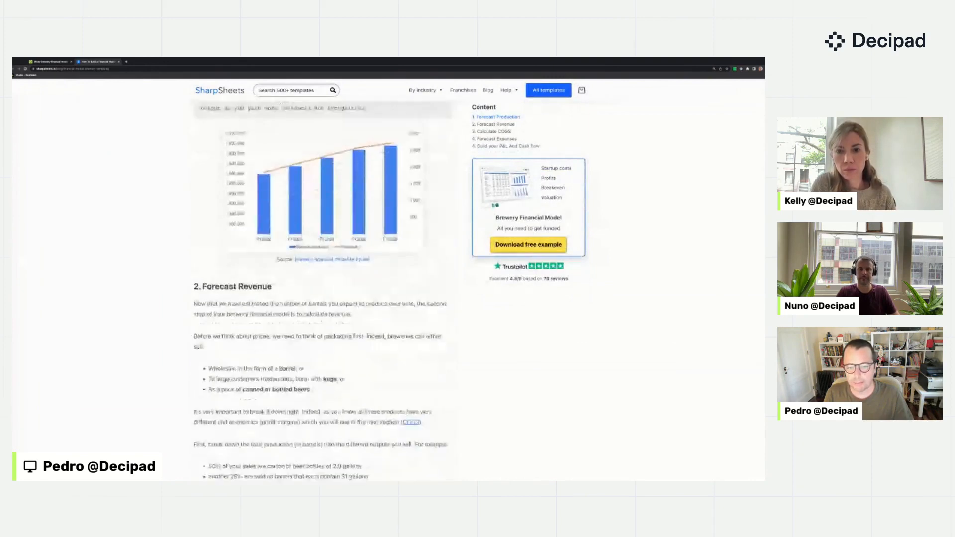
{"action": "scroll", "coordinate": [323, 291], "scroll_direction": "down", "scroll_amount": 2}
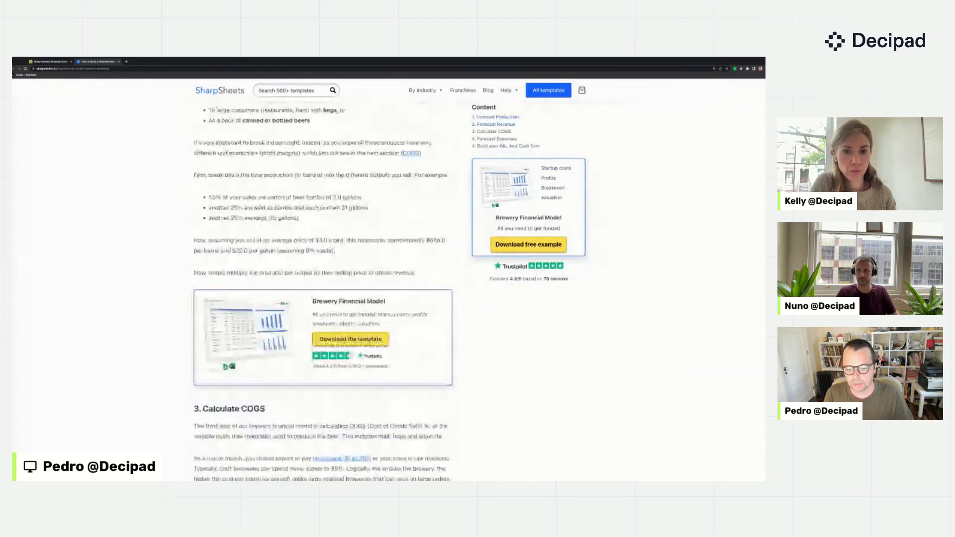
{"action": "scroll", "coordinate": [322, 292], "scroll_direction": "down", "scroll_amount": 3}
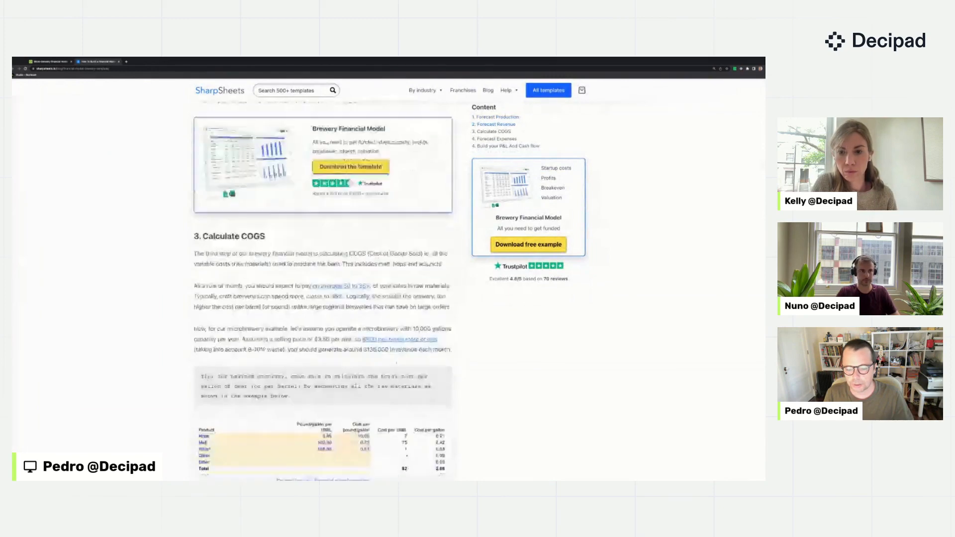
{"action": "scroll", "coordinate": [322, 292], "scroll_direction": "down", "scroll_amount": 1}
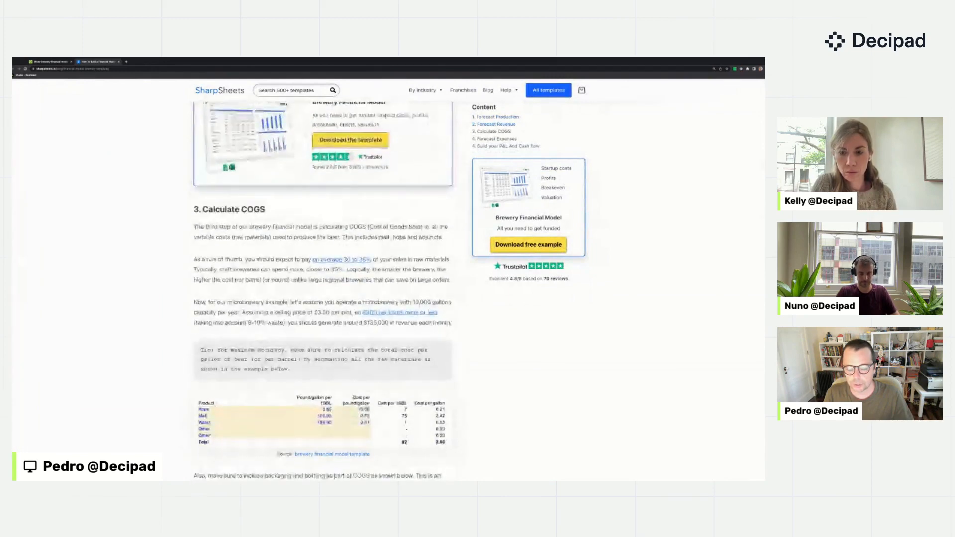
{"action": "scroll", "coordinate": [322, 291], "scroll_direction": "down", "scroll_amount": 2}
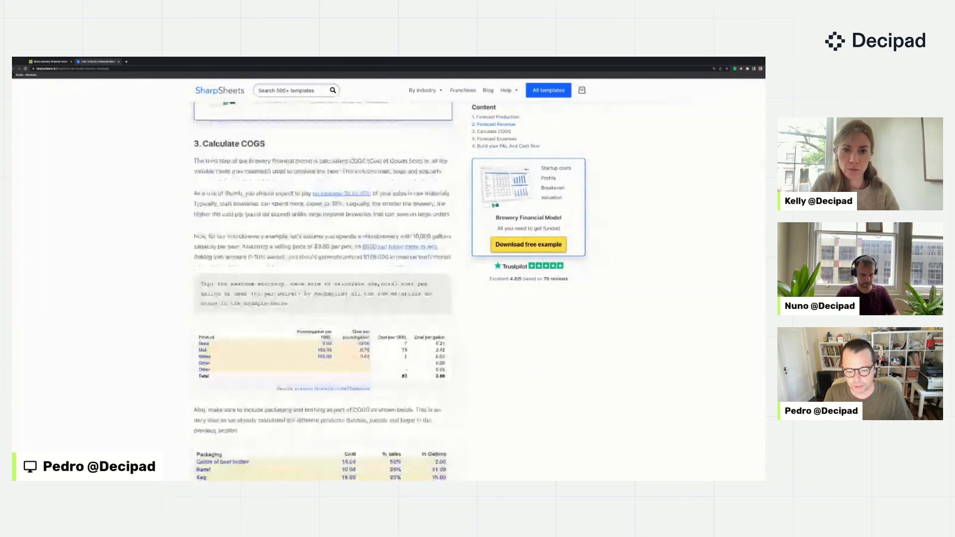
{"action": "scroll", "coordinate": [322, 292], "scroll_direction": "down", "scroll_amount": 4}
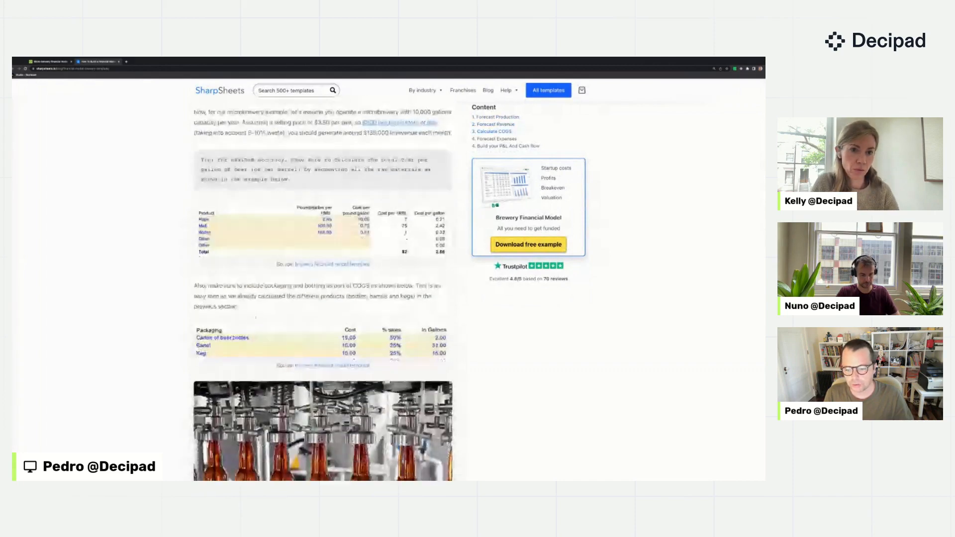
{"action": "scroll", "coordinate": [256, 318], "scroll_direction": "down", "scroll_amount": 1}
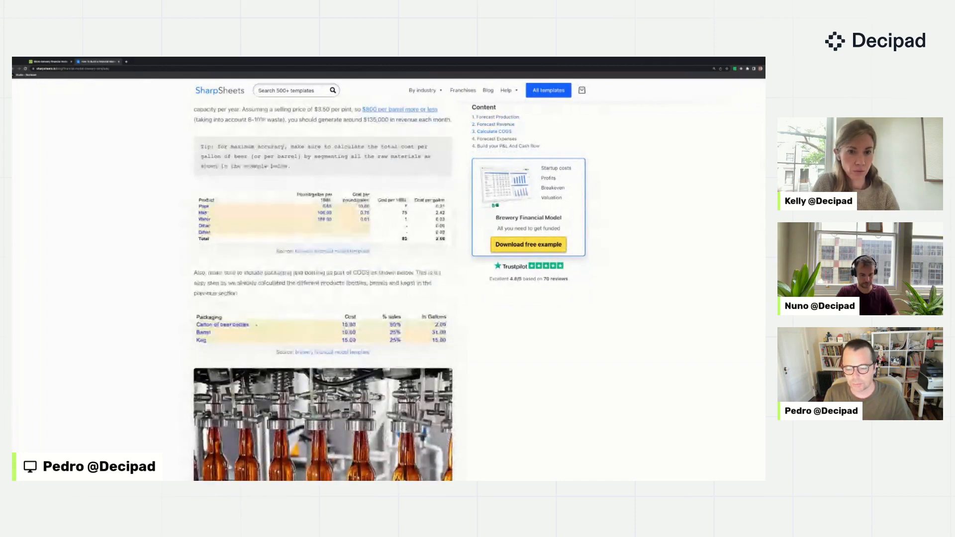
- Read the article's Forecast Expenses section, covering operating costs, rent, staff salaries, insurance and marketing
{"action": "scroll", "coordinate": [256, 325], "scroll_direction": "down", "scroll_amount": 10}
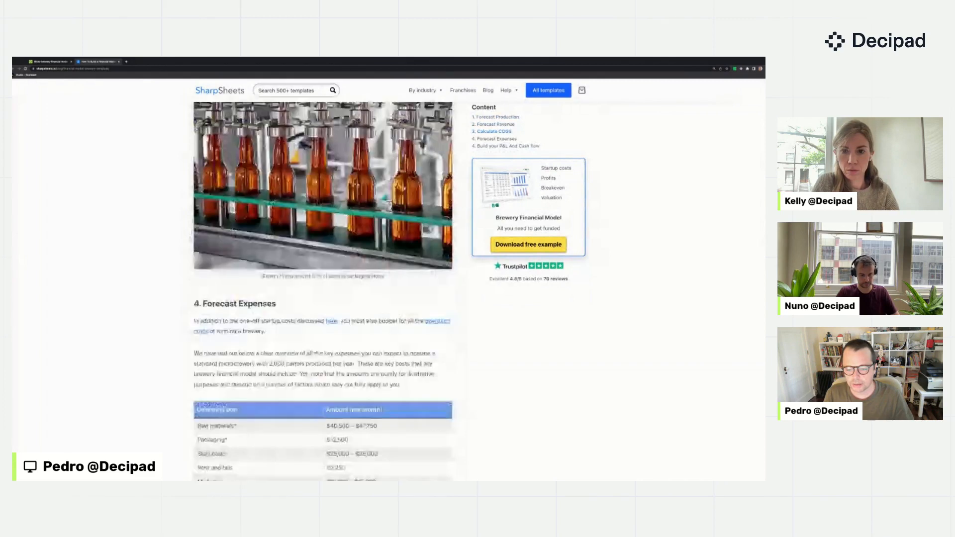
{"action": "scroll", "coordinate": [323, 292], "scroll_direction": "down", "scroll_amount": 10}
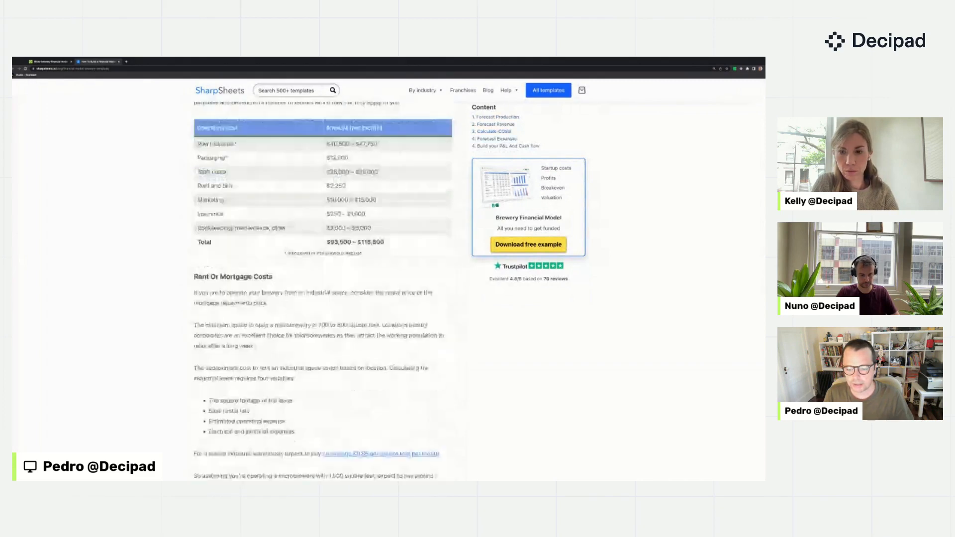
{"action": "scroll", "coordinate": [323, 291], "scroll_direction": "down", "scroll_amount": 16}
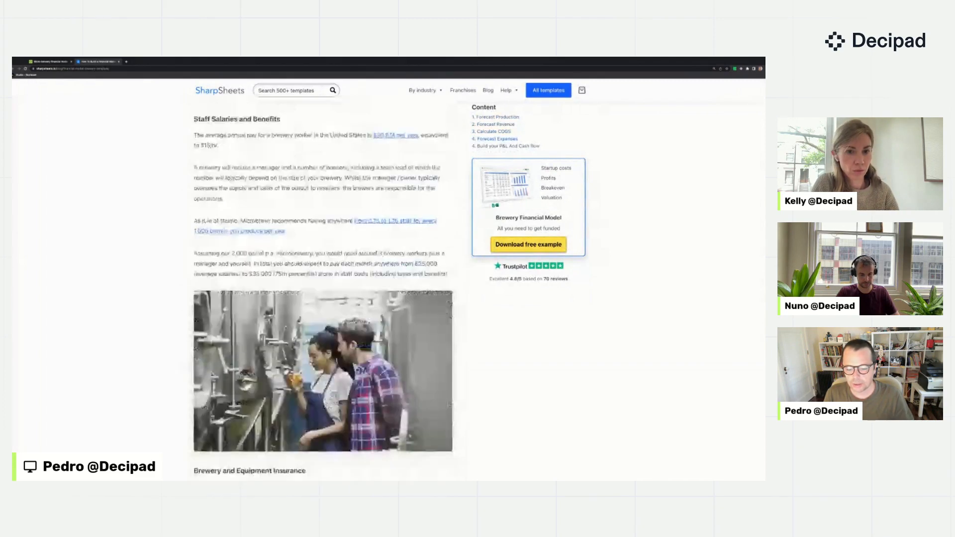
{"action": "scroll", "coordinate": [323, 291], "scroll_direction": "down", "scroll_amount": 11}
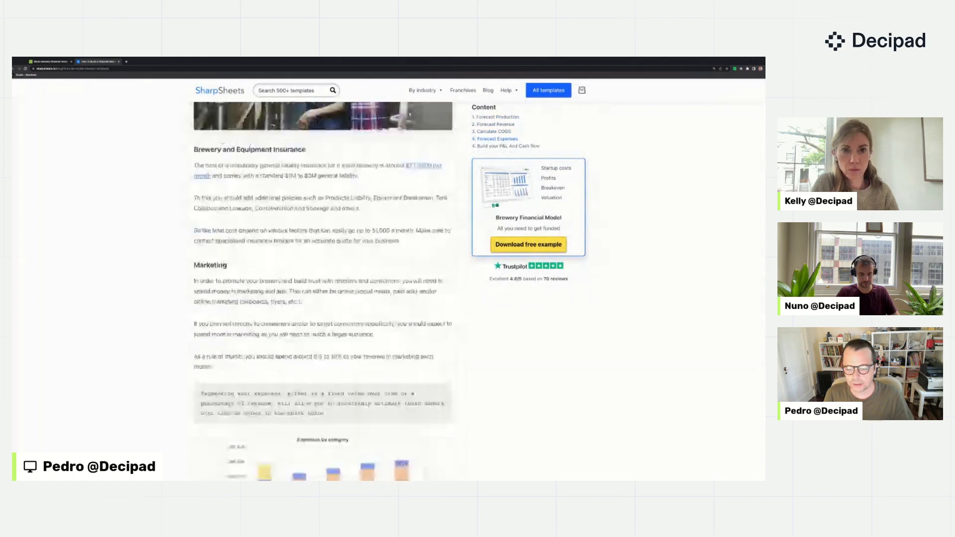
{"action": "scroll", "coordinate": [322, 292], "scroll_direction": "down", "scroll_amount": 2}
- Switch back to the Decipad notebook and examine the Production section's first-year and yearly-increase inputs and the ProductionOverTime table
{"action": "key", "text": "ctrl+shift+Tab"}
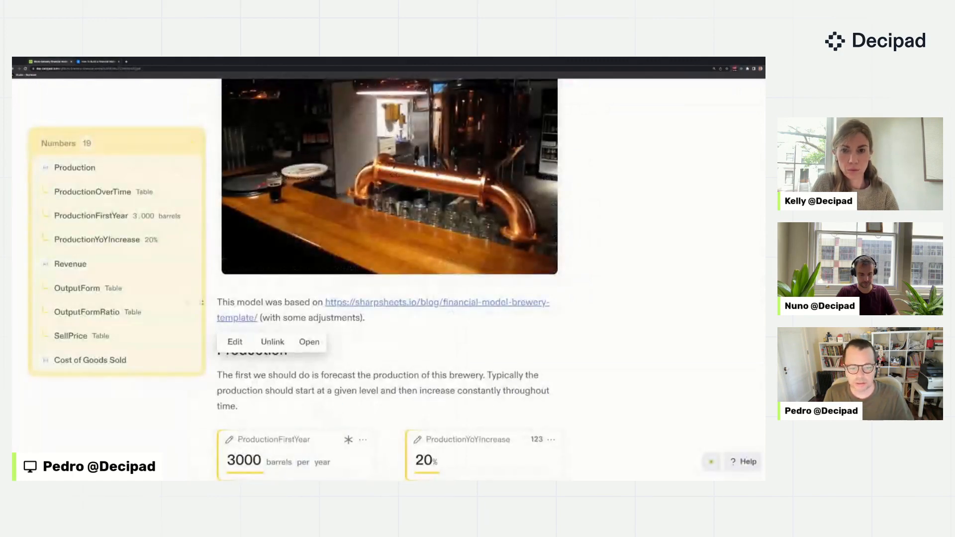
{"action": "key", "text": "Return"}
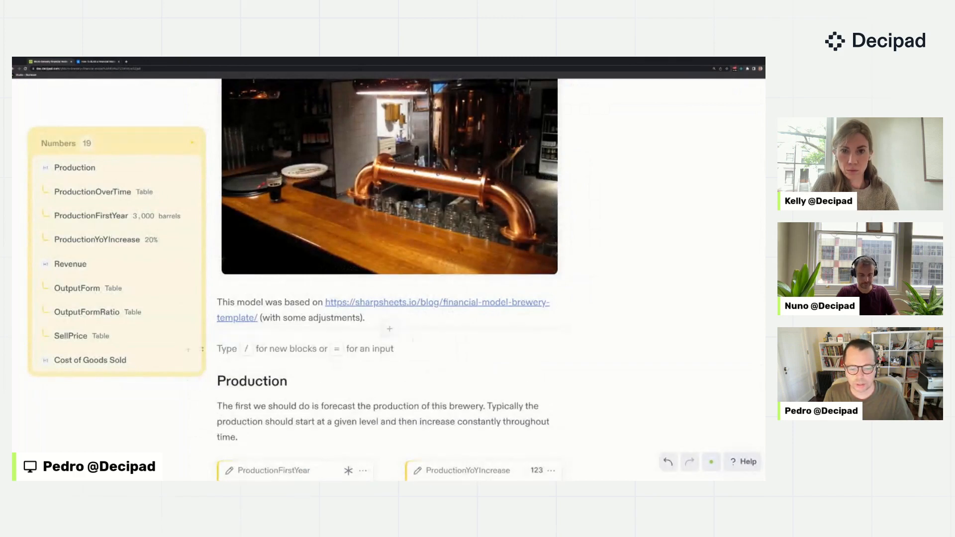
{"action": "key", "text": "BackSpace"}
{"action": "scroll", "coordinate": [388, 278], "scroll_direction": "down", "scroll_amount": 2}
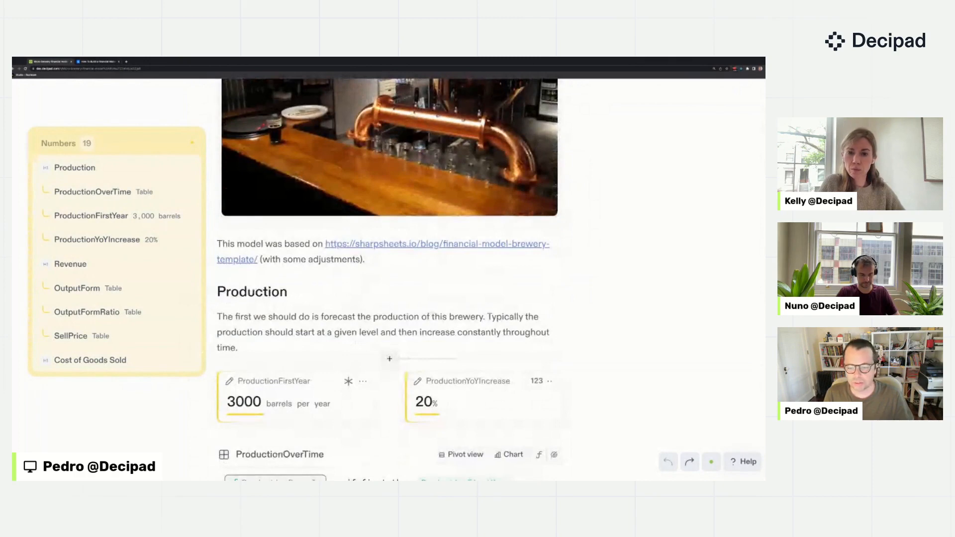
{"action": "scroll", "coordinate": [388, 278], "scroll_direction": "down", "scroll_amount": 4}
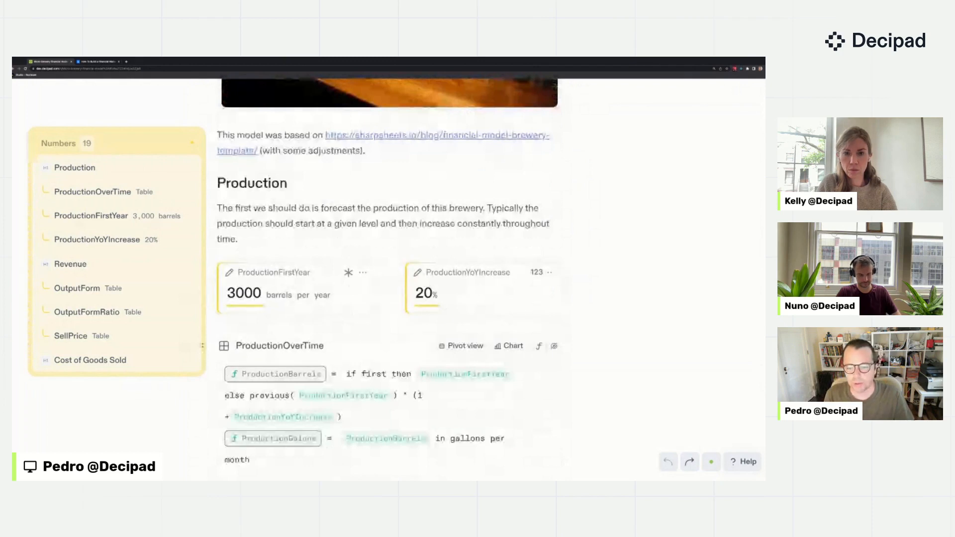
{"action": "scroll", "coordinate": [388, 279], "scroll_direction": "down", "scroll_amount": 1}
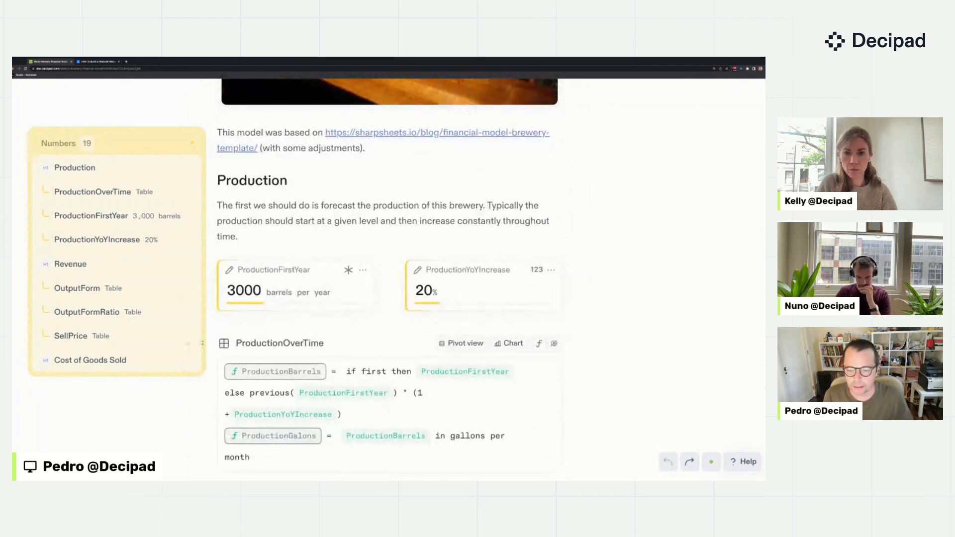
{"action": "scroll", "coordinate": [388, 278], "scroll_direction": "down", "scroll_amount": 1}
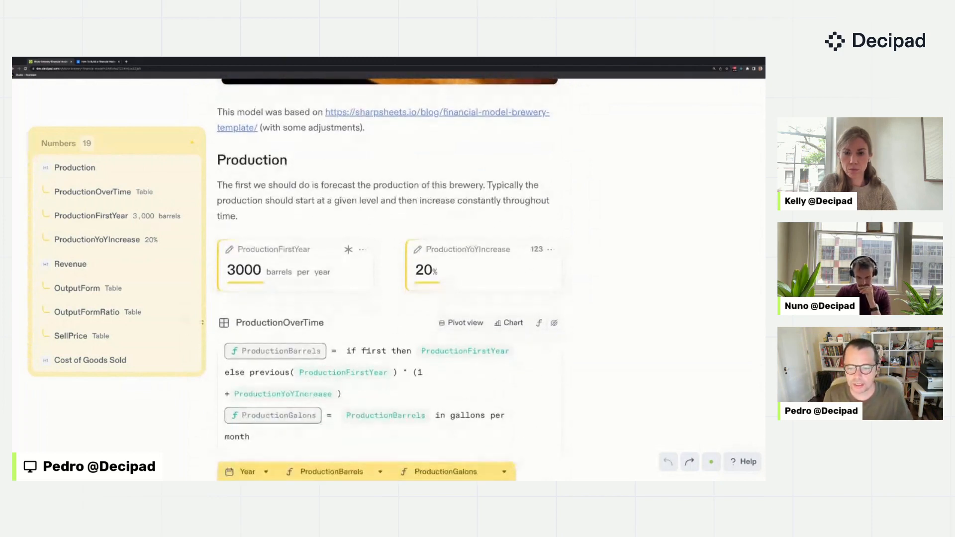
{"action": "scroll", "coordinate": [388, 279], "scroll_direction": "down", "scroll_amount": 2}
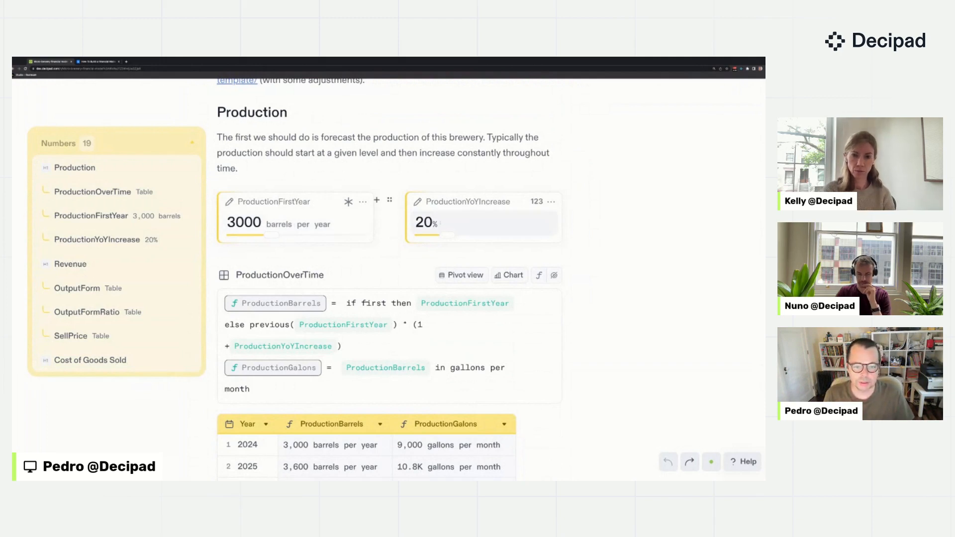
{"action": "scroll", "coordinate": [343, 274], "scroll_direction": "down", "scroll_amount": 1}
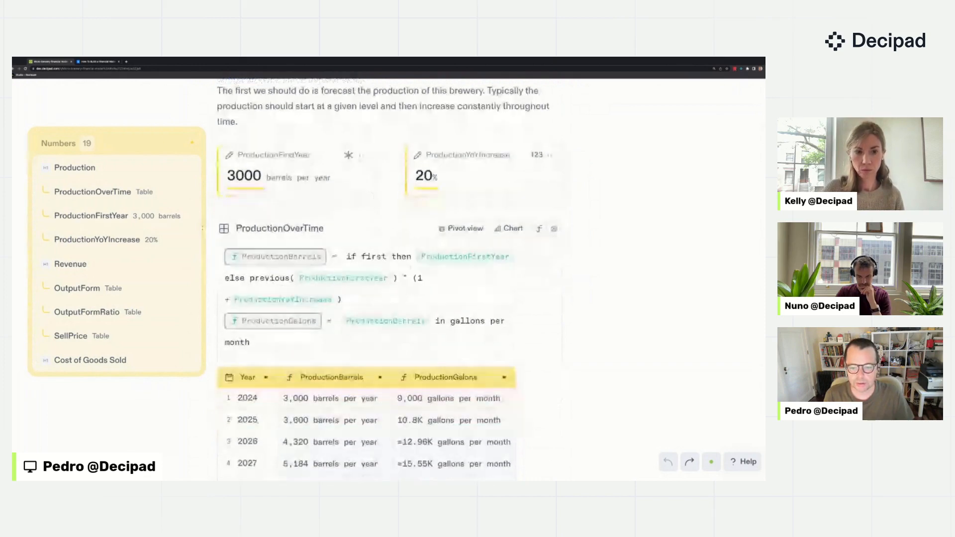
{"action": "scroll", "coordinate": [343, 274], "scroll_direction": "down", "scroll_amount": 2}
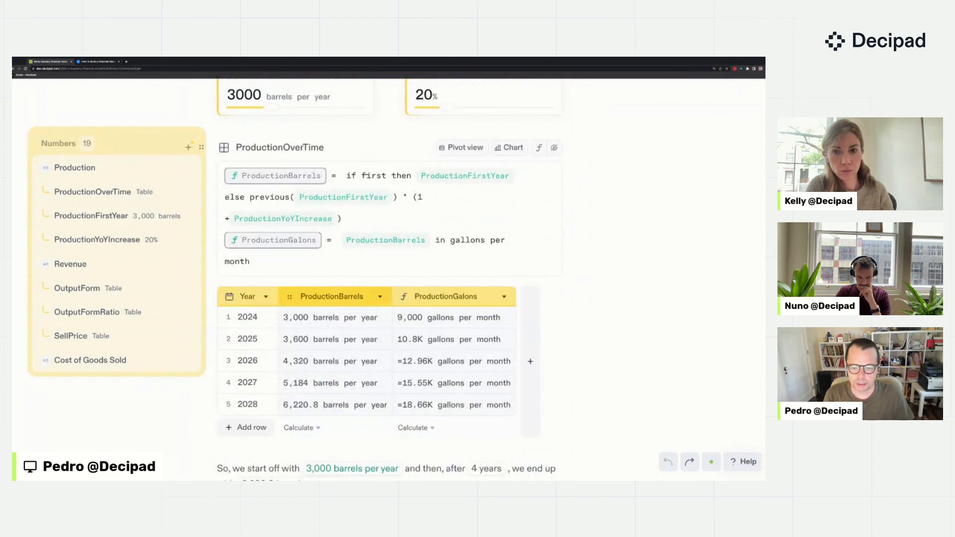
- Inspect the variables referenced in the ProductionBarrels formula and the 2028 barrel production in the ProductionOverTime table
{"action": "mouse_move", "coordinate": [344, 197]}
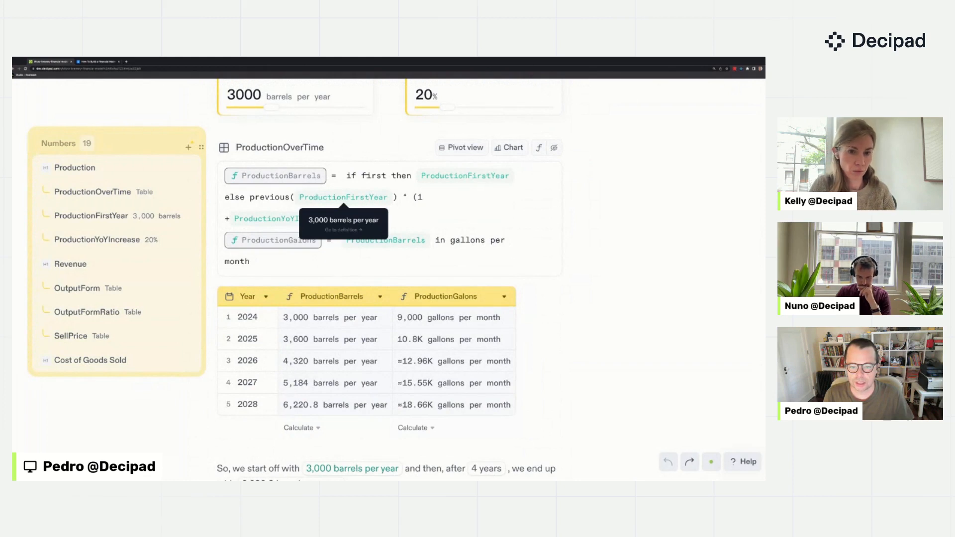
{"action": "mouse_move", "coordinate": [284, 221]}
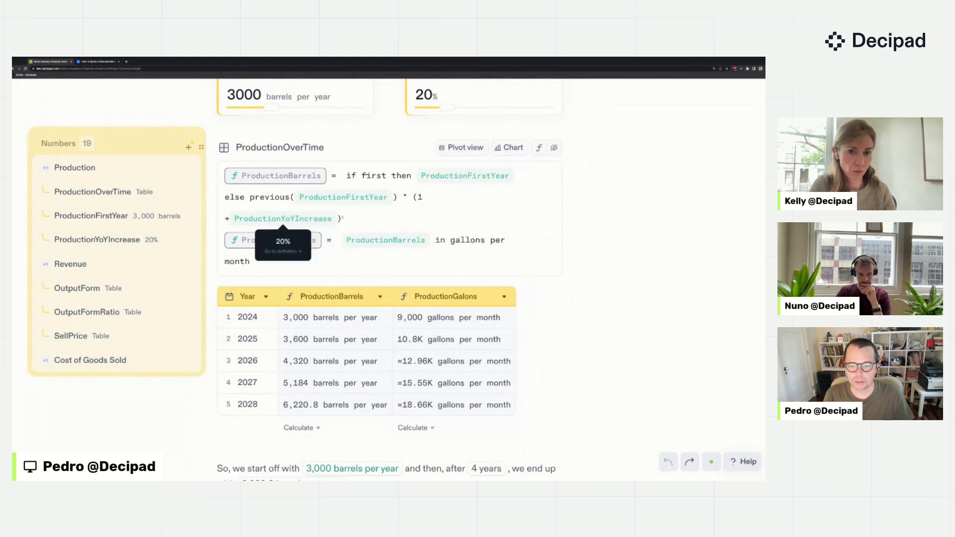
{"action": "scroll", "coordinate": [388, 279], "scroll_direction": "up", "scroll_amount": 1}
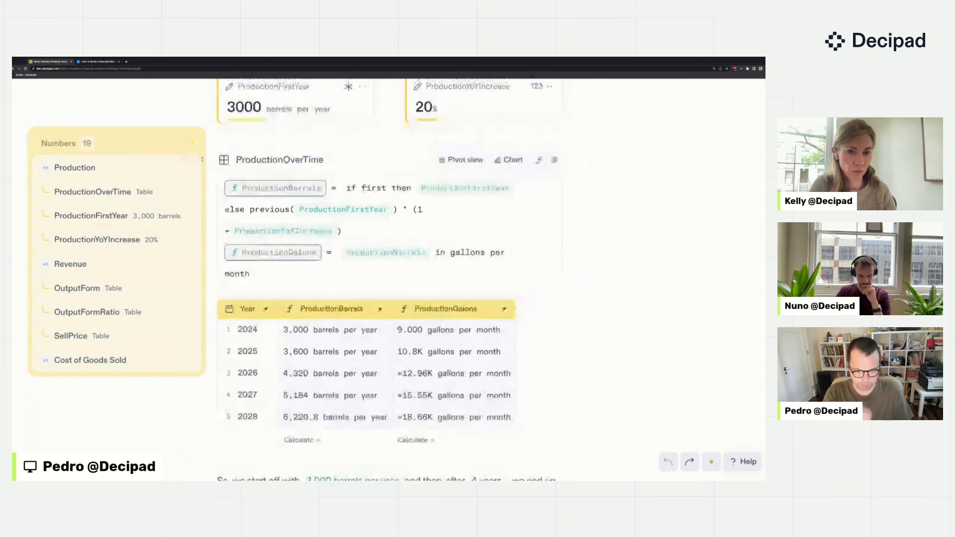
{"action": "scroll", "coordinate": [388, 279], "scroll_direction": "down", "scroll_amount": 1}
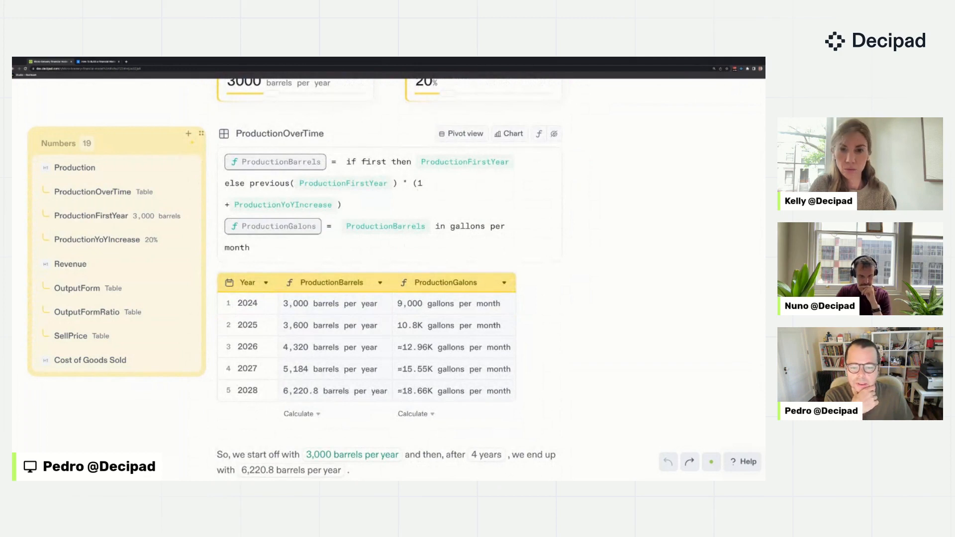
{"action": "mouse_move", "coordinate": [336, 391]}
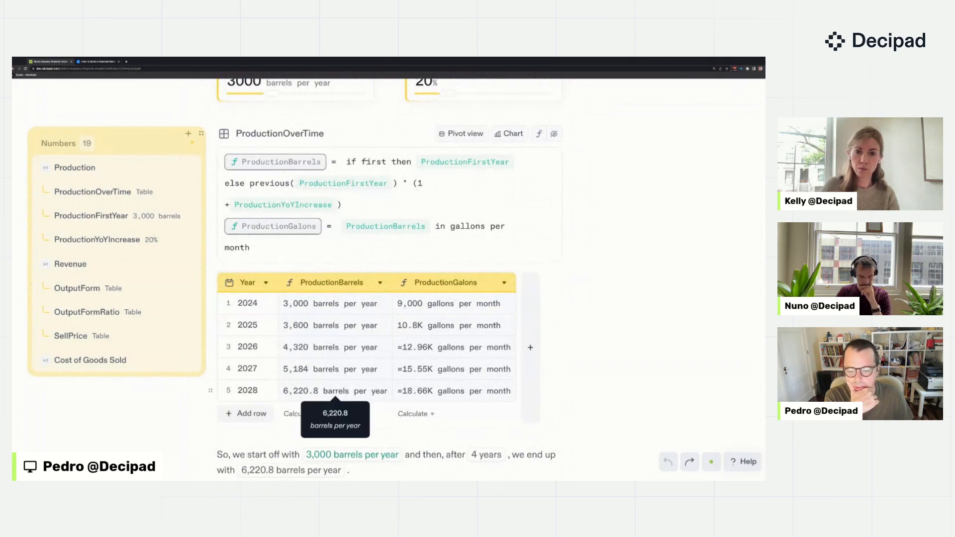
{"action": "scroll", "coordinate": [335, 391], "scroll_direction": "down", "scroll_amount": 1}
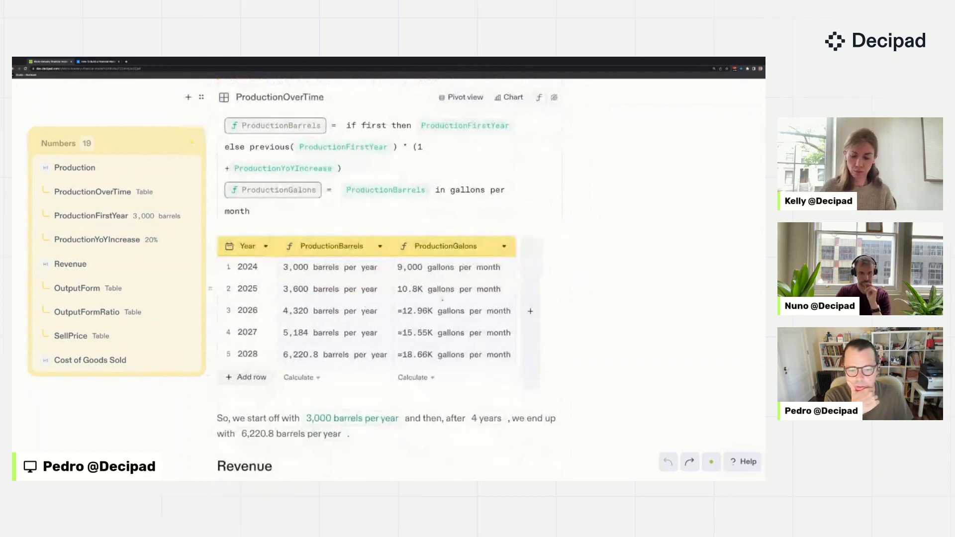
- Change the ProductionGalons formula in the ProductionOverTime table to convert ProductionBarrels into liters per hour
{"action": "mouse_move", "coordinate": [449, 290]}
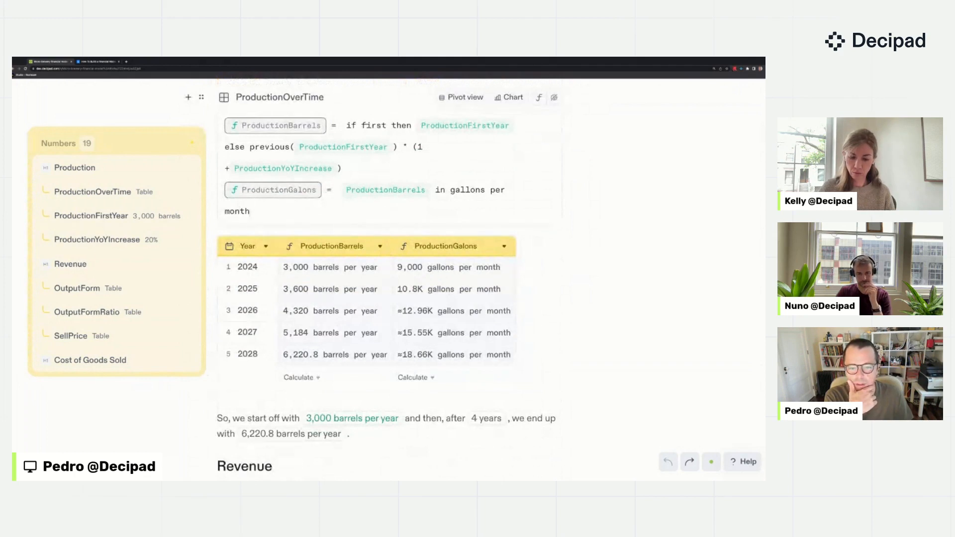
{"action": "scroll", "coordinate": [371, 287], "scroll_direction": "up", "scroll_amount": 1}
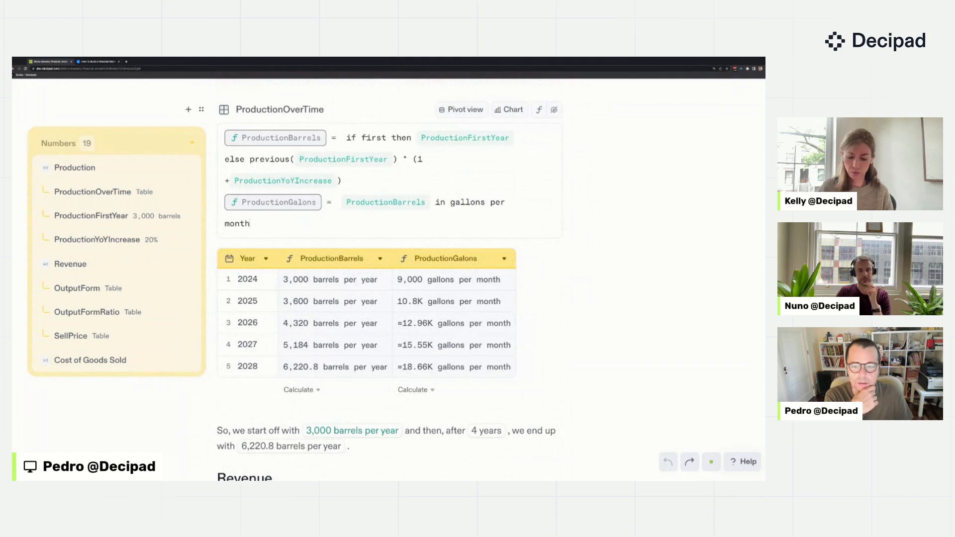
{"action": "mouse_move", "coordinate": [397, 217]}
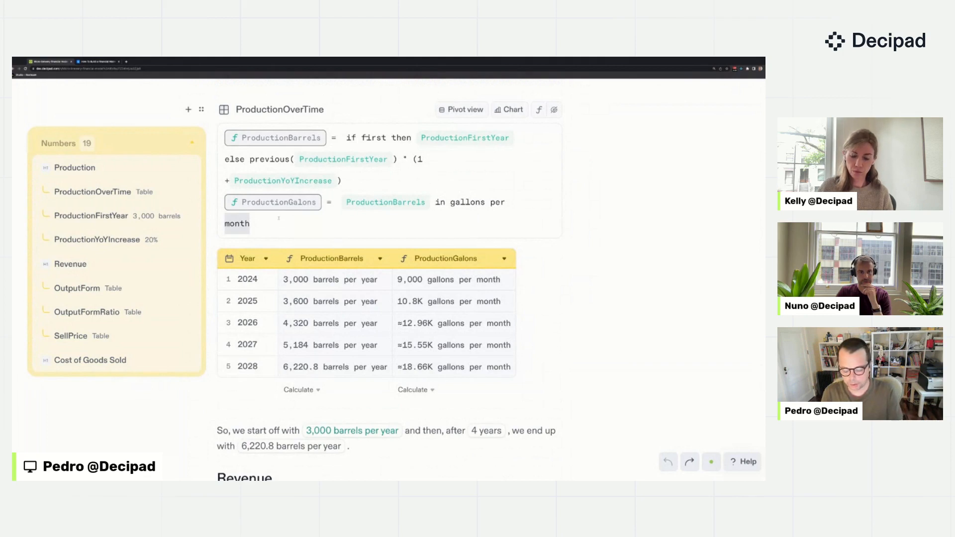
{"action": "type", "text": "hour"}
{"action": "double_click", "coordinate": [451, 202]}
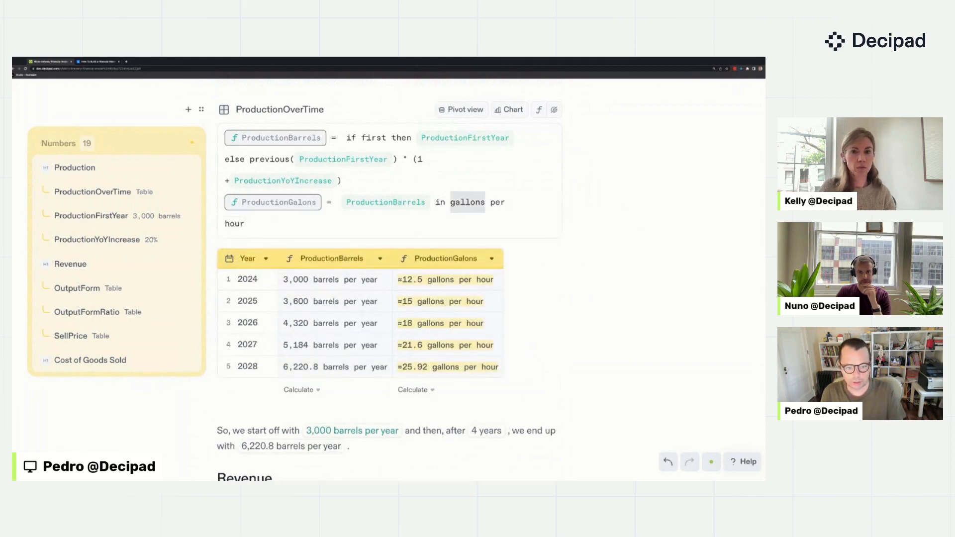
{"action": "type", "text": "liters"}
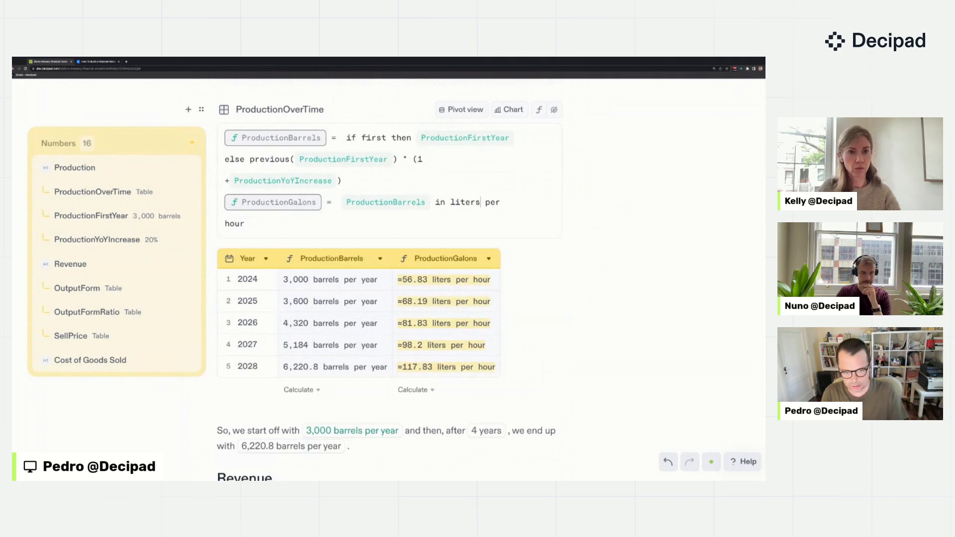
- Undo the unit changes in the ProductionGalons formula
{"action": "key", "text": "ctrl+z"}
{"action": "key", "text": "ctrl+z"}
{"action": "key", "text": "ctrl+z"}
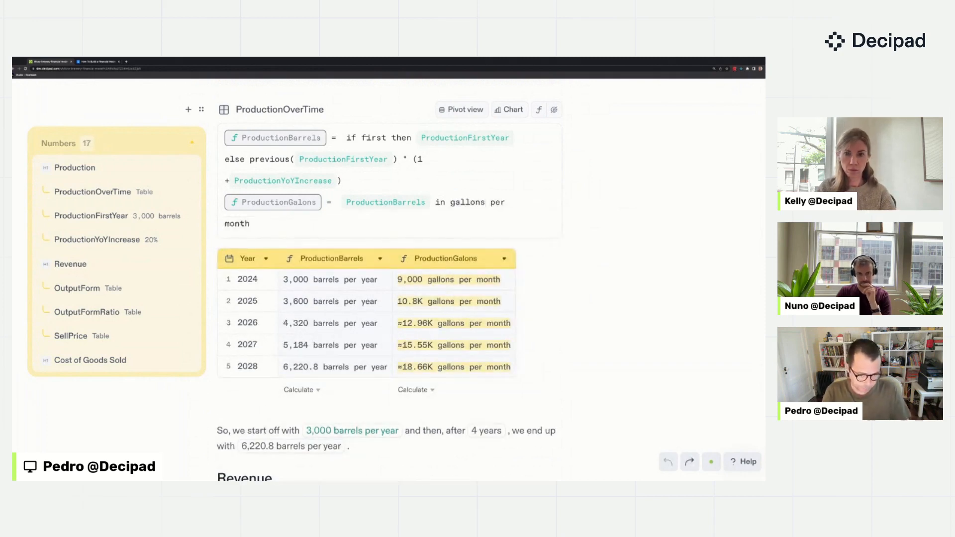
- Follow the editable barrels-per-year figure in the production summary to its input and set ProductionFirstYear to 4000 barrels per year
{"action": "scroll", "coordinate": [323, 232], "scroll_direction": "down", "scroll_amount": 2}
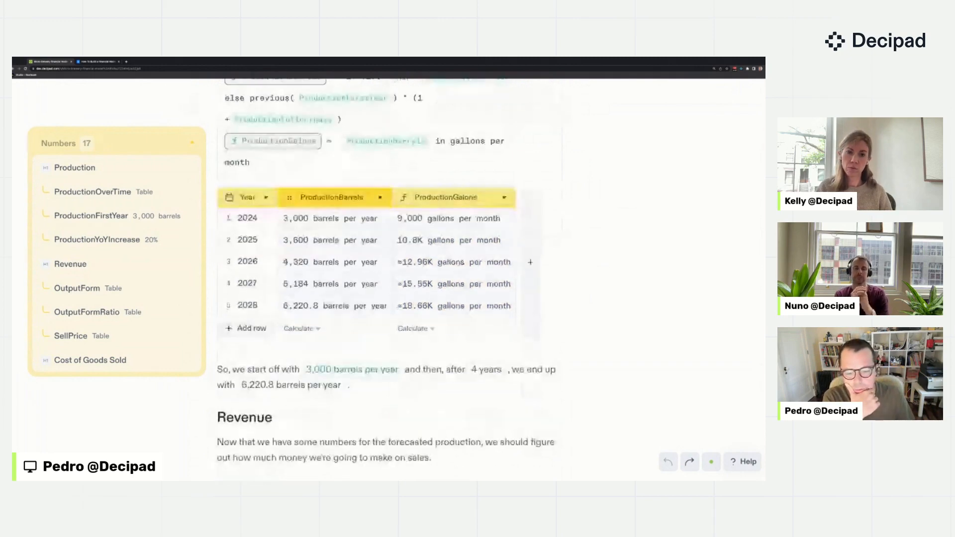
{"action": "scroll", "coordinate": [323, 233], "scroll_direction": "down", "scroll_amount": 1}
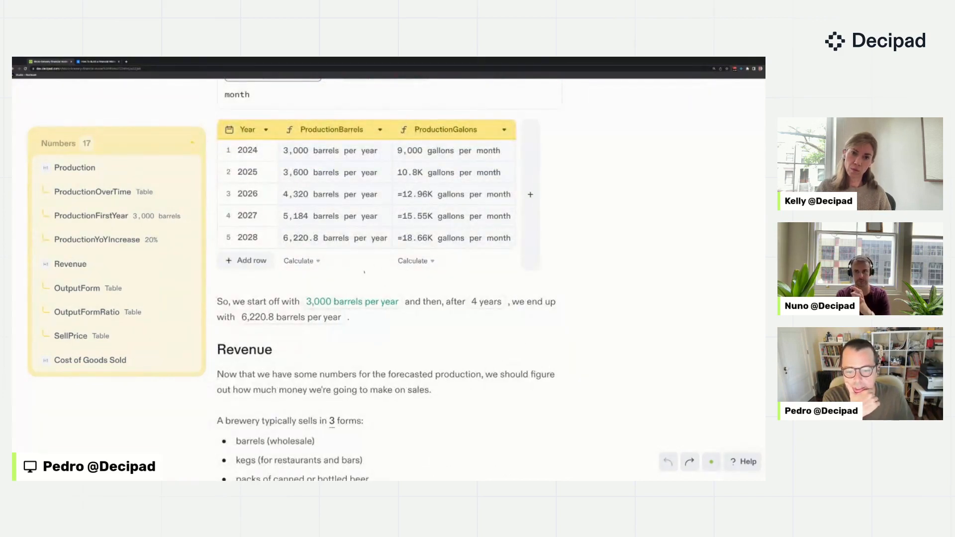
{"action": "scroll", "coordinate": [340, 299], "scroll_direction": "up", "scroll_amount": 8}
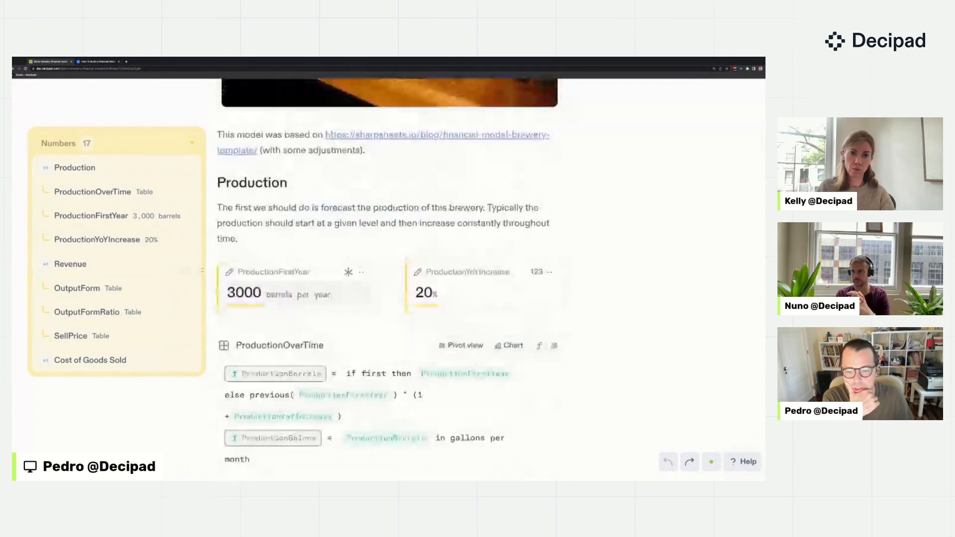
{"action": "scroll", "coordinate": [333, 318], "scroll_direction": "down", "scroll_amount": 6}
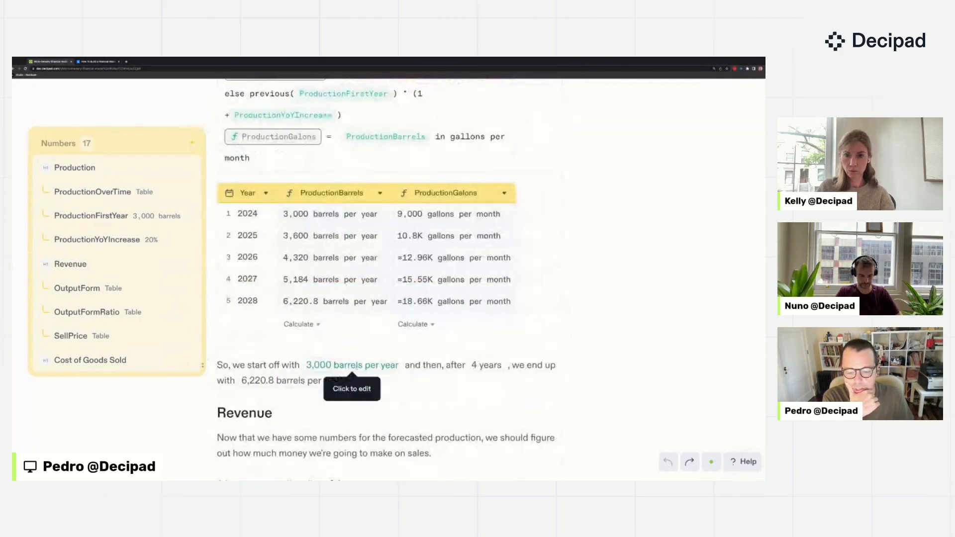
{"action": "left_click", "coordinate": [352, 368]}
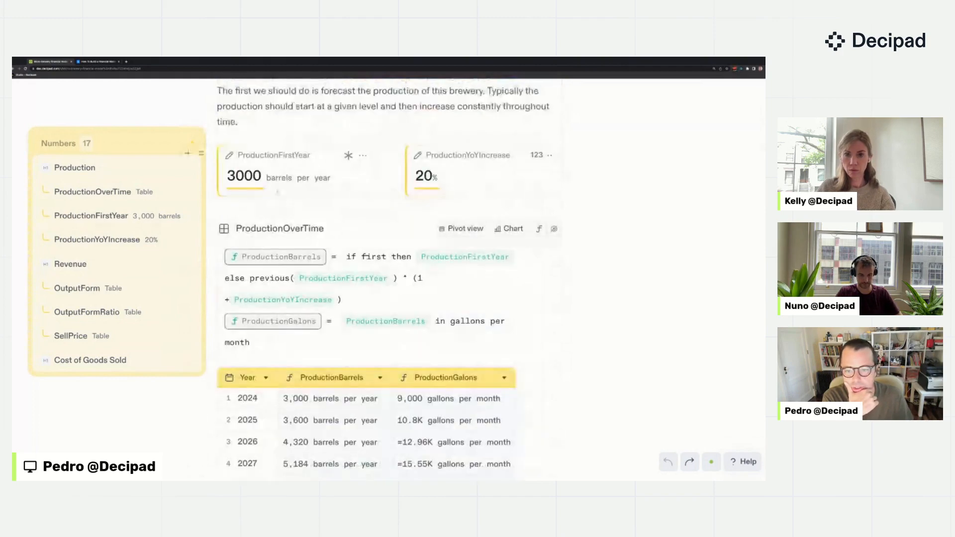
{"action": "scroll", "coordinate": [326, 280], "scroll_direction": "down", "scroll_amount": 5}
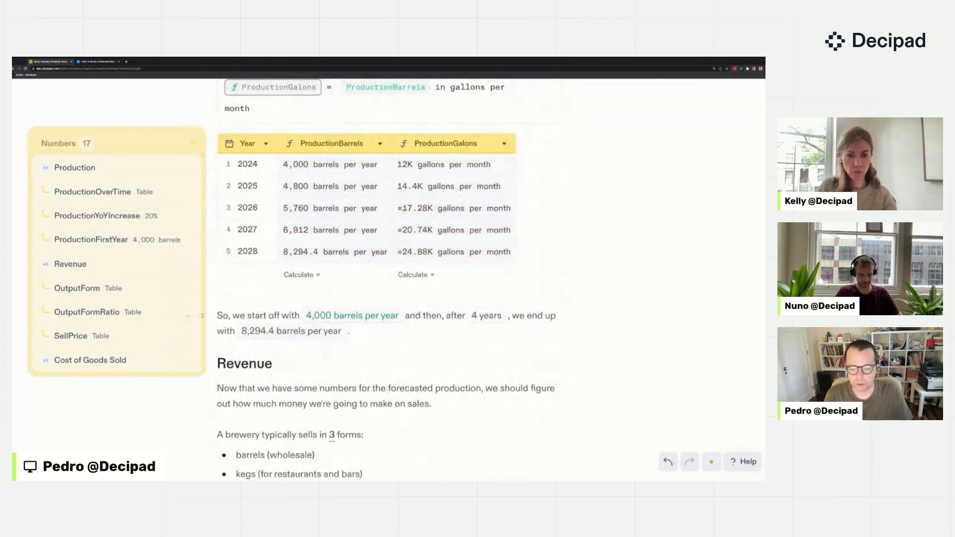
- Examine the recalculated five-year production and its summary sentence, and read the Revenue section's sales forms and OutputForm table
{"action": "scroll", "coordinate": [389, 274], "scroll_direction": "down", "scroll_amount": 3}
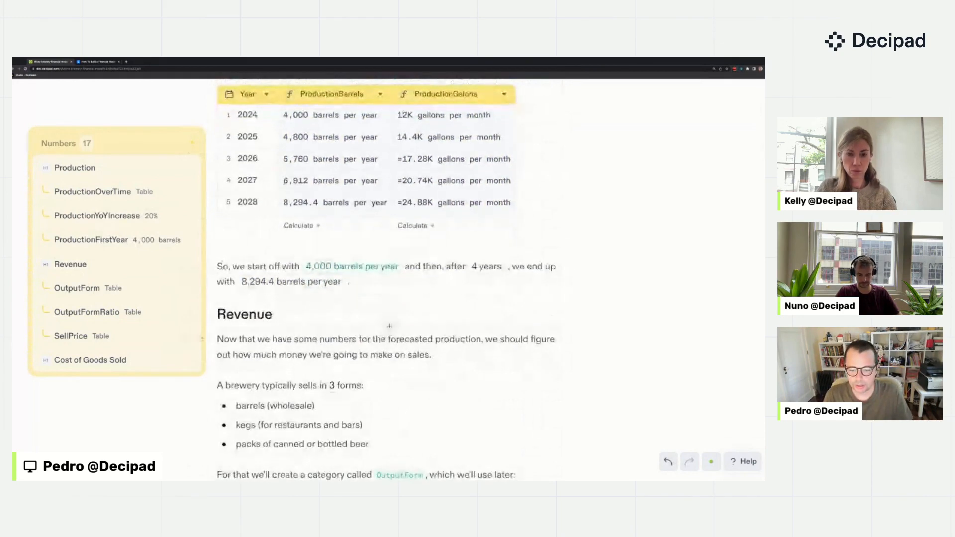
{"action": "scroll", "coordinate": [389, 274], "scroll_direction": "down", "scroll_amount": 4}
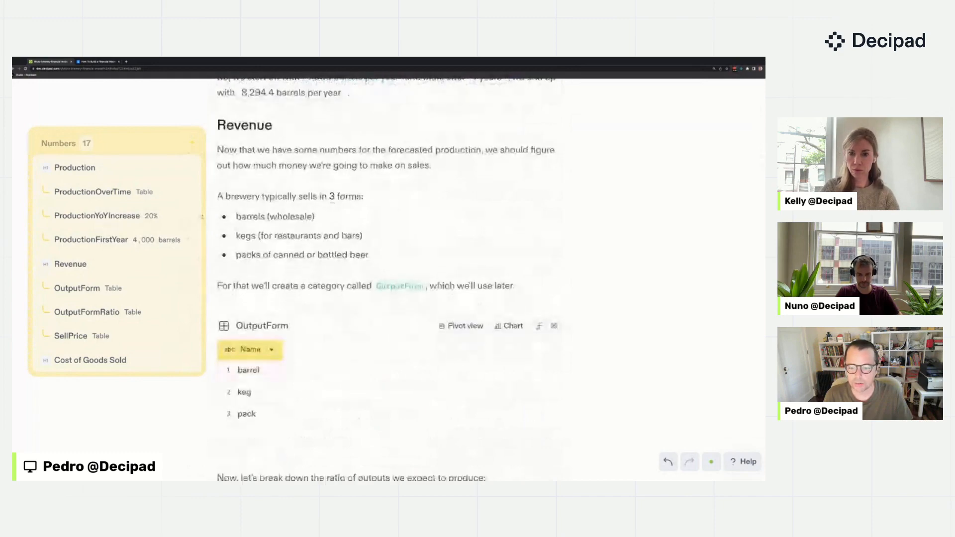
{"action": "scroll", "coordinate": [388, 274], "scroll_direction": "up", "scroll_amount": 5}
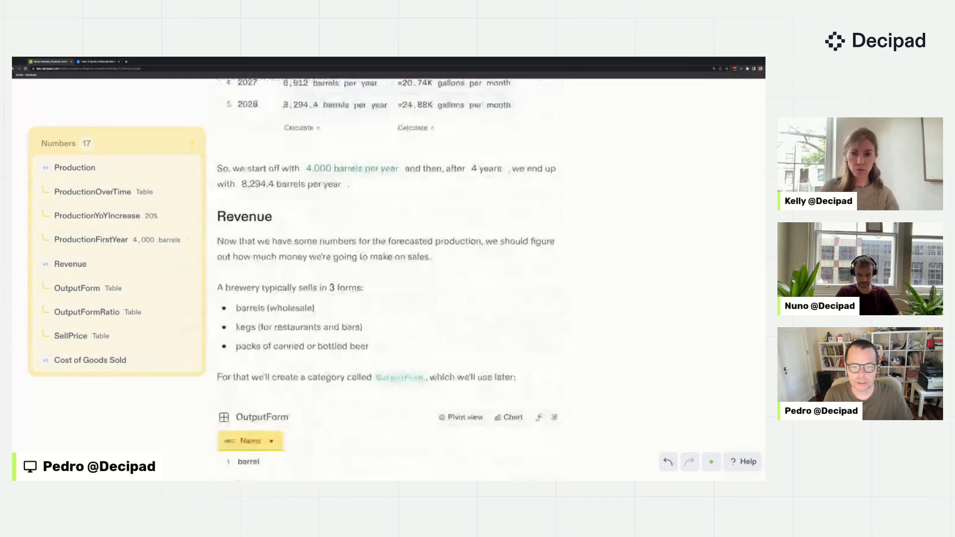
{"action": "scroll", "coordinate": [437, 169], "scroll_direction": "up", "scroll_amount": 1}
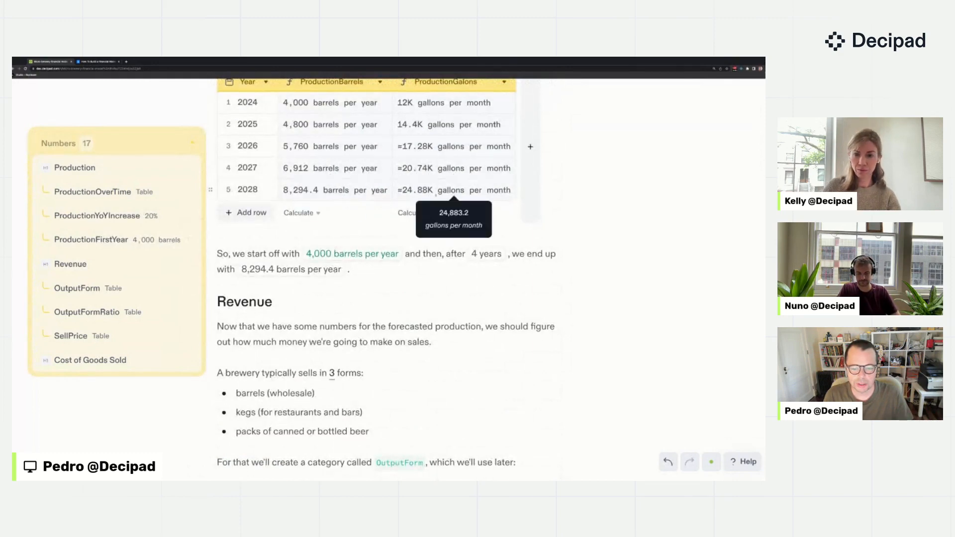
{"action": "scroll", "coordinate": [441, 145], "scroll_direction": "down", "scroll_amount": 2}
{"action": "scroll", "coordinate": [441, 143], "scroll_direction": "down", "scroll_amount": 3}
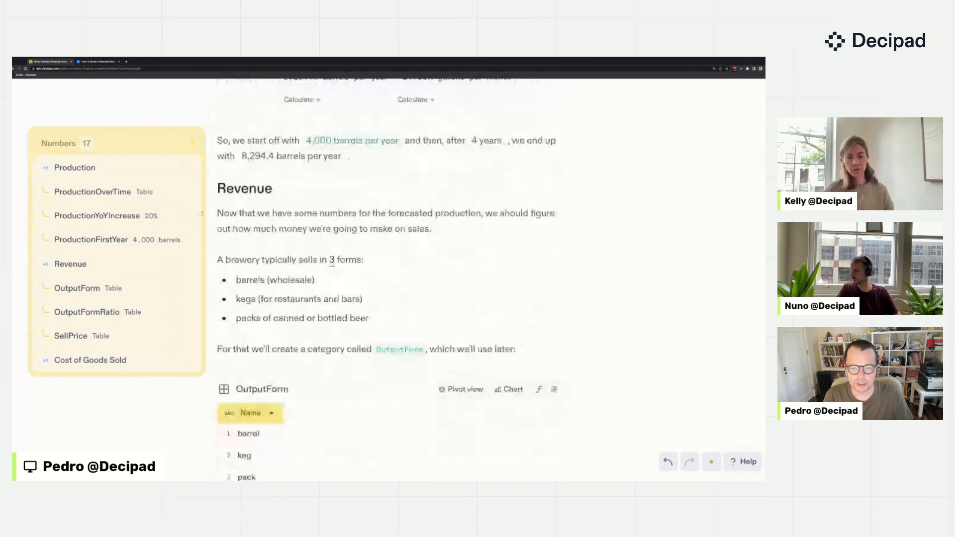
{"action": "scroll", "coordinate": [388, 279], "scroll_direction": "down", "scroll_amount": 1}
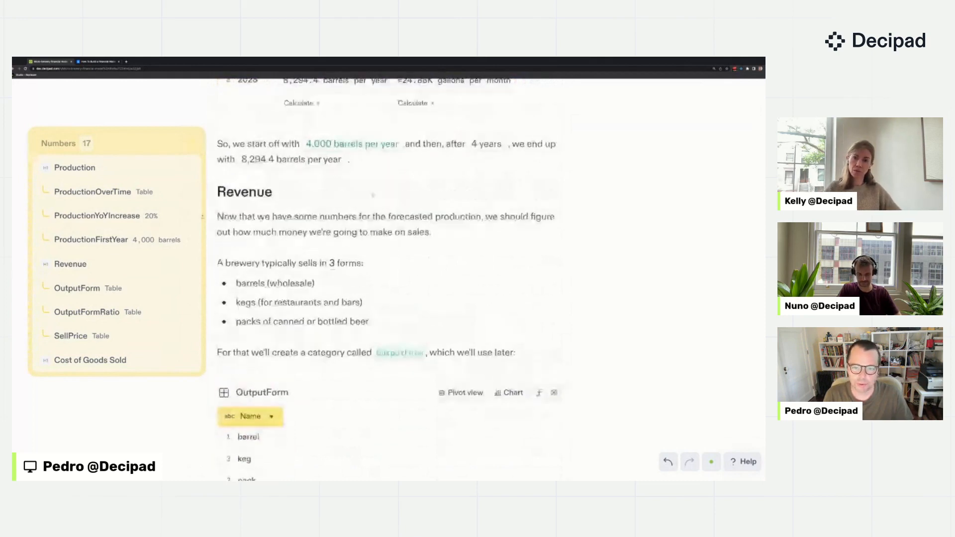
{"action": "scroll", "coordinate": [353, 195], "scroll_direction": "up", "scroll_amount": 2}
{"action": "scroll", "coordinate": [353, 195], "scroll_direction": "down", "scroll_amount": 2}
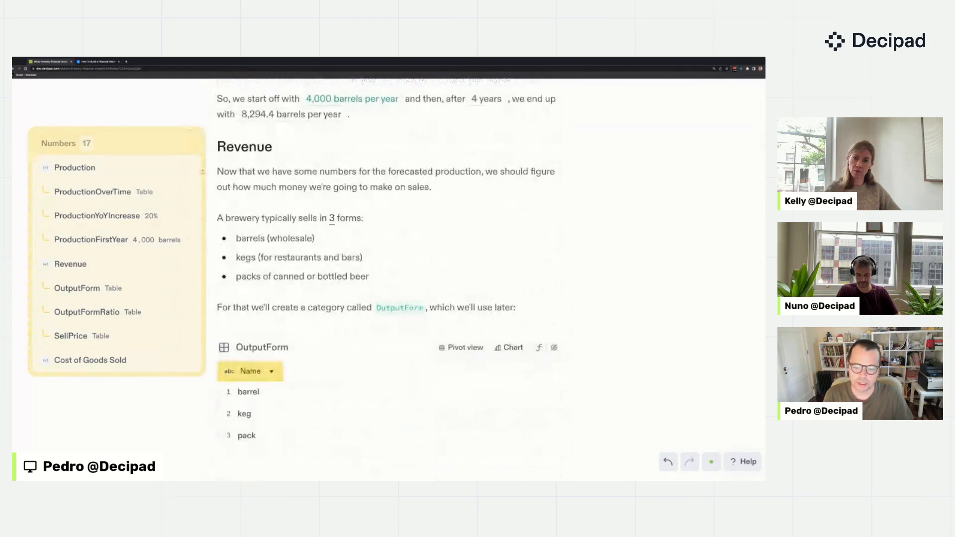
{"action": "scroll", "coordinate": [373, 278], "scroll_direction": "down", "scroll_amount": 1}
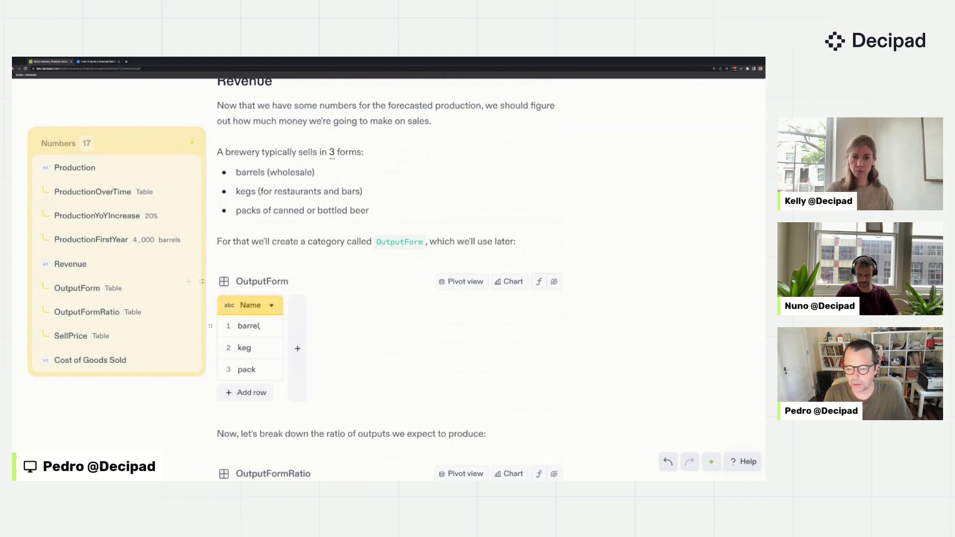
{"action": "scroll", "coordinate": [256, 340], "scroll_direction": "down", "scroll_amount": 1}
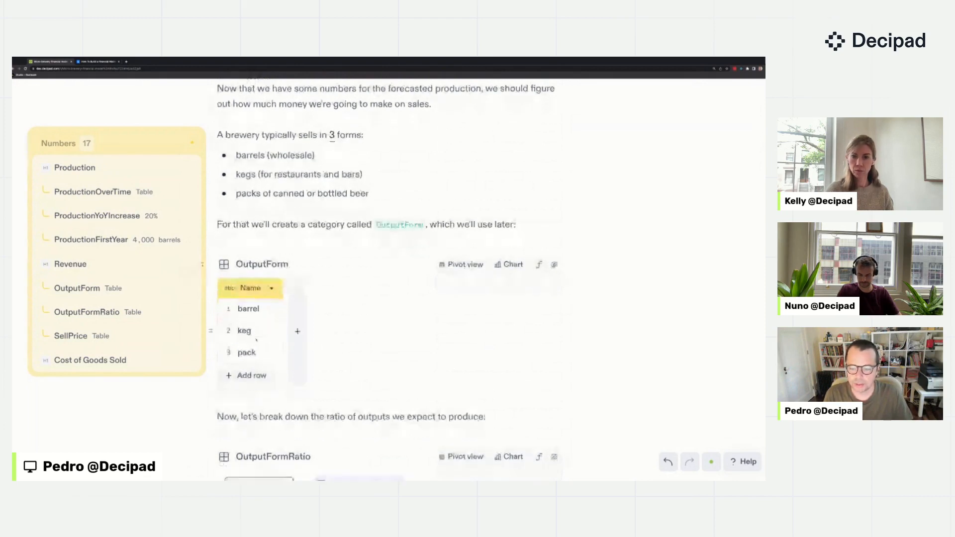
{"action": "scroll", "coordinate": [256, 341], "scroll_direction": "down", "scroll_amount": 1}
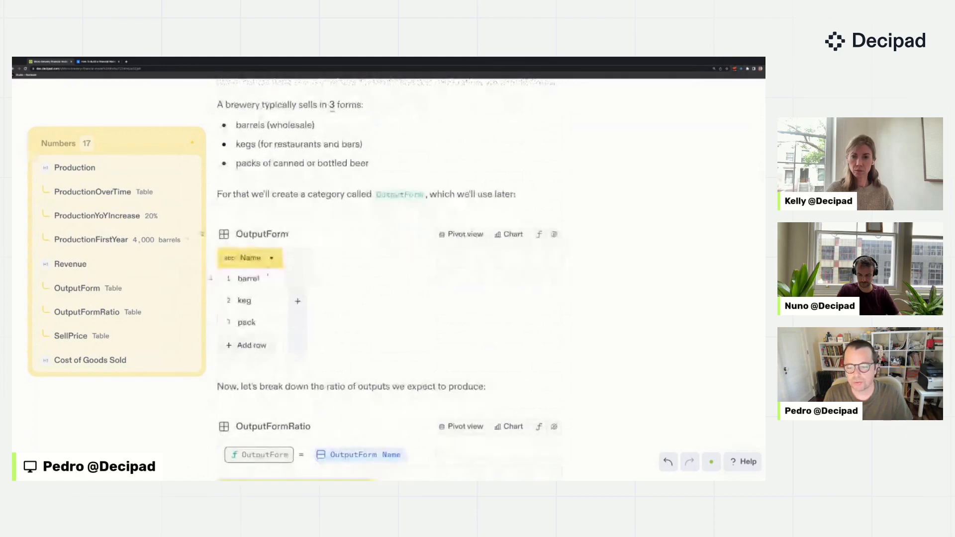
- Examine the OutputFormRatio table's output shares and trace its OutputForm Name reference back to the OutputForm table
{"action": "scroll", "coordinate": [262, 329], "scroll_direction": "down", "scroll_amount": 3}
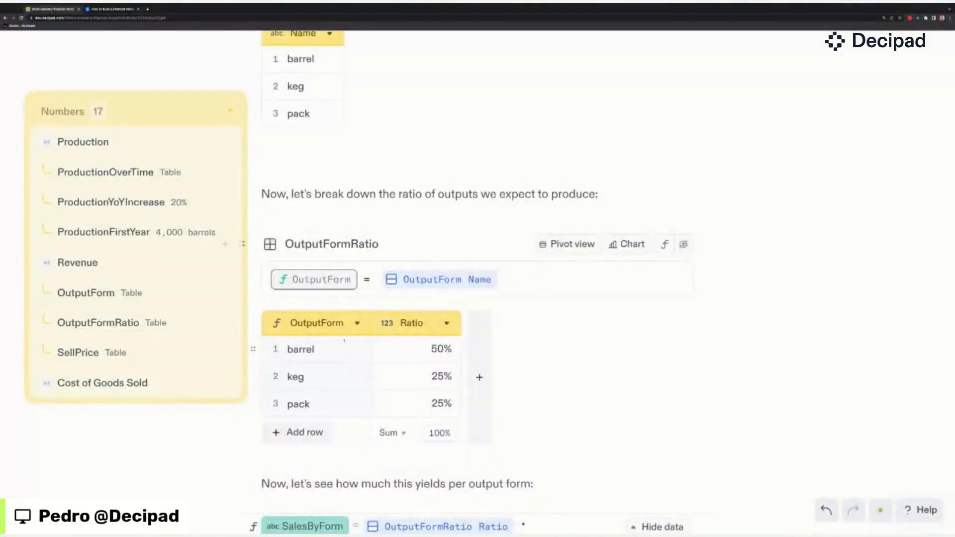
{"action": "scroll", "coordinate": [419, 340], "scroll_direction": "down", "scroll_amount": 2}
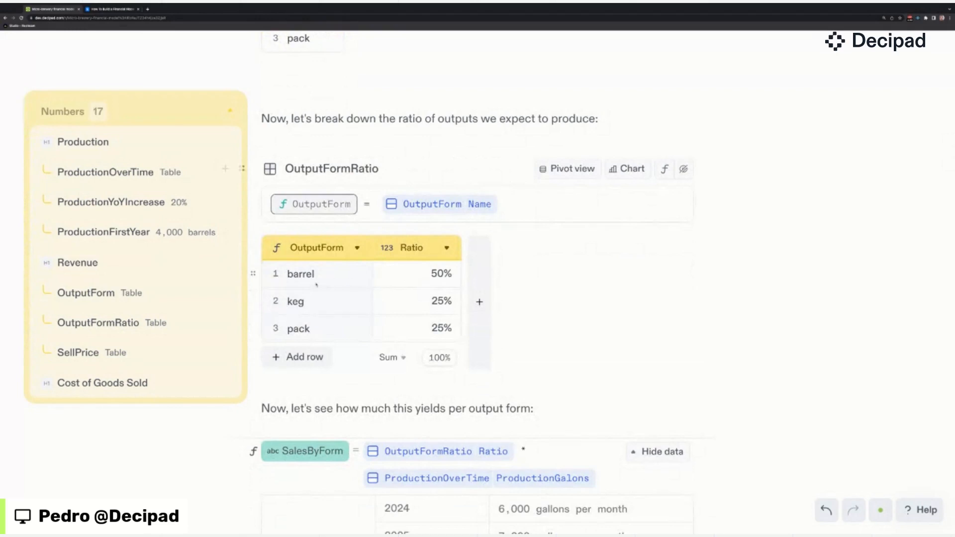
{"action": "scroll", "coordinate": [355, 312], "scroll_direction": "down", "scroll_amount": 1}
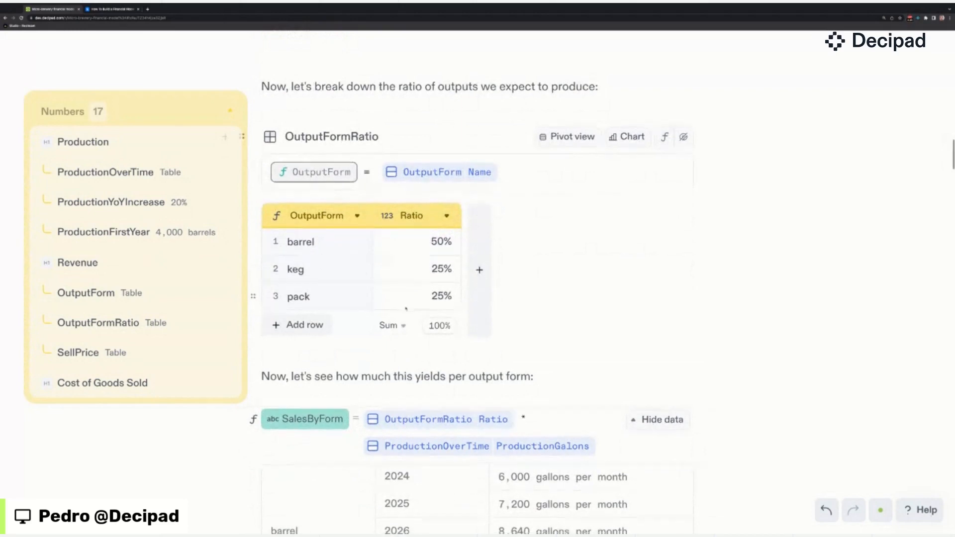
{"action": "scroll", "coordinate": [366, 310], "scroll_direction": "down", "scroll_amount": 1}
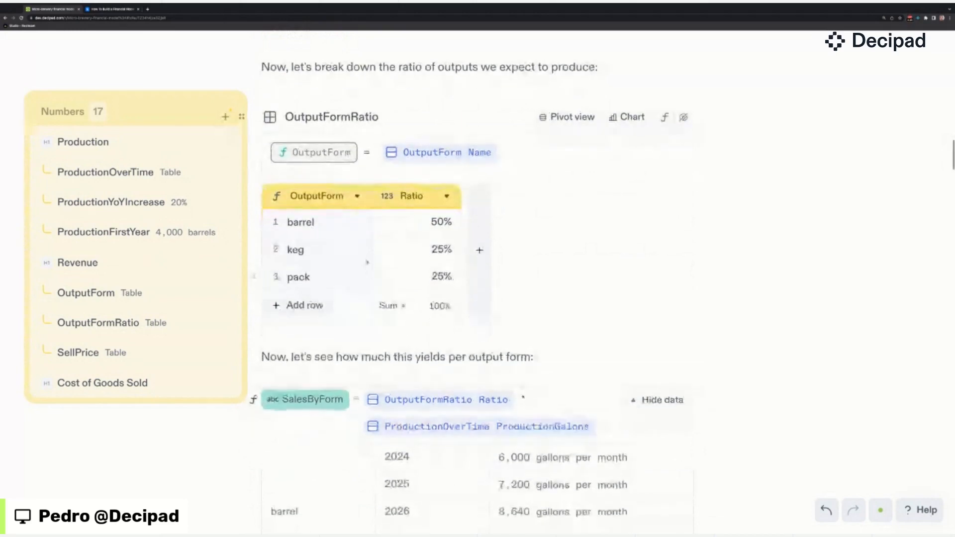
{"action": "left_click", "coordinate": [401, 153]}
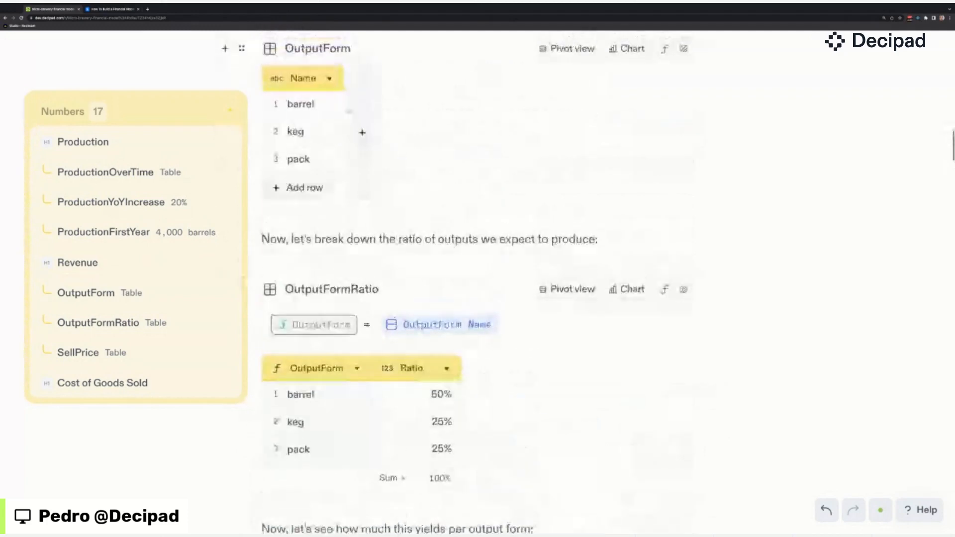
{"action": "scroll", "coordinate": [319, 189], "scroll_direction": "down", "scroll_amount": 1}
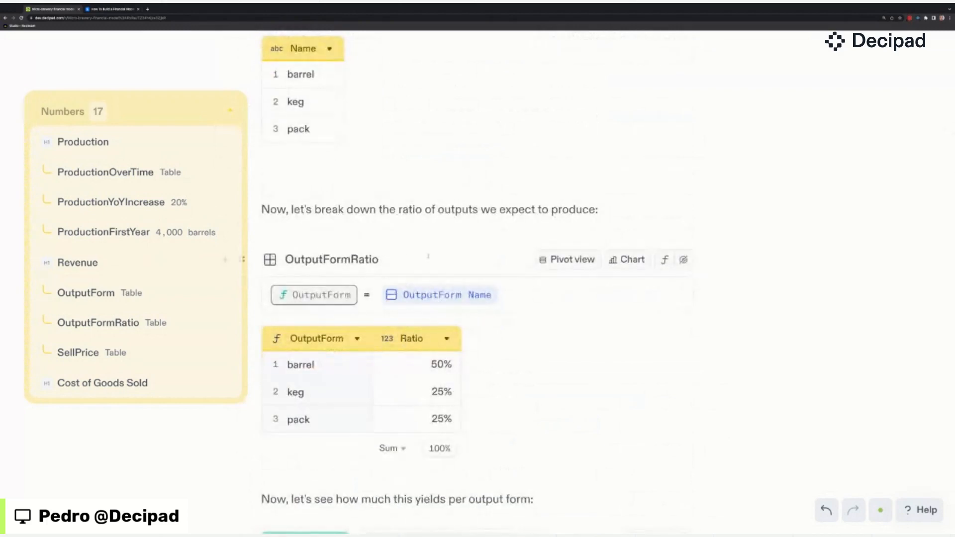
{"action": "scroll", "coordinate": [403, 293], "scroll_direction": "down", "scroll_amount": 3}
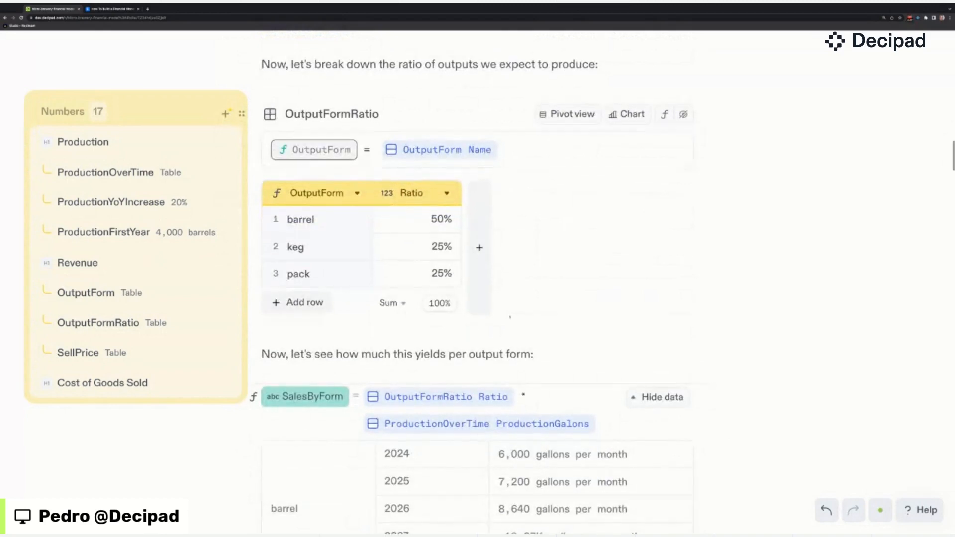
- Examine the SalesByForm formula, its OutputFormRatio Ratio and ProductionGalons references, and the yearly yields for each output form
{"action": "scroll", "coordinate": [363, 249], "scroll_direction": "down", "scroll_amount": 2}
{"action": "scroll", "coordinate": [456, 286], "scroll_direction": "down", "scroll_amount": 3}
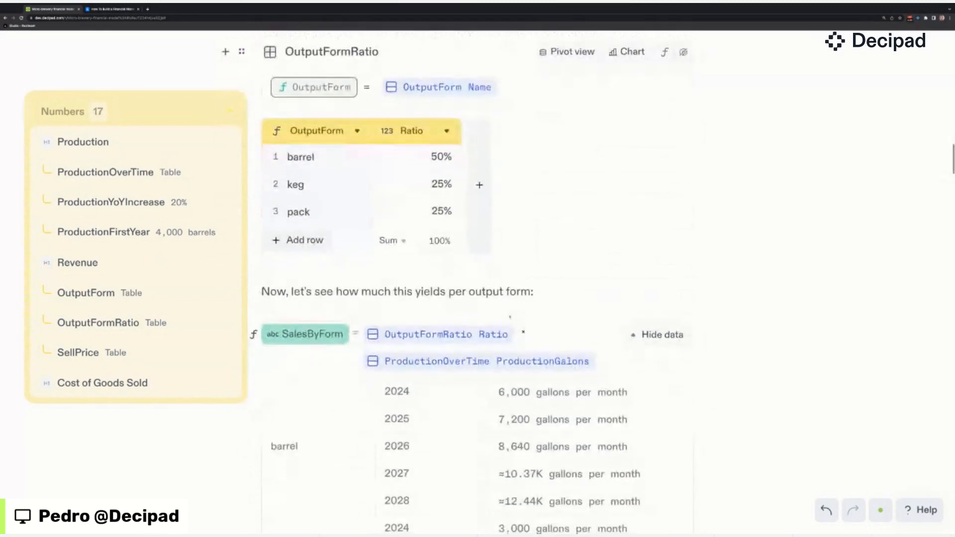
{"action": "scroll", "coordinate": [455, 286], "scroll_direction": "down", "scroll_amount": 6}
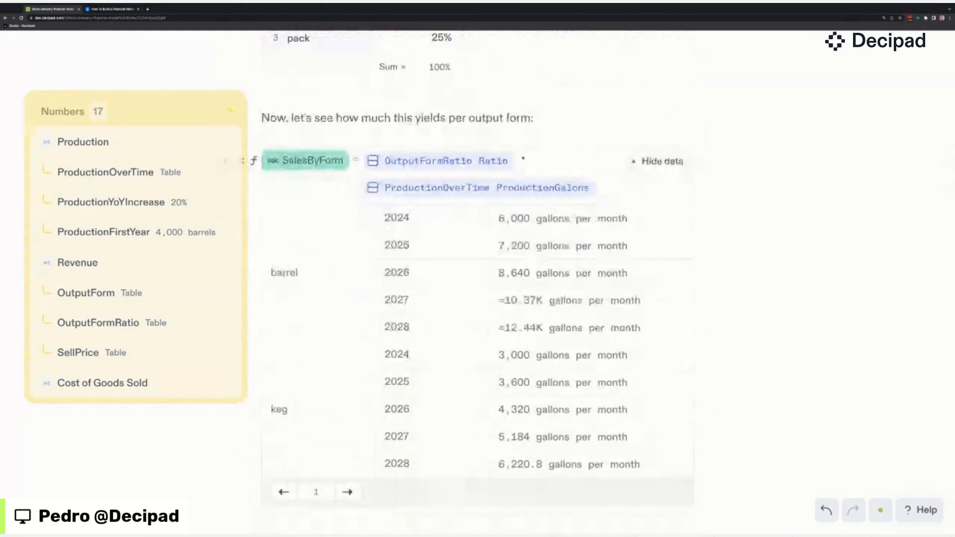
{"action": "scroll", "coordinate": [470, 285], "scroll_direction": "down", "scroll_amount": 1}
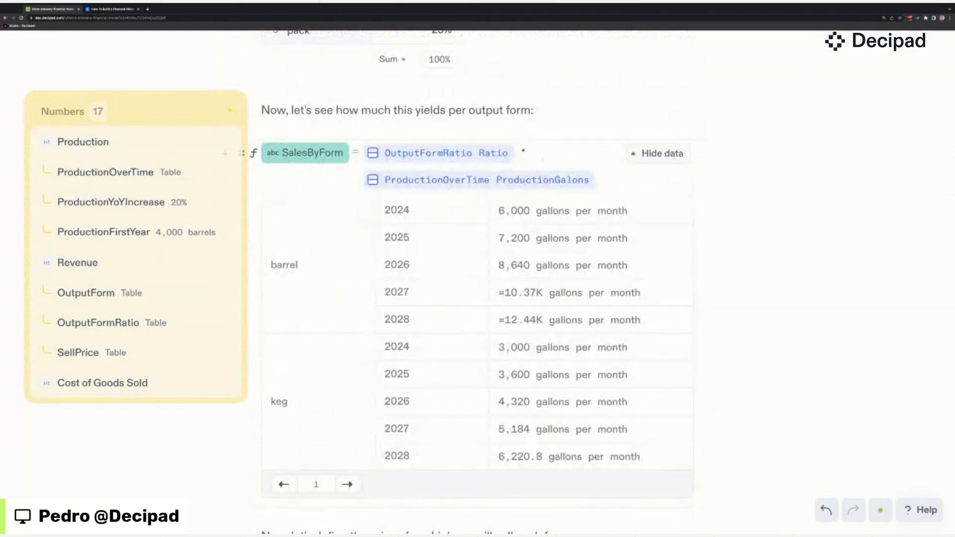
{"action": "scroll", "coordinate": [519, 160], "scroll_direction": "down", "scroll_amount": 1}
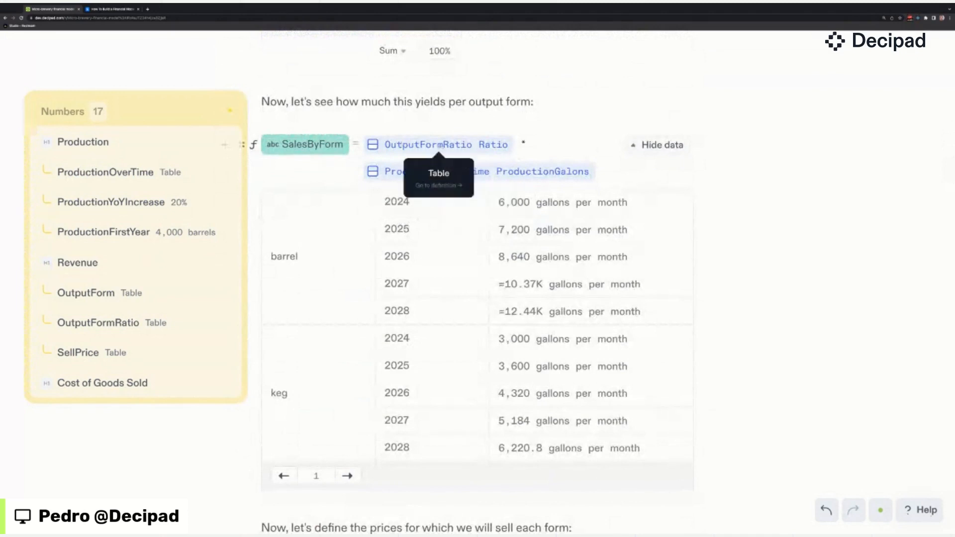
{"action": "scroll", "coordinate": [334, 149], "scroll_direction": "up", "scroll_amount": 2}
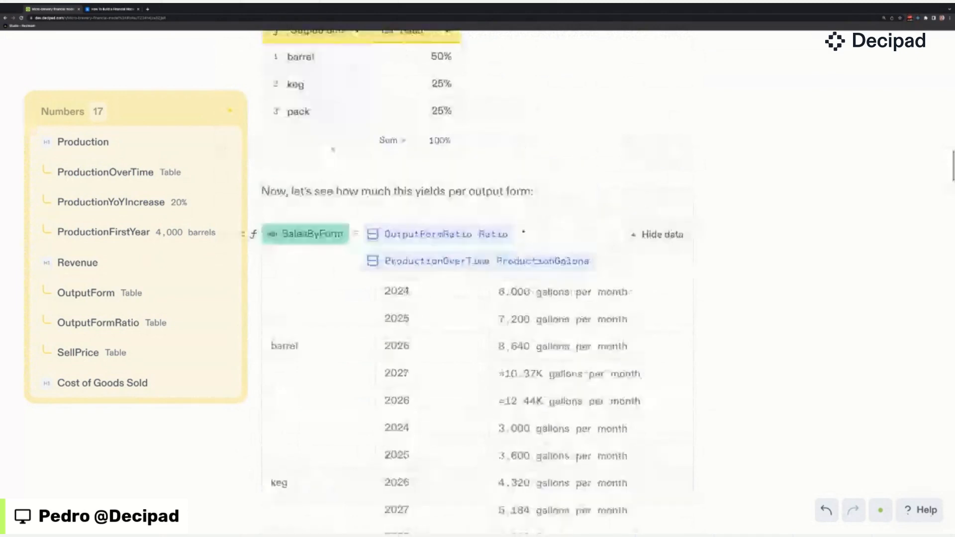
{"action": "scroll", "coordinate": [334, 79], "scroll_direction": "down", "scroll_amount": 1}
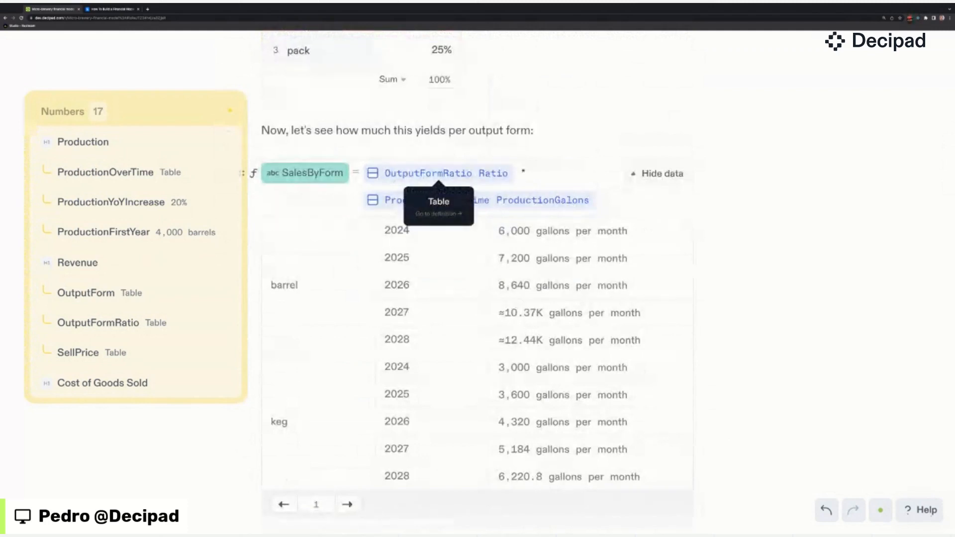
- Trace the ProductionGalons reference in the SalesByForm formula back to the monthly gallons in the ProductionOverTime table
{"action": "scroll", "coordinate": [429, 175], "scroll_direction": "up", "scroll_amount": 1}
{"action": "scroll", "coordinate": [477, 268], "scroll_direction": "up", "scroll_amount": 2}
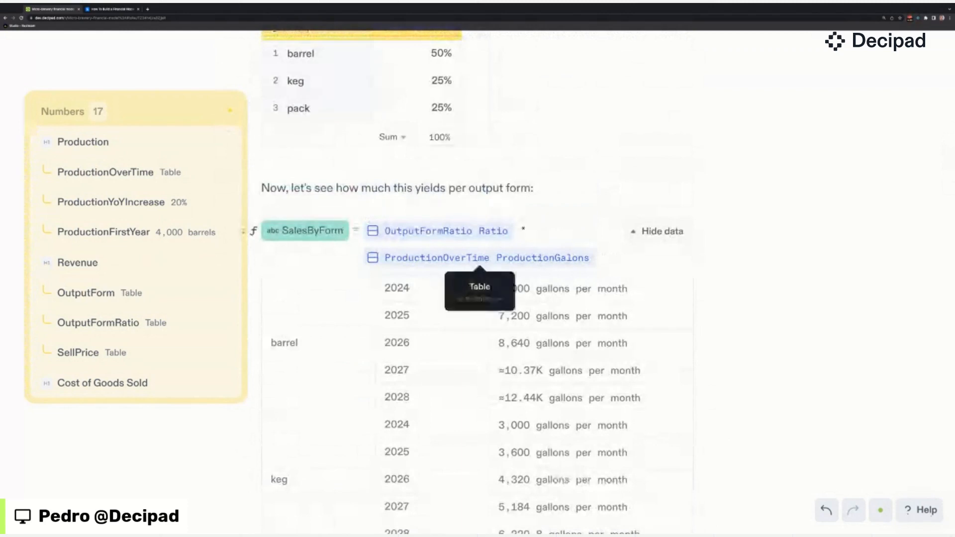
{"action": "scroll", "coordinate": [478, 269], "scroll_direction": "up", "scroll_amount": 10}
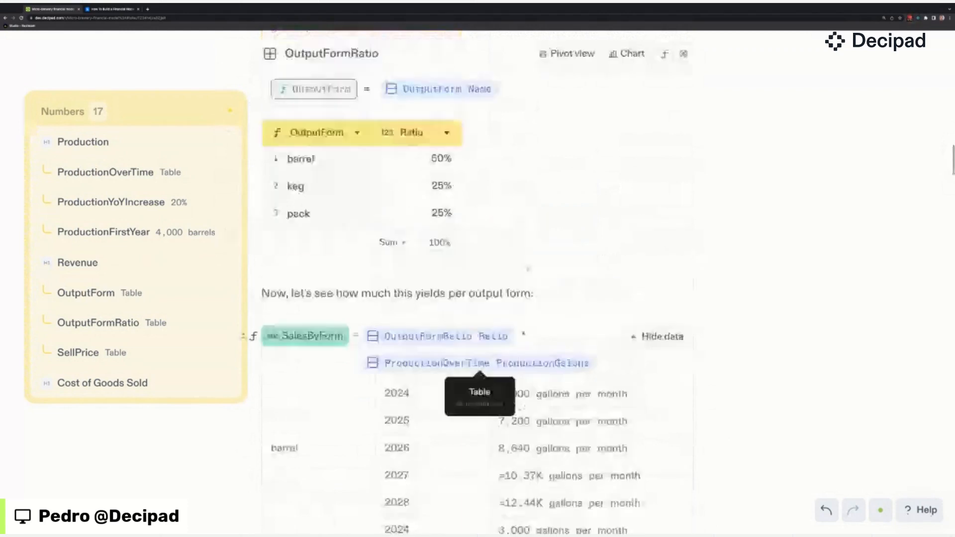
{"action": "scroll", "coordinate": [477, 269], "scroll_direction": "up", "scroll_amount": 20}
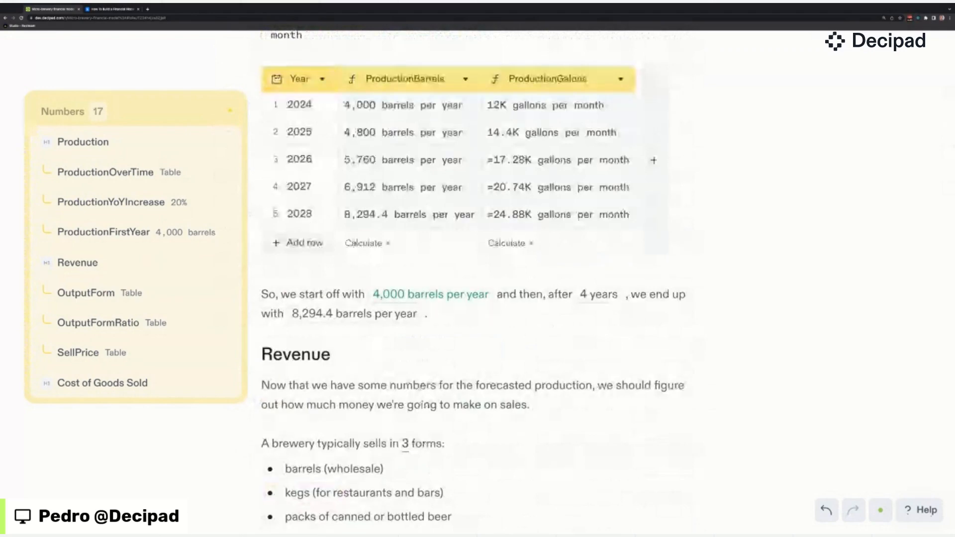
{"action": "scroll", "coordinate": [477, 268], "scroll_direction": "down", "scroll_amount": 6}
{"action": "scroll", "coordinate": [477, 268], "scroll_direction": "down", "scroll_amount": 12}
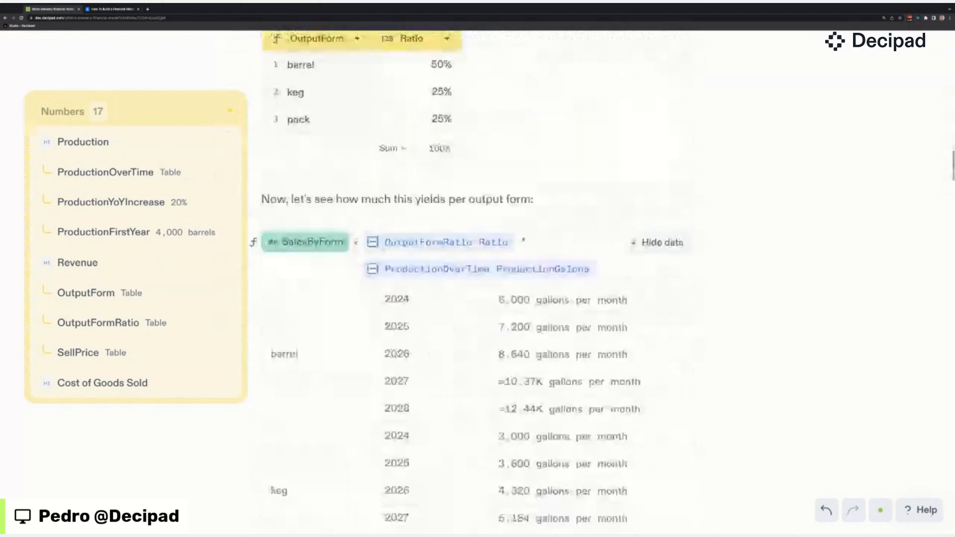
- View the pack yields on the second page of the SalesByForm results and return to the barrel and keg page
{"action": "scroll", "coordinate": [477, 269], "scroll_direction": "down", "scroll_amount": 4}
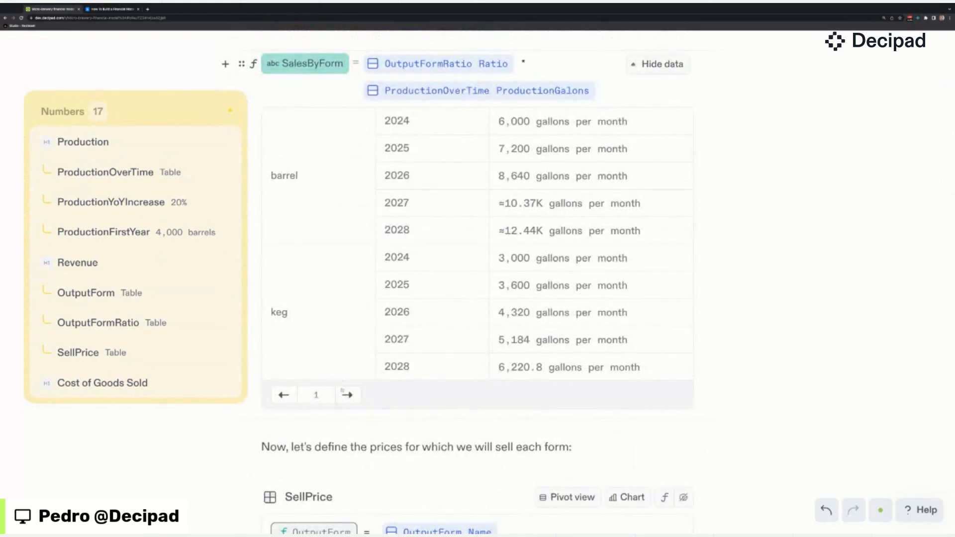
{"action": "left_click", "coordinate": [343, 394]}
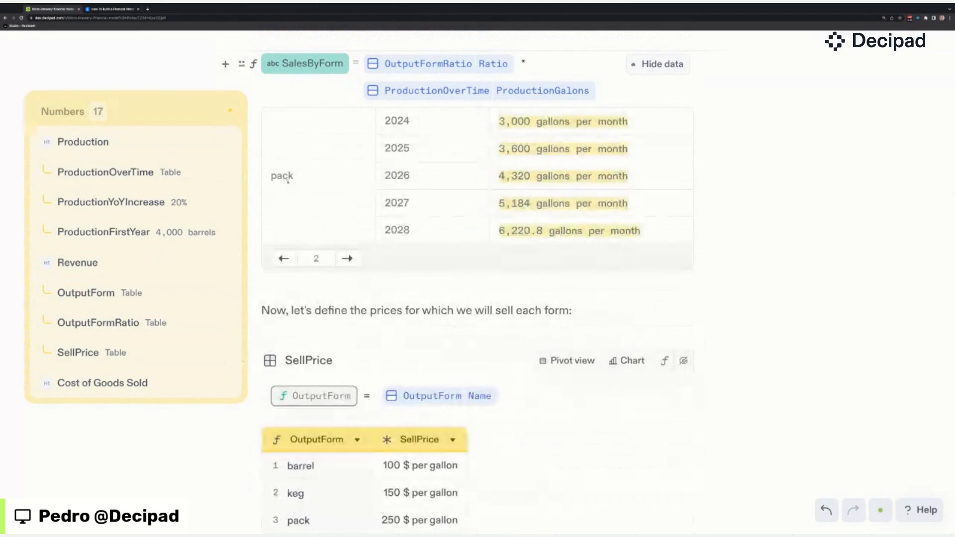
{"action": "left_click", "coordinate": [283, 260]}
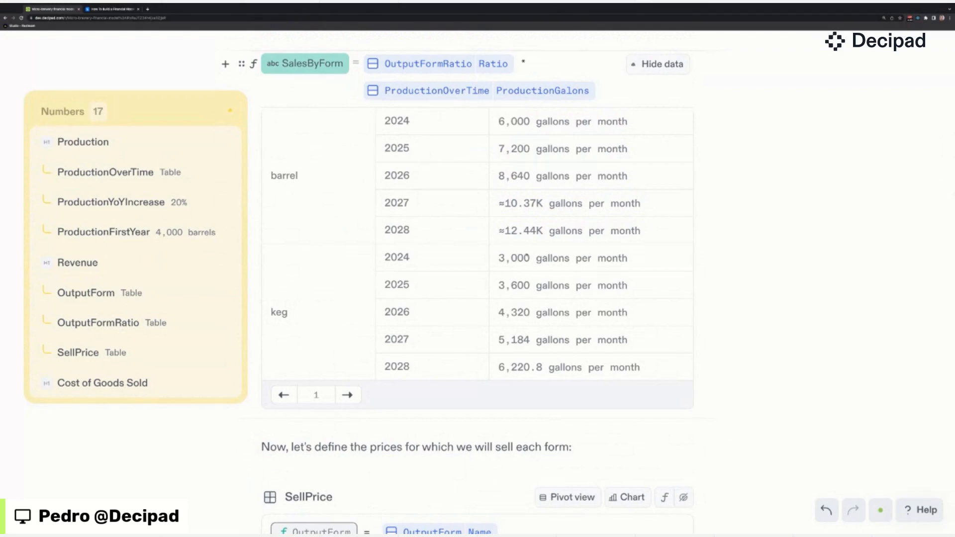
- Examine the SellPrice per gallon for each output form and the Revenue formula multiplying SalesByForm by SellPrice, with its yearly results
{"action": "scroll", "coordinate": [382, 316], "scroll_direction": "down", "scroll_amount": 5}
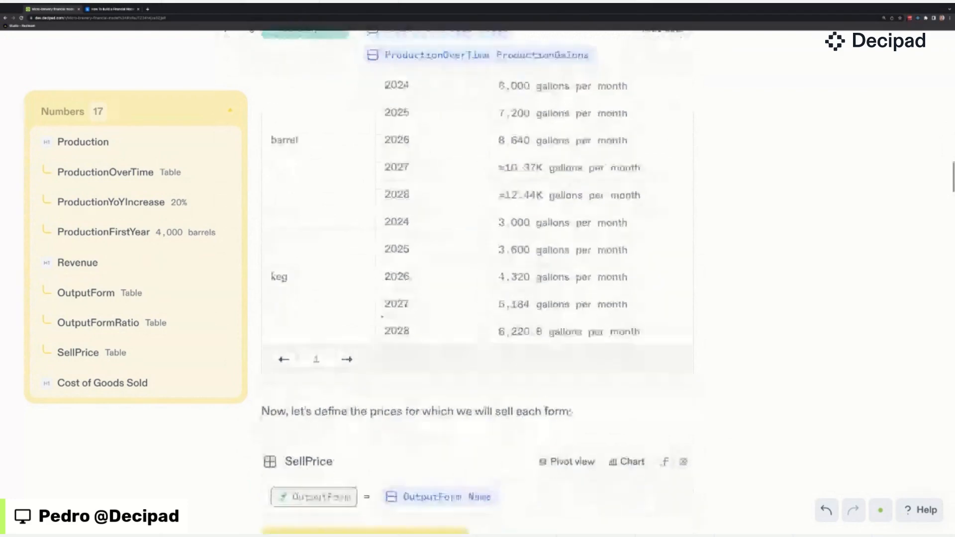
{"action": "scroll", "coordinate": [382, 316], "scroll_direction": "down", "scroll_amount": 2}
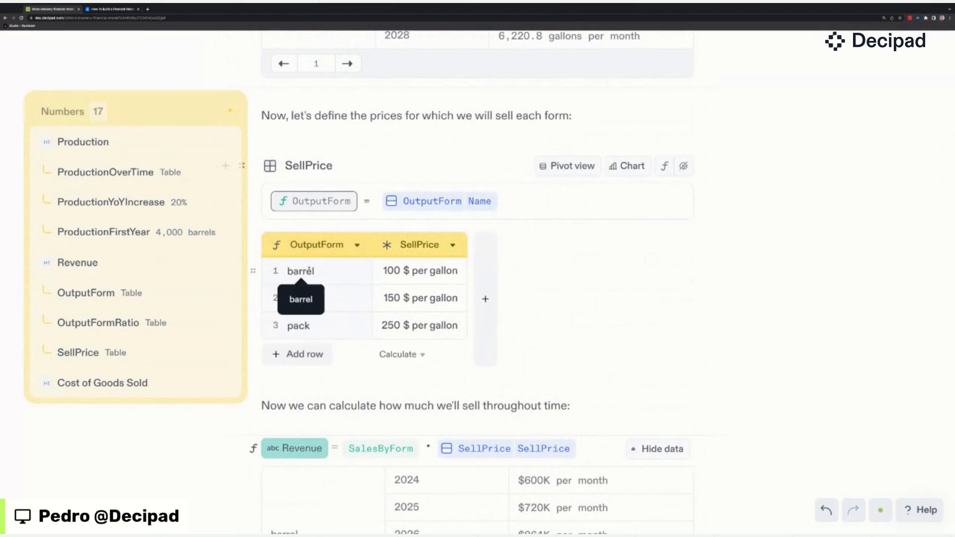
{"action": "scroll", "coordinate": [301, 271], "scroll_direction": "down", "scroll_amount": 3}
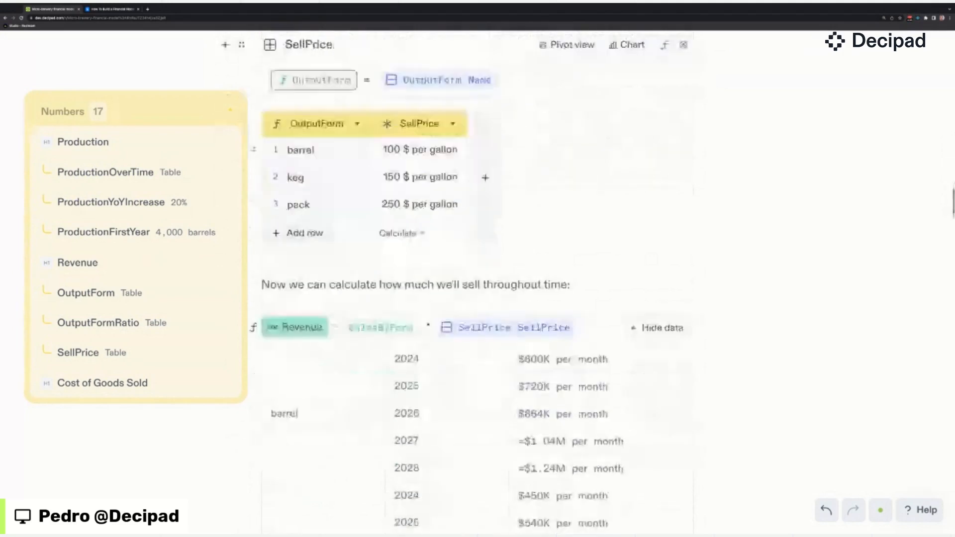
{"action": "scroll", "coordinate": [249, 248], "scroll_direction": "down", "scroll_amount": 3}
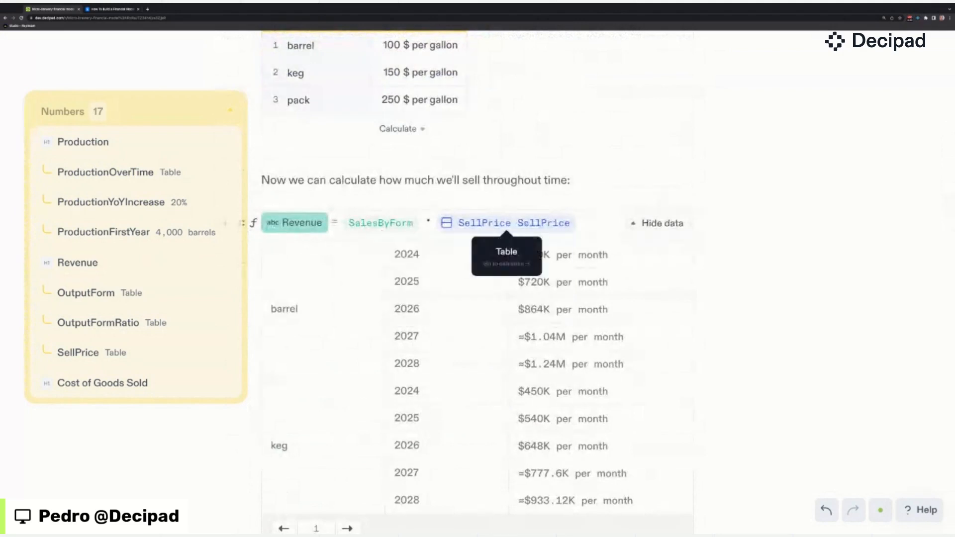
{"action": "mouse_move", "coordinate": [383, 226]}
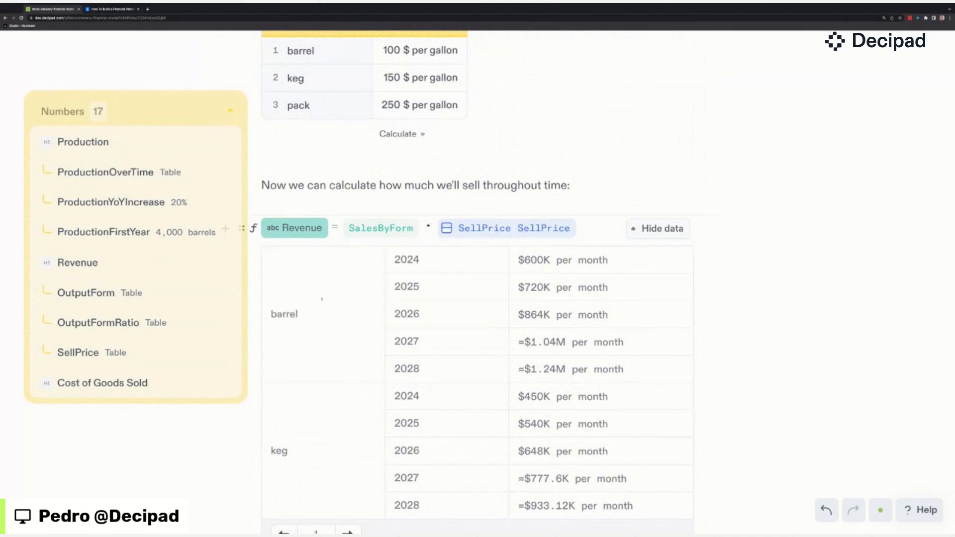
{"action": "mouse_move", "coordinate": [563, 261]}
{"action": "scroll", "coordinate": [491, 313], "scroll_direction": "down", "scroll_amount": 2}
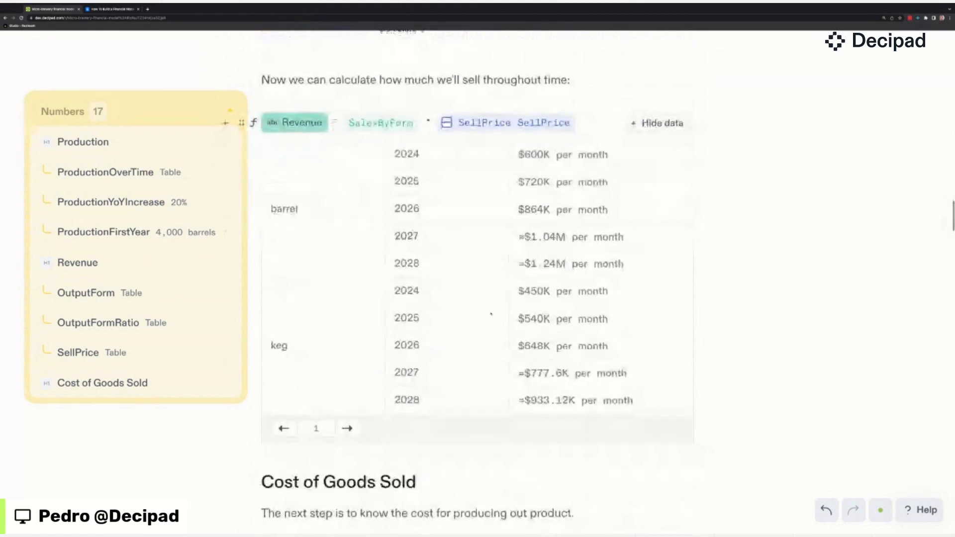
{"action": "scroll", "coordinate": [462, 271], "scroll_direction": "down", "scroll_amount": 1}
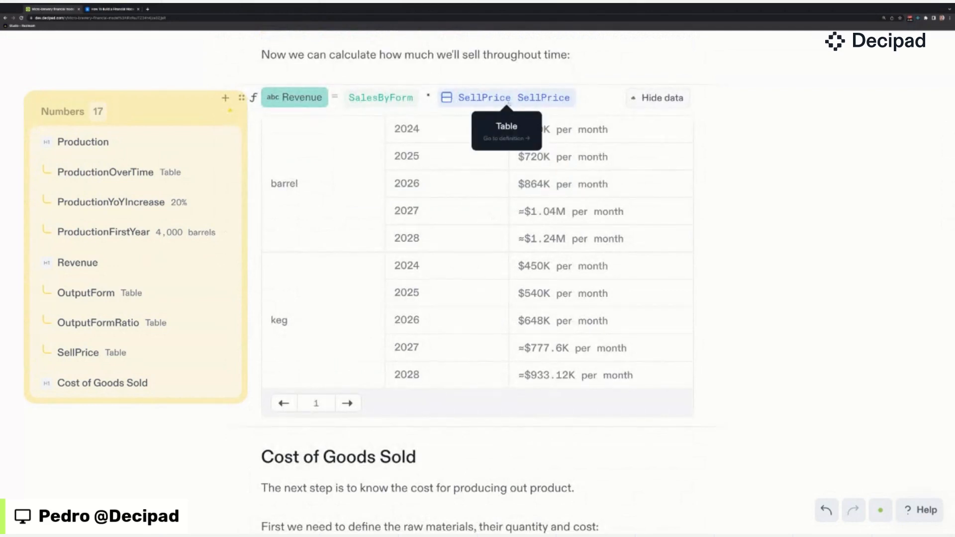
{"action": "mouse_move", "coordinate": [374, 101]}
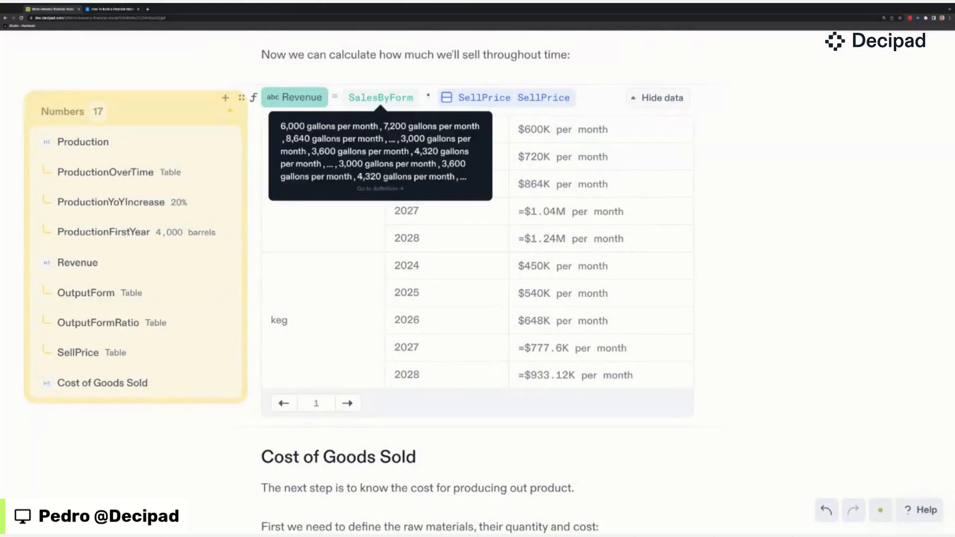
{"action": "mouse_move", "coordinate": [467, 99]}
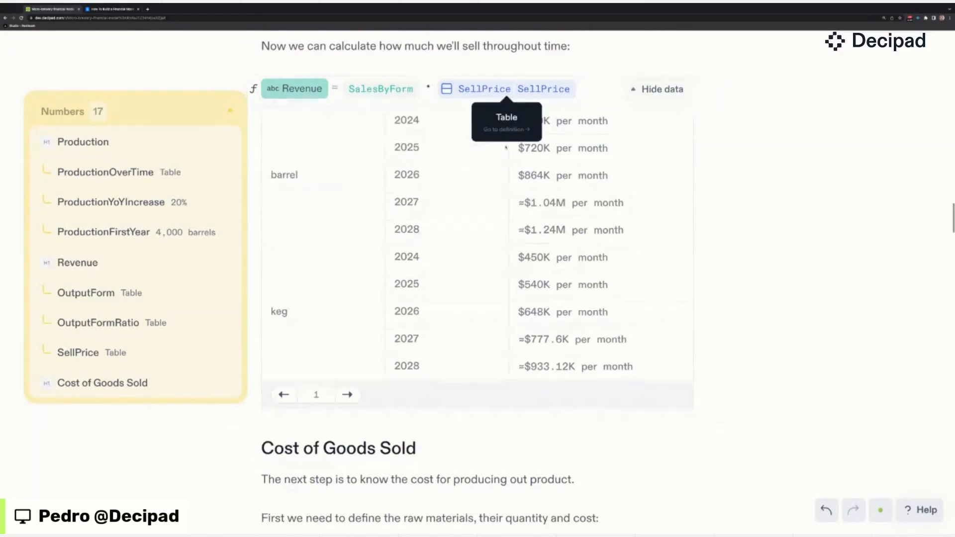
- Examine the RawMaterials table in Cost of Goods Sold, comparing price and quantity units with the Quantity times Price cost formula
{"action": "scroll", "coordinate": [506, 147], "scroll_direction": "down", "scroll_amount": 5}
{"action": "scroll", "coordinate": [506, 148], "scroll_direction": "down", "scroll_amount": 2}
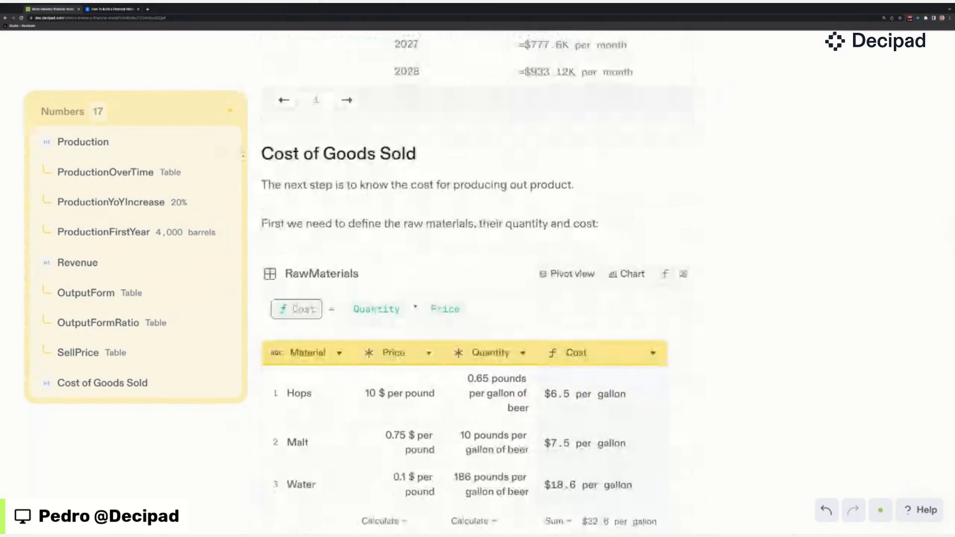
{"action": "scroll", "coordinate": [597, 273], "scroll_direction": "down", "scroll_amount": 1}
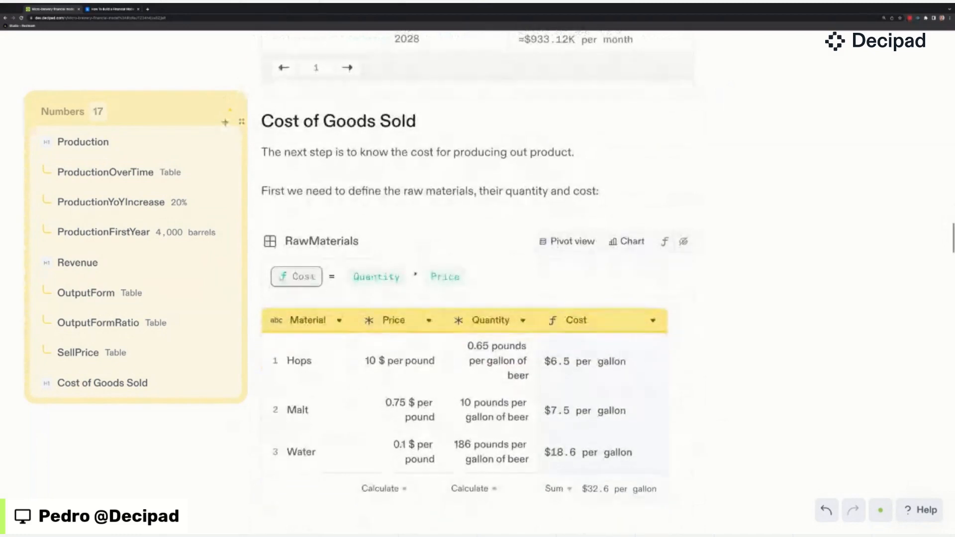
{"action": "scroll", "coordinate": [463, 279], "scroll_direction": "down", "scroll_amount": 1}
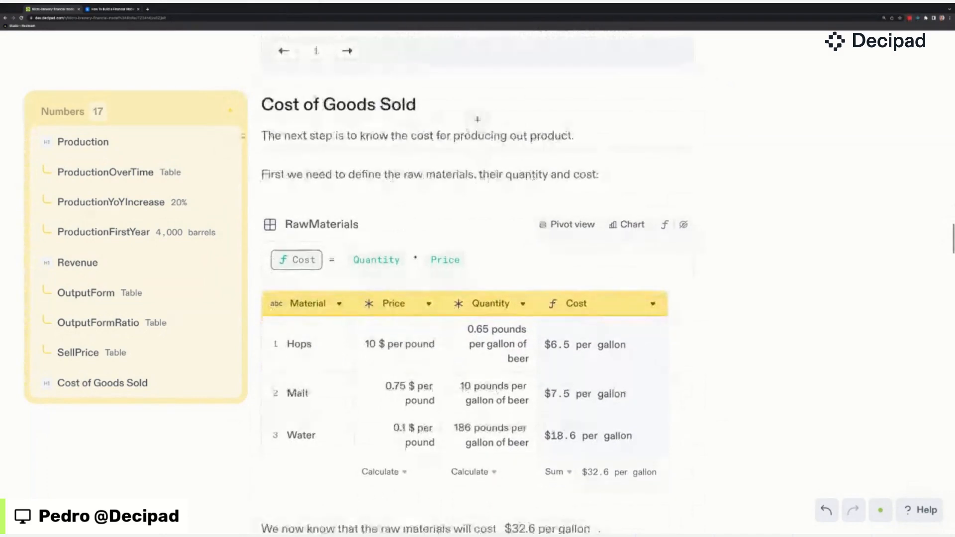
{"action": "scroll", "coordinate": [463, 278], "scroll_direction": "down", "scroll_amount": 1}
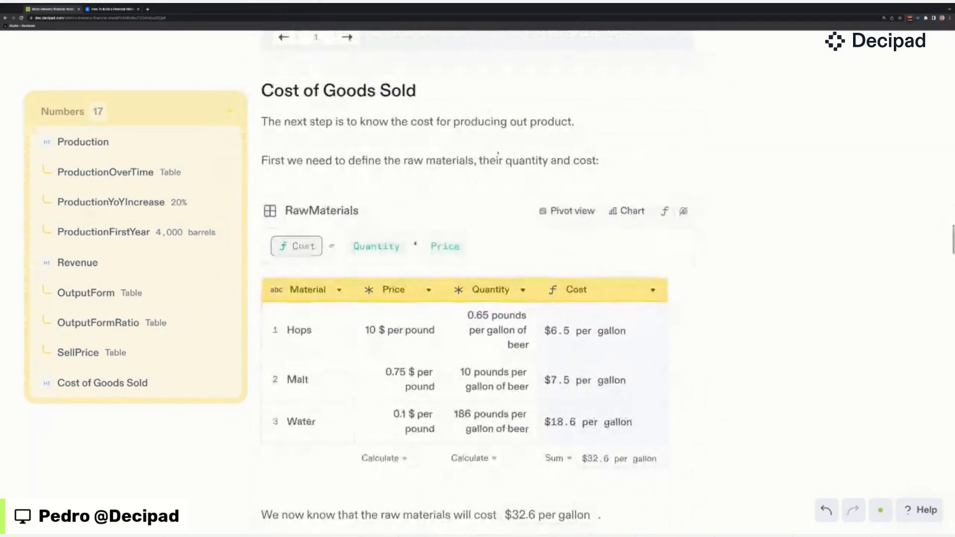
{"action": "scroll", "coordinate": [498, 153], "scroll_direction": "down", "scroll_amount": 4}
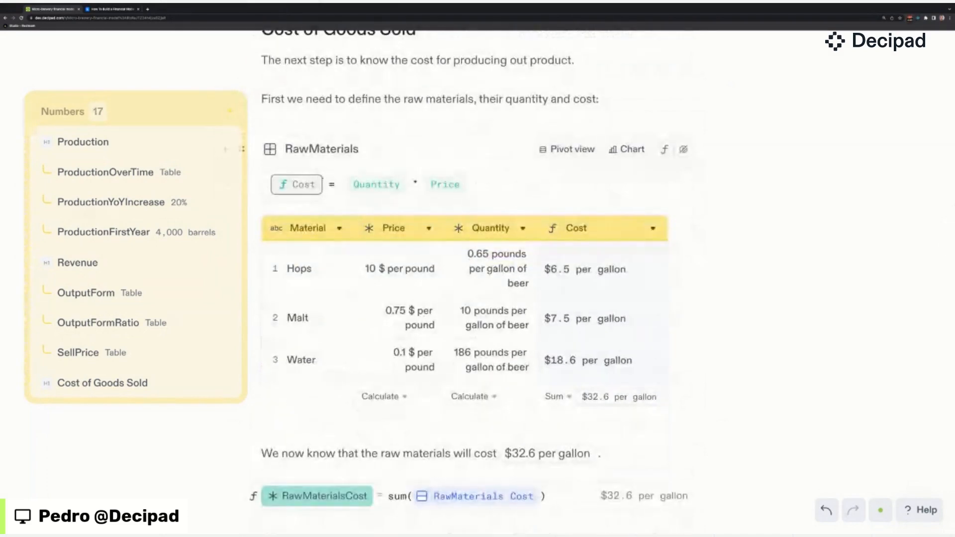
{"action": "mouse_move", "coordinate": [433, 186]}
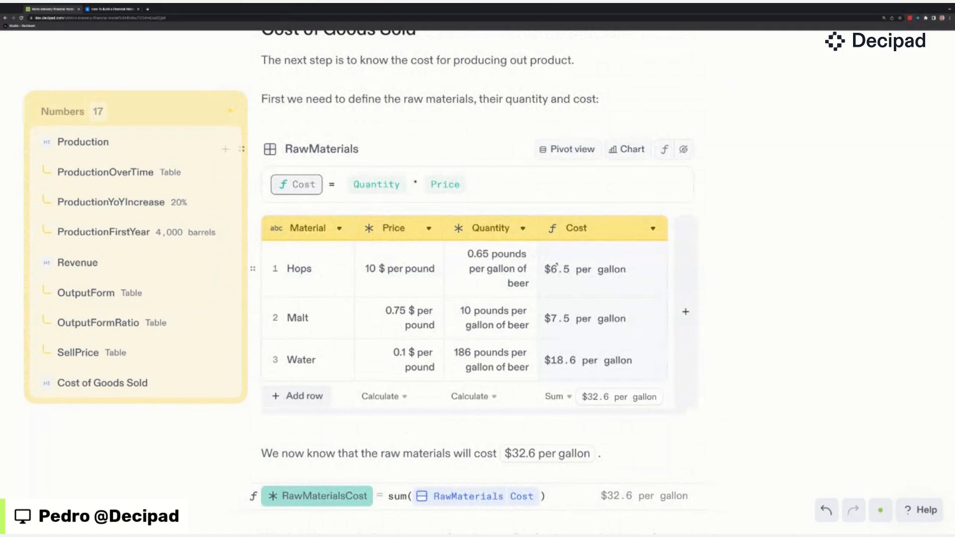
{"action": "mouse_move", "coordinate": [393, 192]}
{"action": "scroll", "coordinate": [496, 354], "scroll_direction": "down", "scroll_amount": 1}
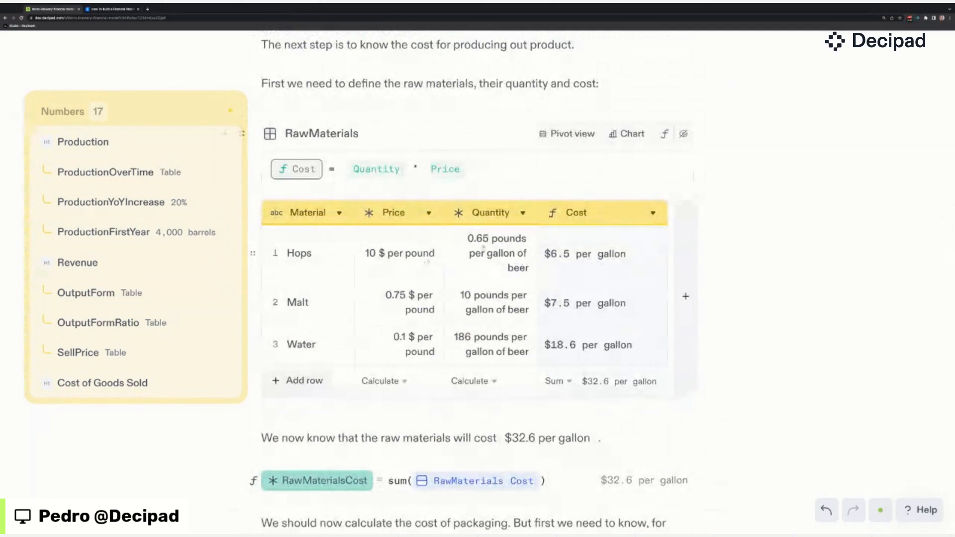
{"action": "mouse_move", "coordinate": [586, 264]}
{"action": "mouse_move", "coordinate": [566, 303]}
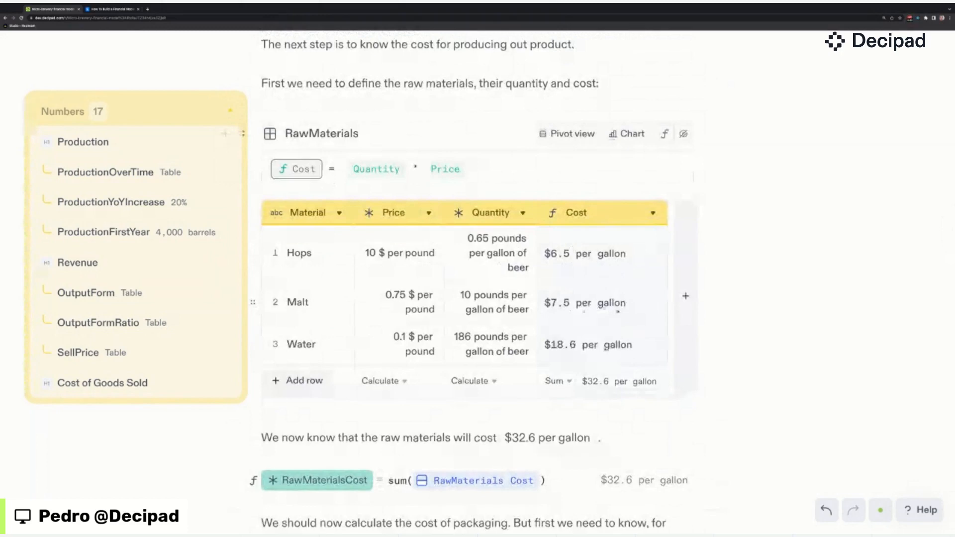
- Examine the RawMaterialsCost formula that sums the RawMaterials Cost column and compare it with the raw materials cost sentence
{"action": "scroll", "coordinate": [566, 303], "scroll_direction": "down", "scroll_amount": 3}
{"action": "scroll", "coordinate": [567, 303], "scroll_direction": "down", "scroll_amount": 1}
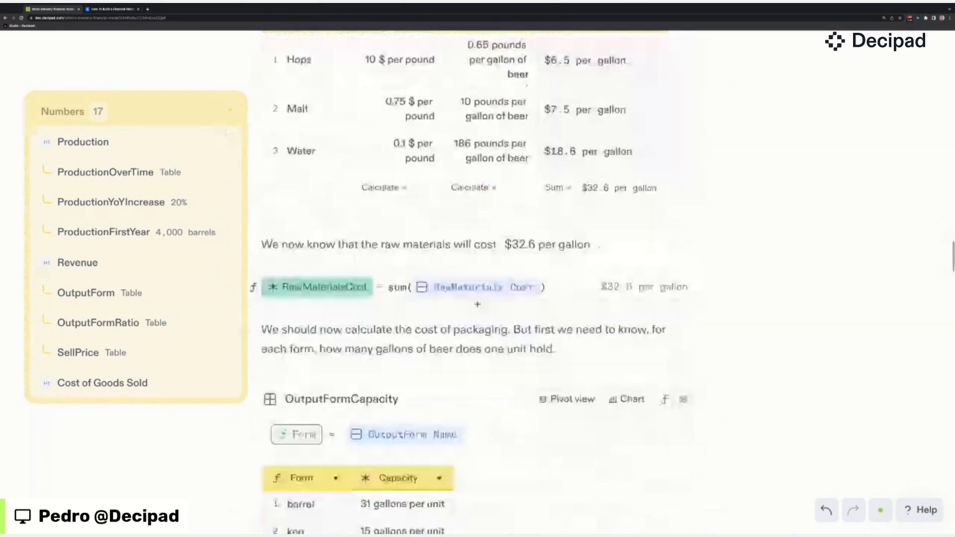
{"action": "scroll", "coordinate": [477, 305], "scroll_direction": "down", "scroll_amount": 3}
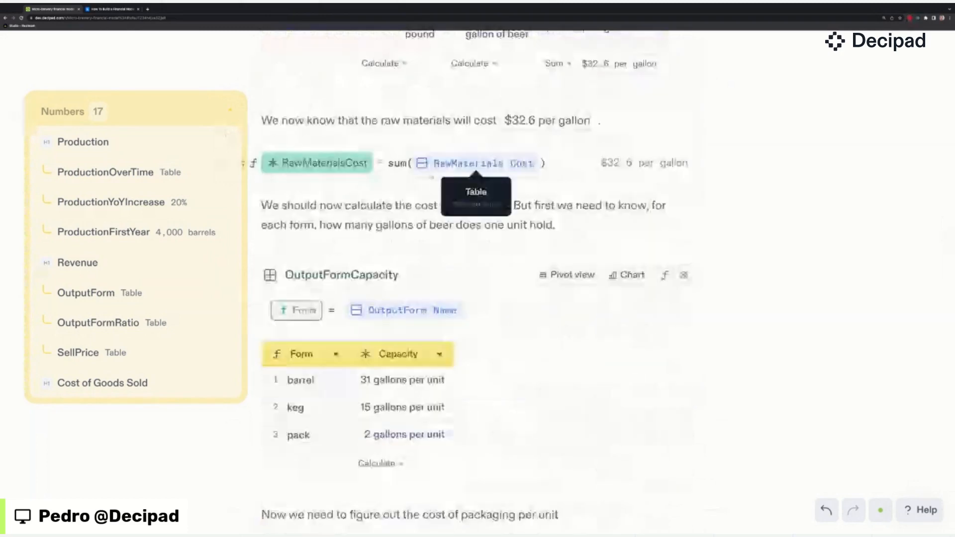
{"action": "scroll", "coordinate": [526, 230], "scroll_direction": "up", "scroll_amount": 1}
{"action": "scroll", "coordinate": [523, 230], "scroll_direction": "up", "scroll_amount": 1}
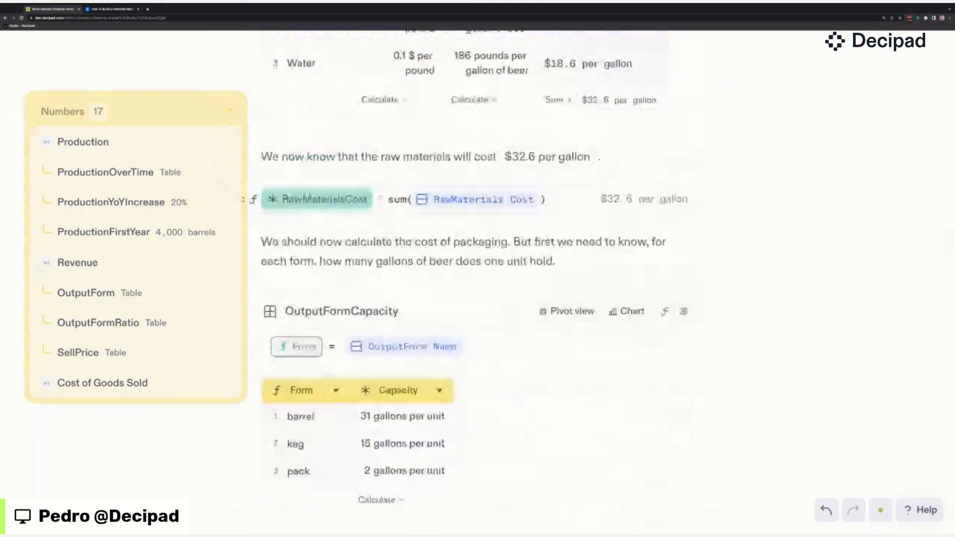
{"action": "scroll", "coordinate": [524, 230], "scroll_direction": "up", "scroll_amount": 3}
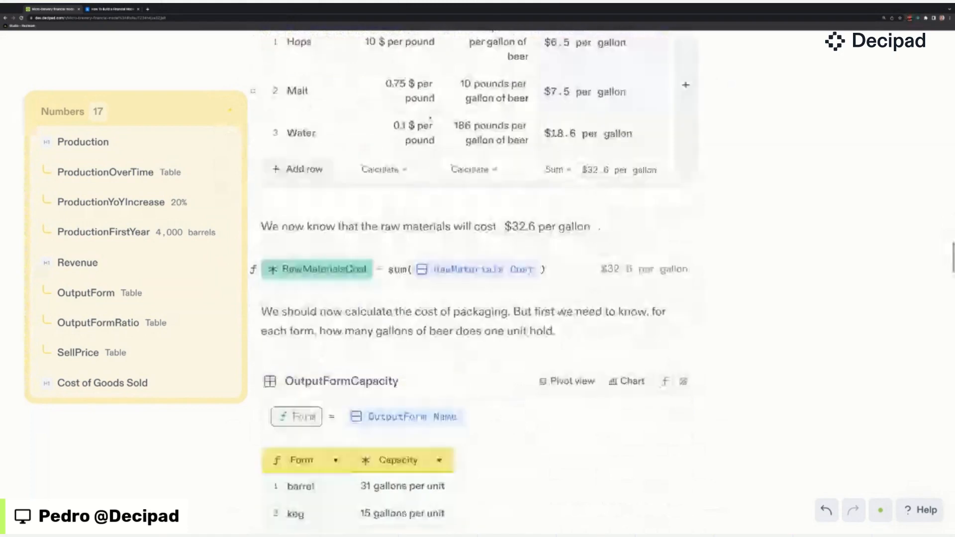
{"action": "scroll", "coordinate": [524, 230], "scroll_direction": "up", "scroll_amount": 3}
{"action": "scroll", "coordinate": [473, 282], "scroll_direction": "down", "scroll_amount": 1}
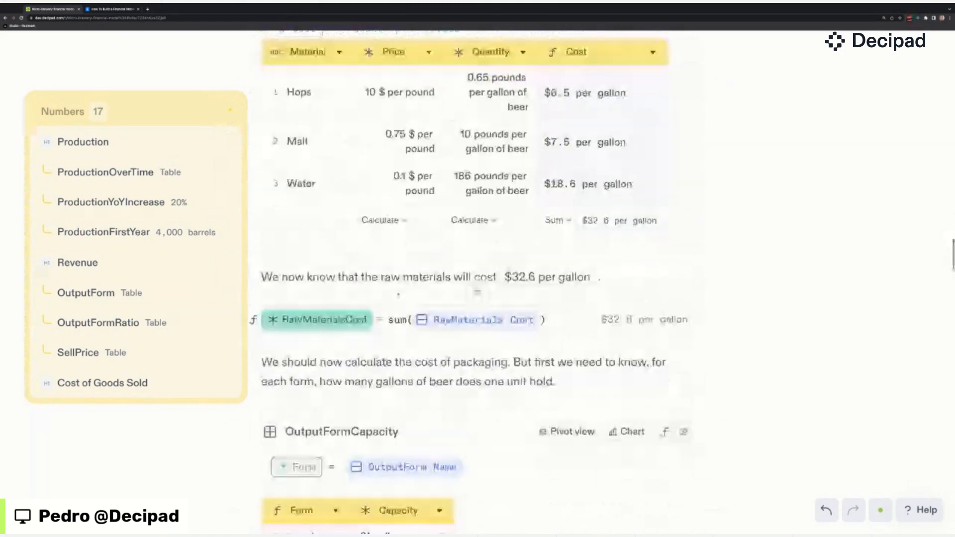
- Try adding the RawMaterials Cost column sum as a live number at the end of the raw materials sentence, and undo it
{"action": "mouse_move", "coordinate": [647, 321]}
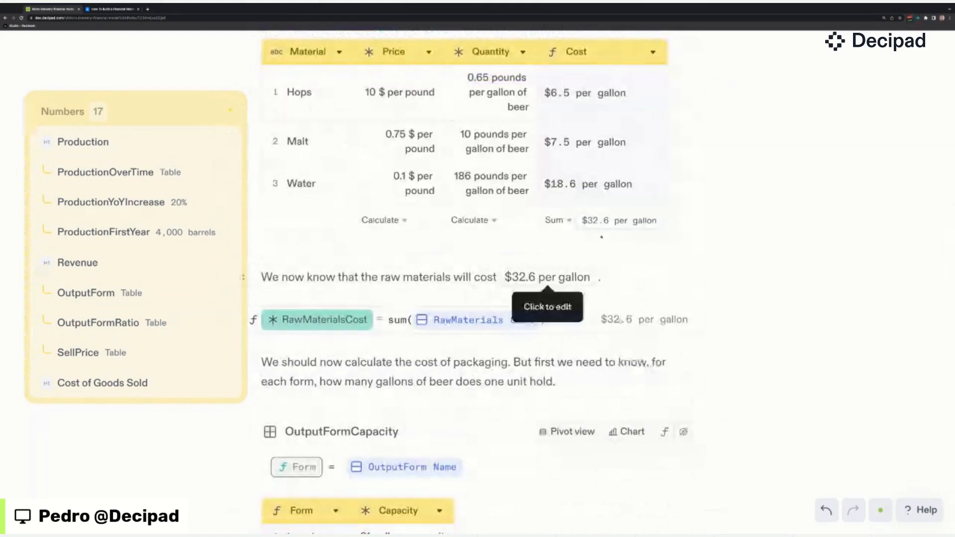
{"action": "mouse_move", "coordinate": [600, 222]}
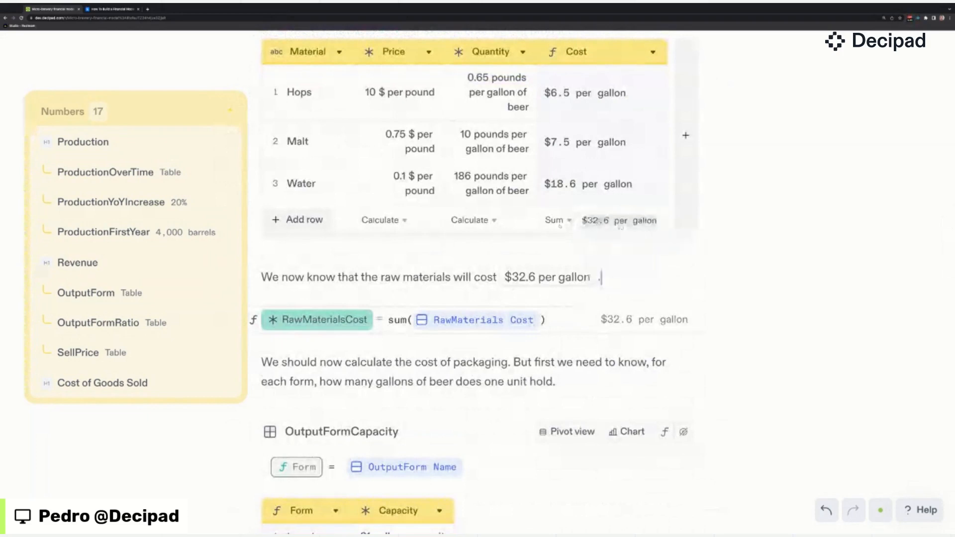
{"action": "left_click_drag", "start_coordinate": [620, 225], "coordinate": [602, 278]}
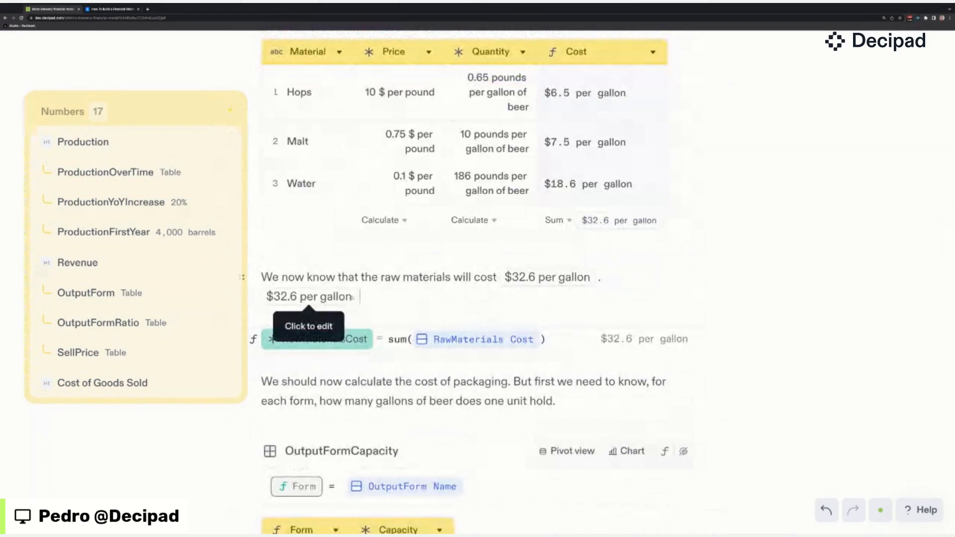
{"action": "key", "text": "ctrl+z"}
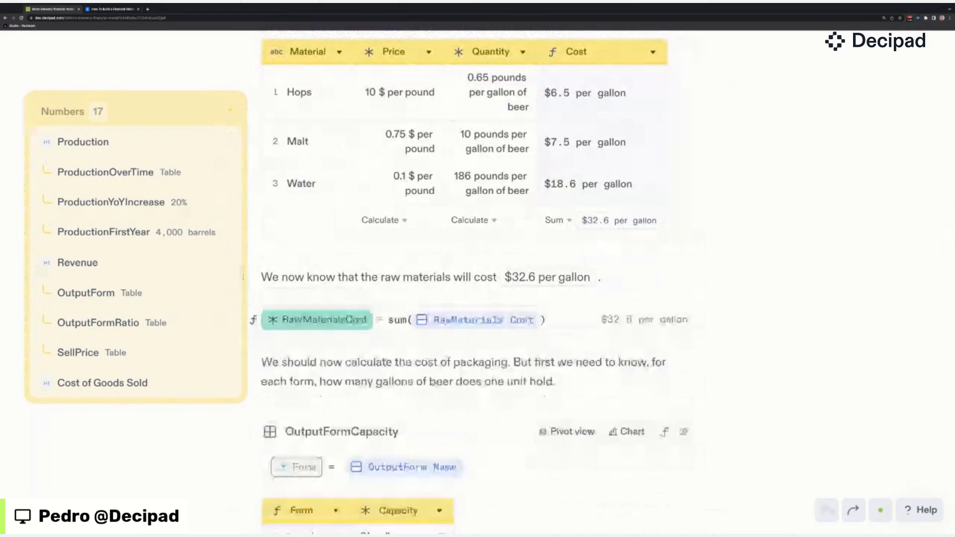
- Examine the OutputFormCapacity table of gallons per unit and the Packaging table of cost per unit for each output form
{"action": "scroll", "coordinate": [473, 323], "scroll_direction": "down", "scroll_amount": 4}
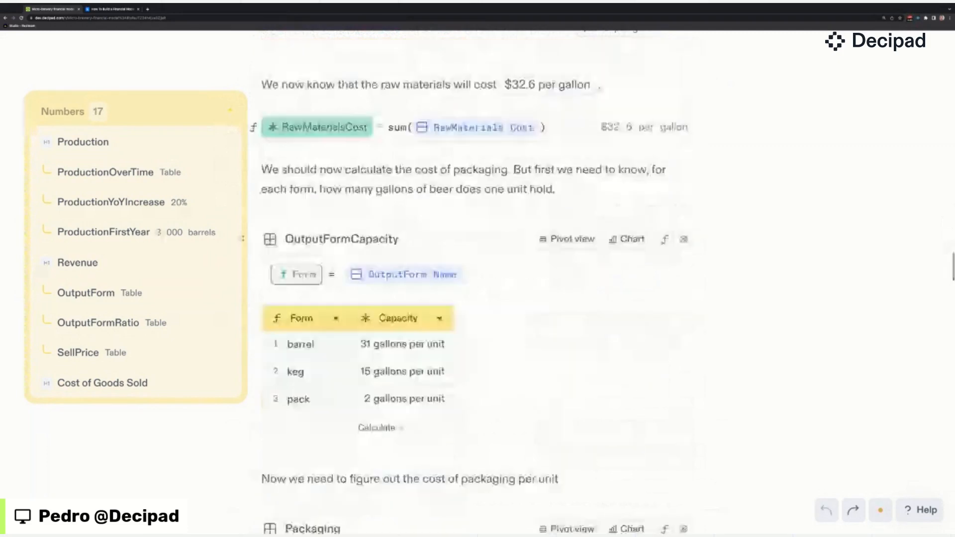
{"action": "scroll", "coordinate": [455, 281], "scroll_direction": "down", "scroll_amount": 4}
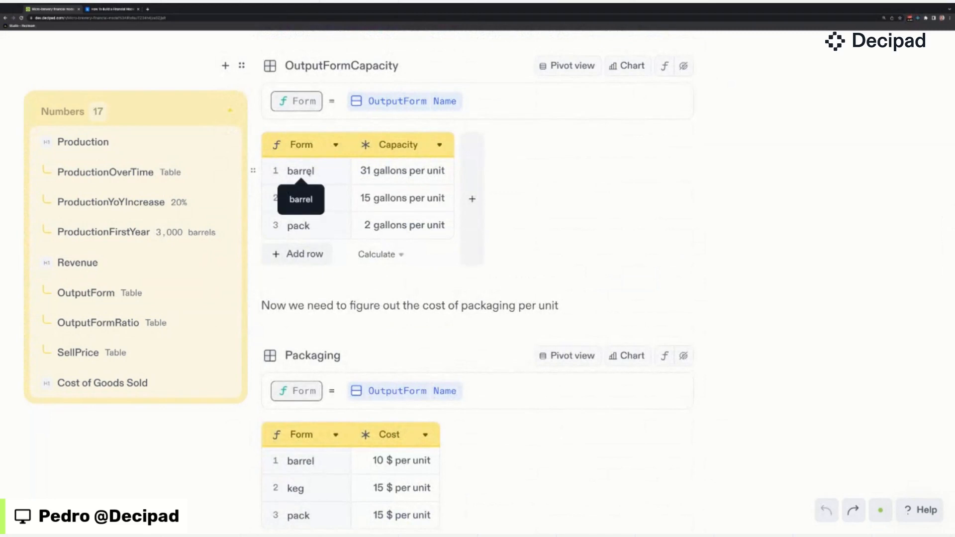
{"action": "scroll", "coordinate": [309, 173], "scroll_direction": "up", "scroll_amount": 1}
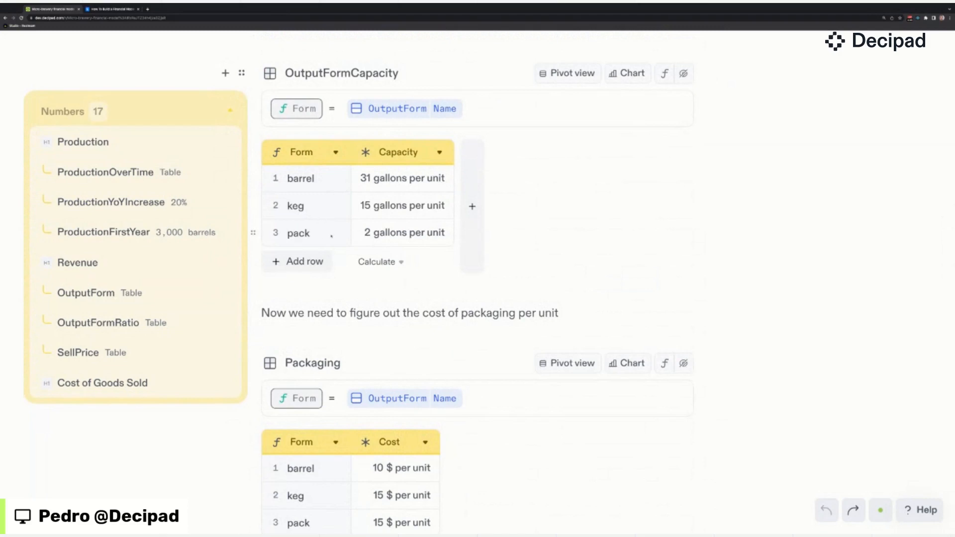
{"action": "scroll", "coordinate": [405, 338], "scroll_direction": "down", "scroll_amount": 2}
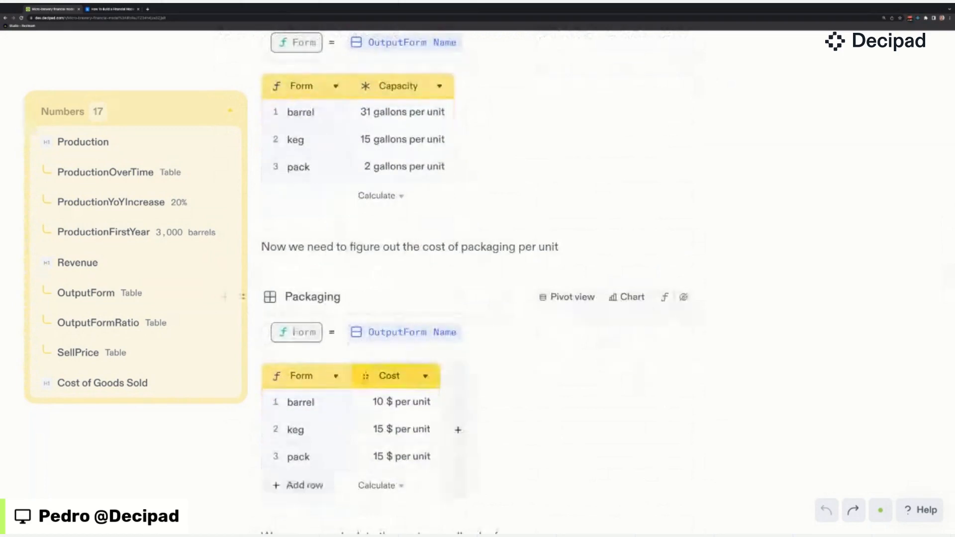
{"action": "scroll", "coordinate": [415, 343], "scroll_direction": "down", "scroll_amount": 2}
- Examine the PackagingCostByForm formula dividing packaging cost by capacity, and the COGS formula adding RawMaterialsCost for each output form
{"action": "scroll", "coordinate": [416, 343], "scroll_direction": "down", "scroll_amount": 5}
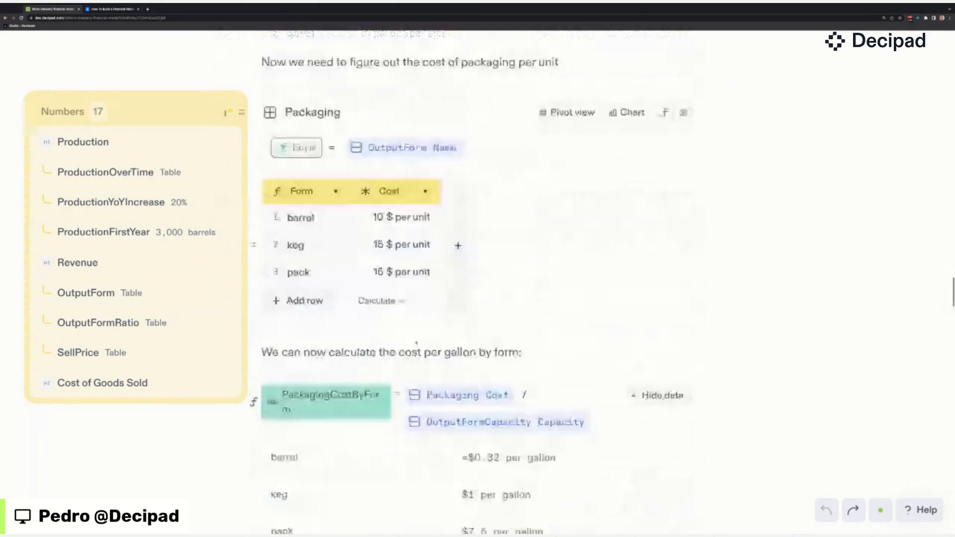
{"action": "mouse_move", "coordinate": [491, 429]}
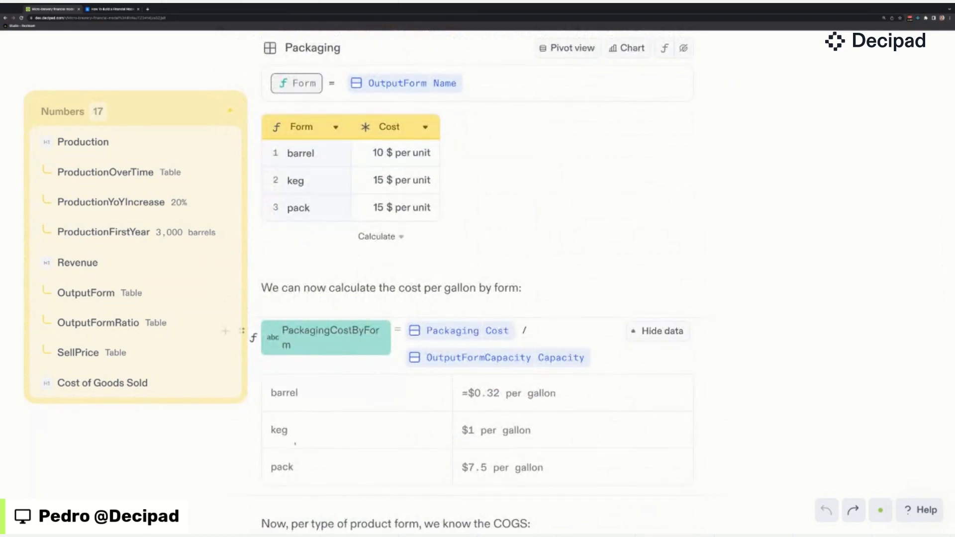
{"action": "scroll", "coordinate": [519, 427], "scroll_direction": "down", "scroll_amount": 3}
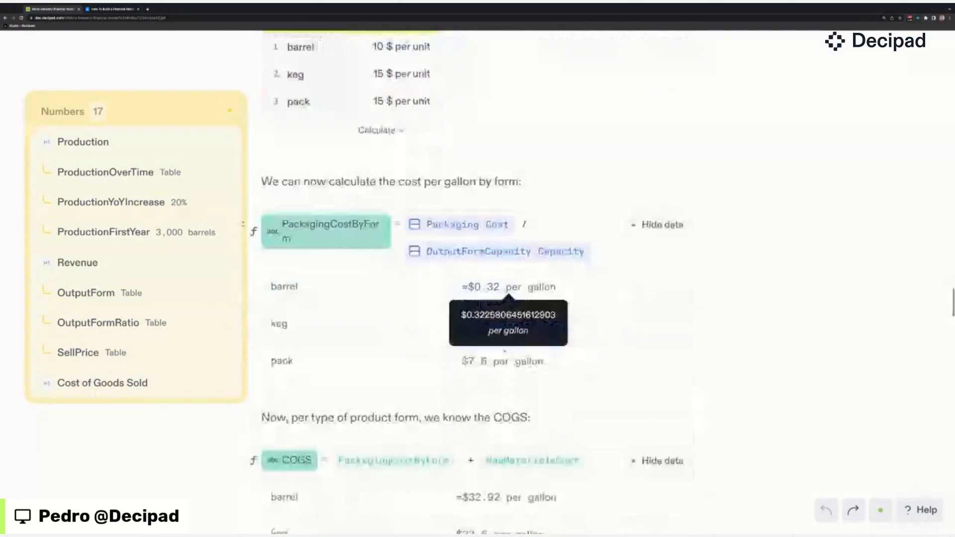
{"action": "mouse_move", "coordinate": [476, 339]}
{"action": "scroll", "coordinate": [476, 340], "scroll_direction": "down", "scroll_amount": 6}
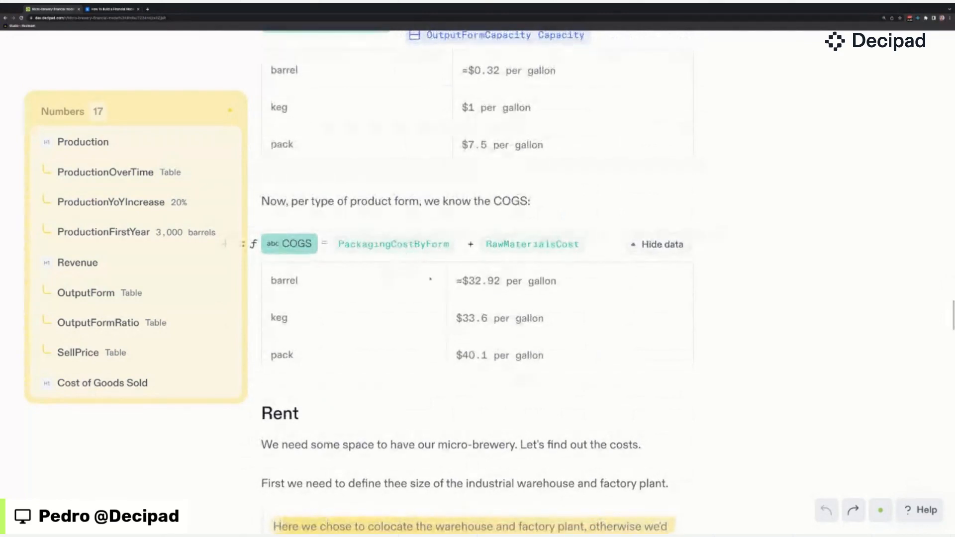
{"action": "mouse_move", "coordinate": [476, 246]}
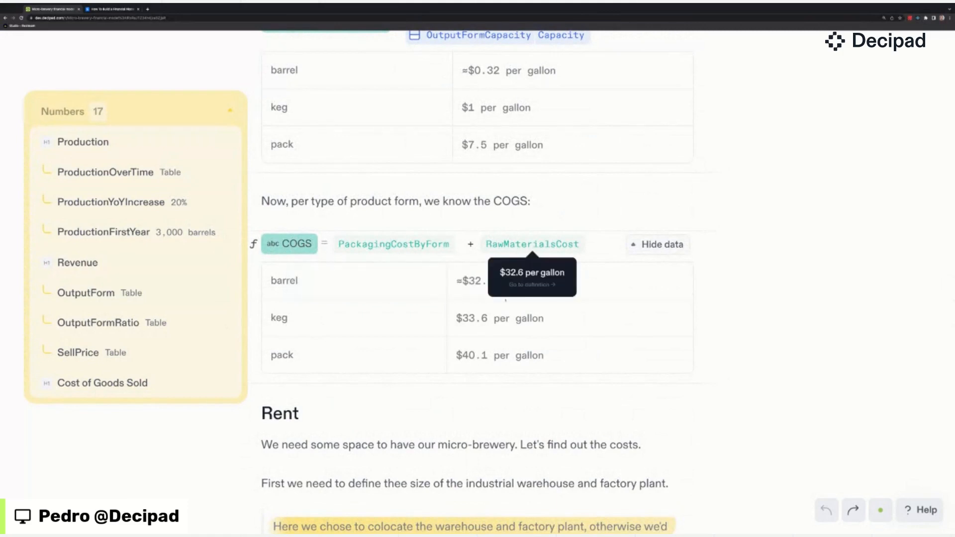
{"action": "mouse_move", "coordinate": [516, 305]}
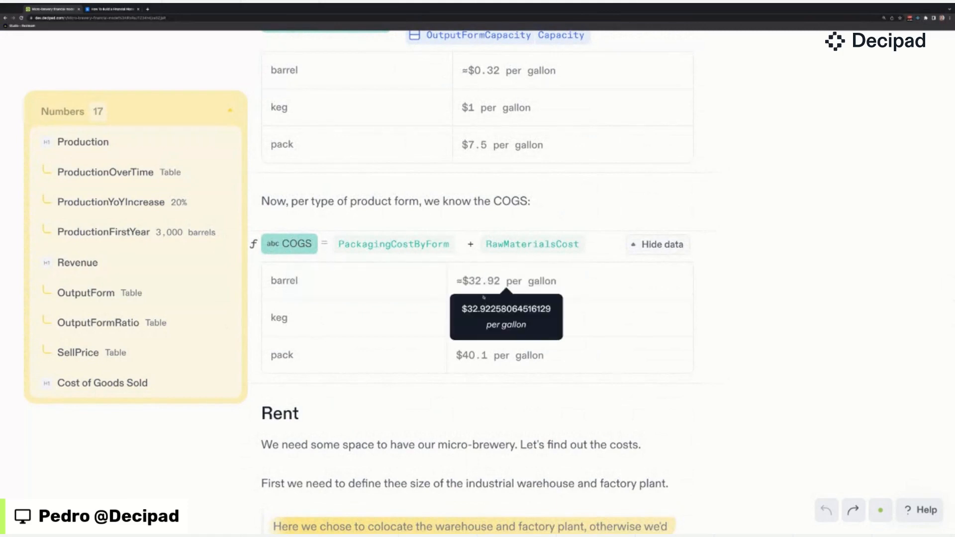
- Examine the Rent section's plant and warehouse size and rent inputs, and the Rent formula that multiplies them
{"action": "scroll", "coordinate": [327, 283], "scroll_direction": "down", "scroll_amount": 4}
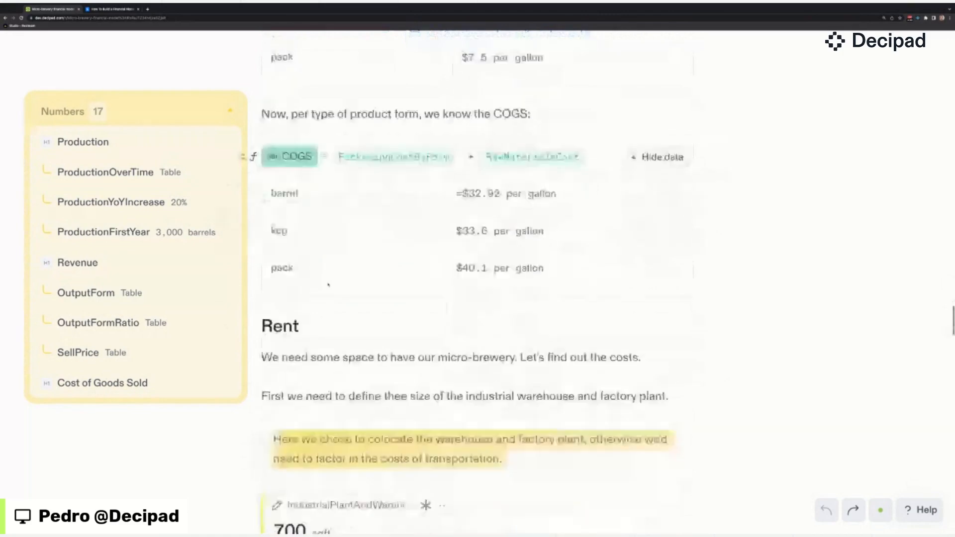
{"action": "scroll", "coordinate": [328, 285], "scroll_direction": "down", "scroll_amount": 2}
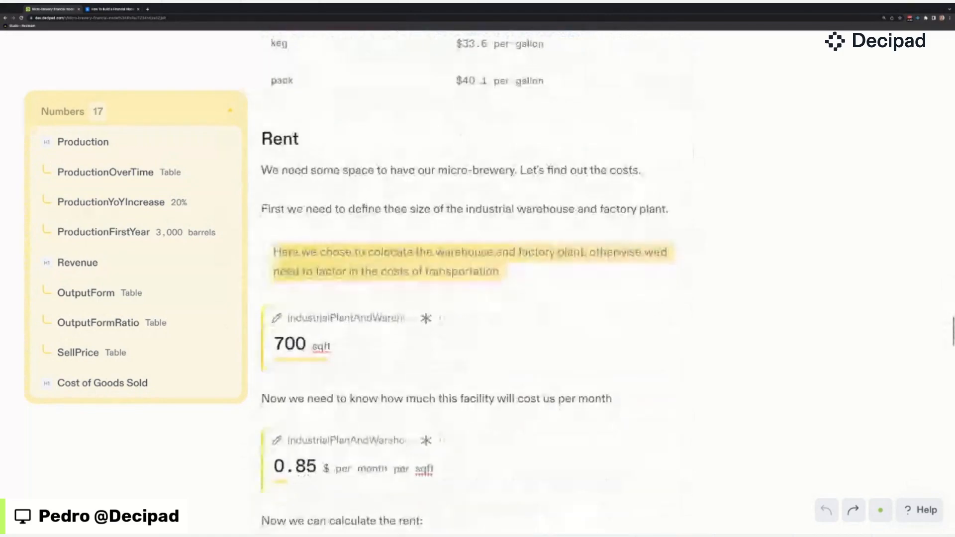
{"action": "scroll", "coordinate": [468, 279], "scroll_direction": "down", "scroll_amount": 4}
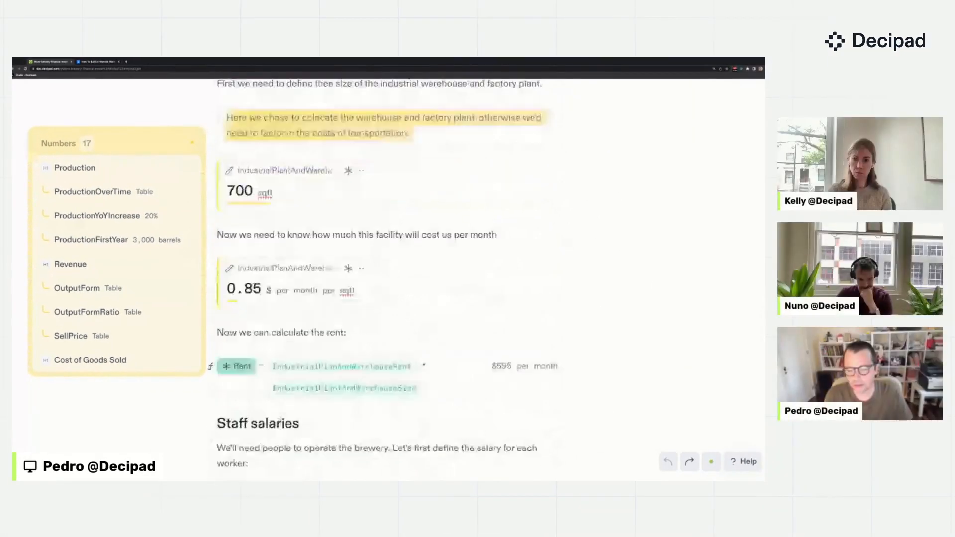
{"action": "scroll", "coordinate": [388, 278], "scroll_direction": "down", "scroll_amount": 10}
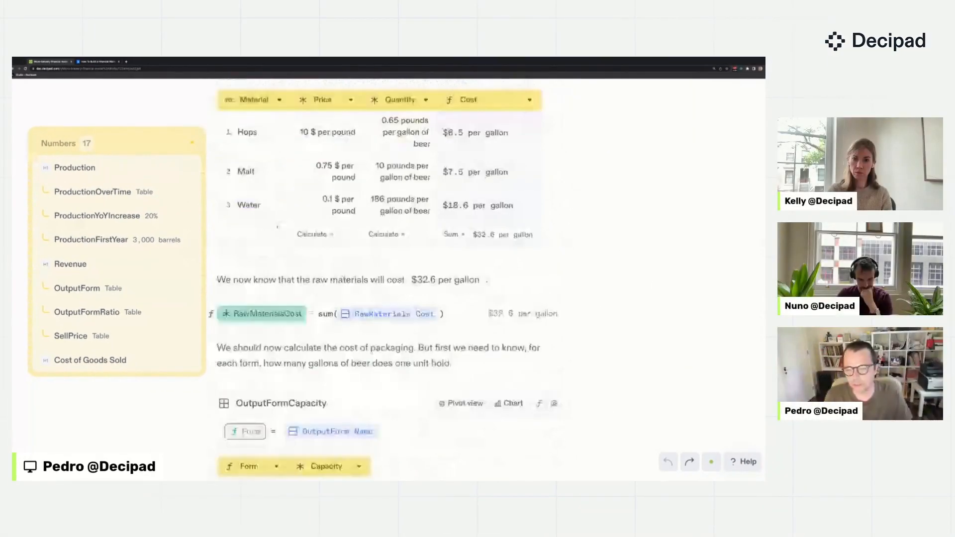
{"action": "scroll", "coordinate": [388, 278], "scroll_direction": "down", "scroll_amount": 10}
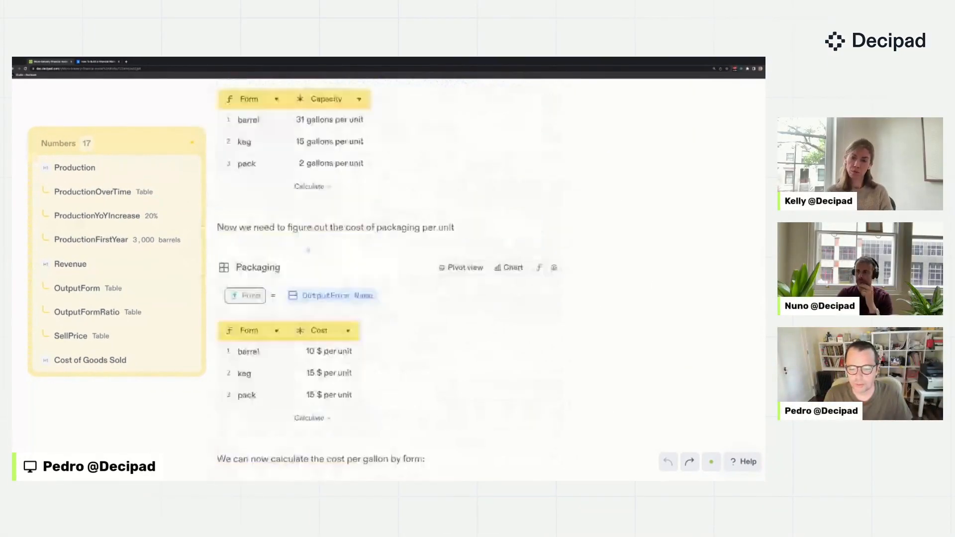
{"action": "scroll", "coordinate": [388, 278], "scroll_direction": "down", "scroll_amount": 1}
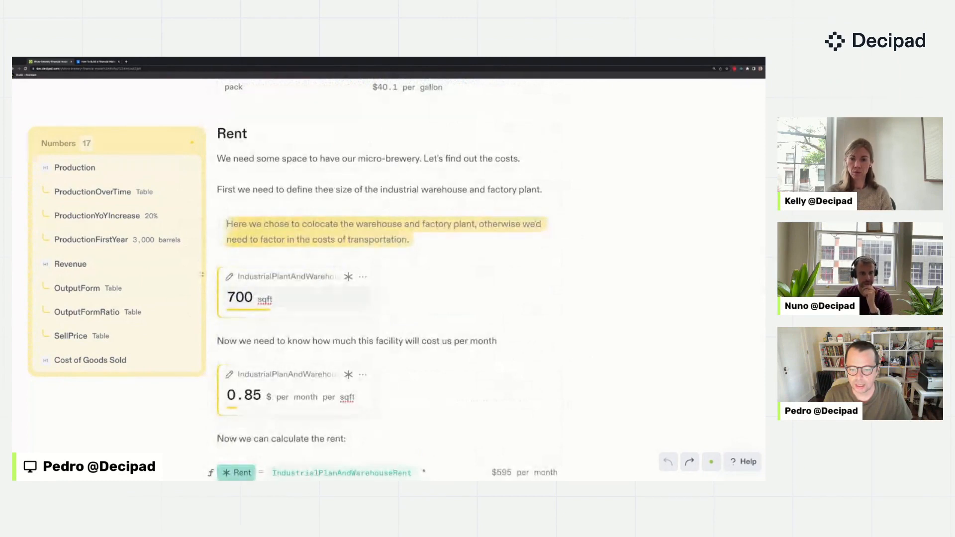
{"action": "scroll", "coordinate": [388, 320], "scroll_direction": "down", "scroll_amount": 2}
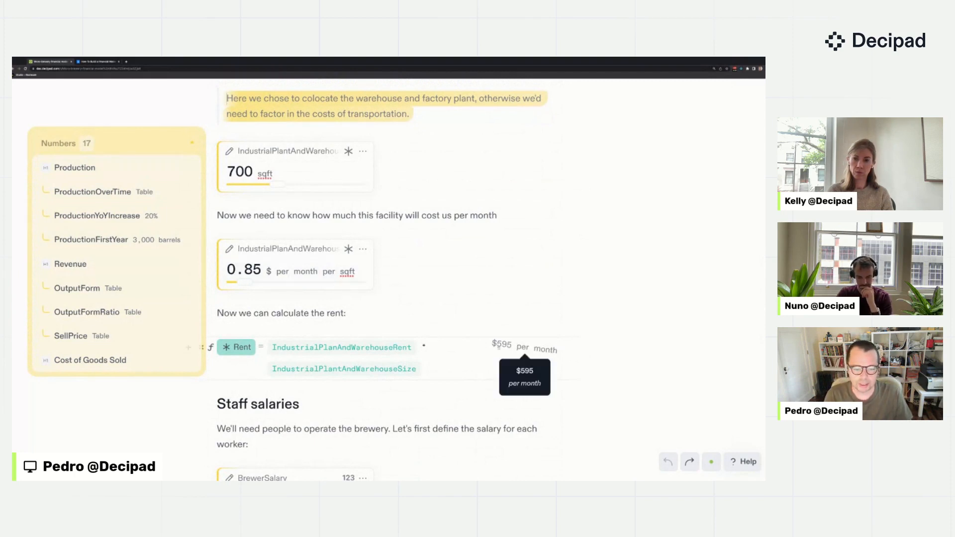
{"action": "mouse_move", "coordinate": [525, 351]}
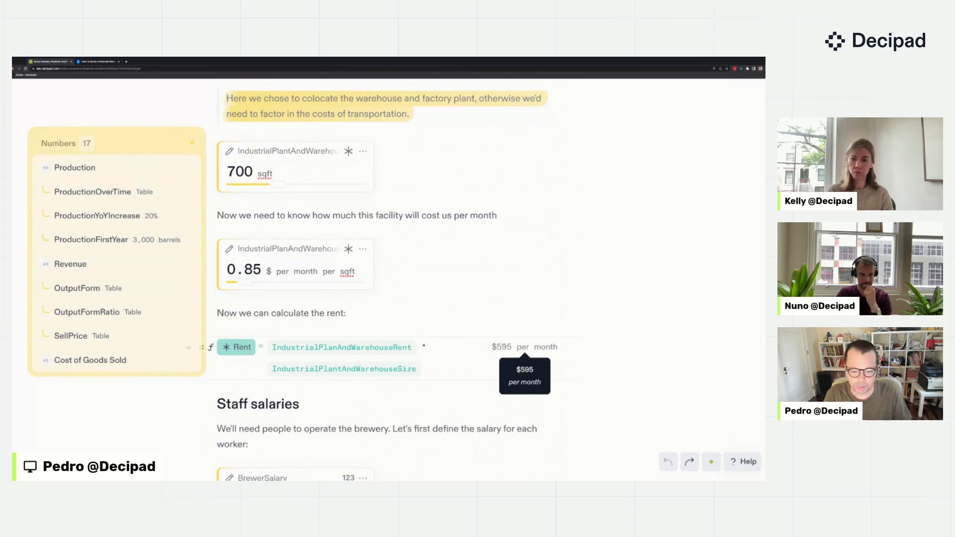
- Try converting the monthly rent with a new formula "Rent in usd per year" below the Rent formula, and delete it
{"action": "scroll", "coordinate": [383, 280], "scroll_direction": "down", "scroll_amount": 1}
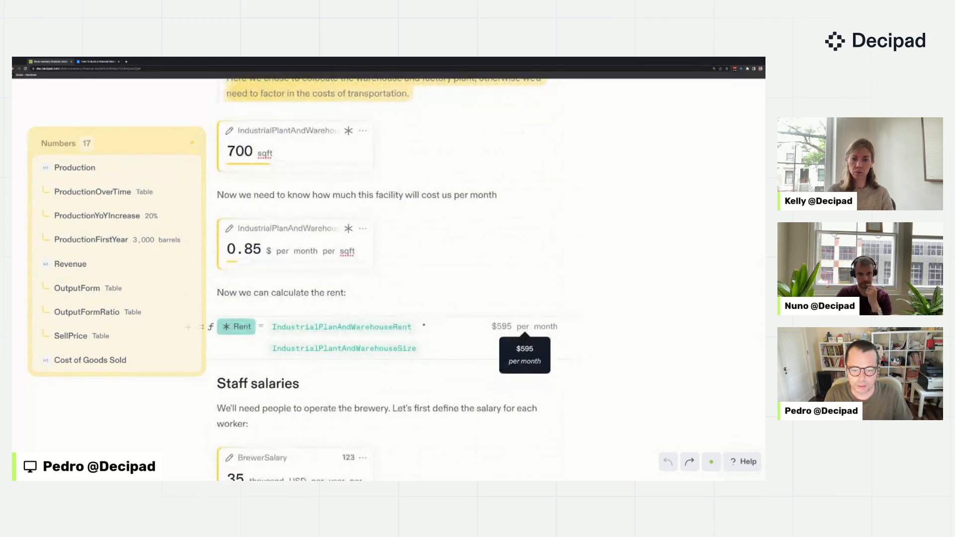
{"action": "scroll", "coordinate": [382, 279], "scroll_direction": "down", "scroll_amount": 1}
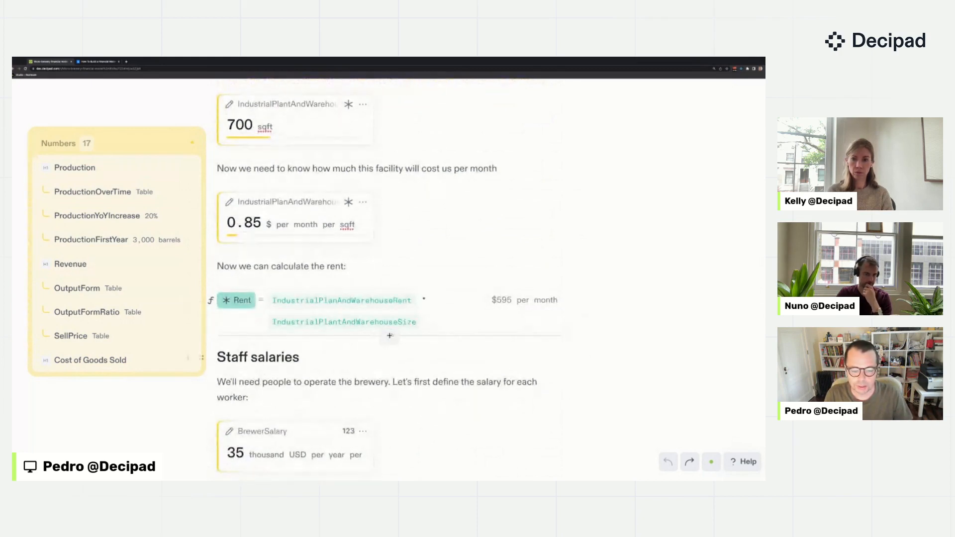
{"action": "left_click", "coordinate": [389, 336]}
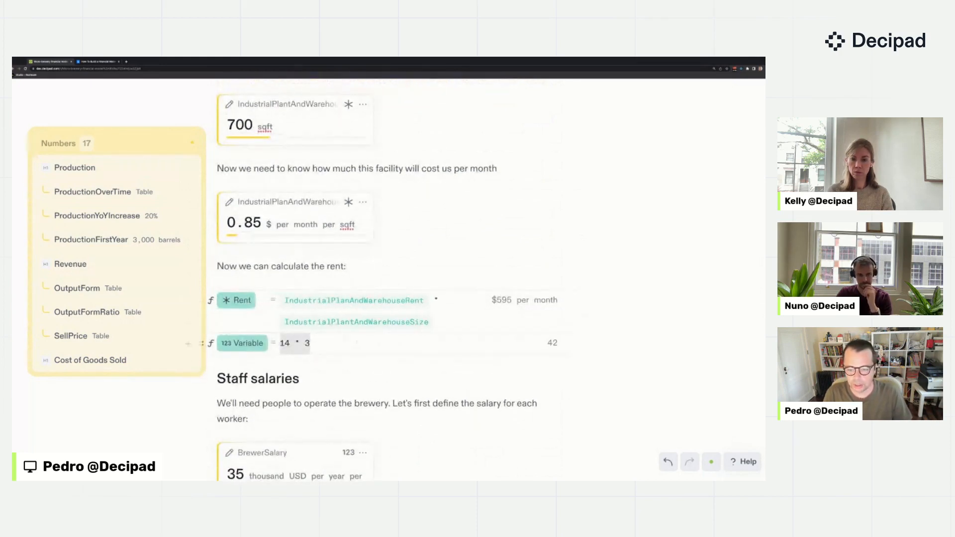
{"action": "key", "text": "BackSpace"}
{"action": "key", "text": "BackSpace"}
{"action": "key", "text": "BackSpace"}
{"action": "key", "text": "BackSpace"}
{"action": "key", "text": "BackSpace"}
{"action": "type", "text": "Re"}
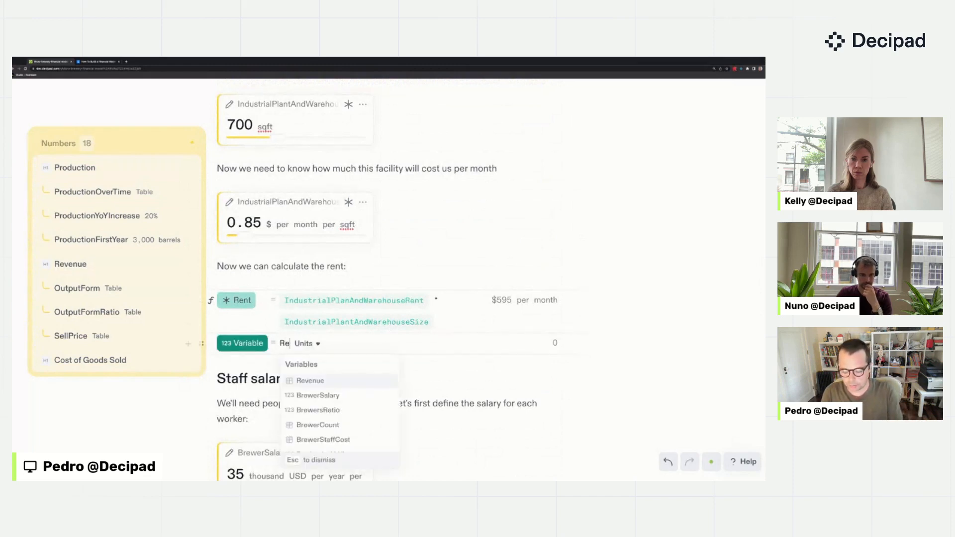
{"action": "type", "text": "nt in usd per year"}
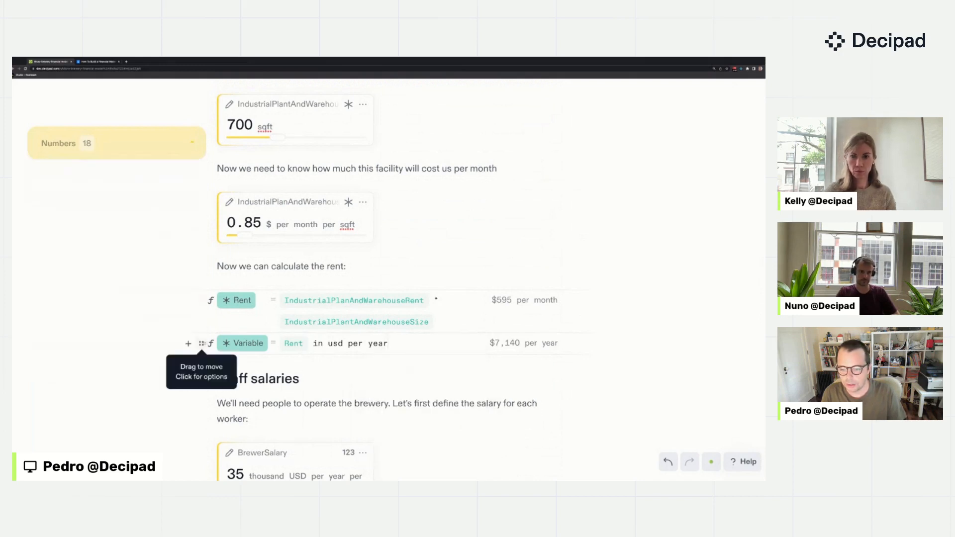
{"action": "left_click", "coordinate": [201, 343]}
{"action": "left_click", "coordinate": [137, 420]}
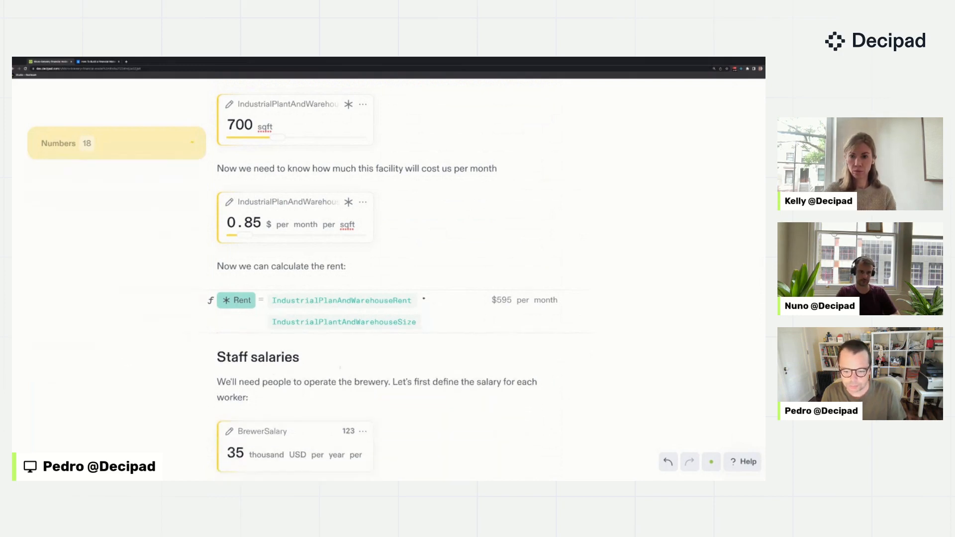
- Examine the BrewerSalary and BrewersRatio inputs in Staff salaries, including the full unit text of BrewersRatio
{"action": "scroll", "coordinate": [150, 358], "scroll_direction": "down", "scroll_amount": 1}
{"action": "scroll", "coordinate": [390, 278], "scroll_direction": "down", "scroll_amount": 4}
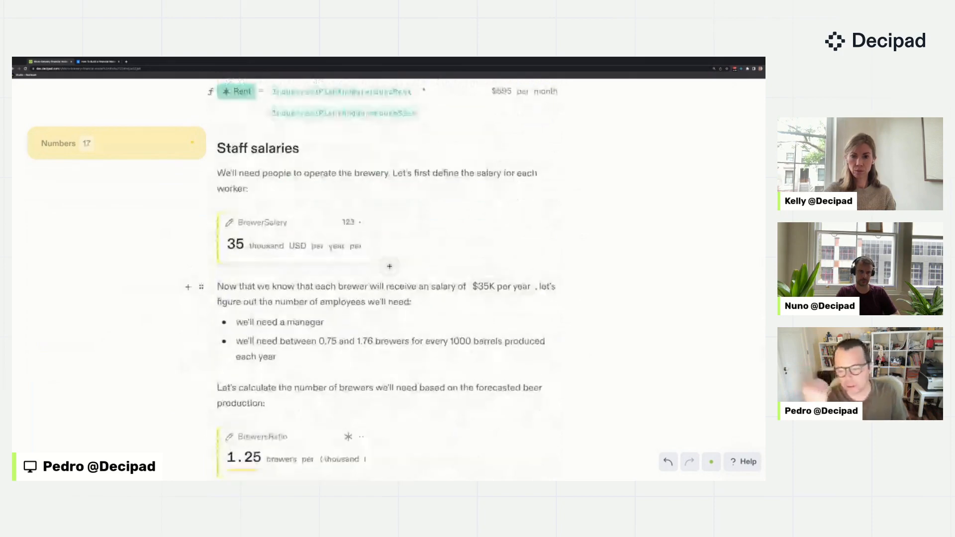
{"action": "scroll", "coordinate": [390, 348], "scroll_direction": "down", "scroll_amount": 3}
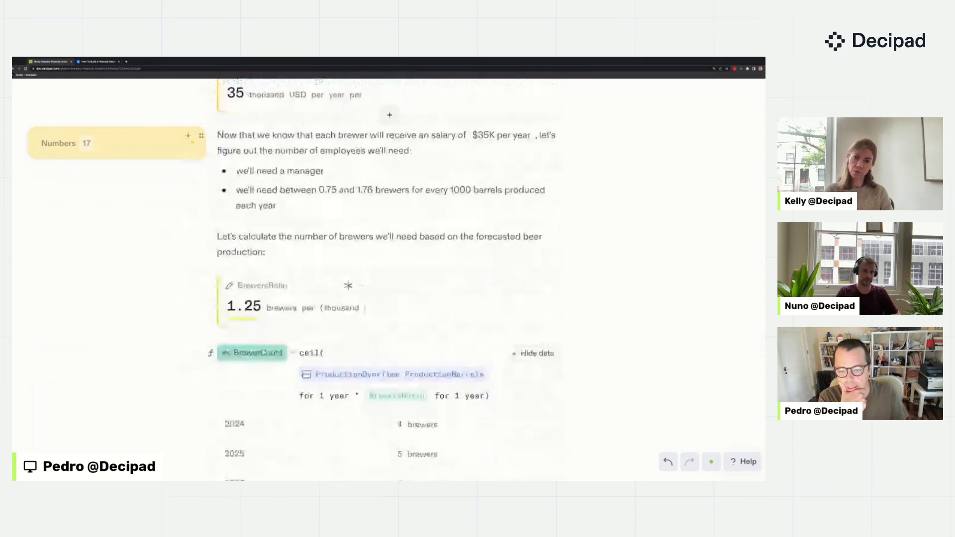
{"action": "scroll", "coordinate": [393, 368], "scroll_direction": "up", "scroll_amount": 1}
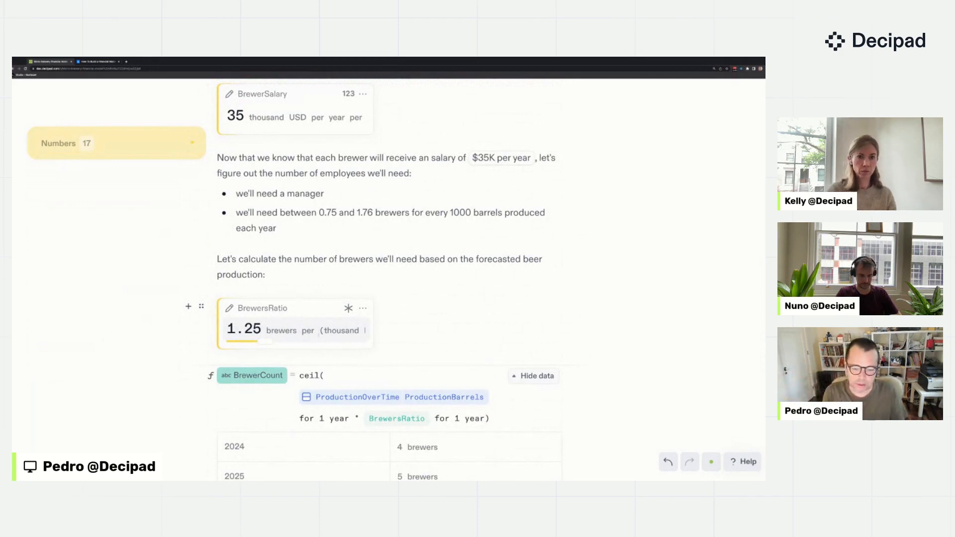
{"action": "scroll", "coordinate": [319, 332], "scroll_direction": "right", "scroll_amount": 1}
{"action": "scroll", "coordinate": [319, 331], "scroll_direction": "right", "scroll_amount": 1}
{"action": "scroll", "coordinate": [319, 331], "scroll_direction": "left", "scroll_amount": 2}
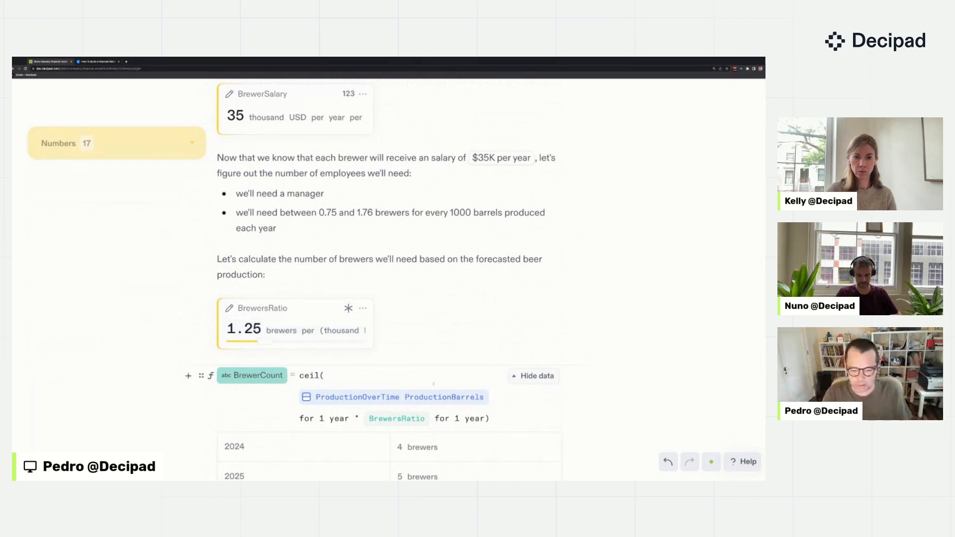
- Examine the BrewerCount formula that rounds up ProductionBarrels times BrewersRatio, checking its yearly results and referenced variables
{"action": "scroll", "coordinate": [433, 384], "scroll_direction": "down", "scroll_amount": 3}
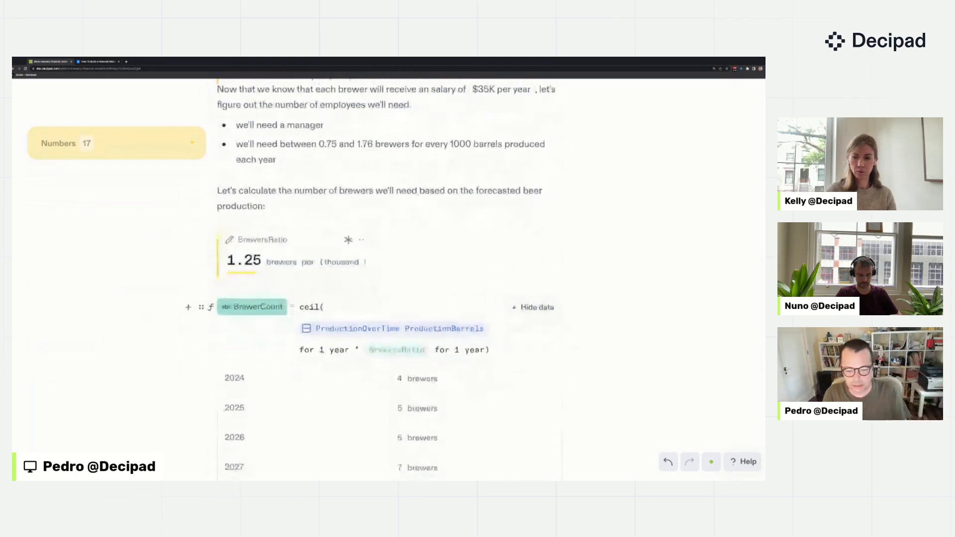
{"action": "scroll", "coordinate": [383, 279], "scroll_direction": "down", "scroll_amount": 5}
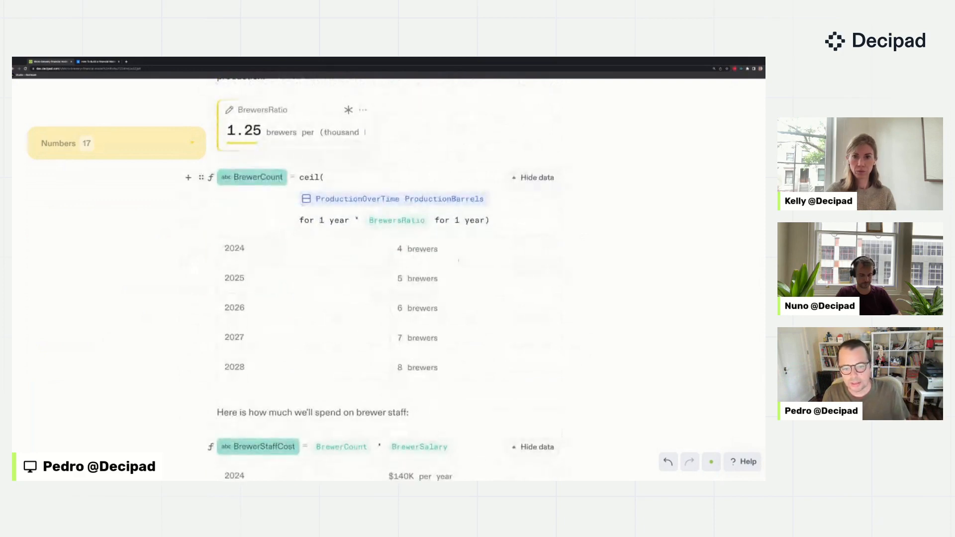
{"action": "mouse_move", "coordinate": [409, 250]}
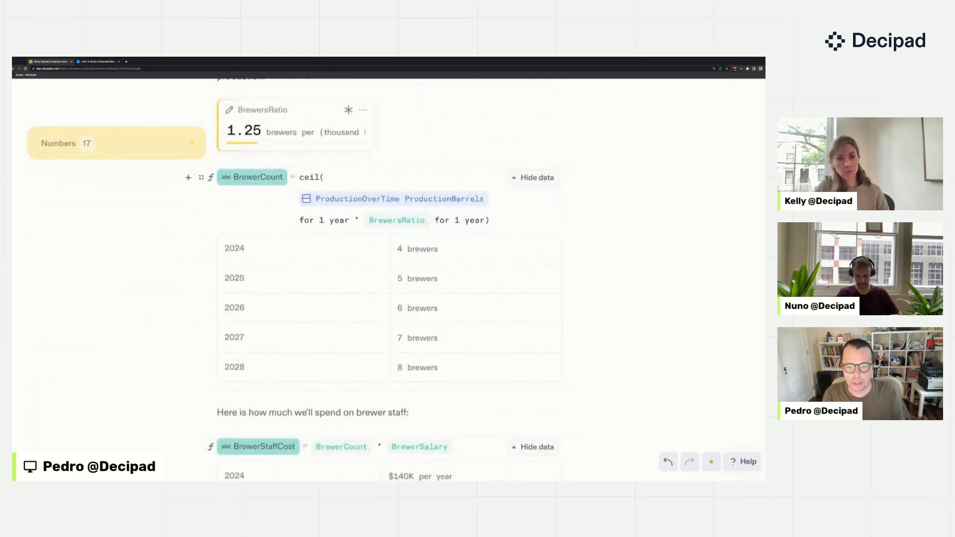
{"action": "mouse_move", "coordinate": [324, 201]}
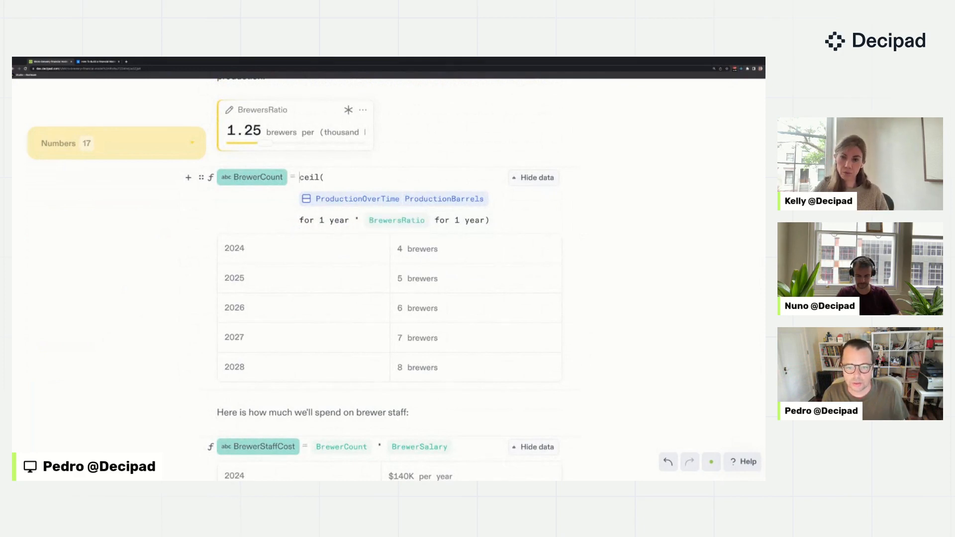
{"action": "mouse_move", "coordinate": [362, 203]}
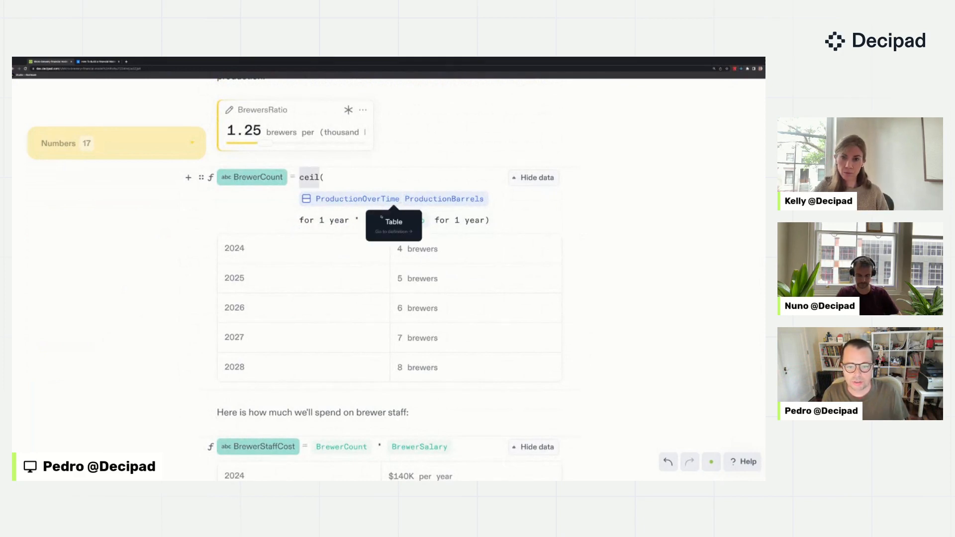
{"action": "mouse_move", "coordinate": [426, 223]}
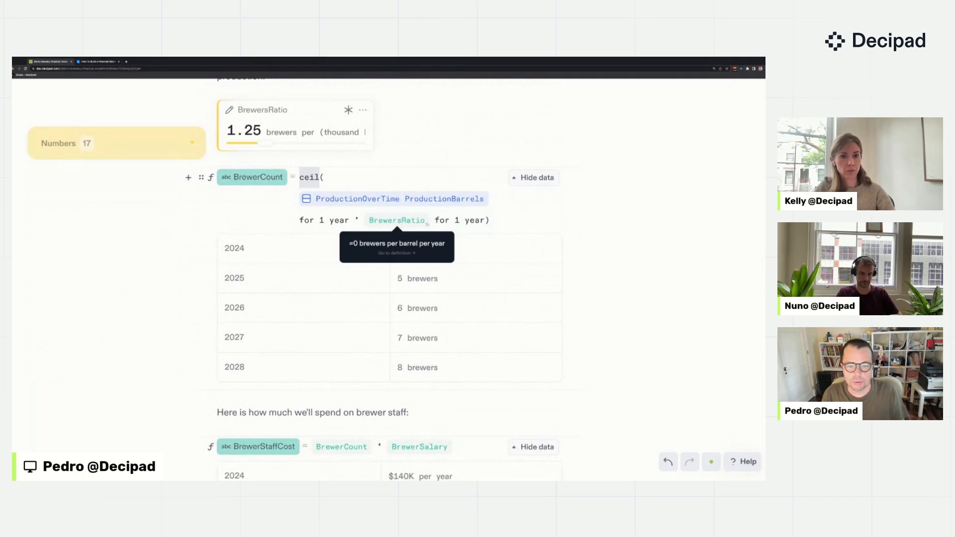
{"action": "scroll", "coordinate": [466, 263], "scroll_direction": "down", "scroll_amount": 1}
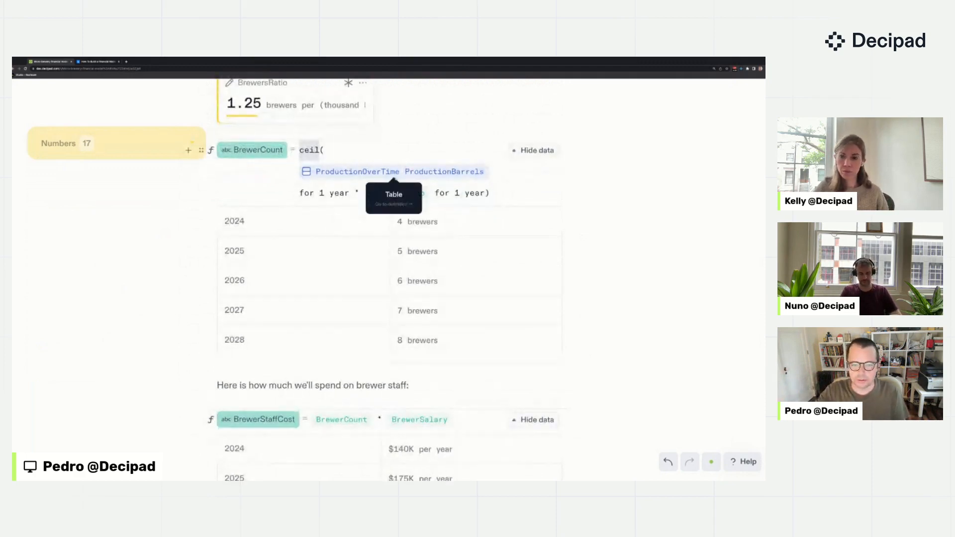
- Examine the BrewerStaffCost, ManagerCost and StaffCost formulas that lead to the total fixed costs
{"action": "scroll", "coordinate": [388, 278], "scroll_direction": "down", "scroll_amount": 4}
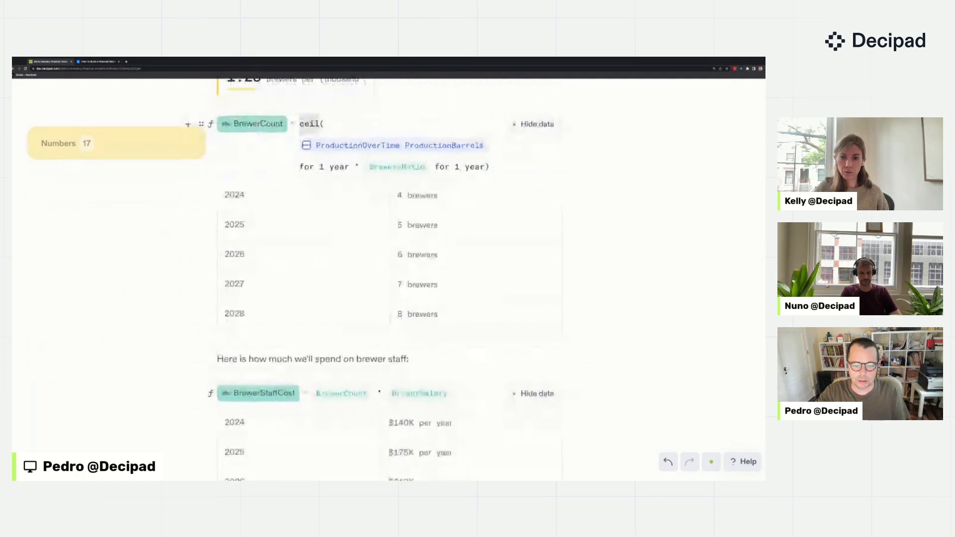
{"action": "scroll", "coordinate": [267, 187], "scroll_direction": "up", "scroll_amount": 3}
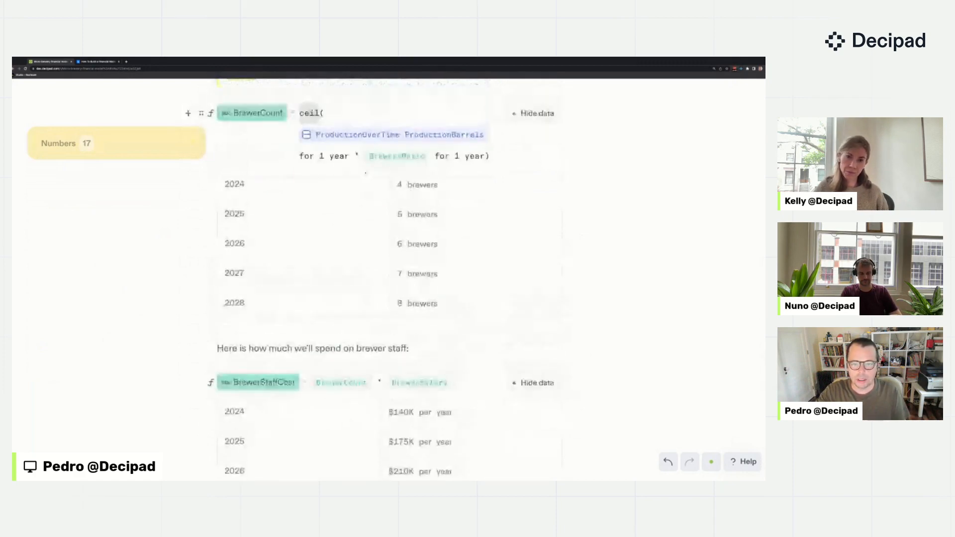
{"action": "scroll", "coordinate": [397, 272], "scroll_direction": "down", "scroll_amount": 5}
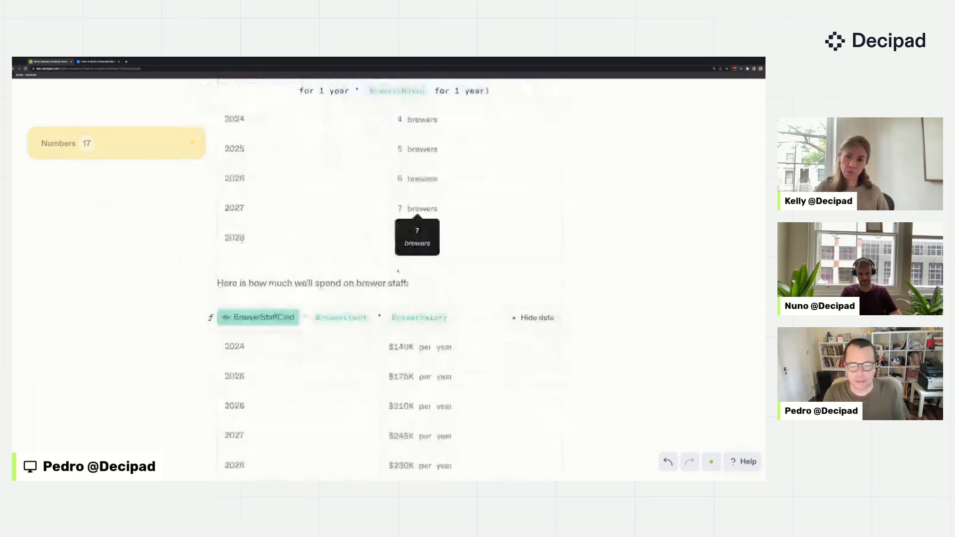
{"action": "scroll", "coordinate": [397, 270], "scroll_direction": "down", "scroll_amount": 8}
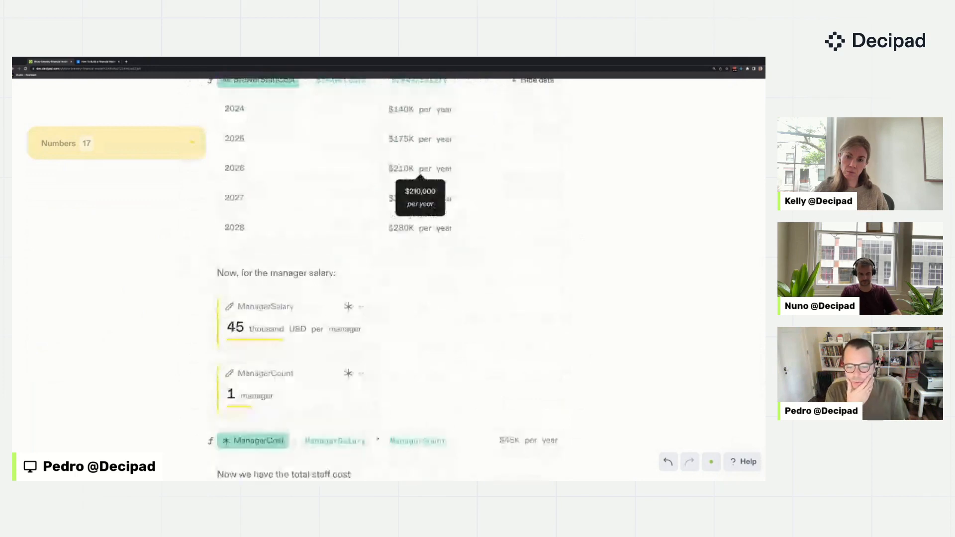
{"action": "scroll", "coordinate": [397, 270], "scroll_direction": "down", "scroll_amount": 4}
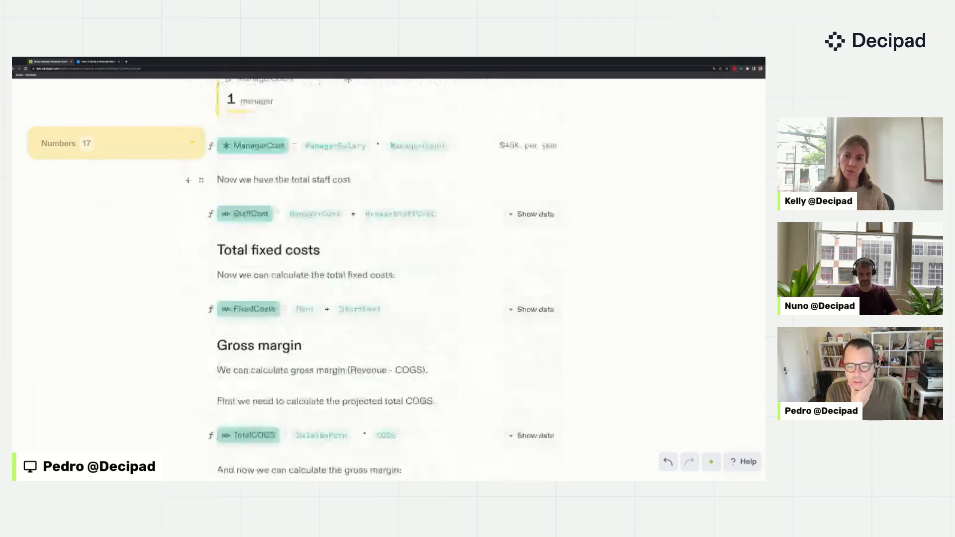
{"action": "scroll", "coordinate": [383, 279], "scroll_direction": "down", "scroll_amount": 1}
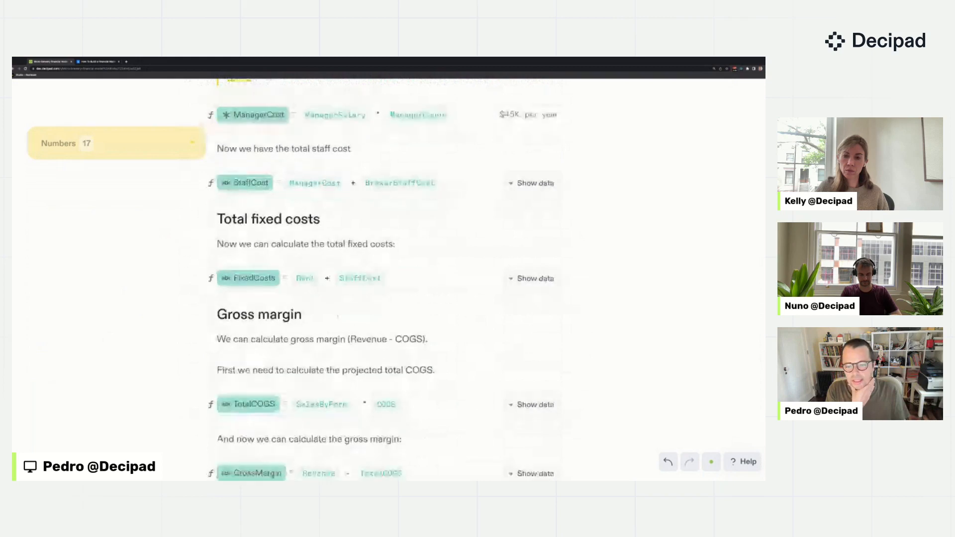
{"action": "scroll", "coordinate": [337, 316], "scroll_direction": "down", "scroll_amount": 1}
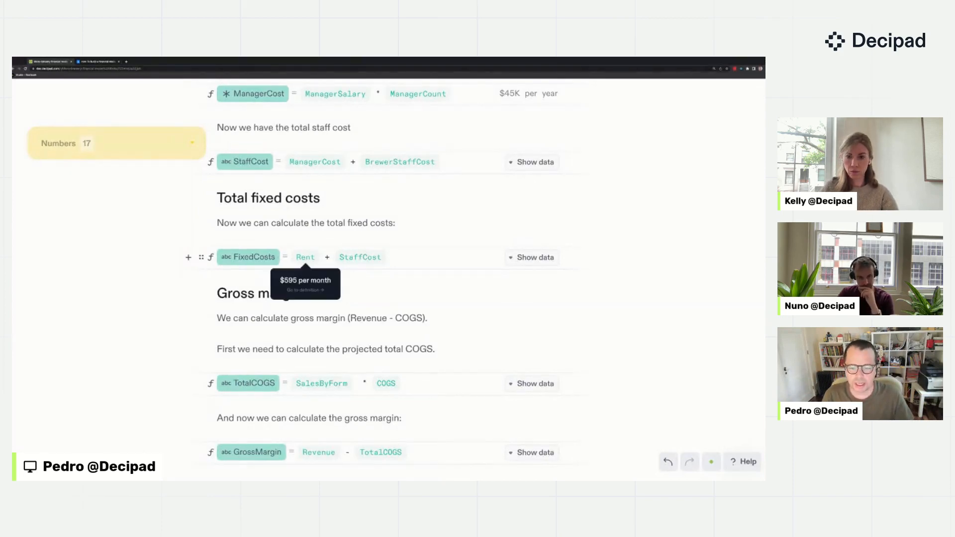
- Examine the Rent and StaffCost variables in the FixedCosts formula, and show its yearly results briefly before hiding them again
{"action": "mouse_move", "coordinate": [359, 259]}
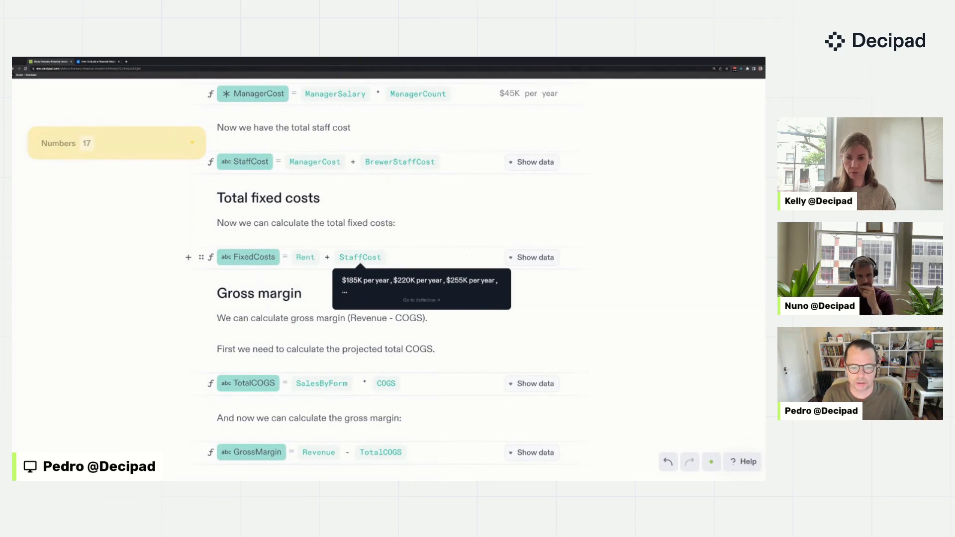
{"action": "left_click", "coordinate": [532, 257]}
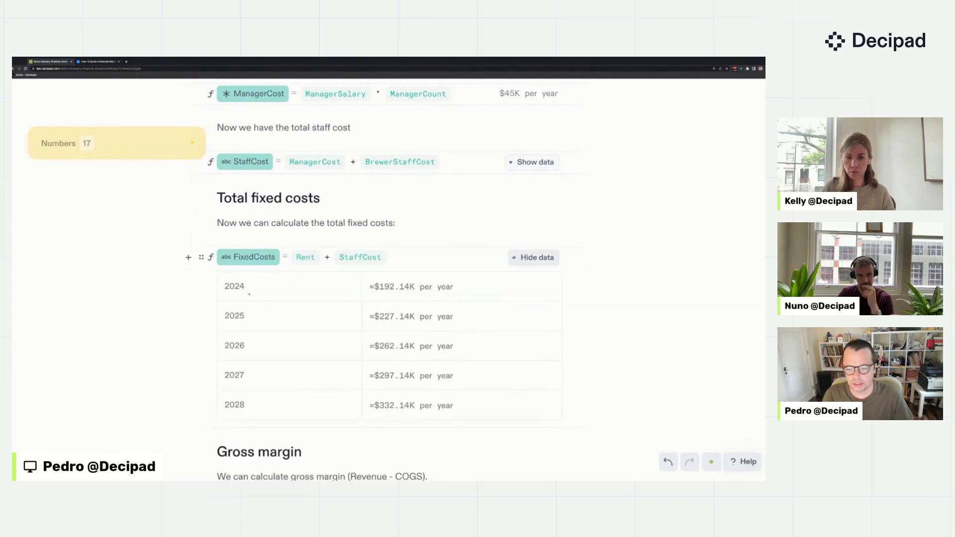
{"action": "mouse_move", "coordinate": [305, 257]}
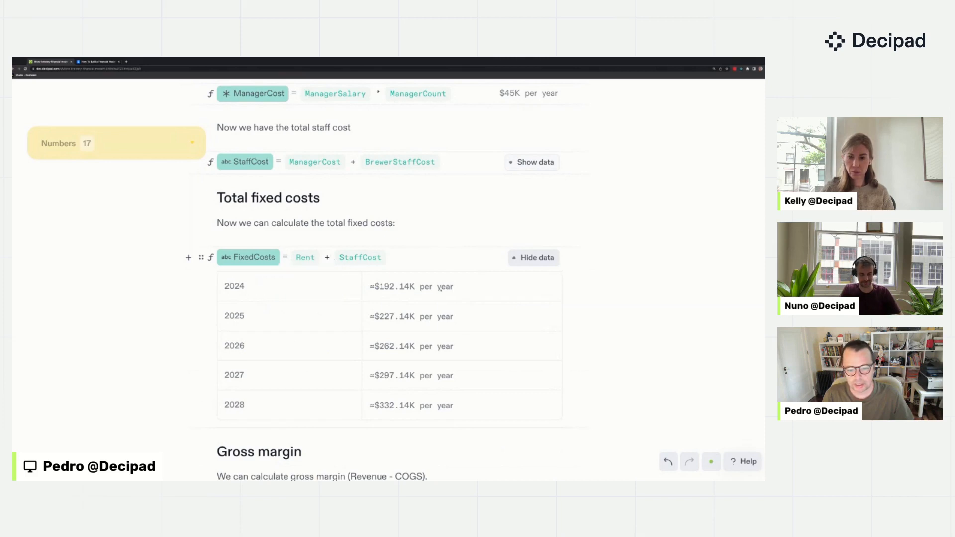
{"action": "mouse_move", "coordinate": [427, 288]}
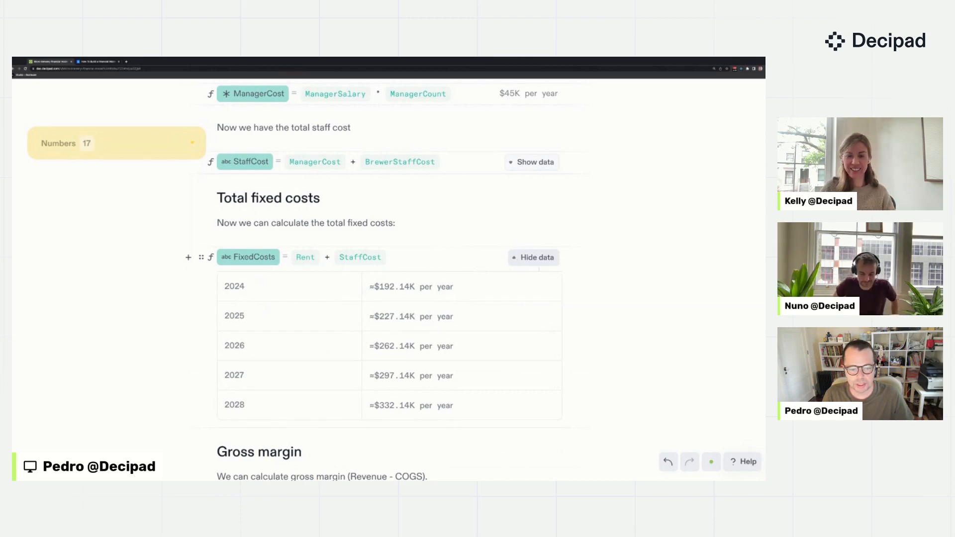
{"action": "left_click", "coordinate": [535, 258]}
- Add the year 2029 as a sixth row to the production forecast table above the Revenue section
{"action": "scroll", "coordinate": [530, 264], "scroll_direction": "up", "scroll_amount": 2}
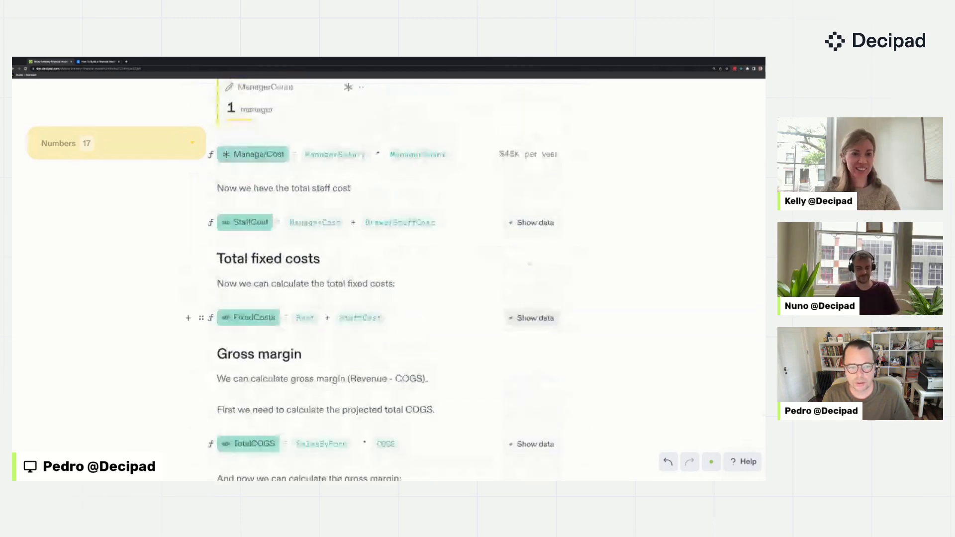
{"action": "scroll", "coordinate": [530, 264], "scroll_direction": "up", "scroll_amount": 20}
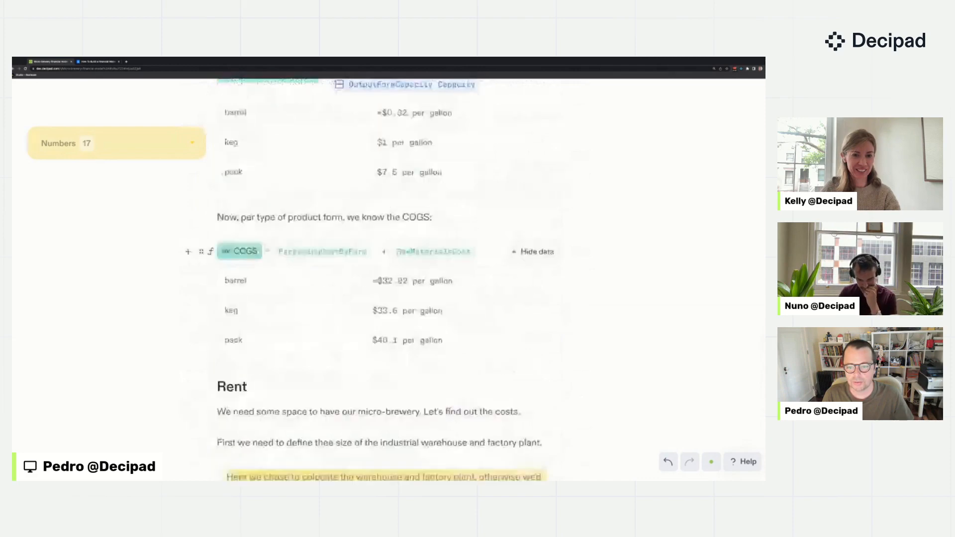
{"action": "scroll", "coordinate": [388, 269], "scroll_direction": "up", "scroll_amount": 20}
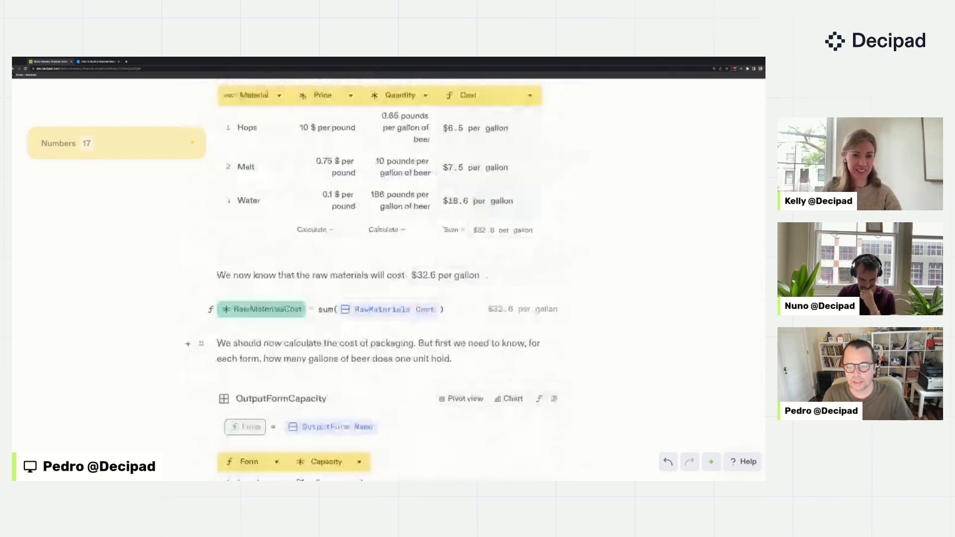
{"action": "scroll", "coordinate": [387, 269], "scroll_direction": "up", "scroll_amount": 20}
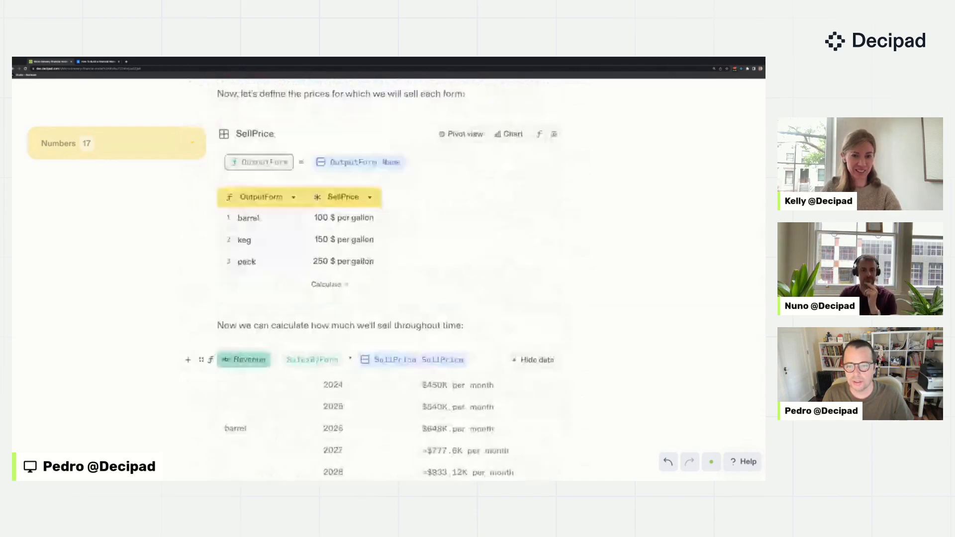
{"action": "scroll", "coordinate": [388, 268], "scroll_direction": "up", "scroll_amount": 20}
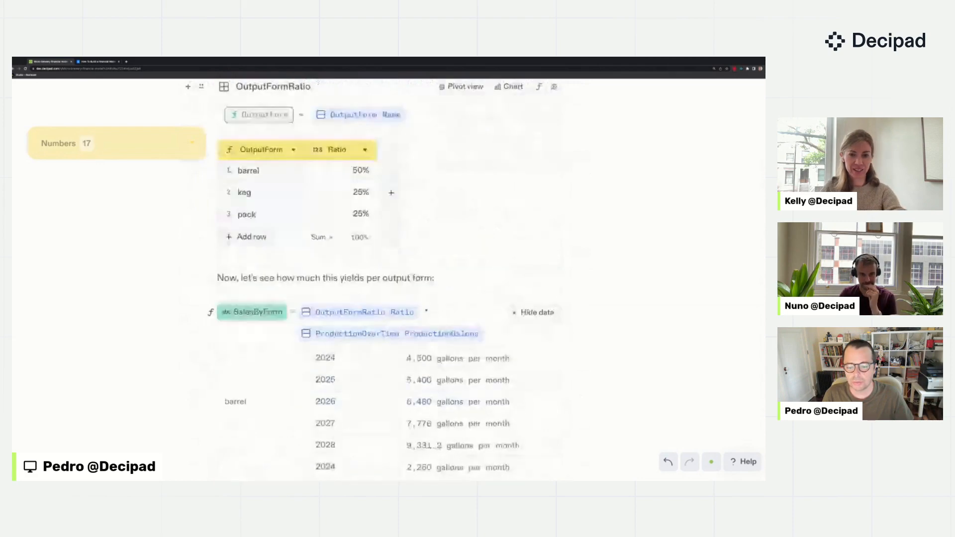
{"action": "scroll", "coordinate": [388, 269], "scroll_direction": "up", "scroll_amount": 20}
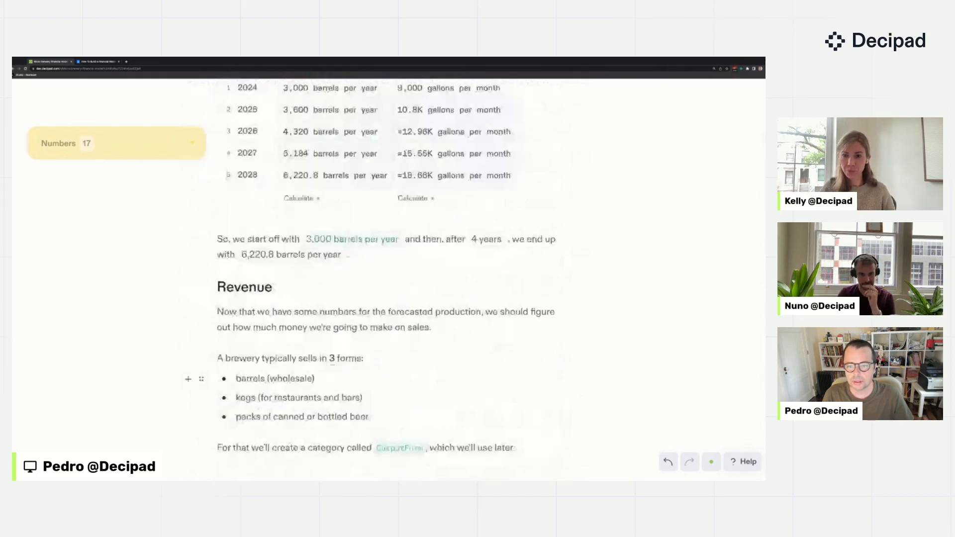
{"action": "scroll", "coordinate": [336, 294], "scroll_direction": "up", "scroll_amount": 5}
{"action": "left_click", "coordinate": [251, 314]}
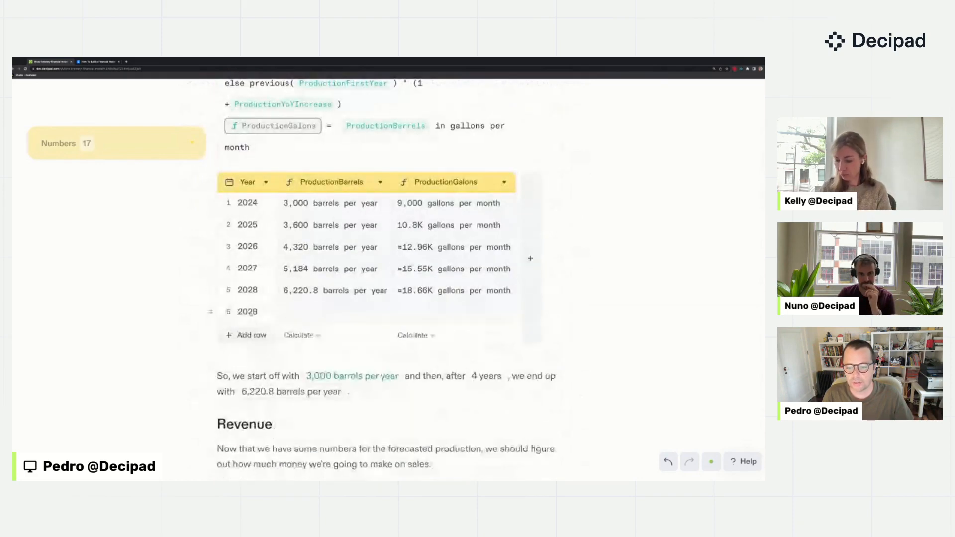
- Check how the added year carries through sales by form, brewer staff cost and the calculations down to gross margin and P&L
{"action": "scroll", "coordinate": [305, 313], "scroll_direction": "down", "scroll_amount": 20}
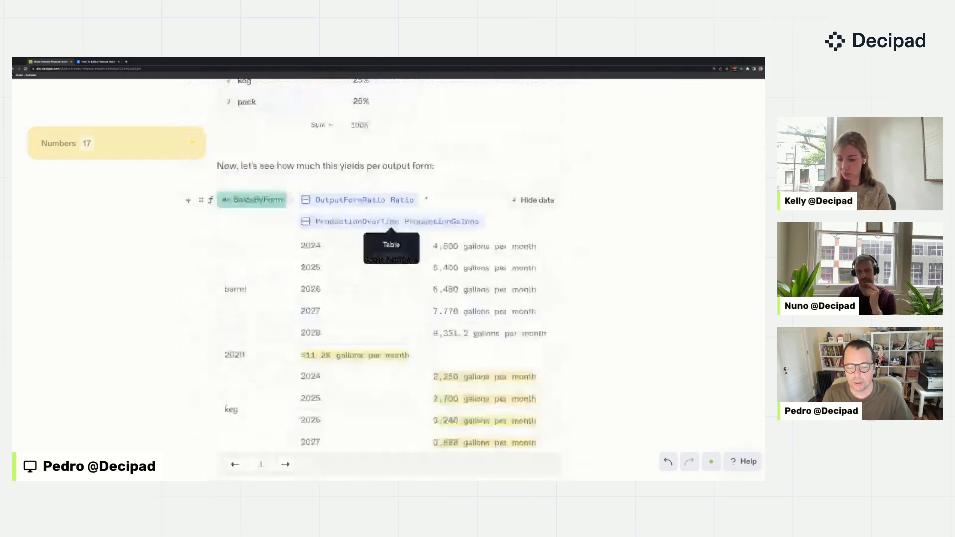
{"action": "scroll", "coordinate": [388, 279], "scroll_direction": "down", "scroll_amount": 20}
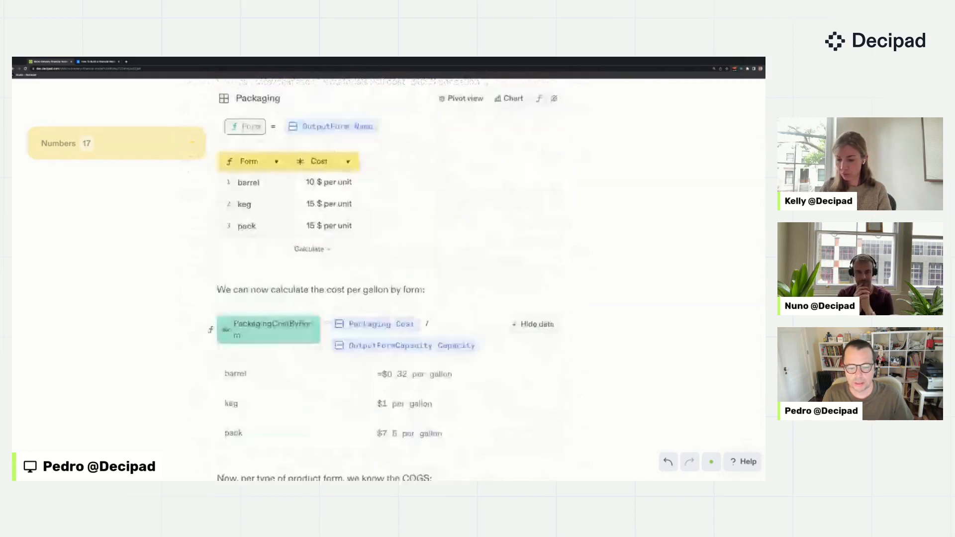
{"action": "scroll", "coordinate": [388, 278], "scroll_direction": "down", "scroll_amount": 20}
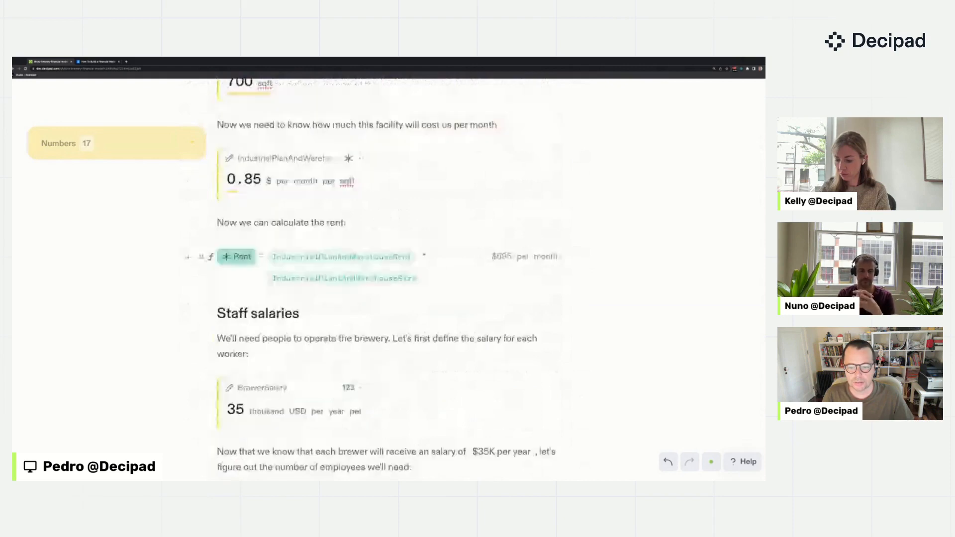
{"action": "scroll", "coordinate": [388, 278], "scroll_direction": "down", "scroll_amount": 7}
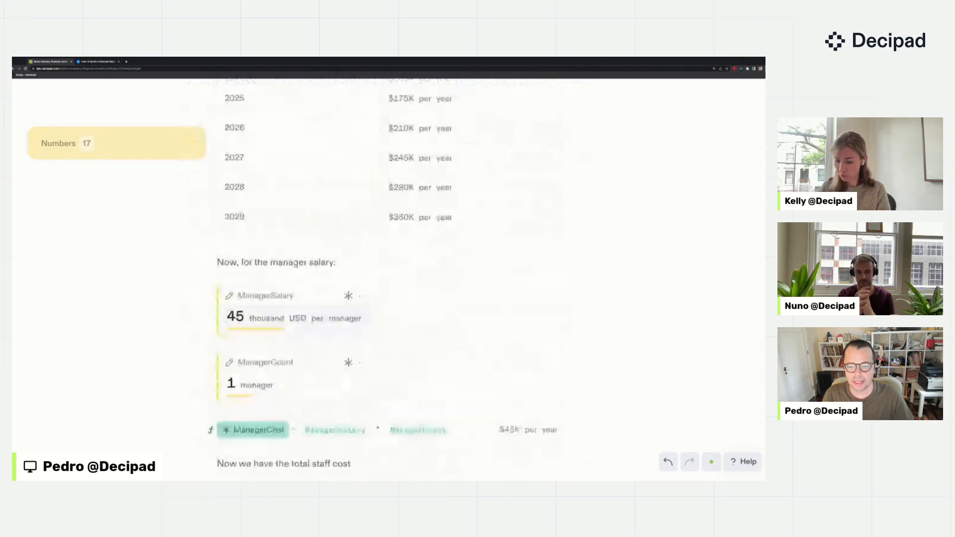
{"action": "scroll", "coordinate": [388, 278], "scroll_direction": "down", "scroll_amount": 10}
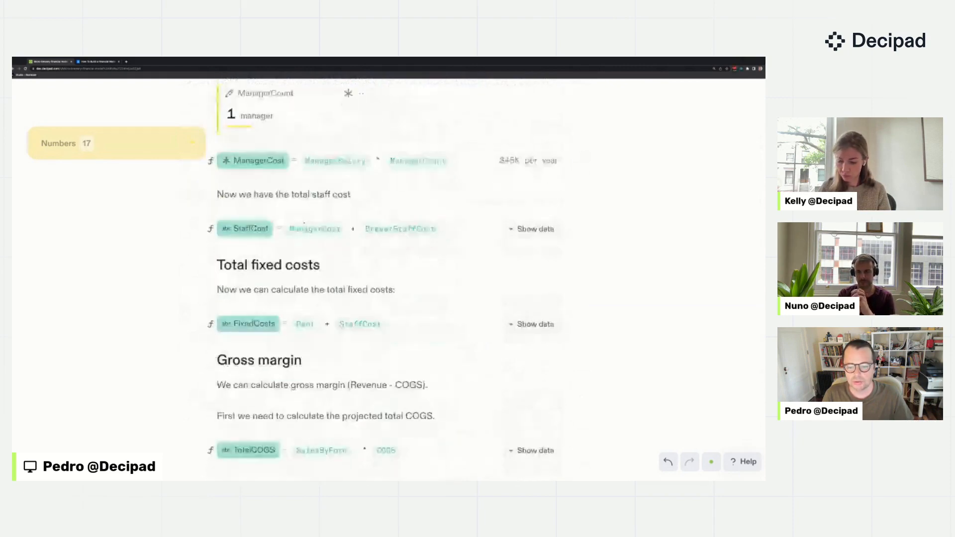
{"action": "scroll", "coordinate": [318, 224], "scroll_direction": "down", "scroll_amount": 6}
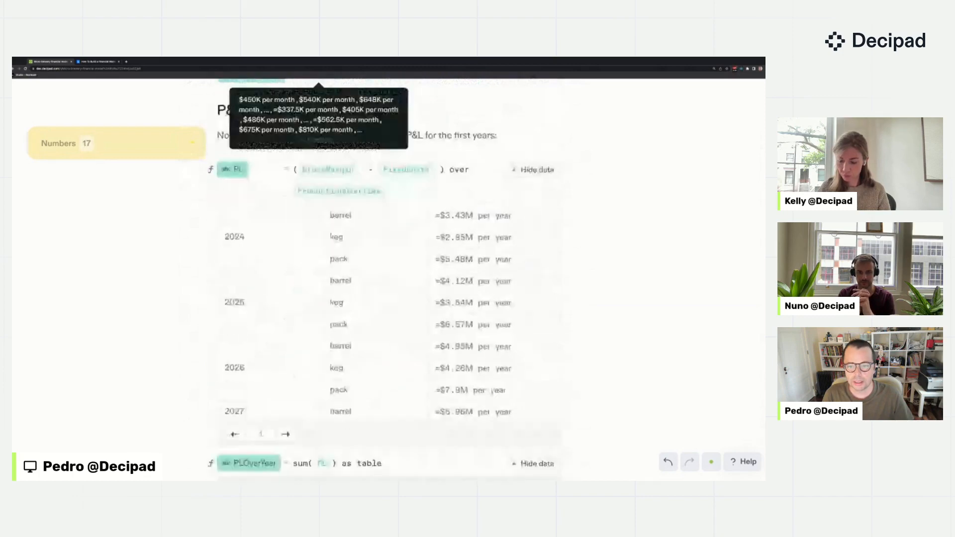
{"action": "scroll", "coordinate": [318, 224], "scroll_direction": "up", "scroll_amount": 5}
{"action": "scroll", "coordinate": [388, 278], "scroll_direction": "up", "scroll_amount": 1}
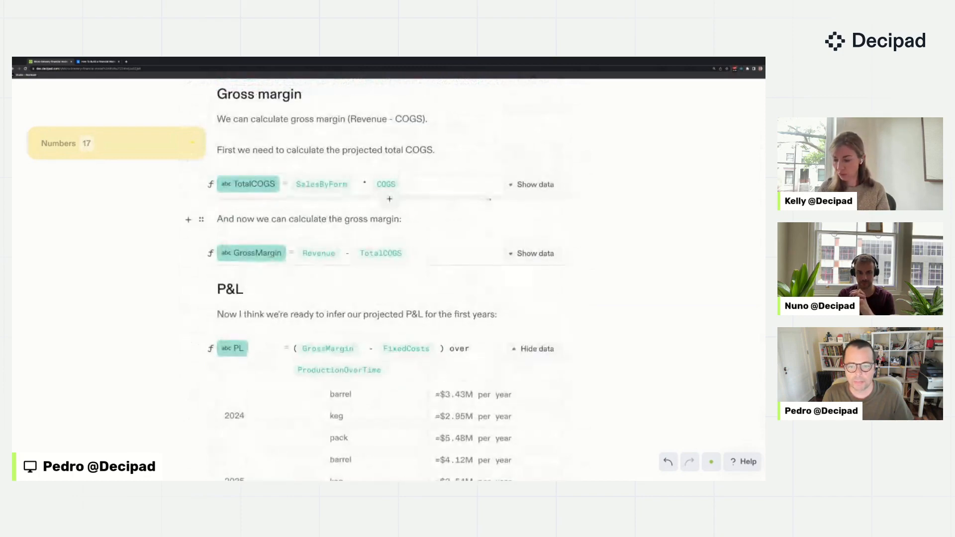
- Show the TotalCOGS results by output form and year, and examine the GrossMargin and PL formulas below
{"action": "left_click", "coordinate": [534, 188]}
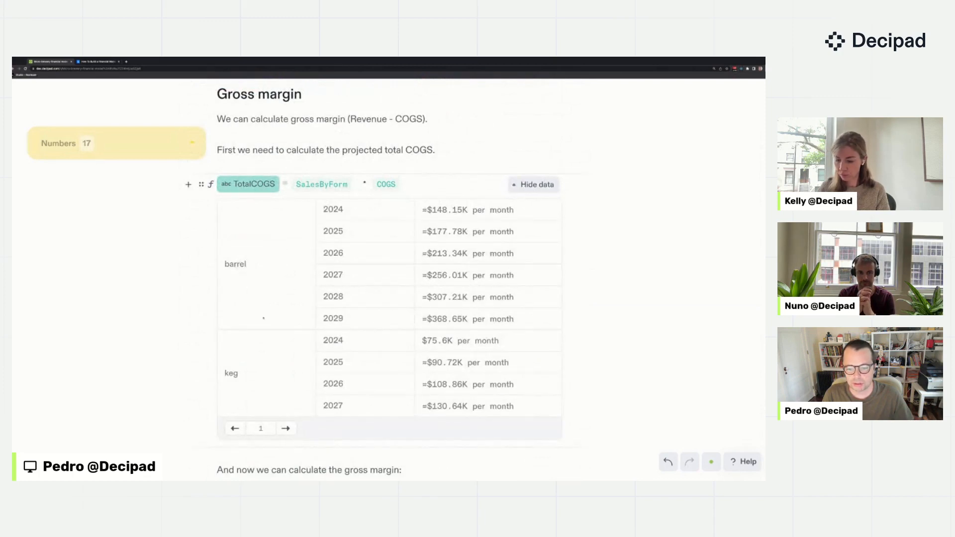
{"action": "scroll", "coordinate": [361, 279], "scroll_direction": "down", "scroll_amount": 2}
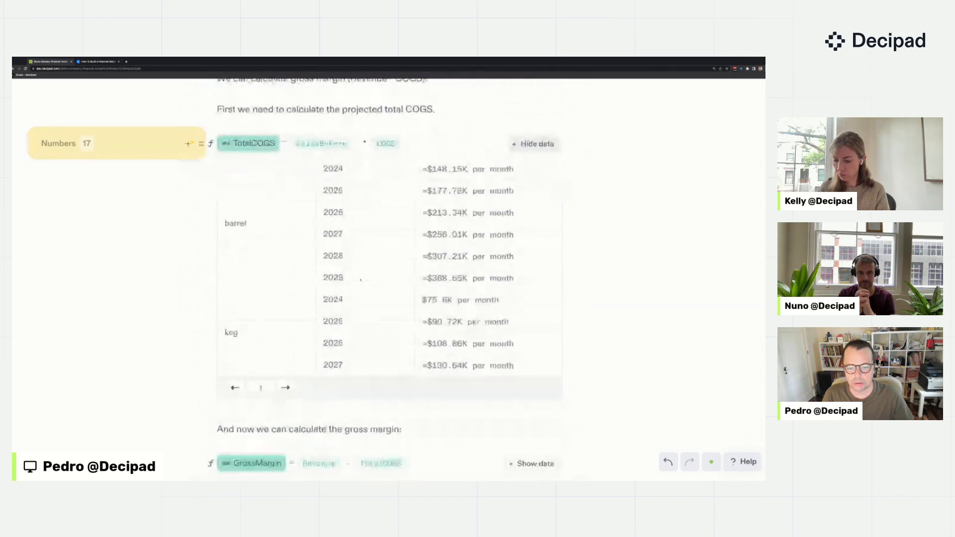
{"action": "scroll", "coordinate": [348, 274], "scroll_direction": "down", "scroll_amount": 10}
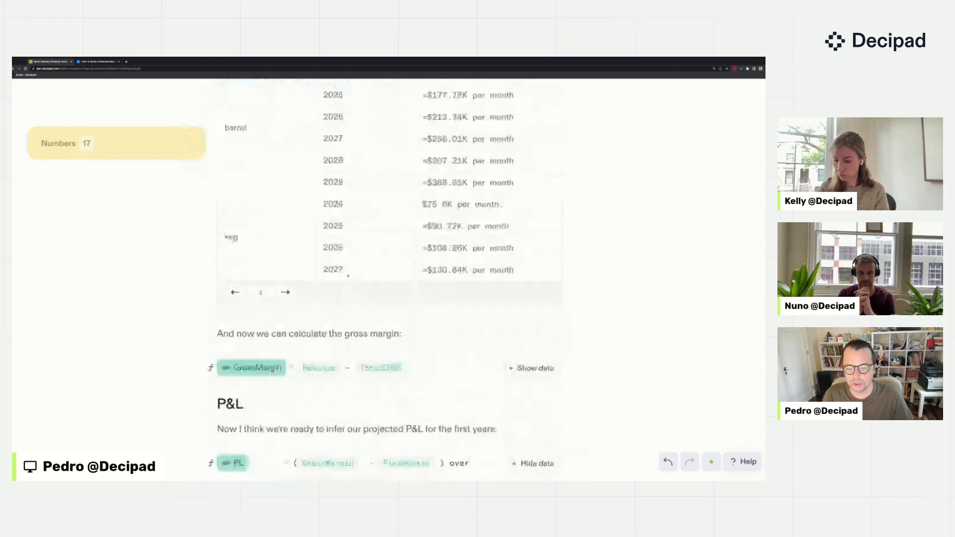
{"action": "scroll", "coordinate": [348, 275], "scroll_direction": "down", "scroll_amount": 4}
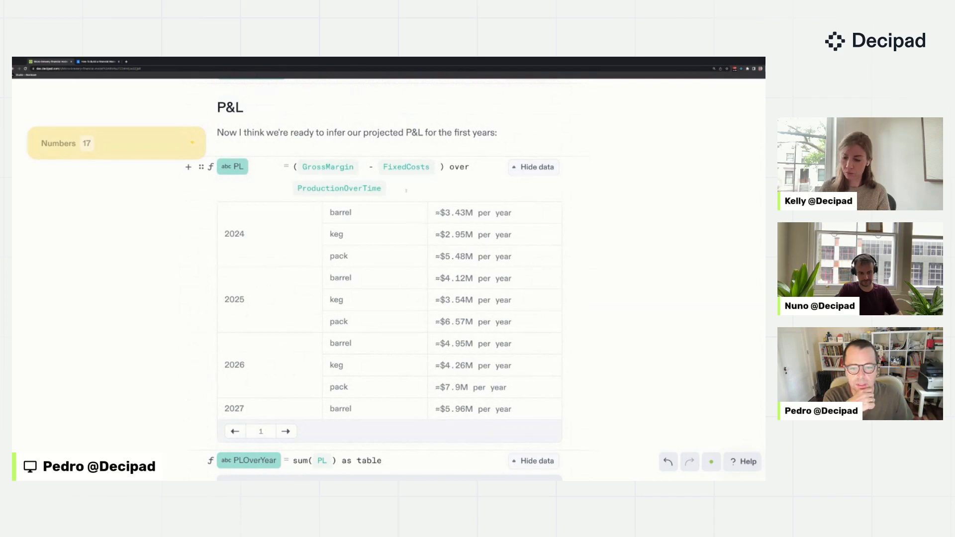
- Try the PL formula without "over ProductionOverTime", examine how its results are grouped, and restore the original formula
{"action": "key", "text": "alt+shift+Left"}
{"action": "key", "text": "alt+shift+Left"}
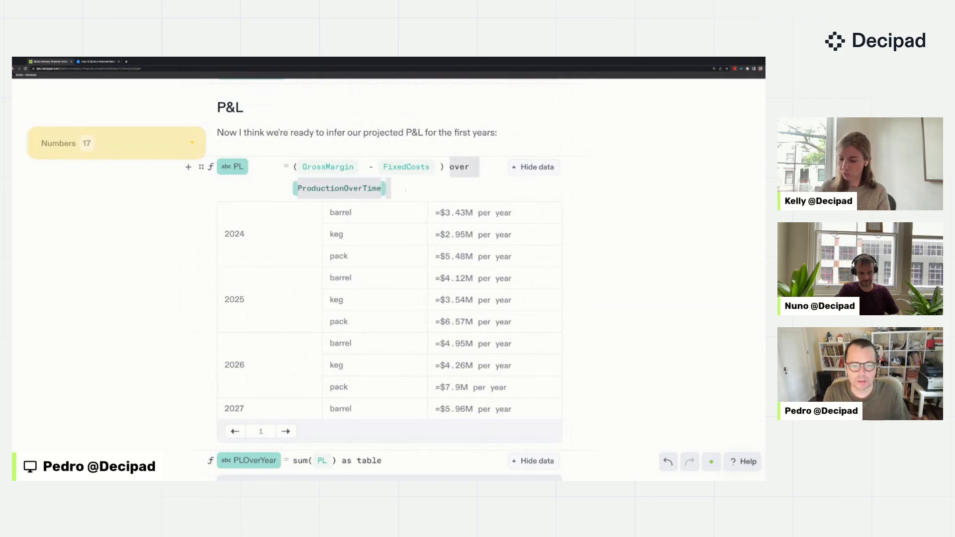
{"action": "key", "text": "BackSpace"}
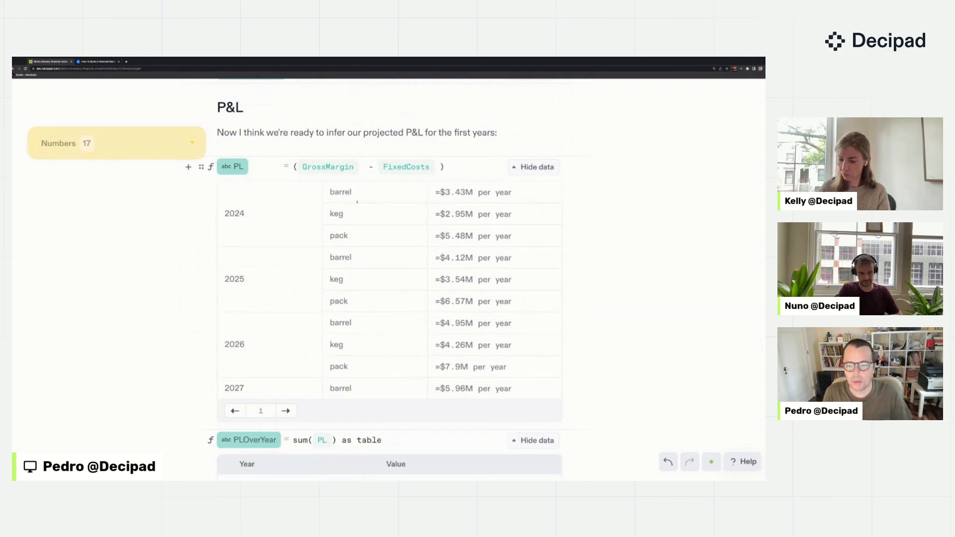
{"action": "scroll", "coordinate": [338, 217], "scroll_direction": "up", "scroll_amount": 2}
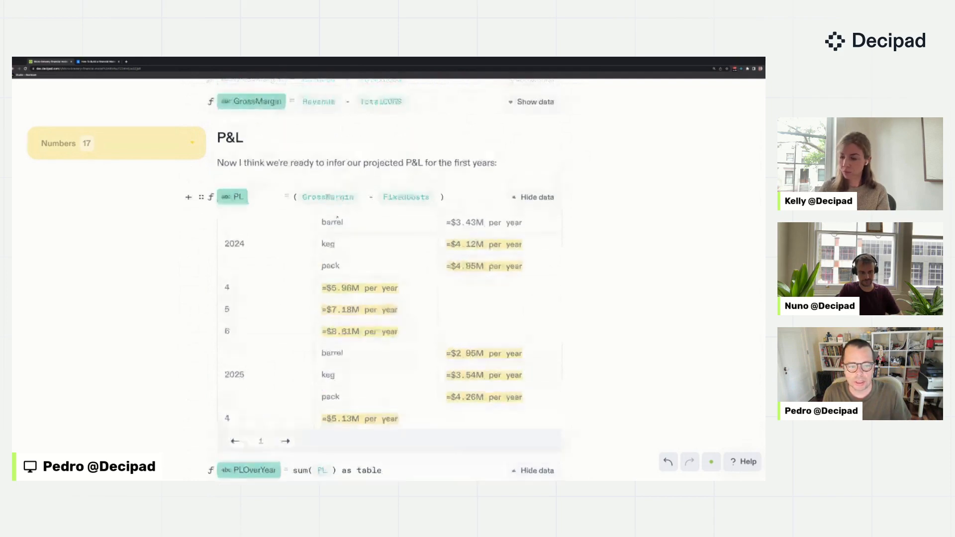
{"action": "scroll", "coordinate": [338, 217], "scroll_direction": "down", "scroll_amount": 1}
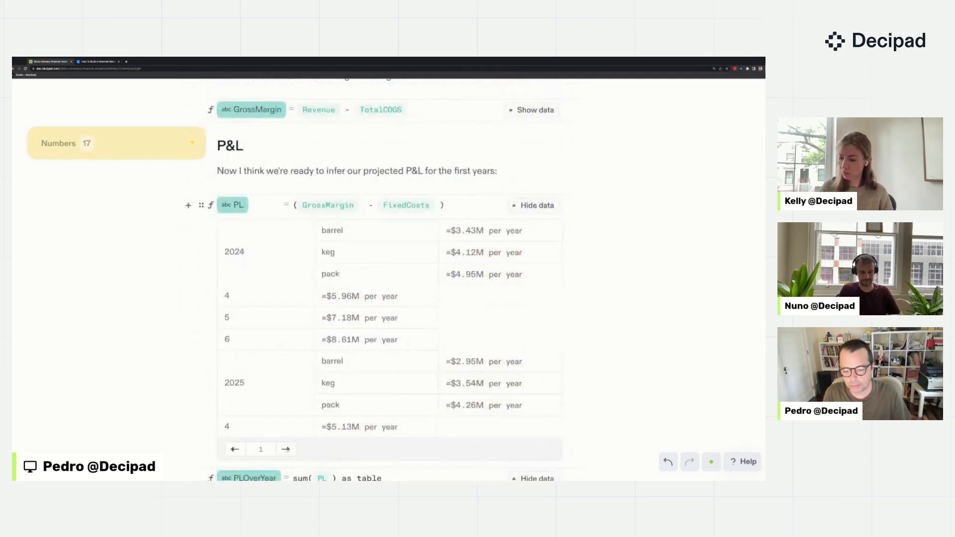
{"action": "left_click", "coordinate": [287, 449]}
{"action": "left_click", "coordinate": [236, 409]}
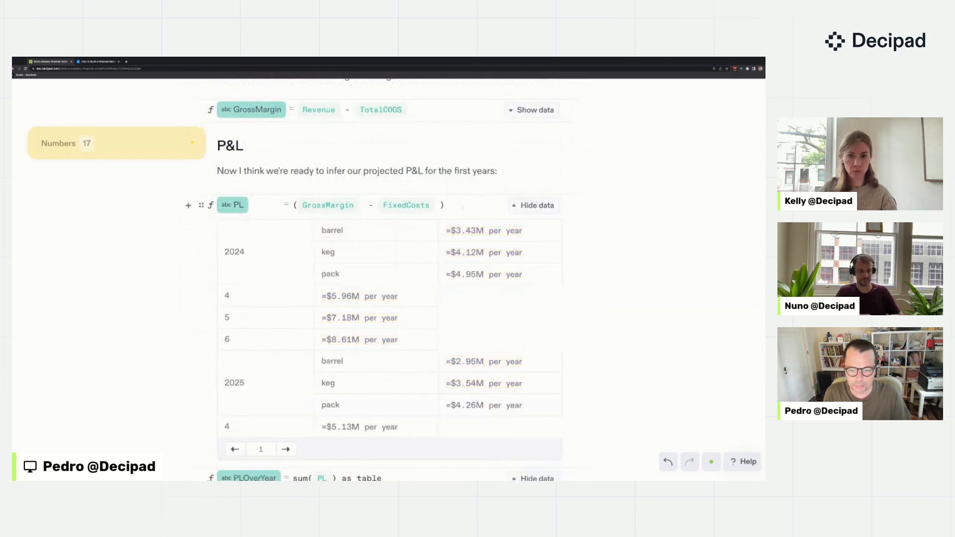
{"action": "scroll", "coordinate": [449, 205], "scroll_direction": "down", "scroll_amount": 5}
{"action": "scroll", "coordinate": [462, 206], "scroll_direction": "up", "scroll_amount": 5}
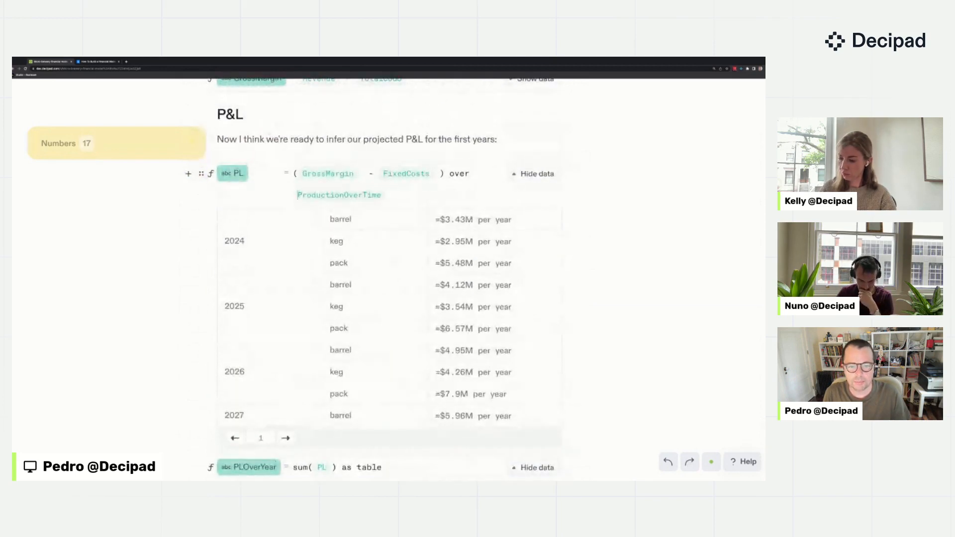
- Examine the PL results by year and output form and the yearly totals in the PLOverYear table below
{"action": "left_click", "coordinate": [372, 199]}
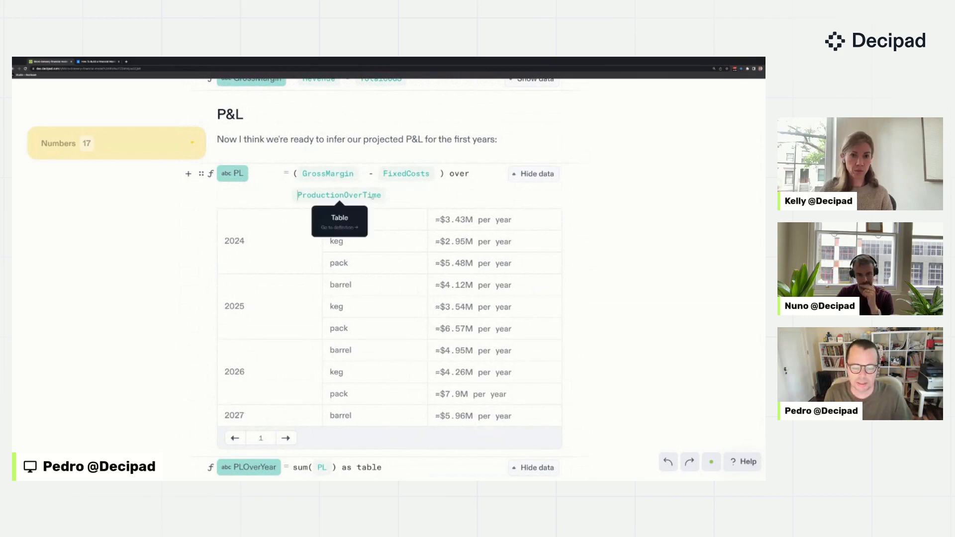
{"action": "scroll", "coordinate": [389, 274], "scroll_direction": "down", "scroll_amount": 4}
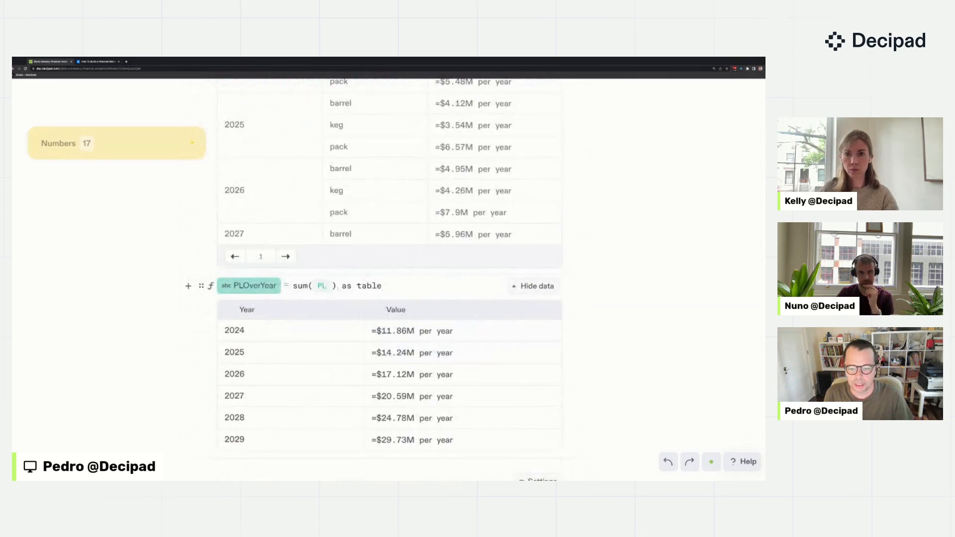
{"action": "mouse_move", "coordinate": [322, 287]}
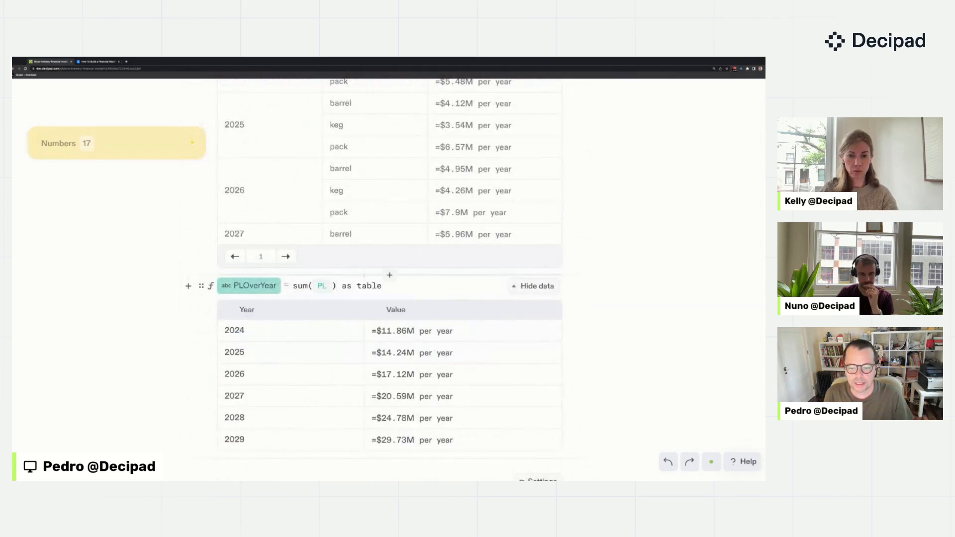
{"action": "scroll", "coordinate": [361, 178], "scroll_direction": "down", "scroll_amount": 2}
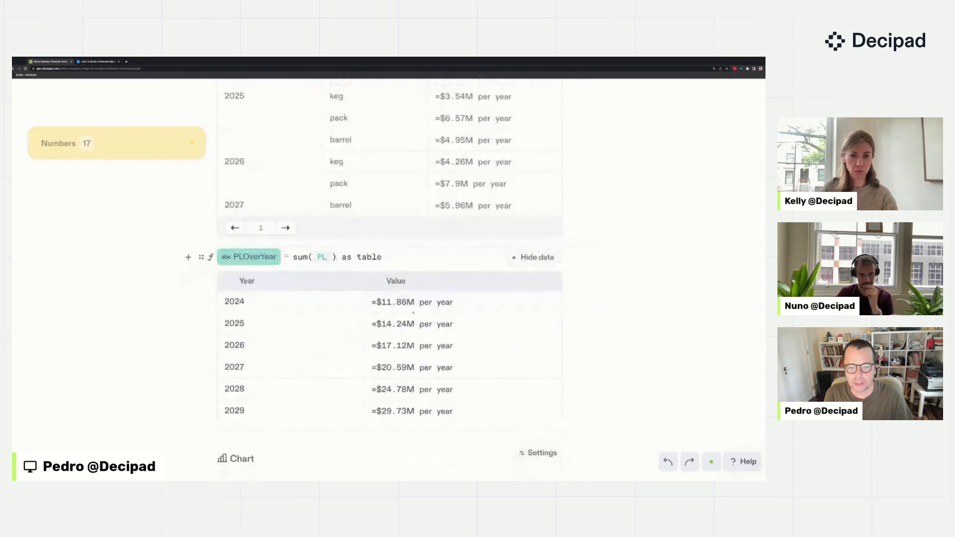
{"action": "mouse_move", "coordinate": [412, 311]}
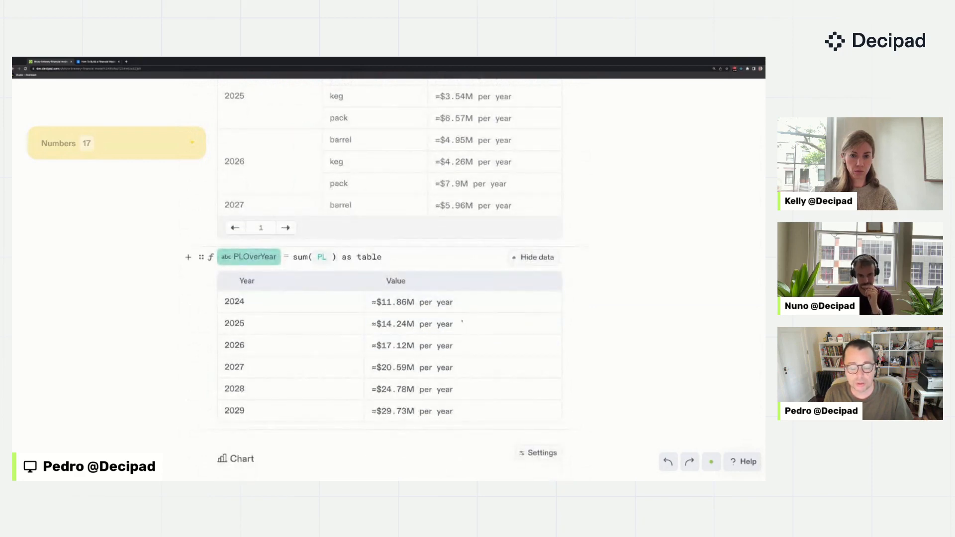
{"action": "scroll", "coordinate": [462, 322], "scroll_direction": "up", "scroll_amount": 1}
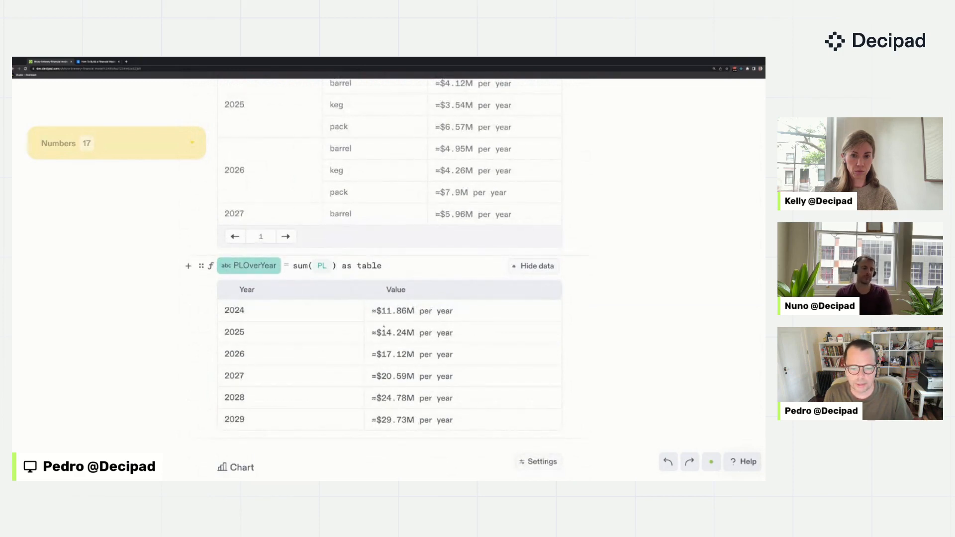
{"action": "scroll", "coordinate": [381, 322], "scroll_direction": "down", "scroll_amount": 2}
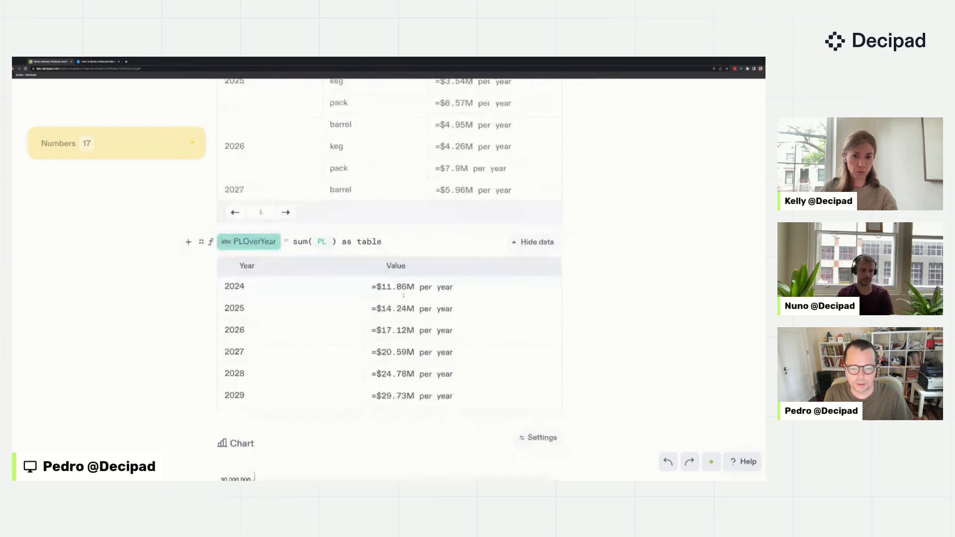
{"action": "scroll", "coordinate": [408, 299], "scroll_direction": "down", "scroll_amount": 3}
{"action": "mouse_move", "coordinate": [410, 278]}
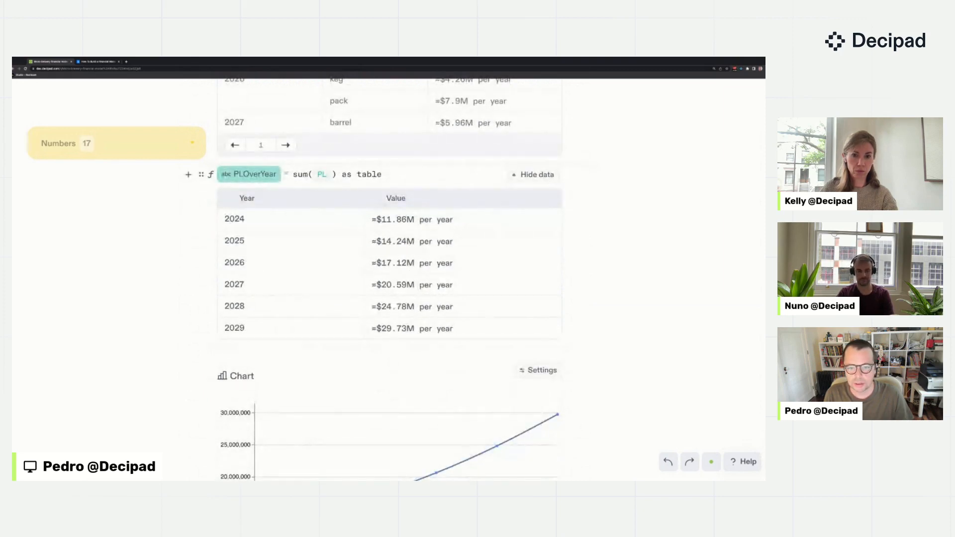
- Try the PLOverYear formula without "as table" and restore the original formula
{"action": "left_click_drag", "start_coordinate": [382, 174], "coordinate": [337, 174]}
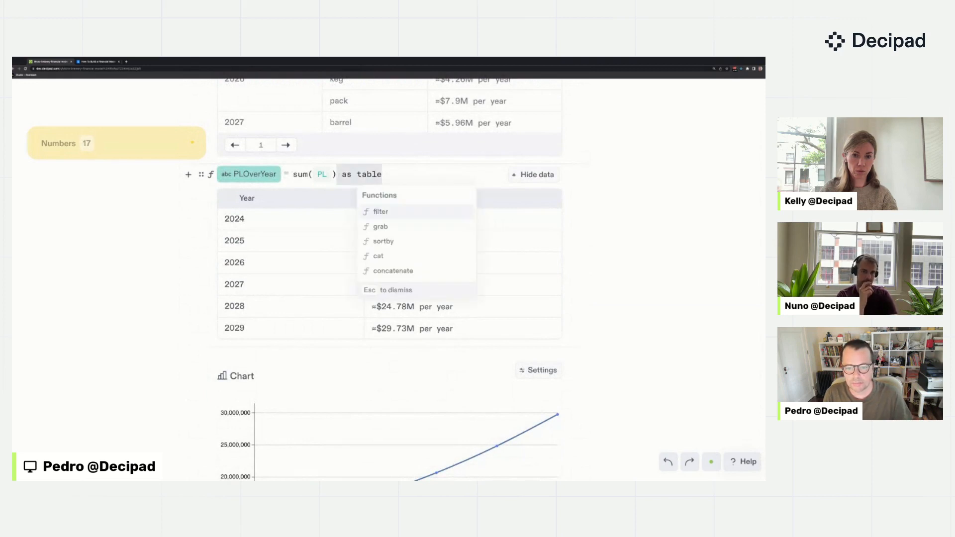
{"action": "key", "text": "BackSpace"}
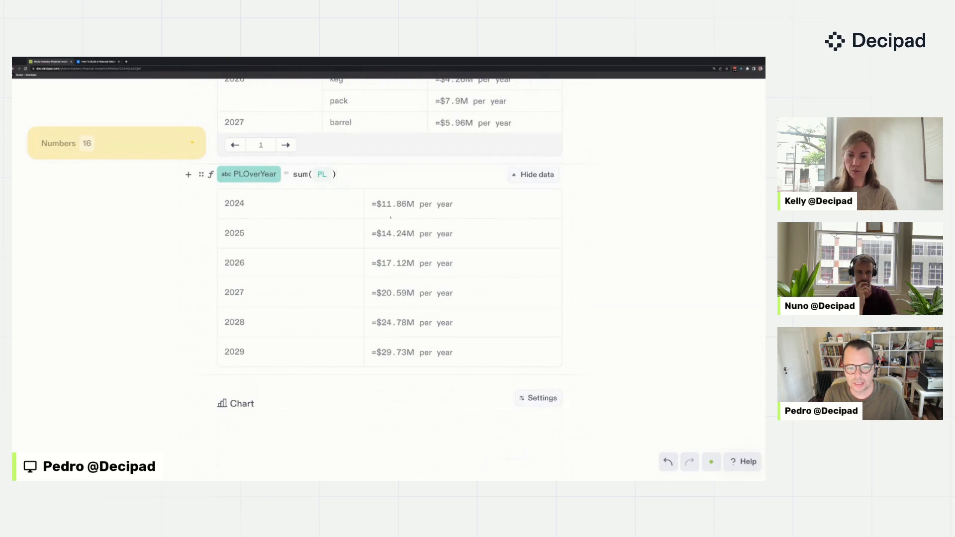
{"action": "key", "text": "ctrl+z"}
{"action": "scroll", "coordinate": [445, 210], "scroll_direction": "up", "scroll_amount": 2}
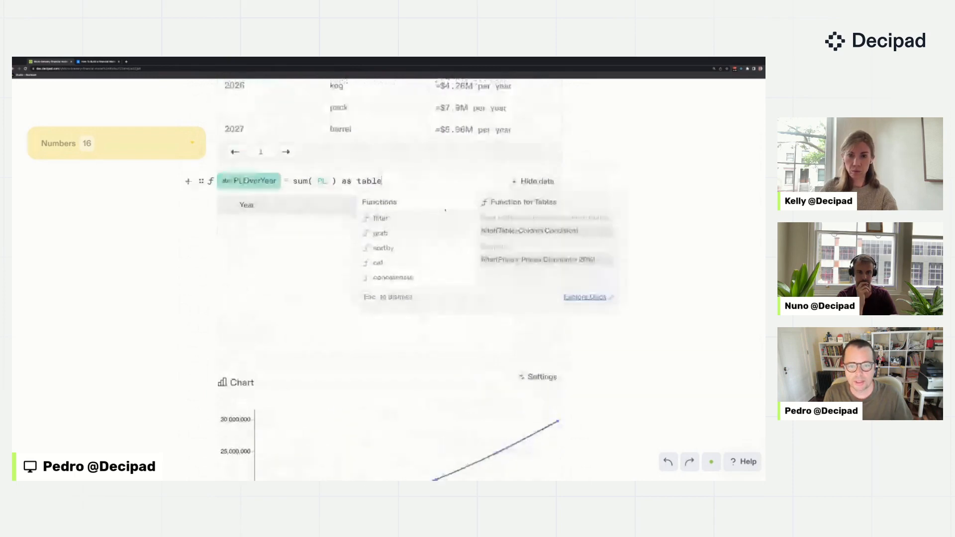
{"action": "key", "text": "Escape"}
- Examine the yearly P&L line chart below the PLOverYear table
{"action": "scroll", "coordinate": [393, 271], "scroll_direction": "down", "scroll_amount": 1}
{"action": "scroll", "coordinate": [393, 271], "scroll_direction": "down", "scroll_amount": 3}
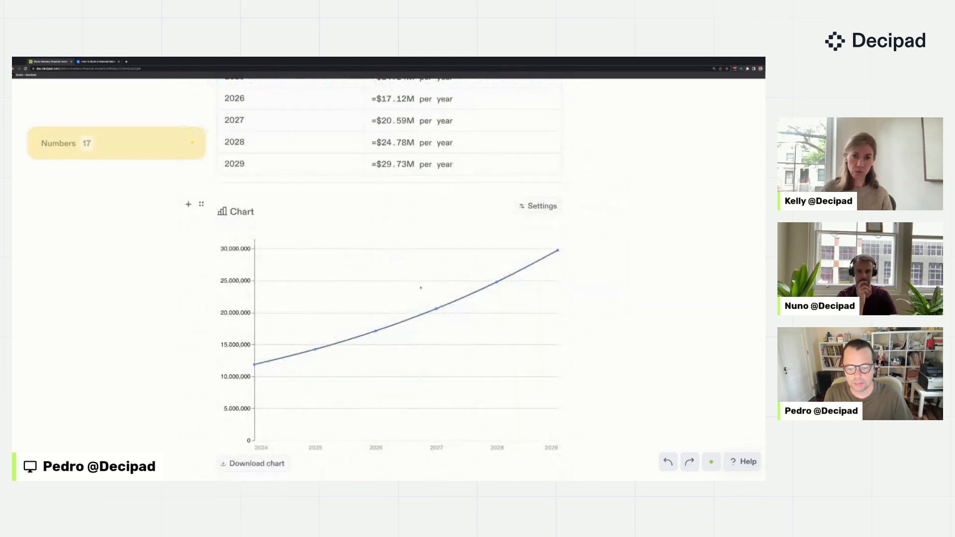
{"action": "scroll", "coordinate": [420, 287], "scroll_direction": "down", "scroll_amount": 3}
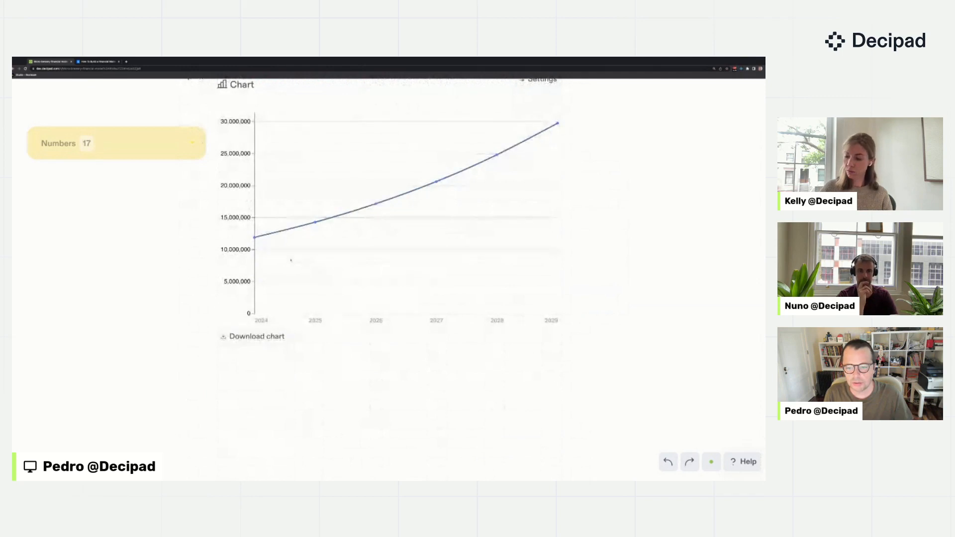
{"action": "mouse_move", "coordinate": [255, 240]}
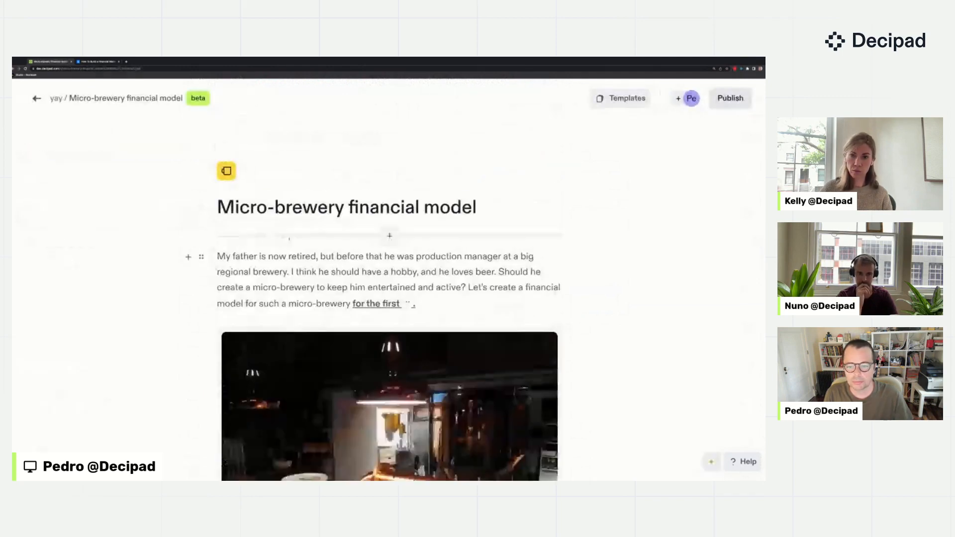
- Skim the brewery notebook from its title to the closing P&L chart, and switch to the SharpSheets brewery article
{"action": "scroll", "coordinate": [388, 274], "scroll_direction": "down", "scroll_amount": 2}
{"action": "scroll", "coordinate": [333, 269], "scroll_direction": "down", "scroll_amount": 20}
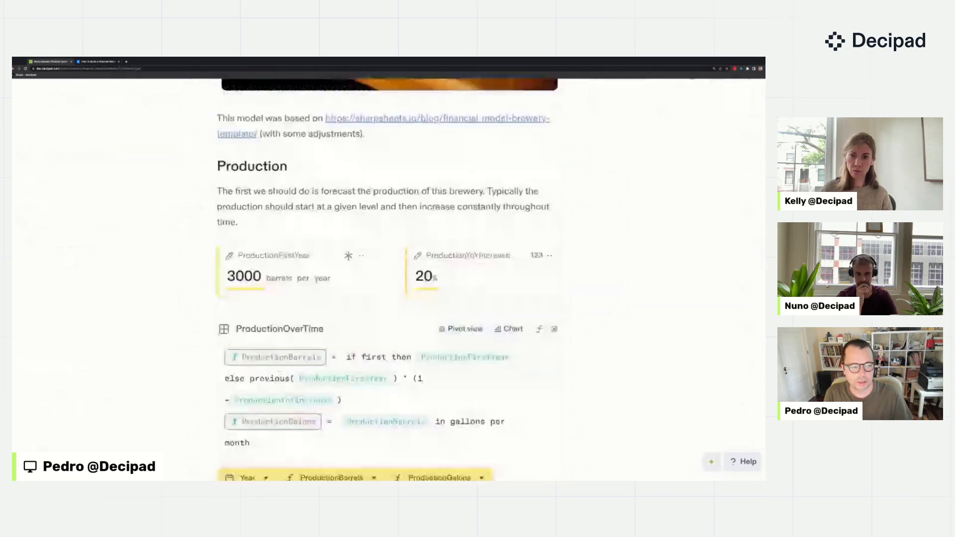
{"action": "scroll", "coordinate": [363, 282], "scroll_direction": "down", "scroll_amount": 20}
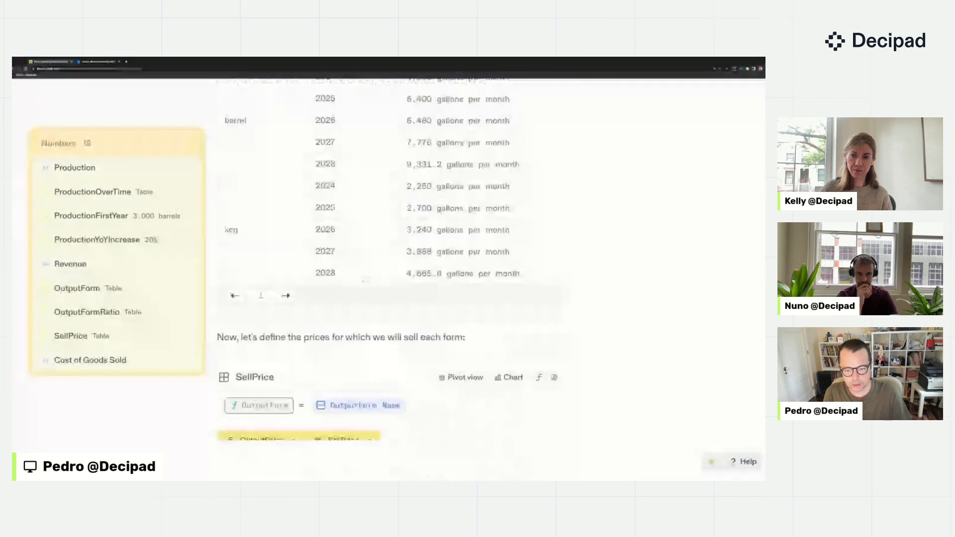
{"action": "scroll", "coordinate": [388, 249], "scroll_direction": "up", "scroll_amount": 1}
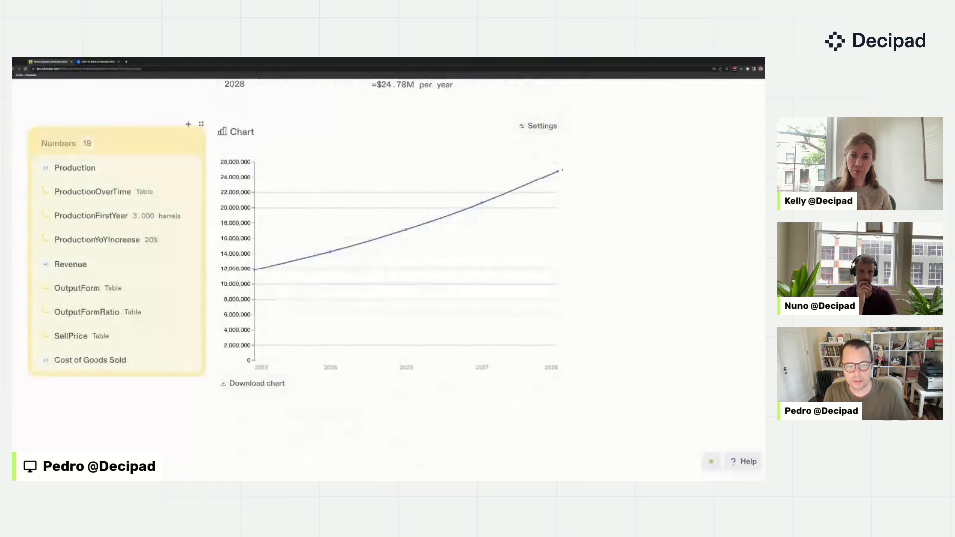
{"action": "mouse_move", "coordinate": [557, 171]}
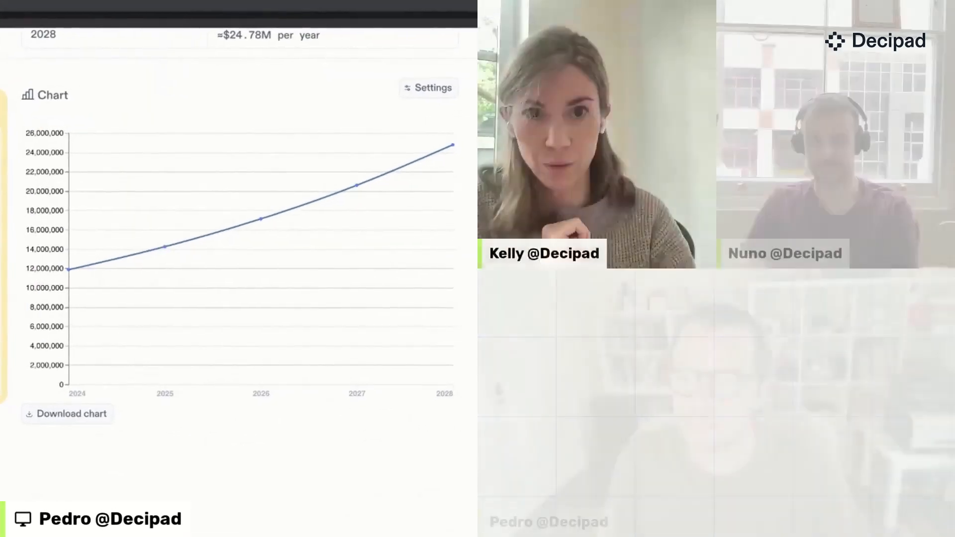
{"action": "key", "text": "ctrl+Tab"}
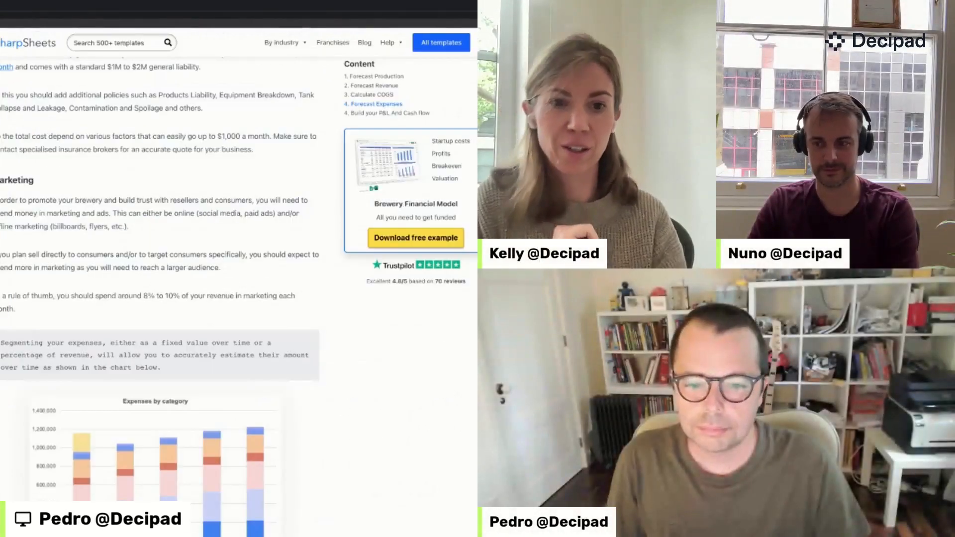
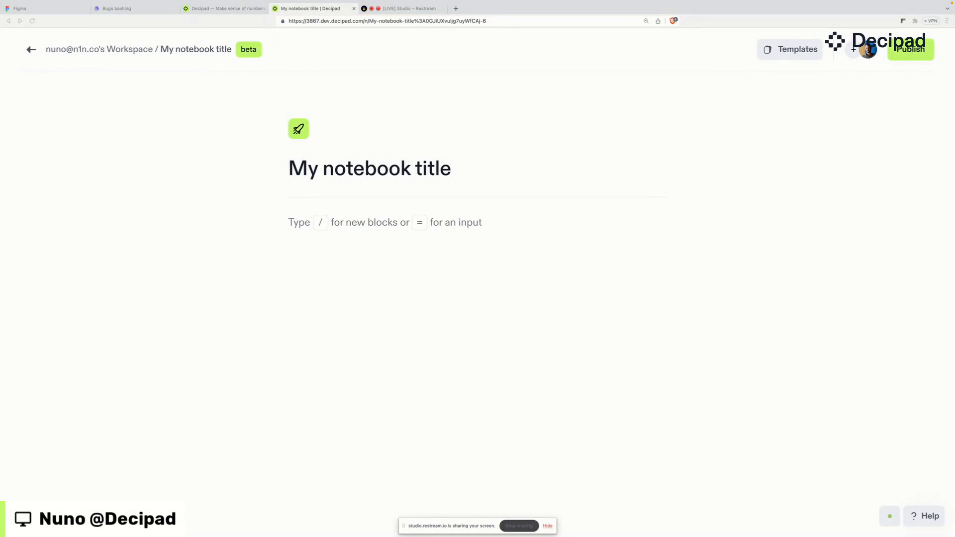
- Open the AI rewrite prompt for the empty first paragraph of the untitled notebook
{"action": "left_click", "coordinate": [329, 219]}
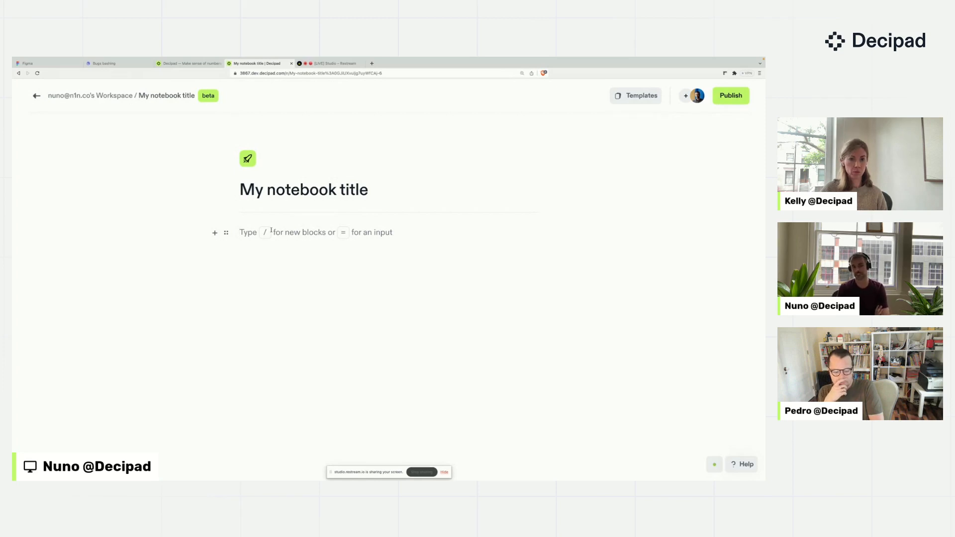
{"action": "left_click", "coordinate": [226, 233]}
{"action": "left_click", "coordinate": [178, 308]}
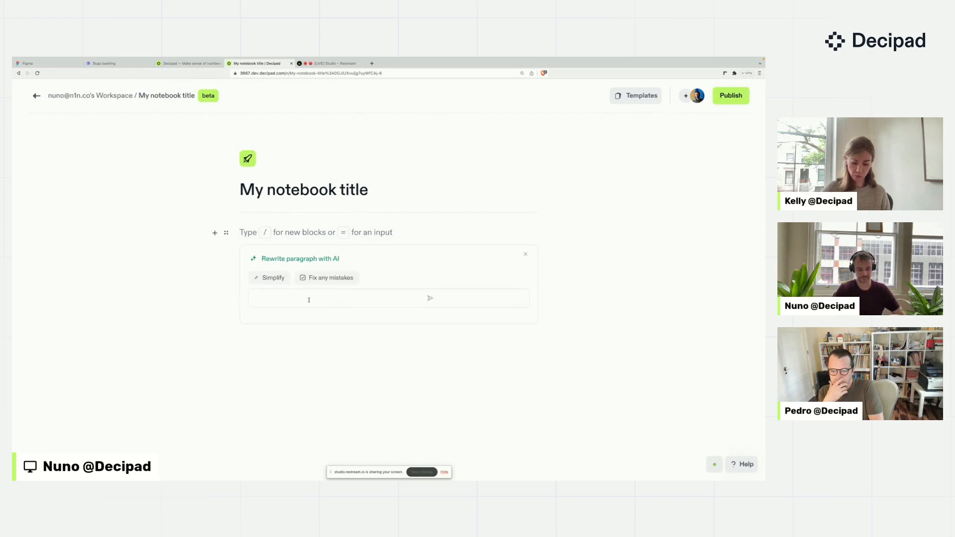
- Open the browser's developer tools and select the InputField container element of the AI prompt for inspection
{"action": "key", "text": "super+alt+i"}
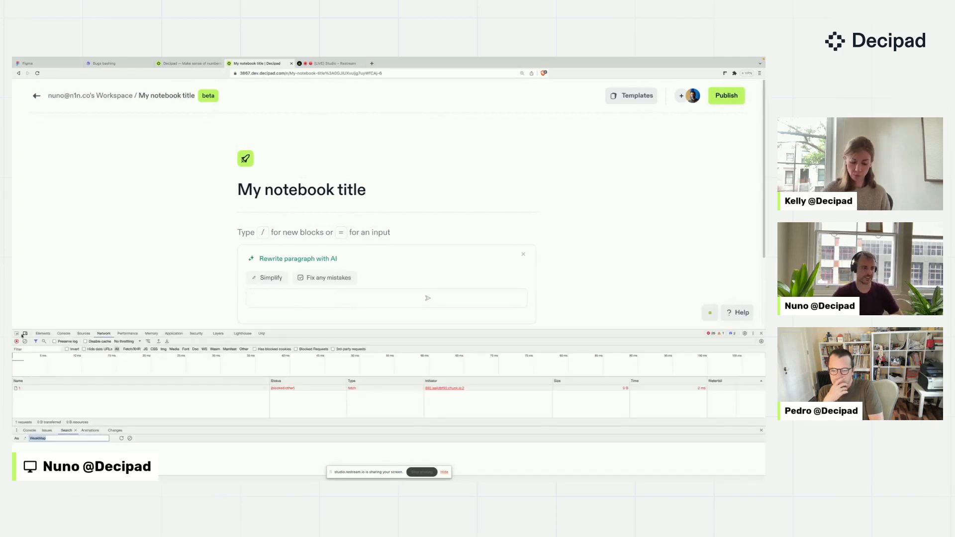
{"action": "double_click", "coordinate": [249, 74]}
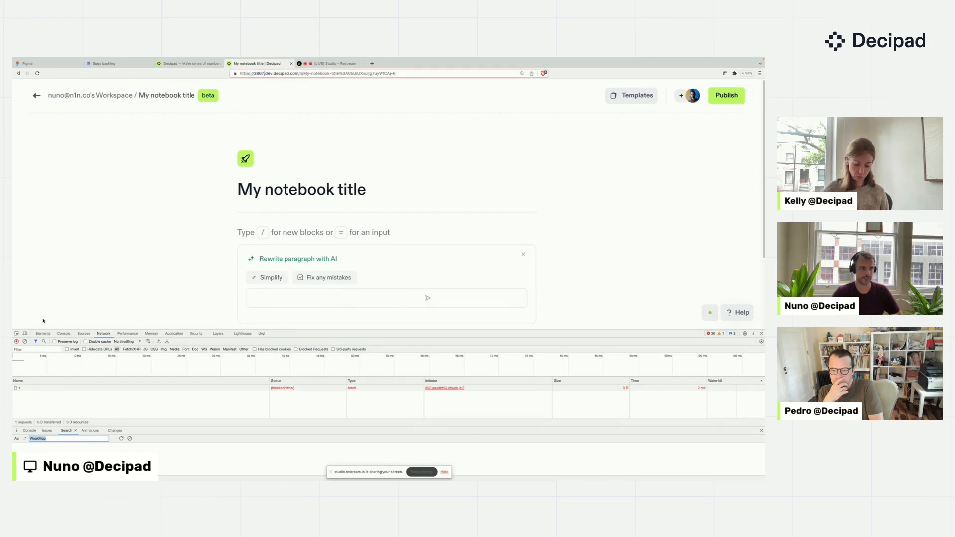
{"action": "key", "text": "super+shift+c"}
{"action": "left_click", "coordinate": [407, 303]}
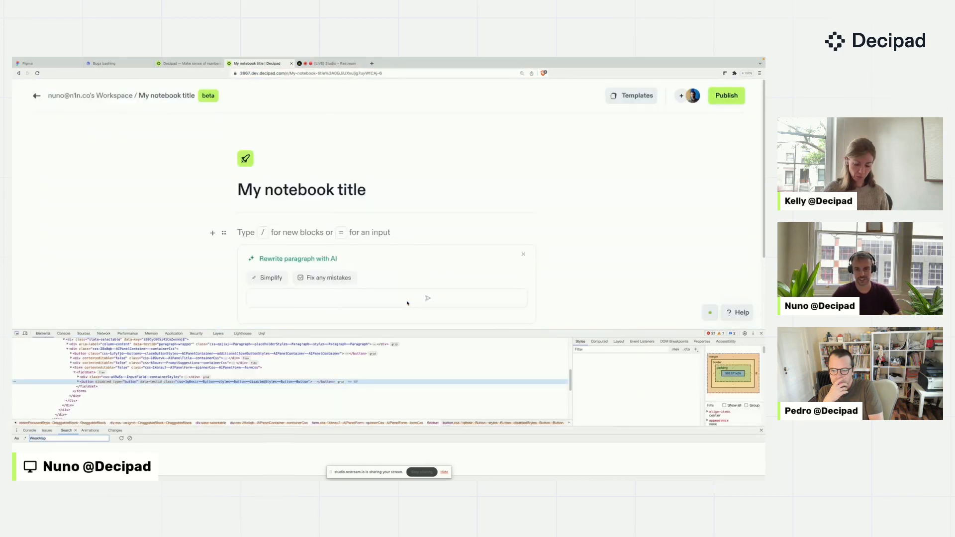
{"action": "left_click", "coordinate": [556, 376]}
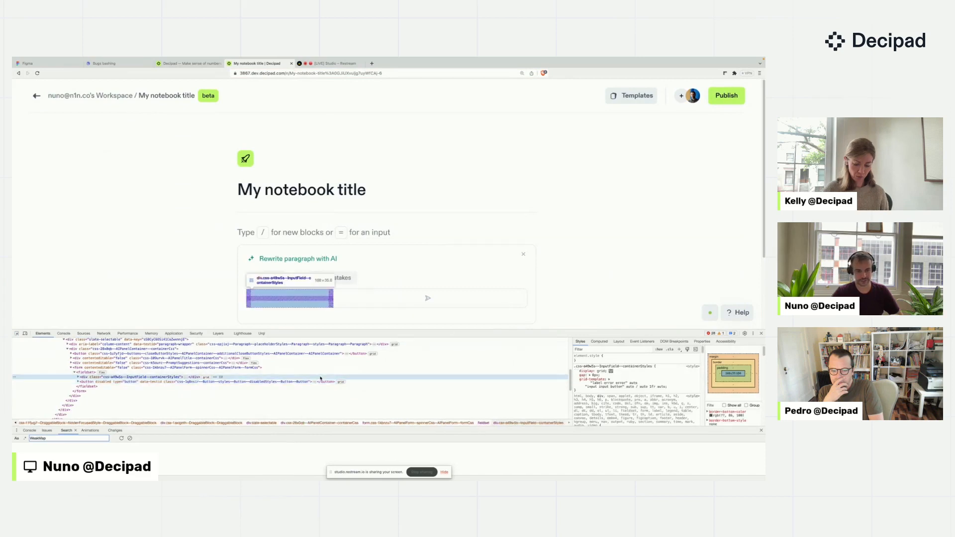
- Give the AI prompt's input container an inline style of width: 500px and close the developer tools
{"action": "left_click", "coordinate": [597, 360]}
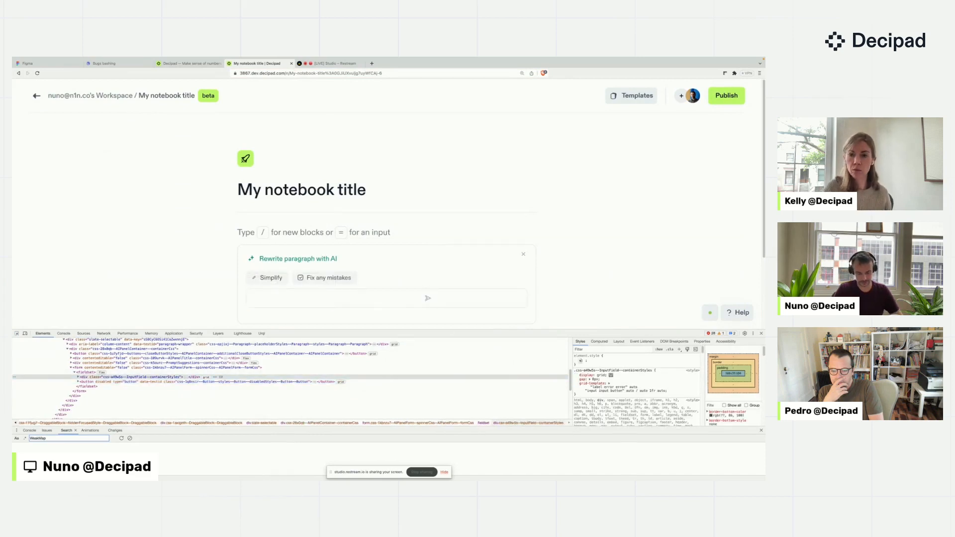
{"action": "type", "text": "widht:"}
{"action": "key", "text": "BackSpace"}
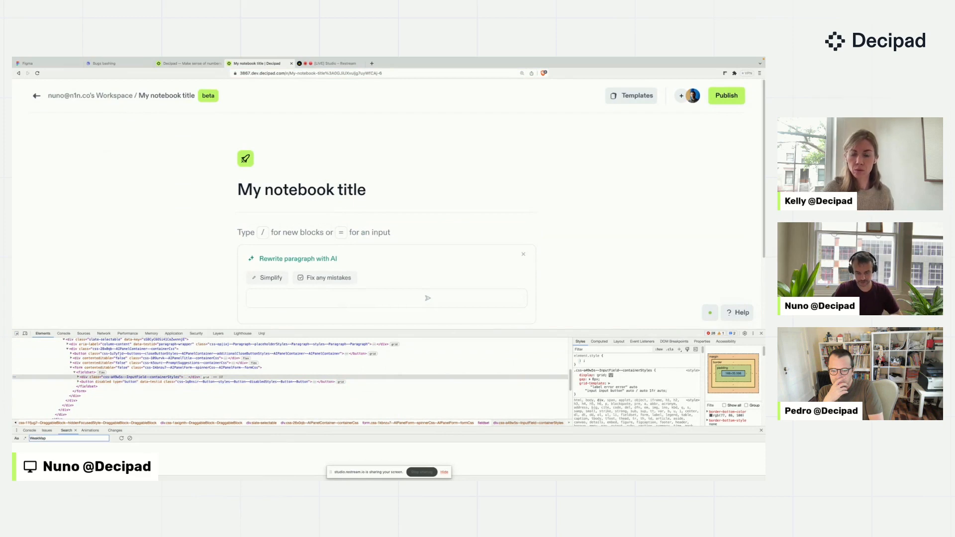
{"action": "type", "text": "width: 500px;"}
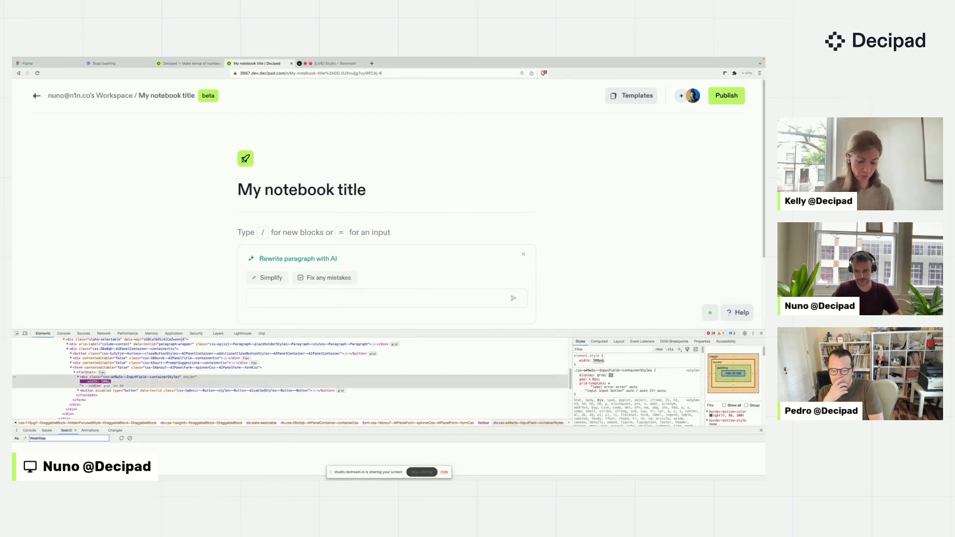
{"action": "key", "text": "Return"}
{"action": "key", "text": "Escape"}
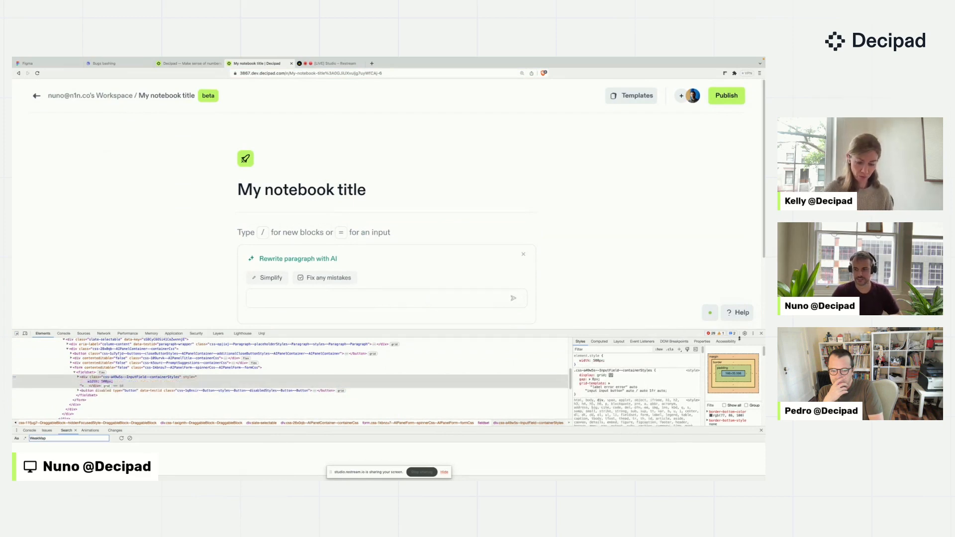
{"action": "left_click", "coordinate": [760, 334]}
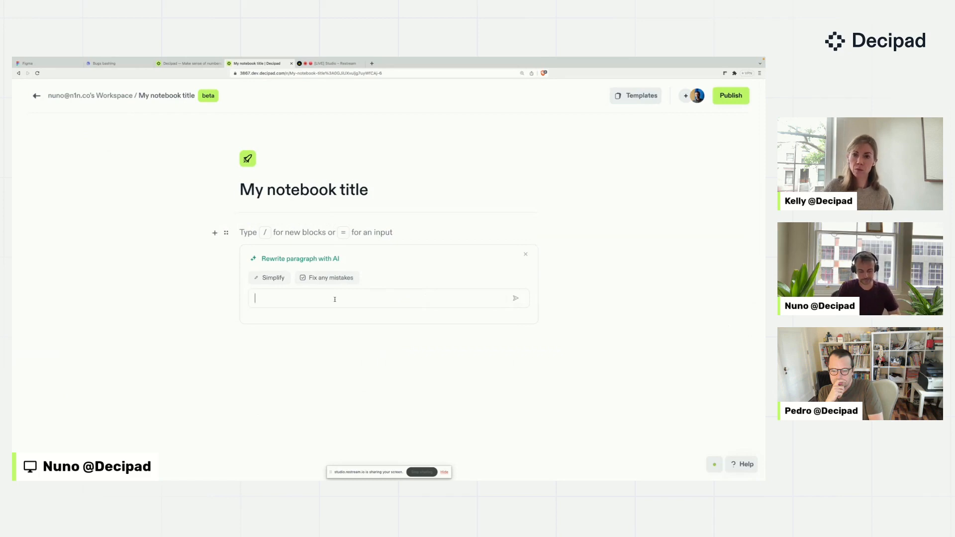
- Ask the AI to write a paragraph explaining the conversion rate between ethereum and bitcoin in 2020
{"action": "type", "text": "I want to un"}
{"action": "key", "text": "ctrl+a"}
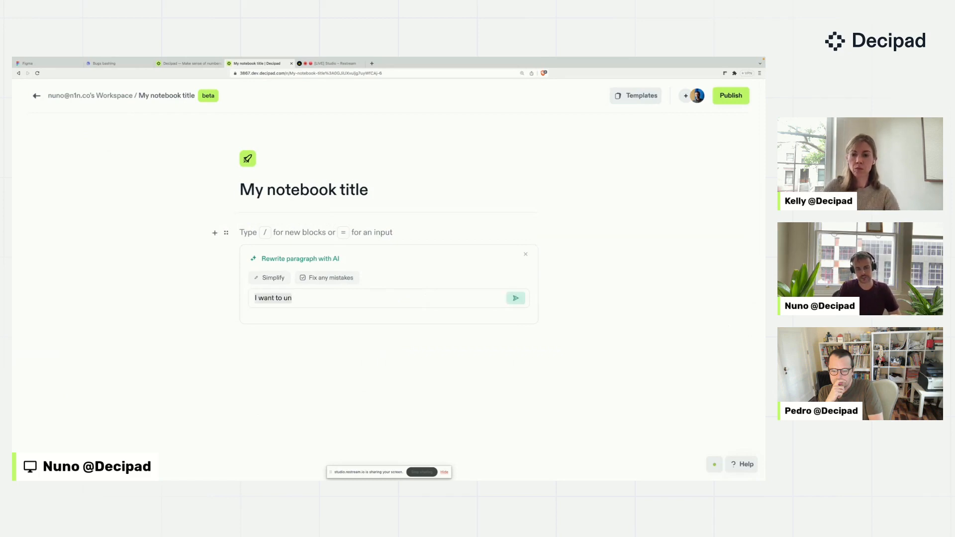
{"action": "type", "text": "Write a paragraph explai"}
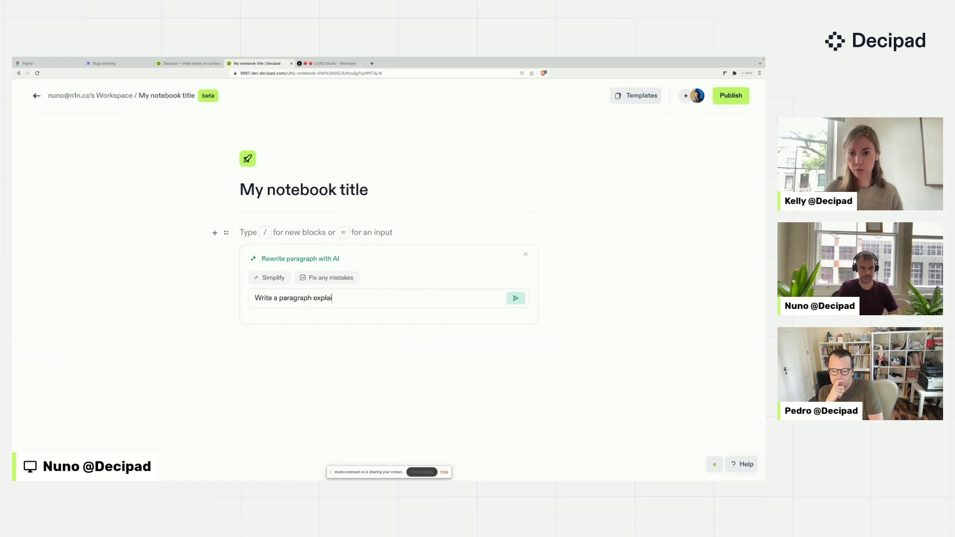
{"action": "type", "text": "ning the covnersion rate bet"}
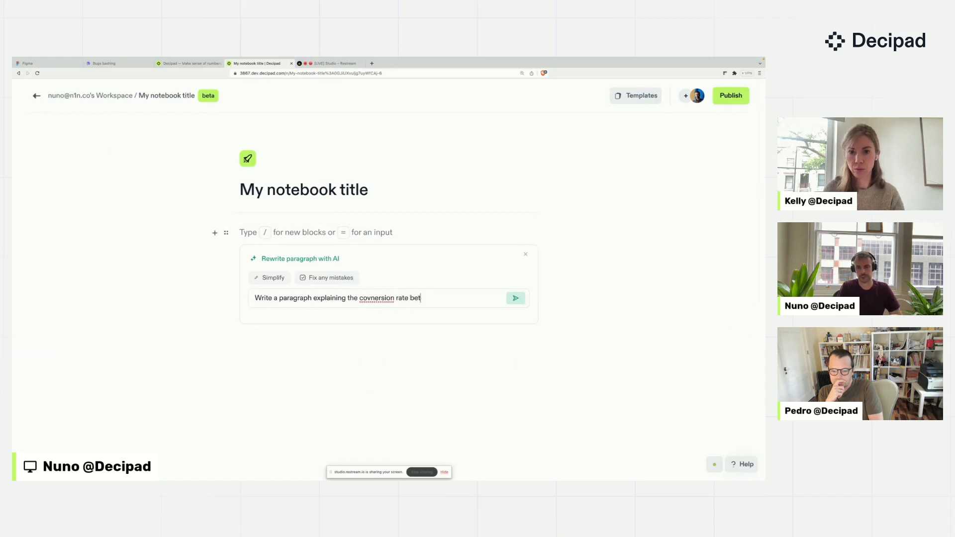
{"action": "type", "text": "ween ether"}
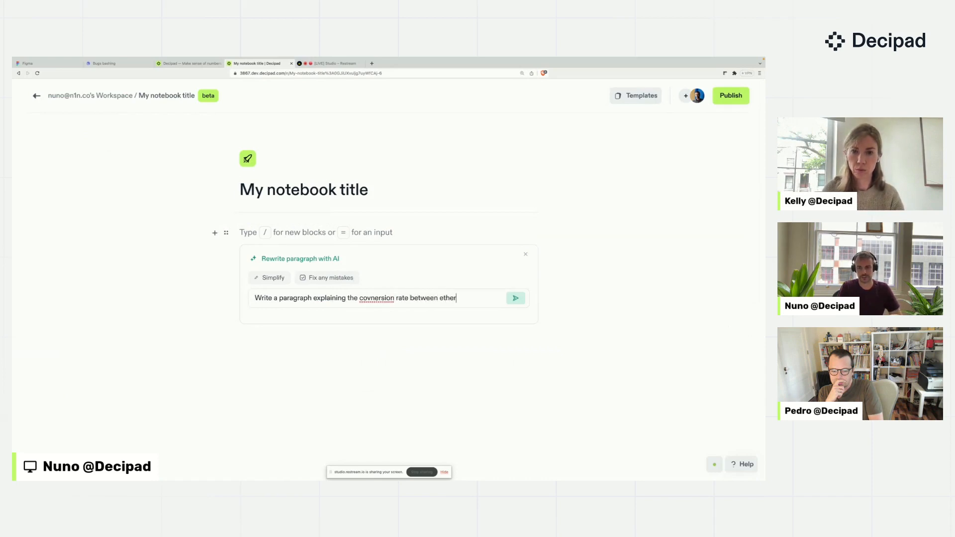
{"action": "type", "text": "eum and bitoin"}
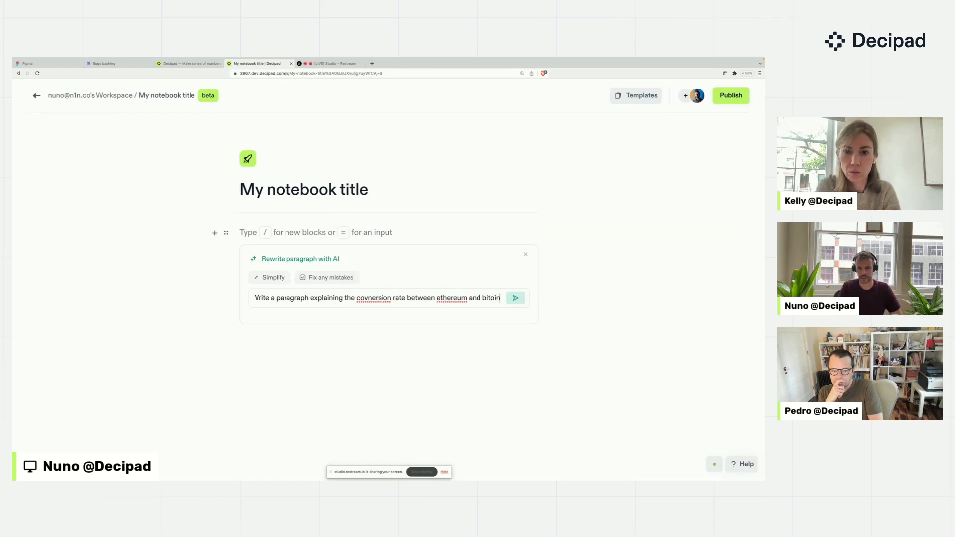
{"action": "key", "text": "BackSpace"}
{"action": "key", "text": "BackSpace"}
{"action": "key", "text": "BackSpace"}
{"action": "type", "text": "coin in"}
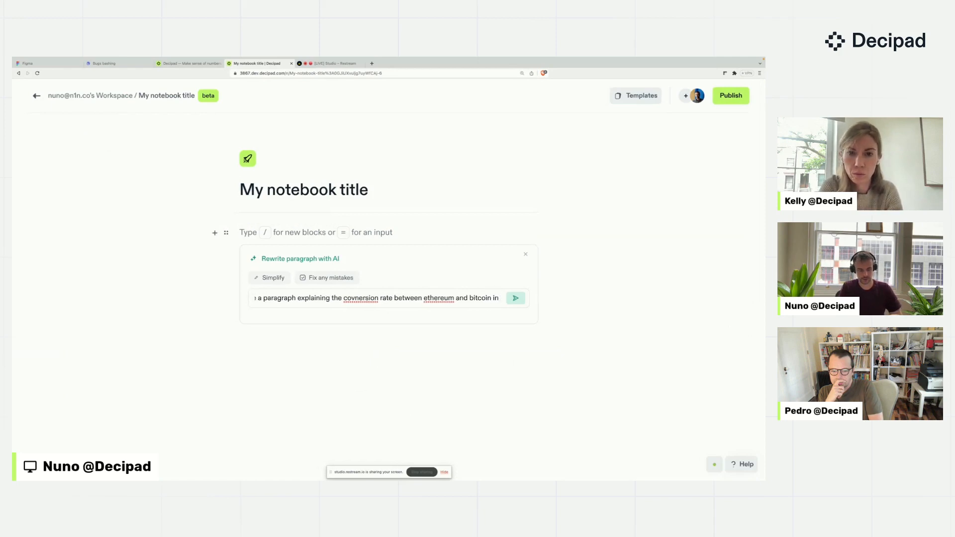
{"action": "type", "text": " 2020."}
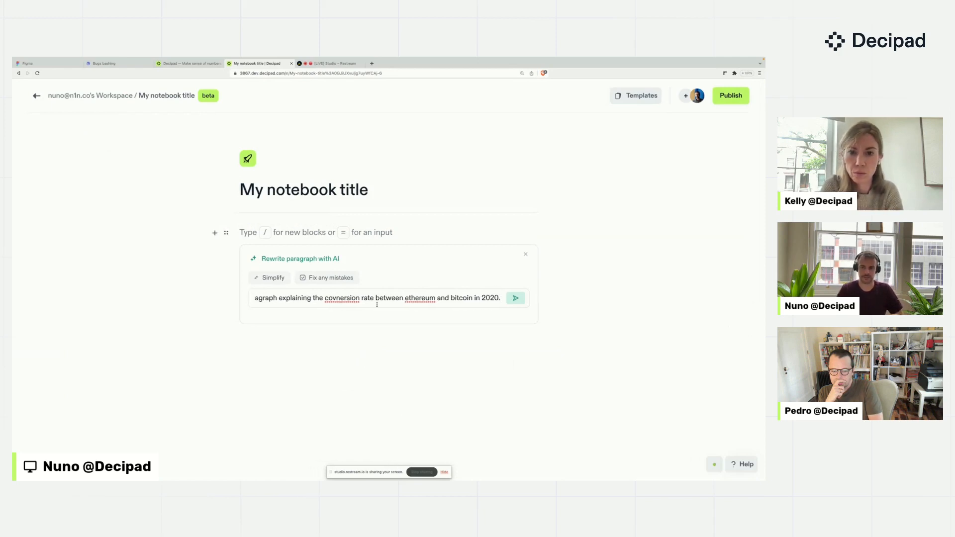
{"action": "left_click", "coordinate": [515, 298]}
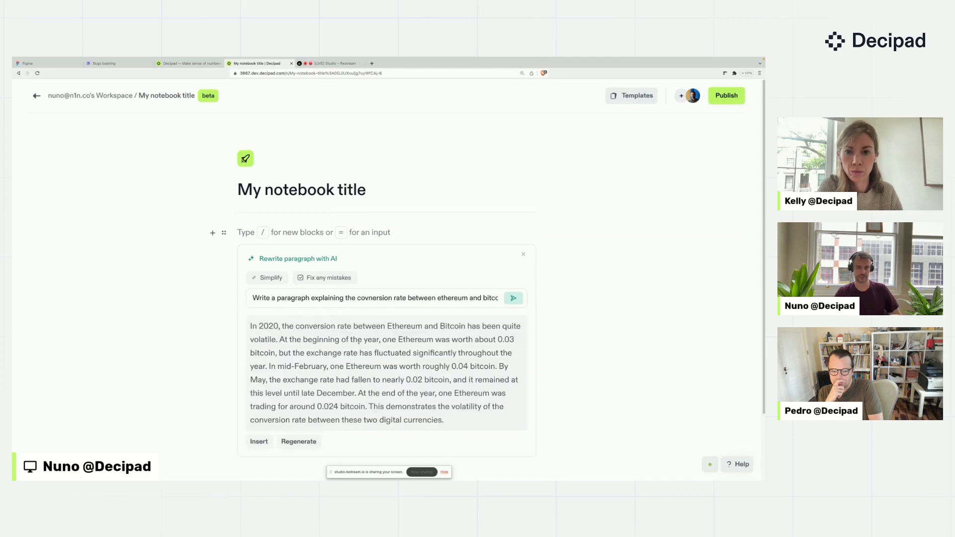
- Read through the exchange rates in the generated text and insert it as the notebook's paragraph
{"action": "left_click_drag", "start_coordinate": [321, 327], "coordinate": [438, 379]}
{"action": "left_click", "coordinate": [409, 407]}
{"action": "left_click_drag", "start_coordinate": [317, 407], "coordinate": [342, 406]}
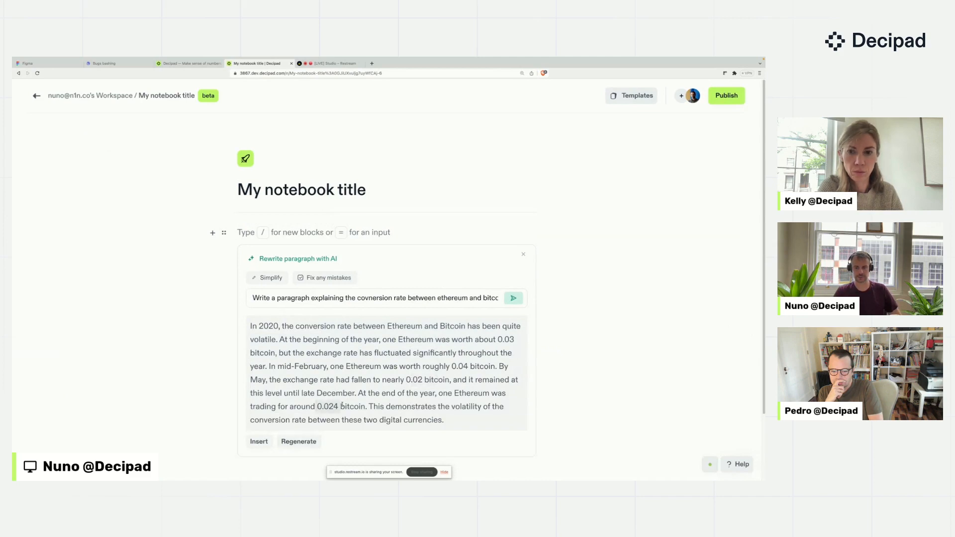
{"action": "left_click", "coordinate": [259, 442]}
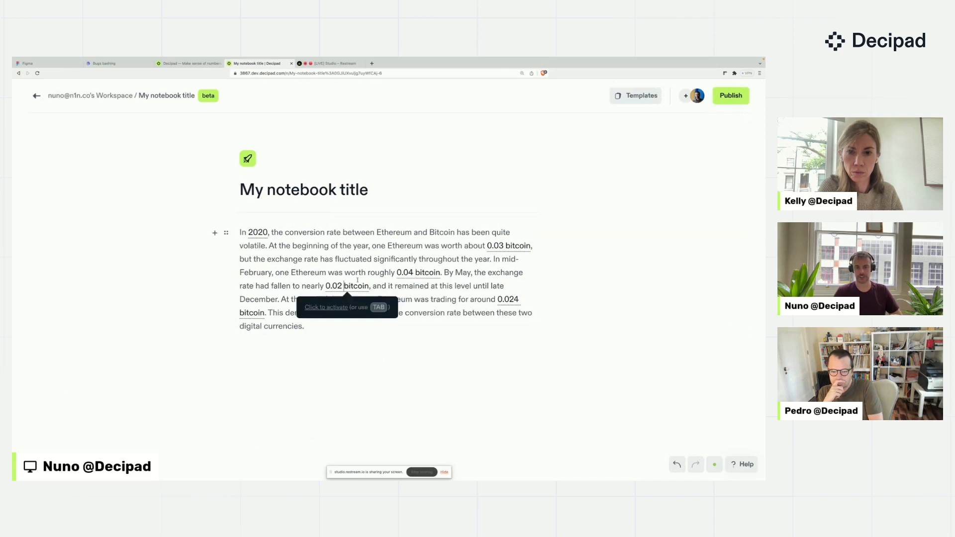
- Turn the 0.04 bitcoin figure in the paragraph into a variable named Feb, defined as 0.04 bitcoin per eth
{"action": "left_click", "coordinate": [420, 273]}
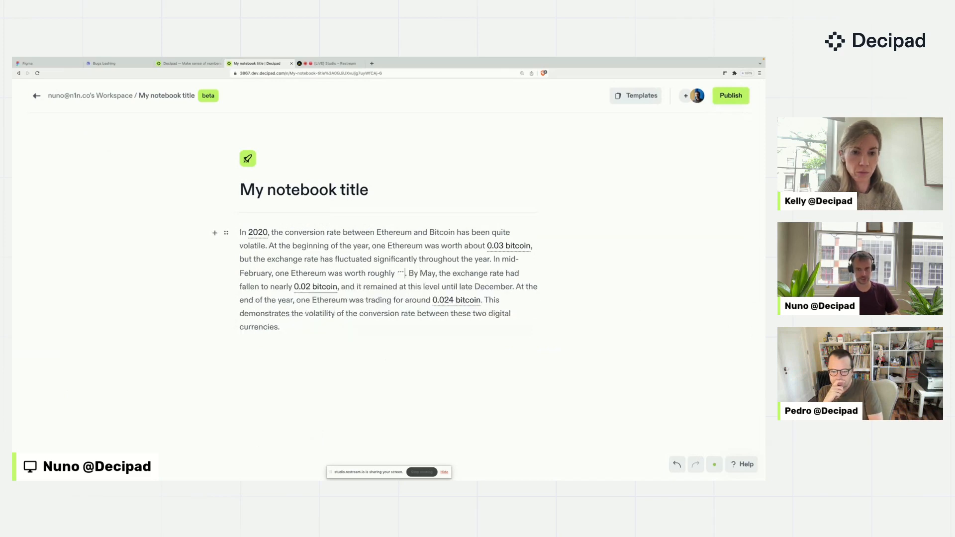
{"action": "key", "text": "Return"}
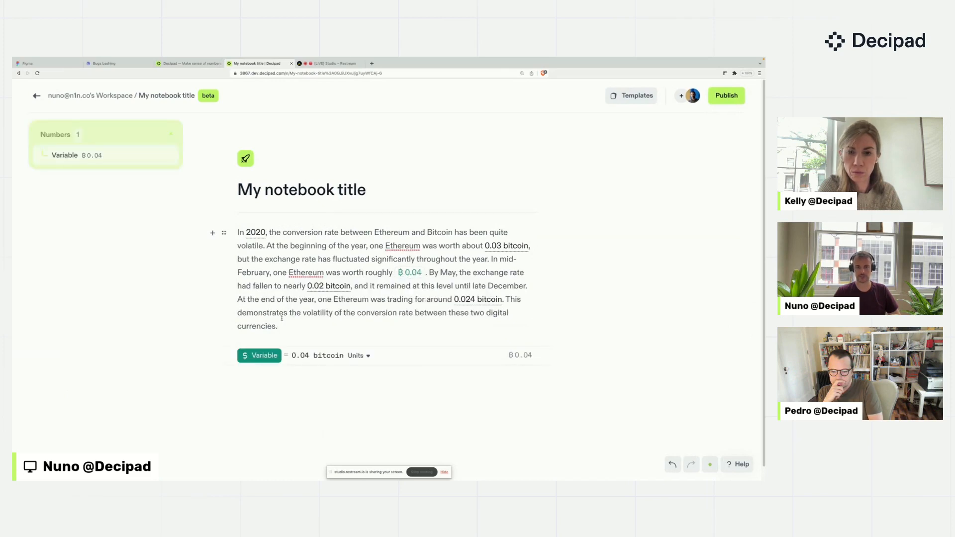
{"action": "double_click", "coordinate": [258, 356]}
{"action": "type", "text": "Feb"}
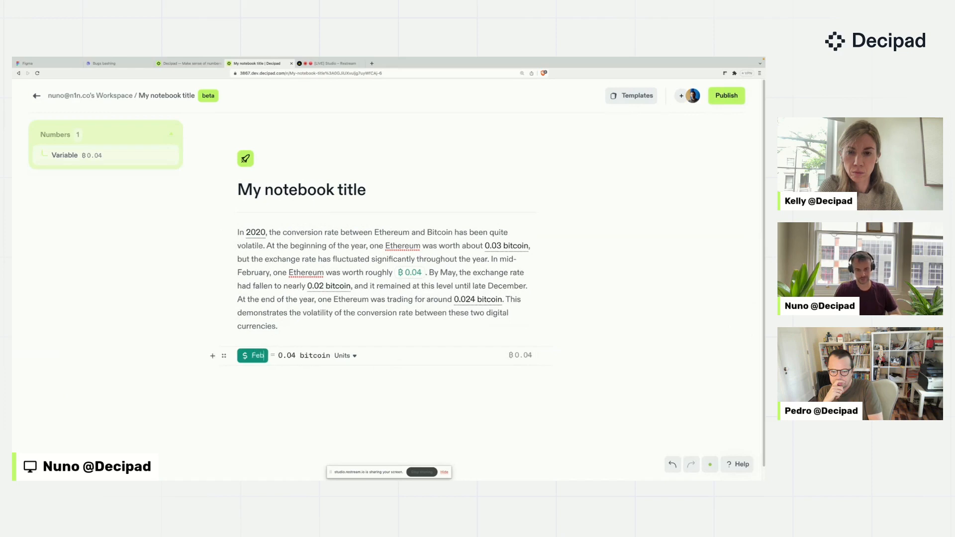
{"action": "left_click", "coordinate": [327, 355]}
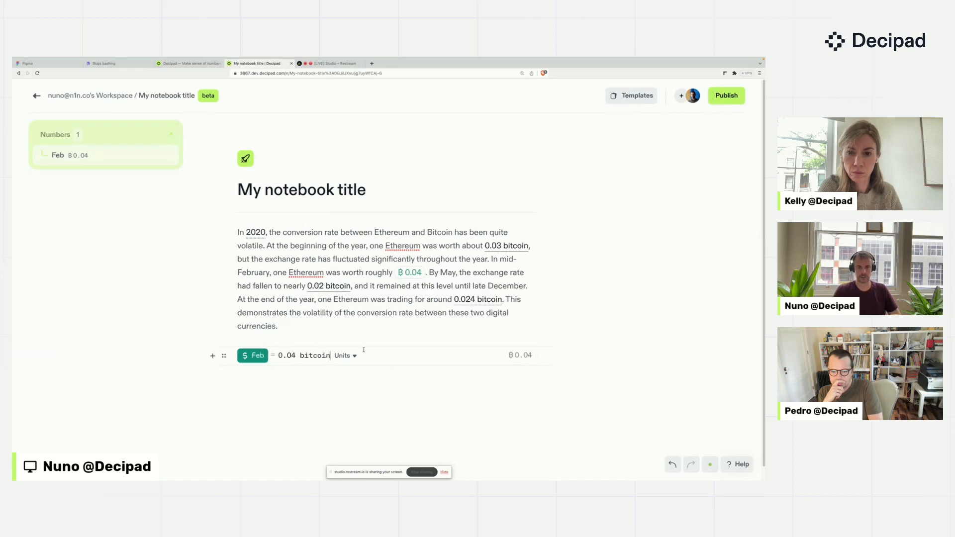
{"action": "type", "text": "per eth"}
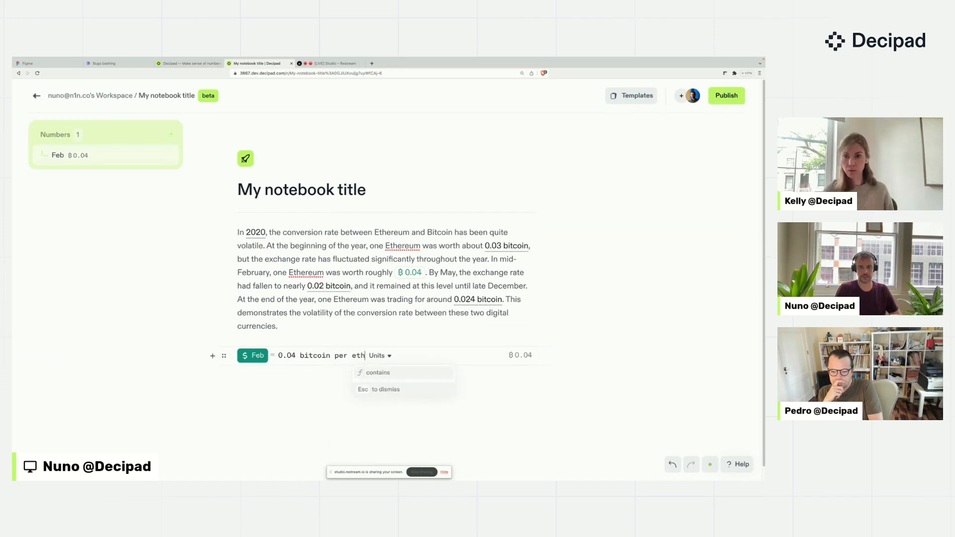
{"action": "left_click", "coordinate": [425, 298]}
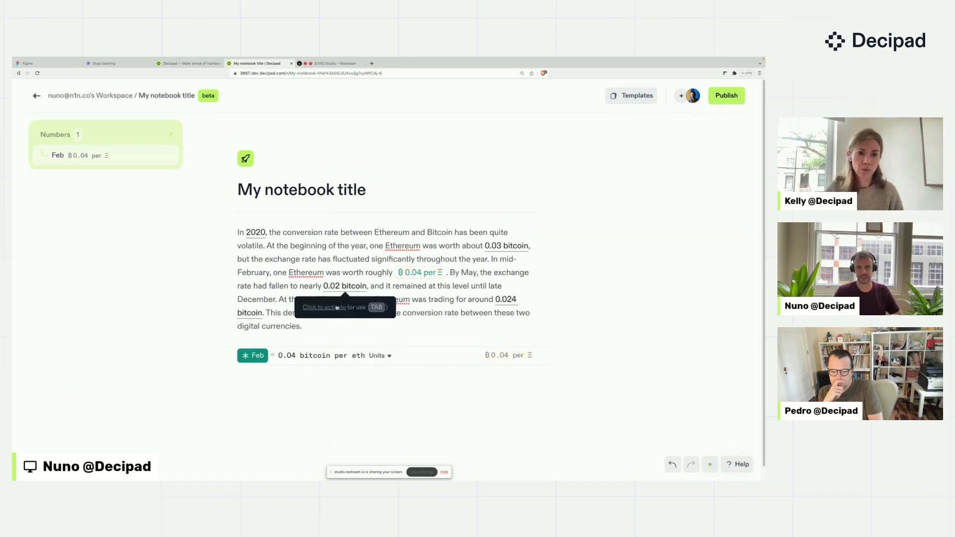
- Turn the 0.02 bitcoin figure in the paragraph into a variable named May, defined as 0.02 bitcoin per eth
{"action": "left_click", "coordinate": [337, 307]}
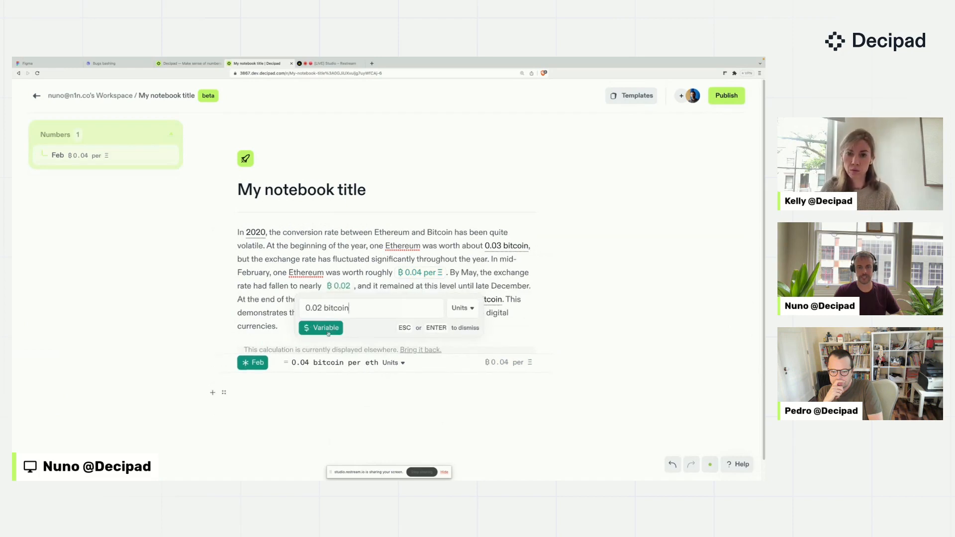
{"action": "left_click", "coordinate": [329, 329]}
{"action": "type", "text": "May"}
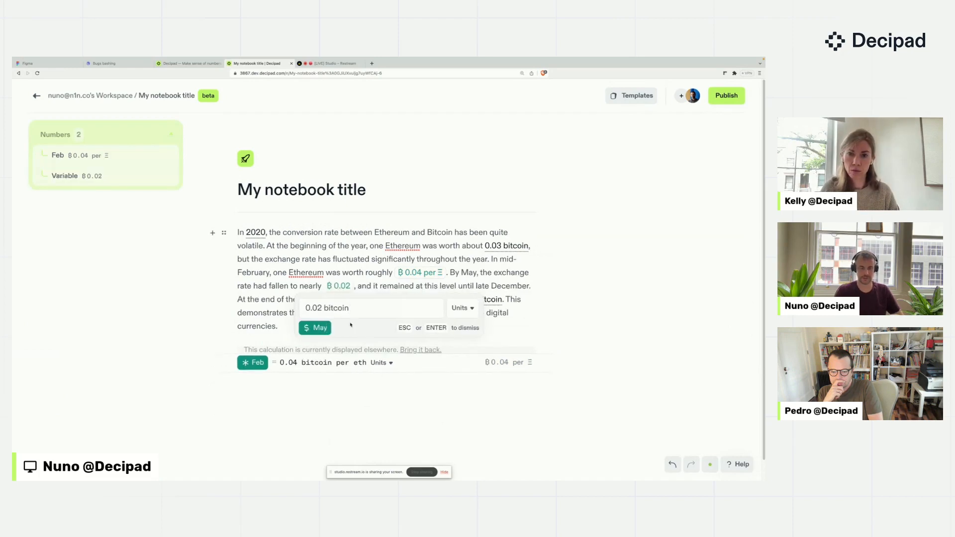
{"action": "type", "text": " p"}
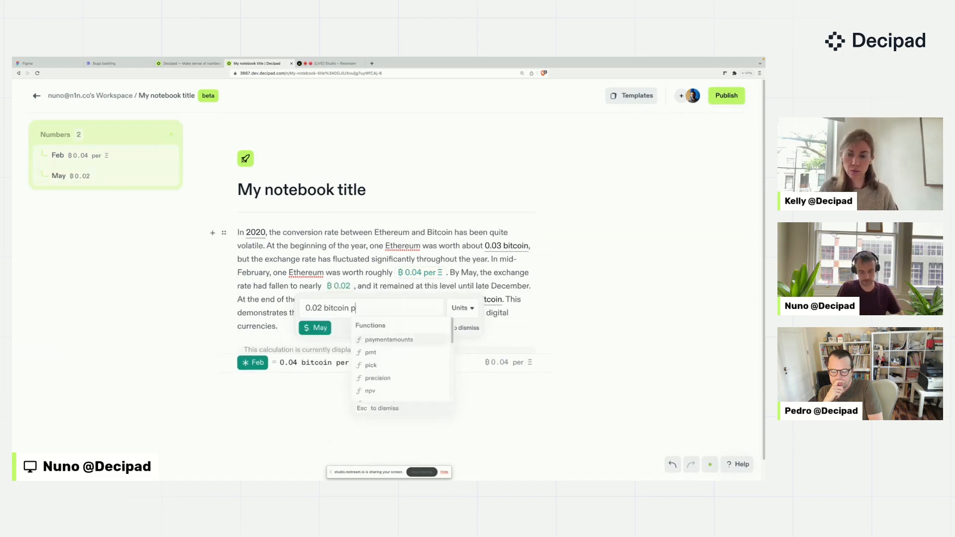
{"action": "type", "text": "er eth"}
{"action": "key", "text": "Return"}
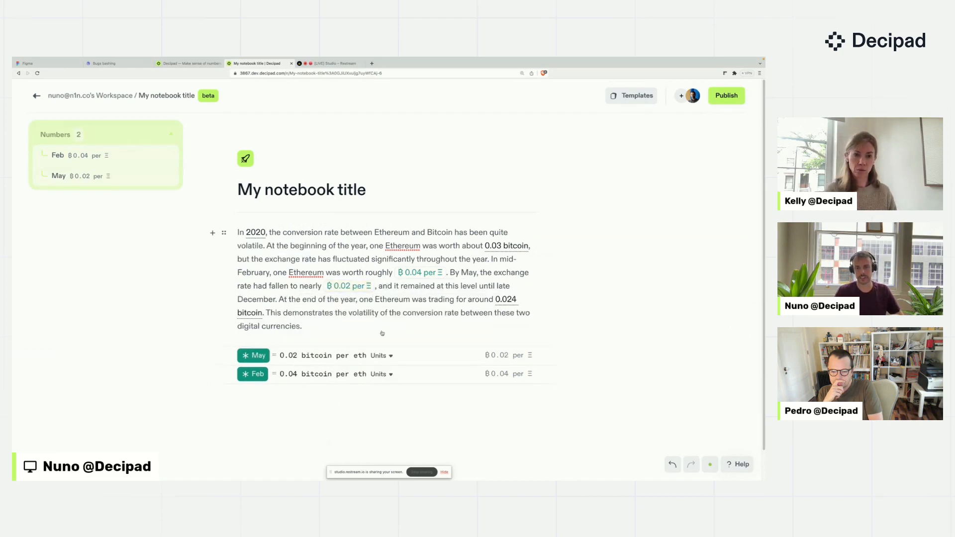
- Move the May and Feb definitions out of view with blank lines below the paragraph, and check Feb's inline formula
{"action": "left_click", "coordinate": [342, 288]}
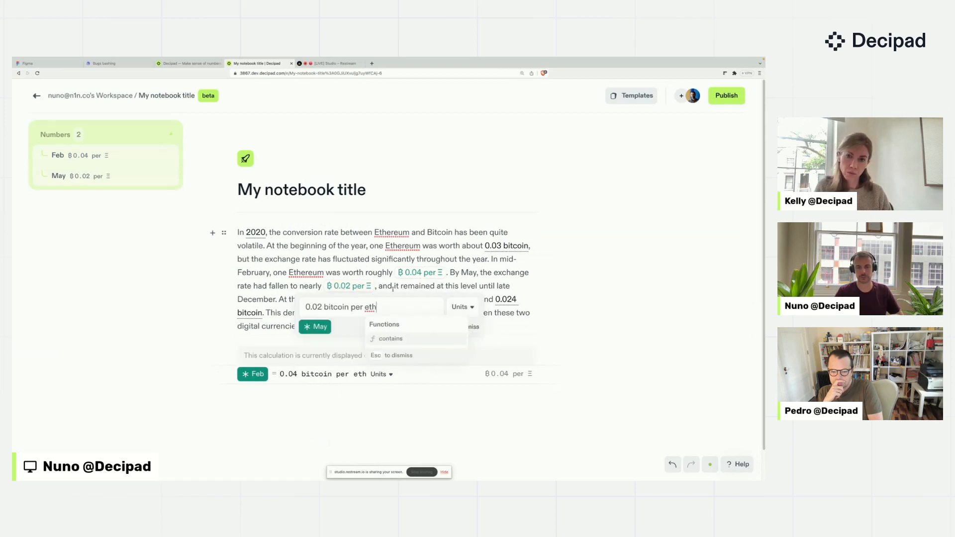
{"action": "left_click", "coordinate": [391, 287]}
{"action": "left_click", "coordinate": [352, 287]}
{"action": "left_click", "coordinate": [244, 339]}
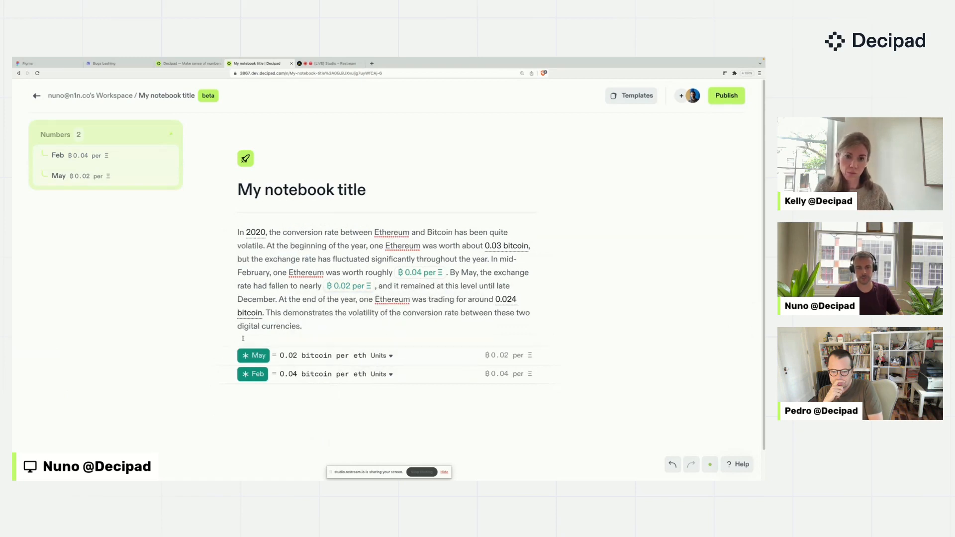
{"action": "key", "text": "Return"}
{"action": "key", "text": "Return"}
{"action": "key", "text": "Return"}
{"action": "key", "text": "Return"}
{"action": "key", "text": "Return"}
{"action": "key", "text": "Return"}
{"action": "key", "text": "Return"}
{"action": "key", "text": "Return"}
{"action": "key", "text": "Return"}
{"action": "key", "text": "Return"}
{"action": "key", "text": "Return"}
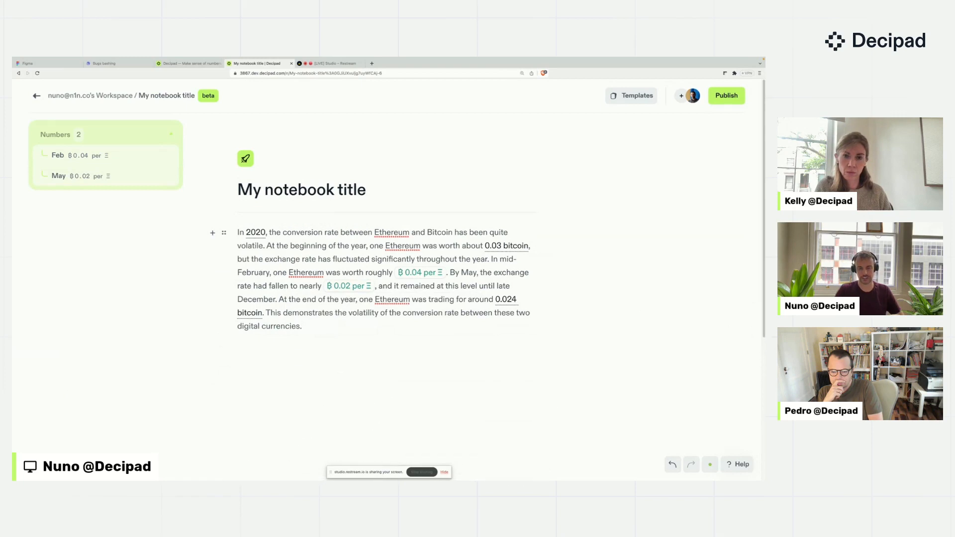
{"action": "left_click", "coordinate": [412, 275]}
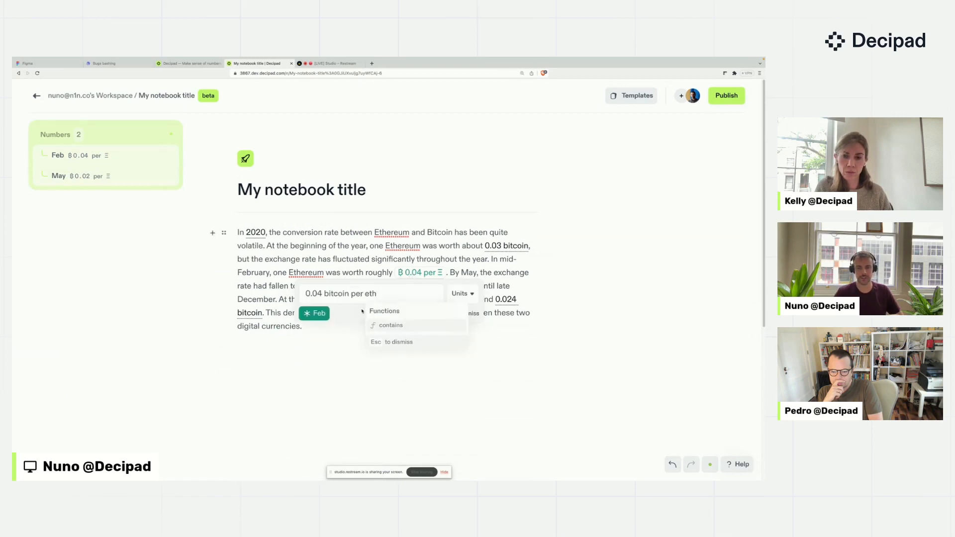
{"action": "left_click", "coordinate": [358, 273]}
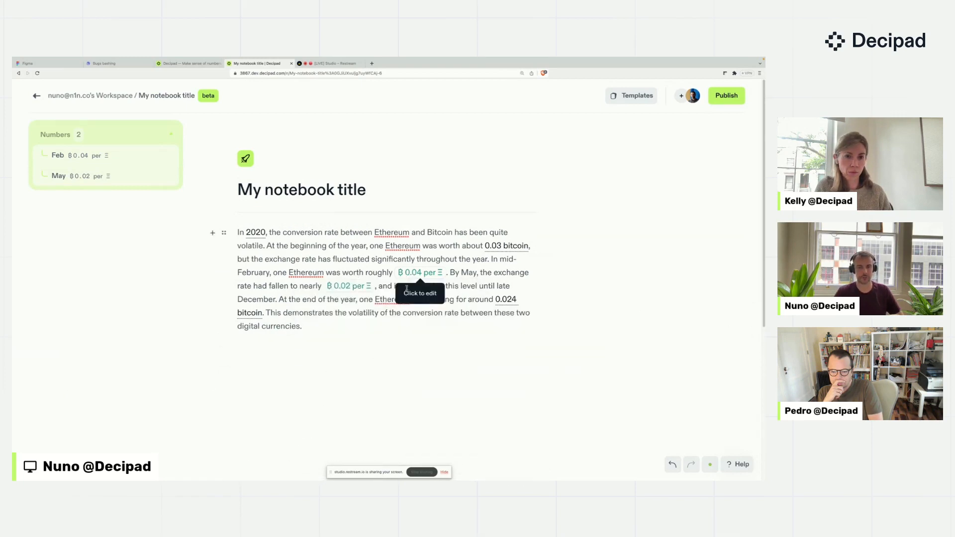
- Write "Remember how much it was in may" below the AI paragraph and place the May variable at its end
{"action": "left_click", "coordinate": [311, 353]}
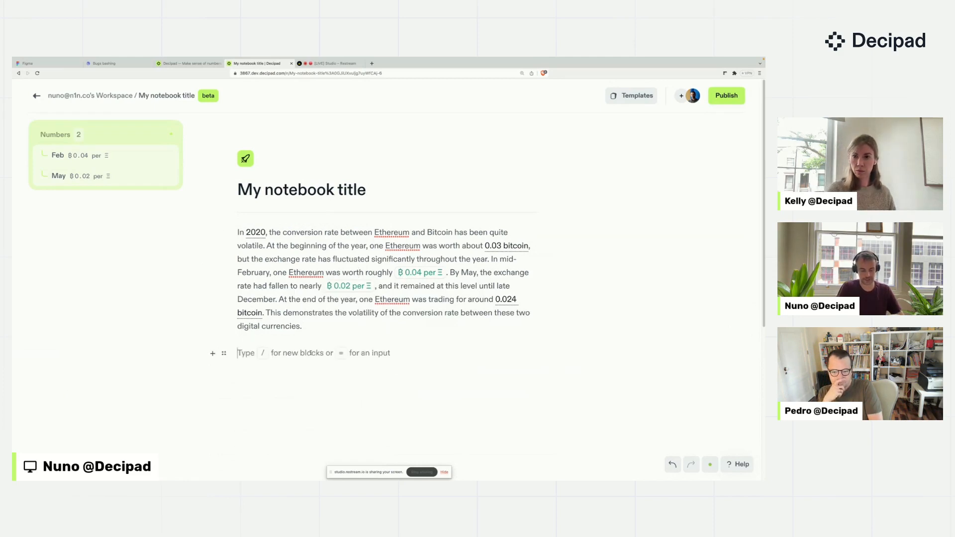
{"action": "type", "text": "Effe"}
{"action": "key", "text": "BackSpace"}
{"action": "key", "text": "BackSpace"}
{"action": "key", "text": "BackSpace"}
{"action": "key", "text": "BackSpace"}
{"action": "type", "text": "R"}
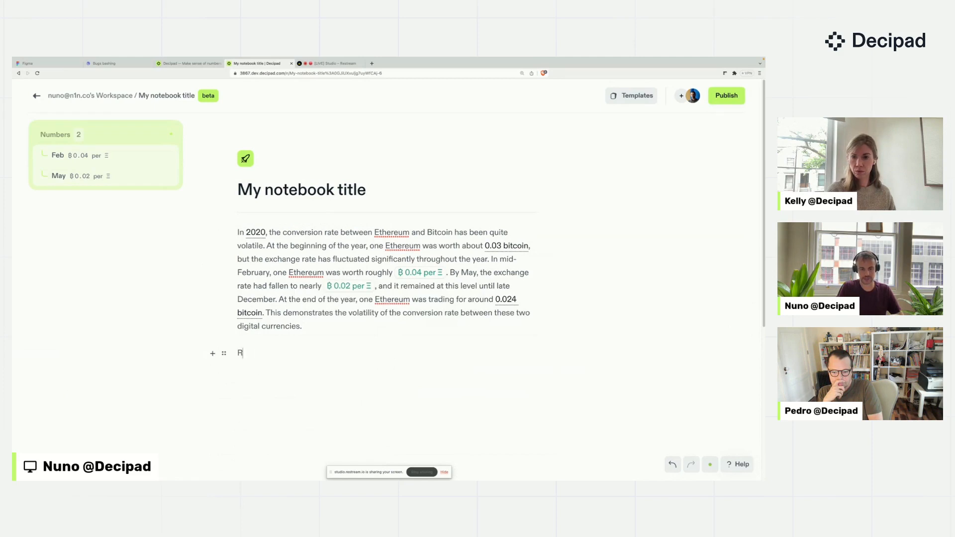
{"action": "type", "text": "emember how much it was in may"}
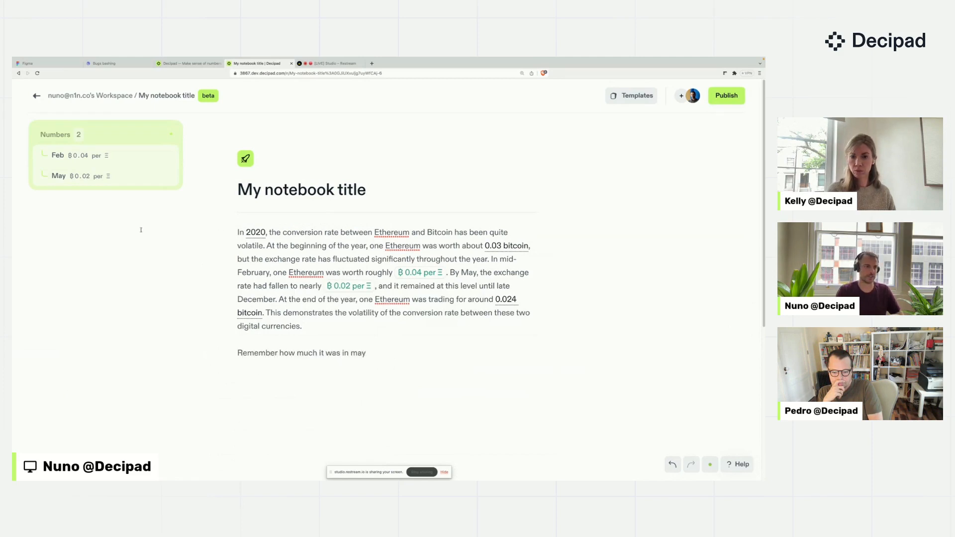
{"action": "left_click_drag", "start_coordinate": [104, 176], "coordinate": [374, 356]}
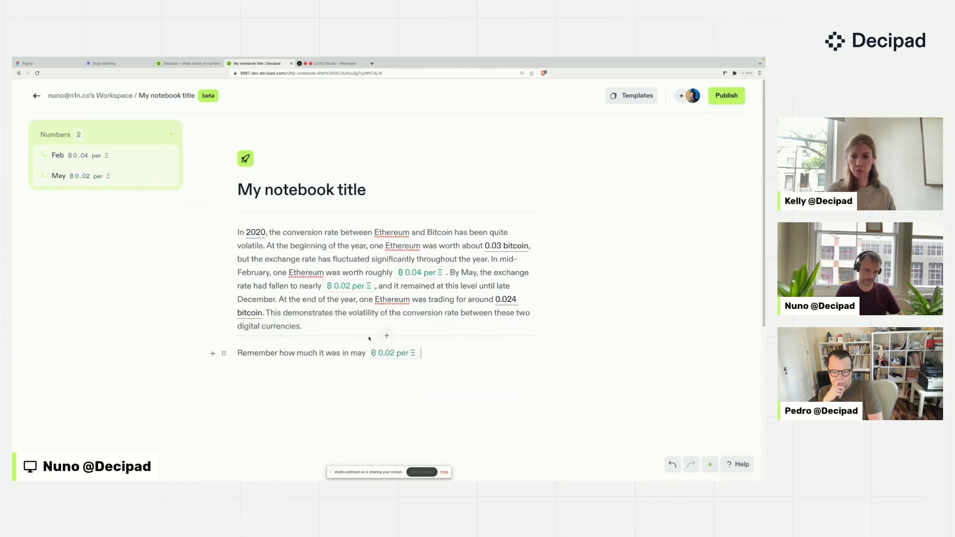
- Remove the surplus blank lines between the "Remember how much it was in may" line and the variable definitions
{"action": "scroll", "coordinate": [396, 376], "scroll_direction": "down", "scroll_amount": 2}
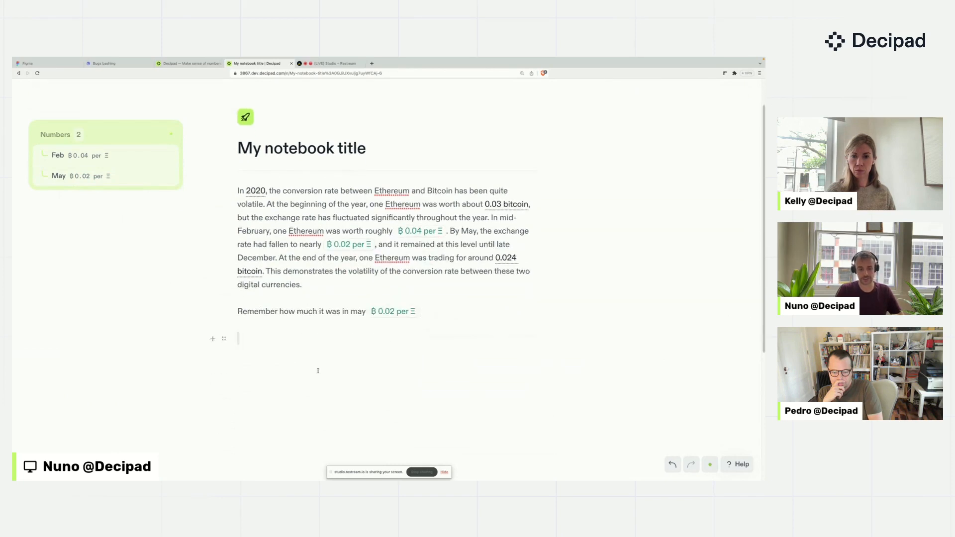
{"action": "key", "text": "BackSpace"}
{"action": "key", "text": "Down"}
{"action": "key", "text": "Down"}
{"action": "key", "text": "Down"}
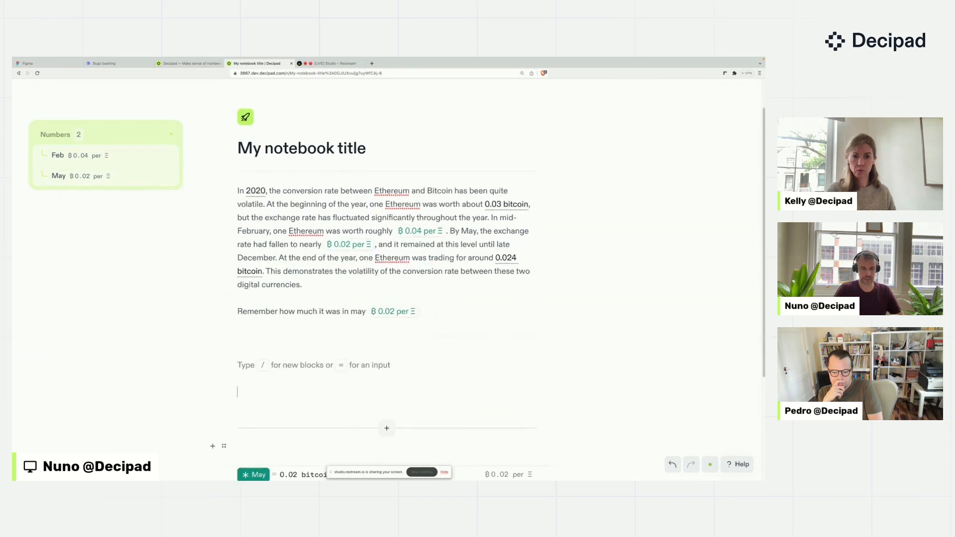
{"action": "key", "text": "BackSpace"}
{"action": "key", "text": "BackSpace"}
{"action": "key", "text": "BackSpace"}
{"action": "key", "text": "BackSpace"}
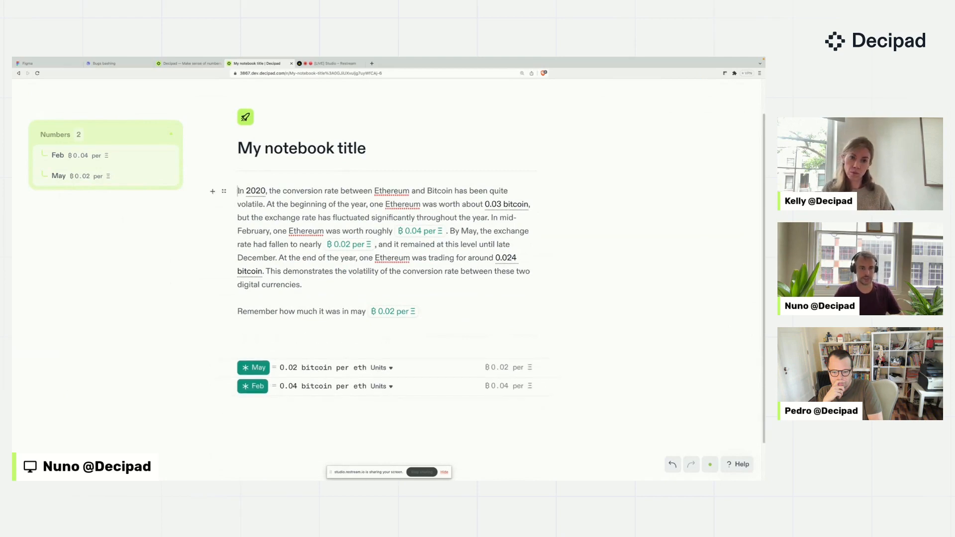
- Insert a slider above the AI paragraph, name it Multipler and set its value to 2
{"action": "key", "text": "Return"}
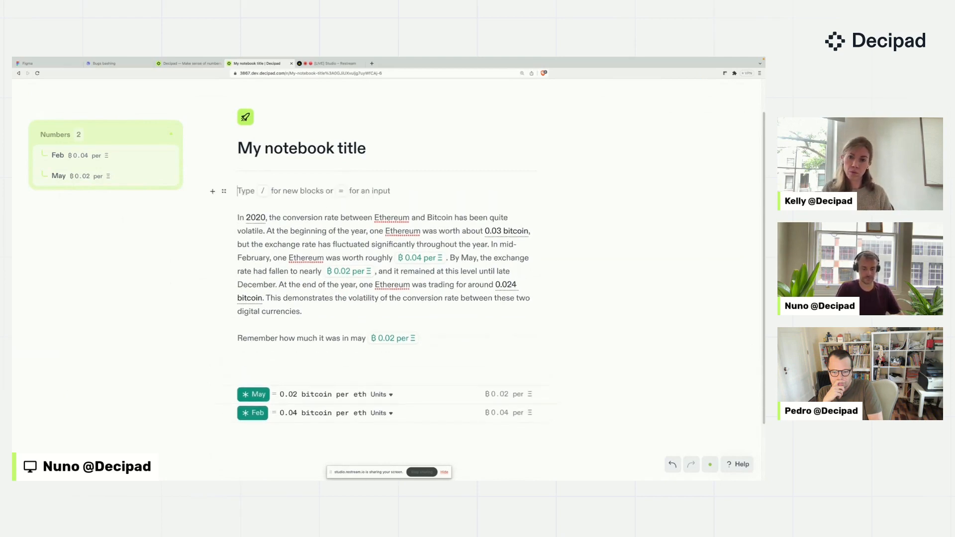
{"action": "type", "text": "/slid"}
{"action": "key", "text": "Return"}
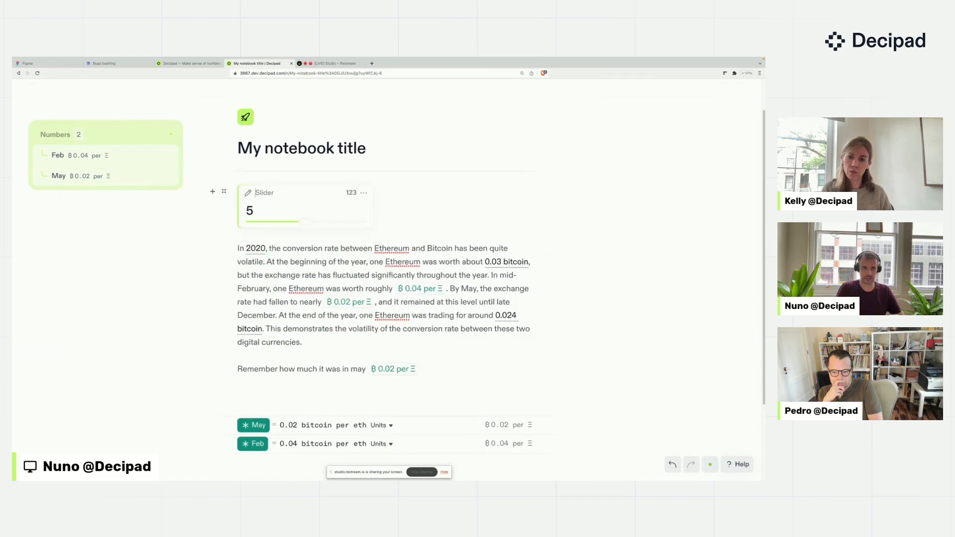
{"action": "double_click", "coordinate": [264, 193]}
{"action": "type", "text": "M"}
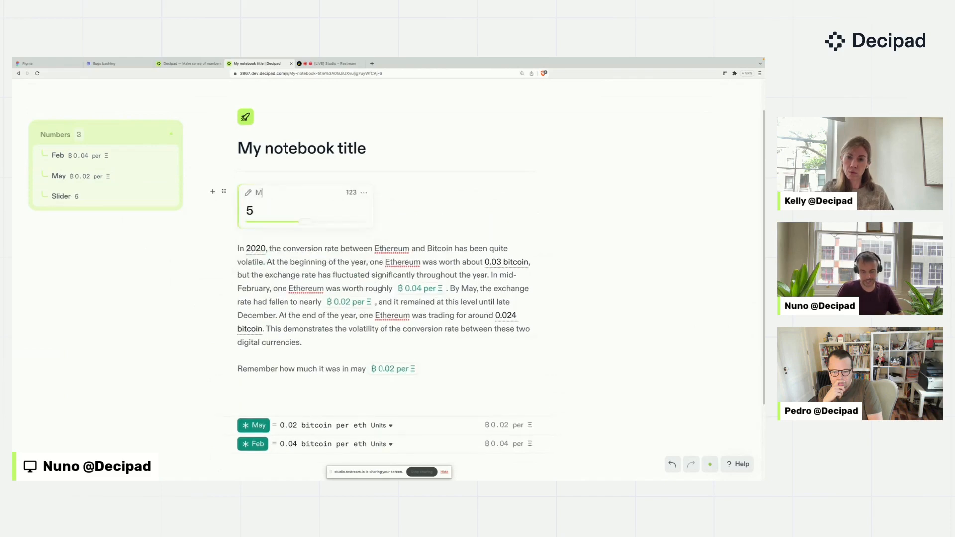
{"action": "type", "text": "ultipler"}
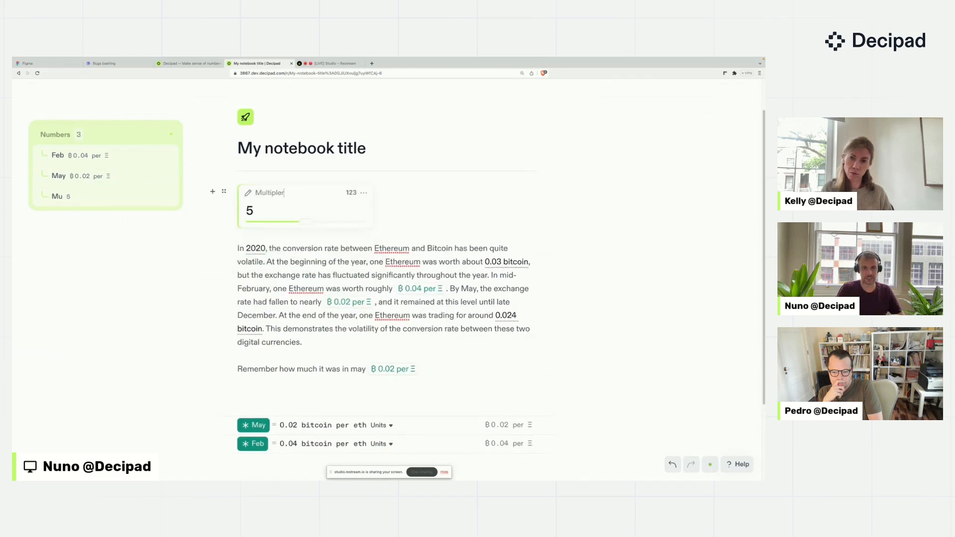
{"action": "key", "text": "Tab"}
{"action": "type", "text": "2"}
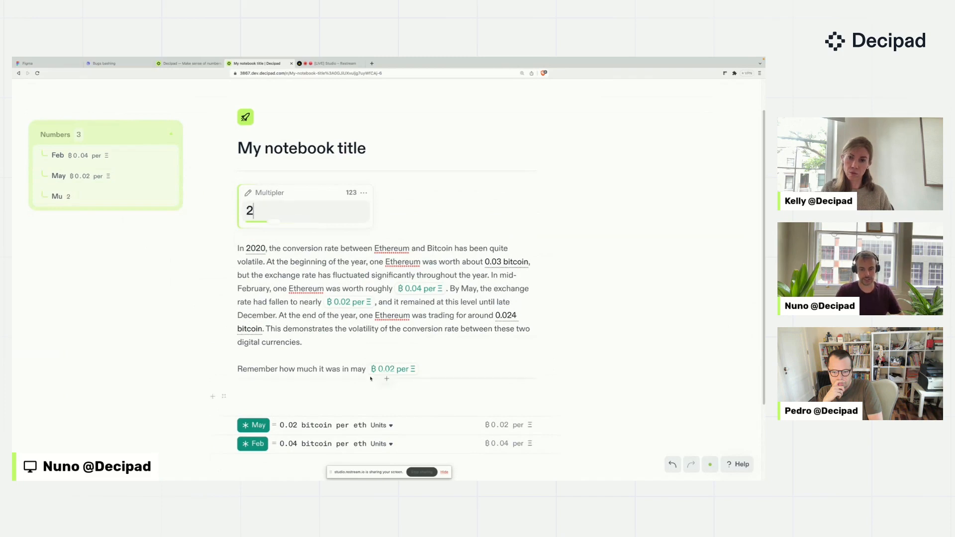
- Put "Multiplier *" in front of the amounts in the May and Feb definitions, and move the slider to 5
{"action": "left_click", "coordinate": [280, 425]}
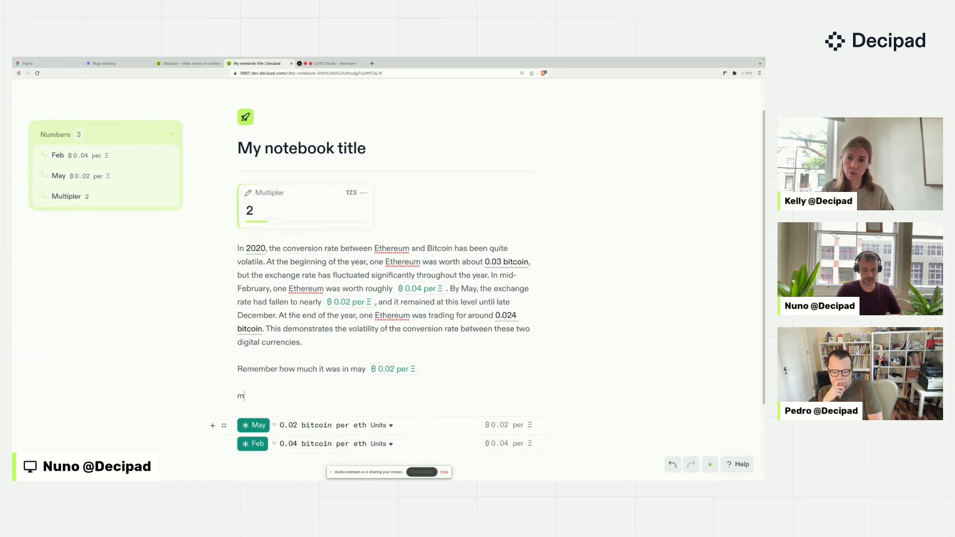
{"action": "key", "text": "BackSpace"}
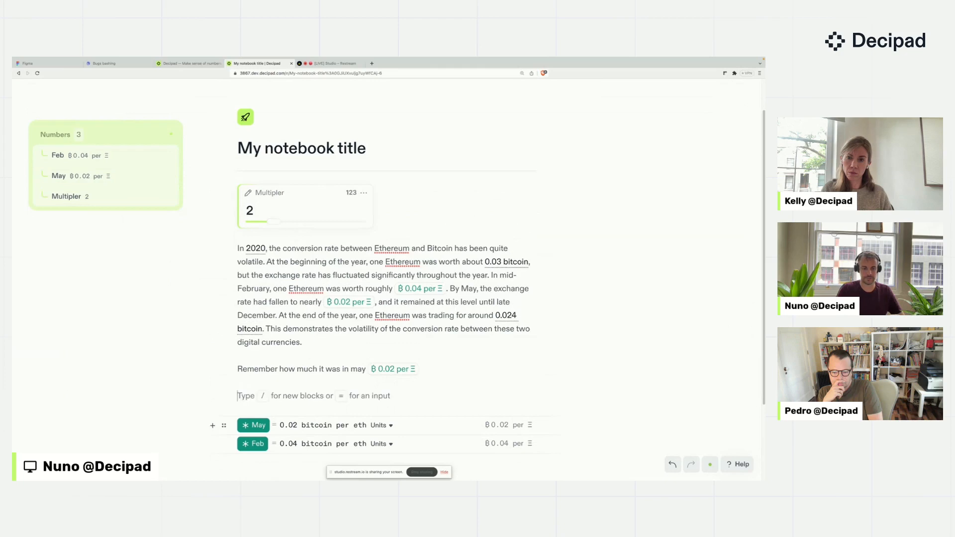
{"action": "left_click", "coordinate": [280, 425]}
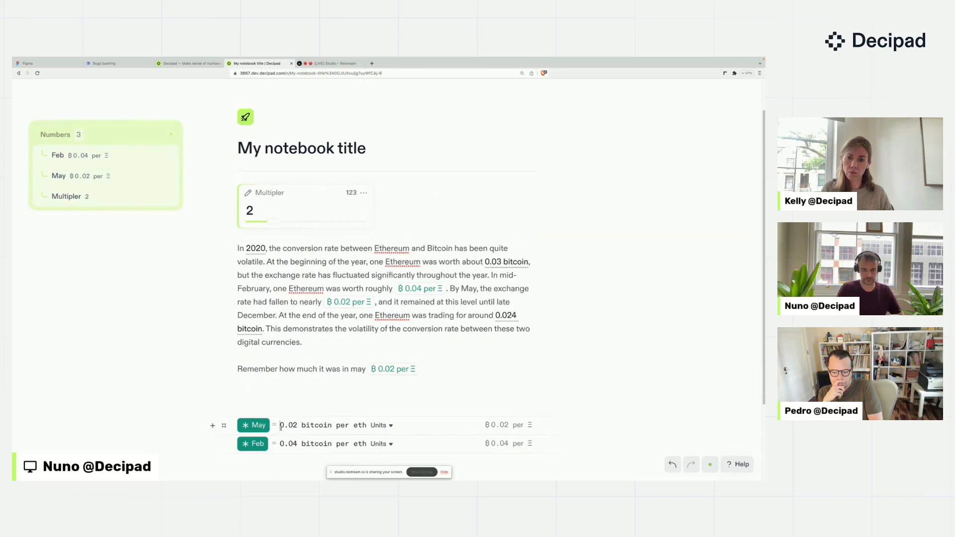
{"action": "type", "text": "Multipli"}
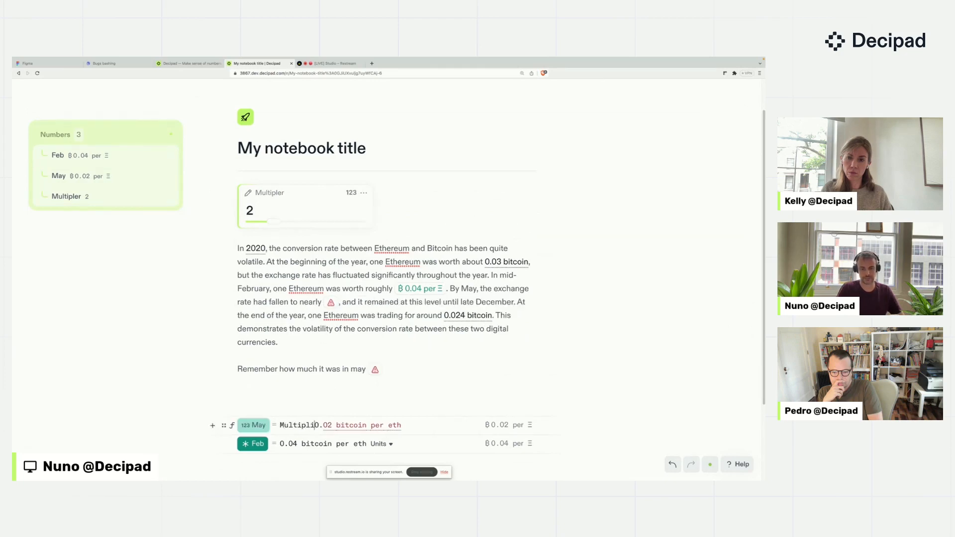
{"action": "type", "text": "er *"}
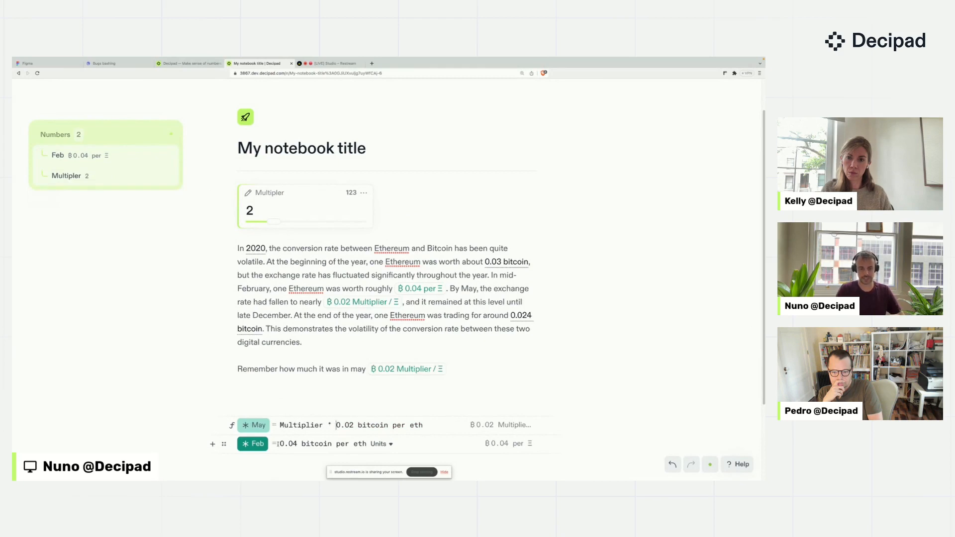
{"action": "left_click", "coordinate": [278, 443]}
{"action": "type", "text": "ltiplier *"}
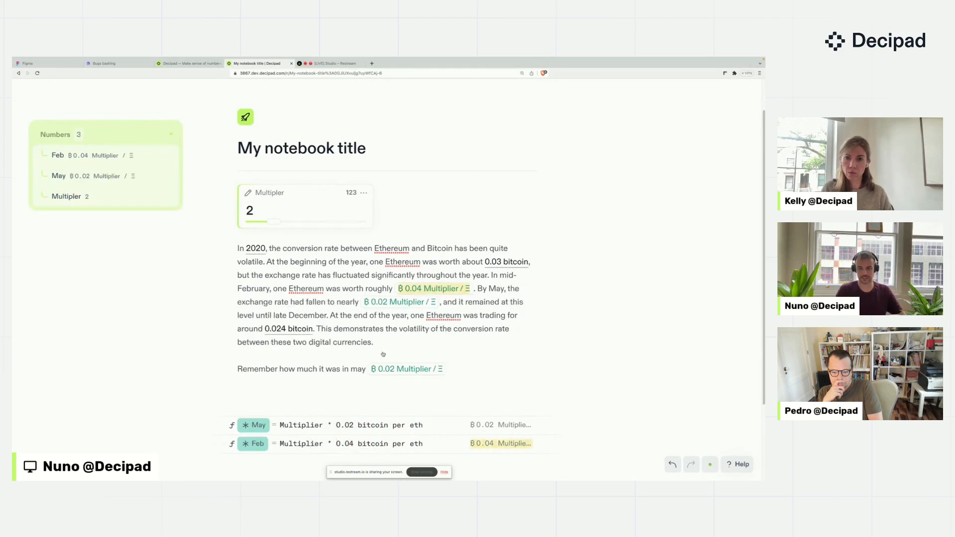
{"action": "left_click", "coordinate": [363, 329]}
{"action": "left_click_drag", "start_coordinate": [274, 223], "coordinate": [288, 224]}
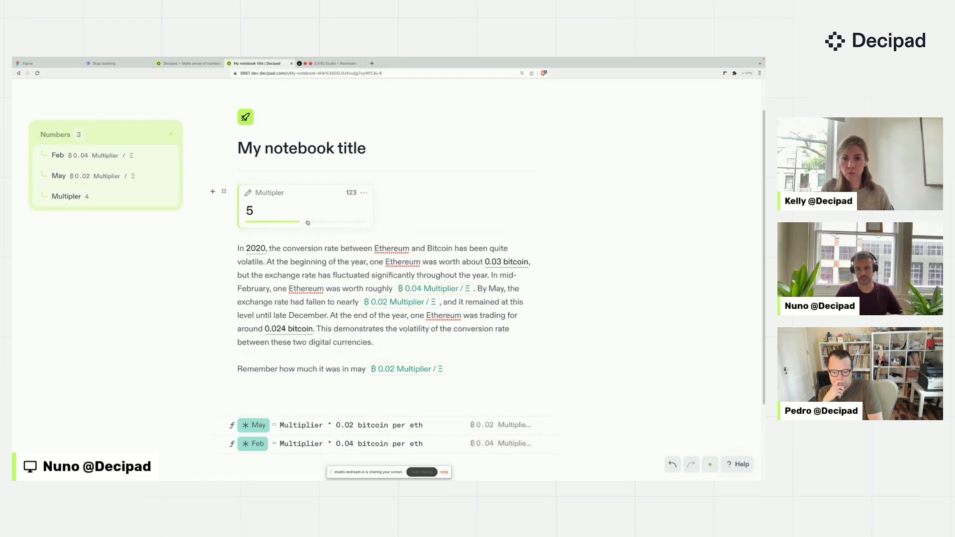
- Replace the word Multiplier in the May and Feb formulas with the Multipler slider variable, and lower the slider to 4
{"action": "left_click", "coordinate": [307, 428]}
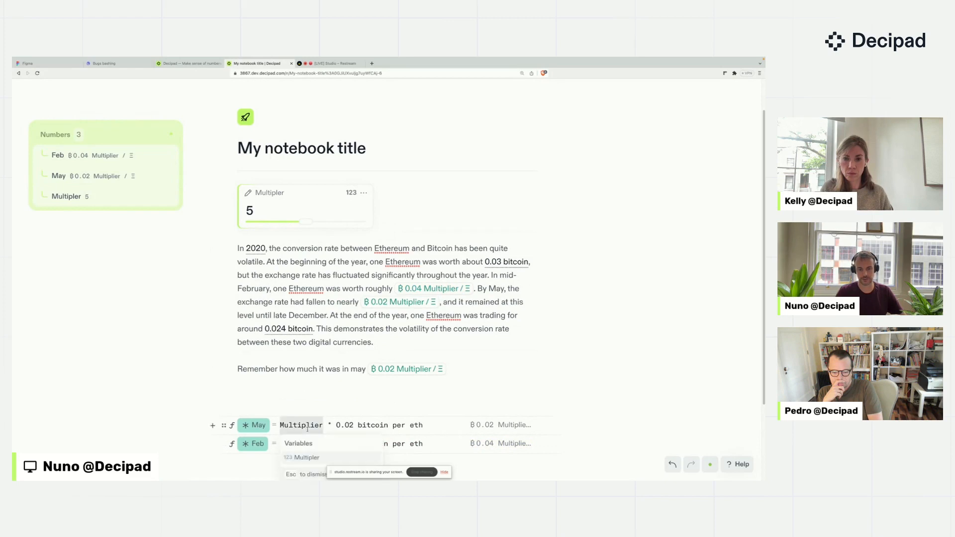
{"action": "left_click", "coordinate": [304, 458]}
{"action": "left_click", "coordinate": [301, 444]}
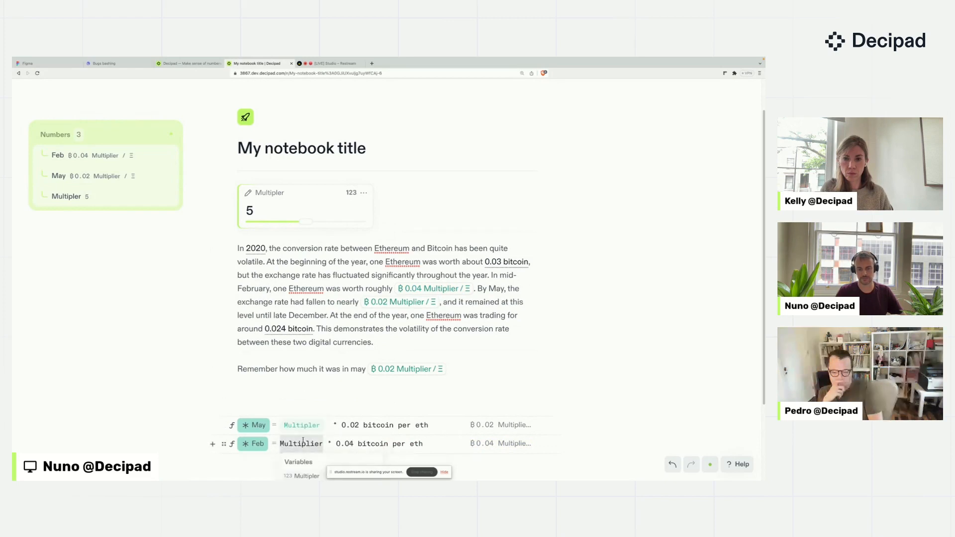
{"action": "left_click", "coordinate": [309, 474]}
{"action": "left_click", "coordinate": [300, 329]}
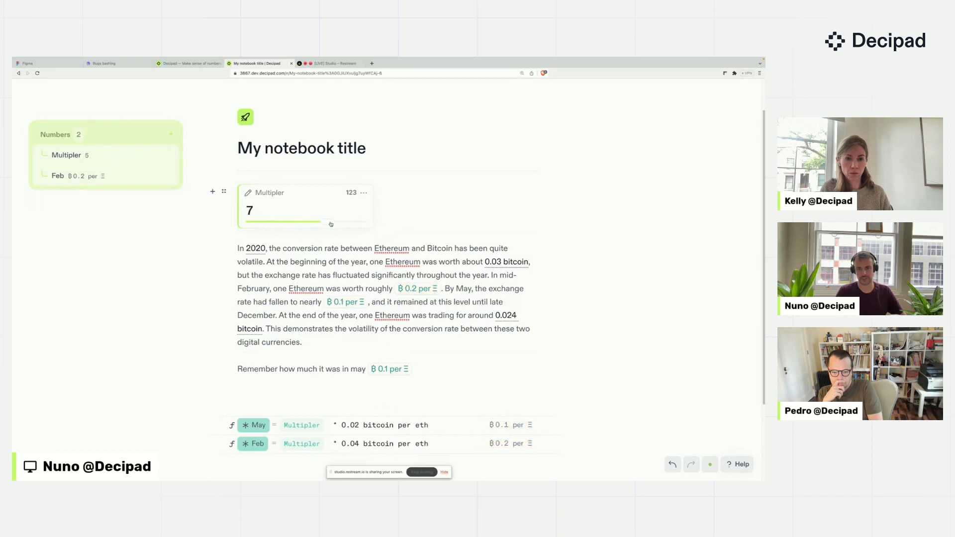
{"action": "left_click_drag", "start_coordinate": [325, 225], "coordinate": [290, 225]}
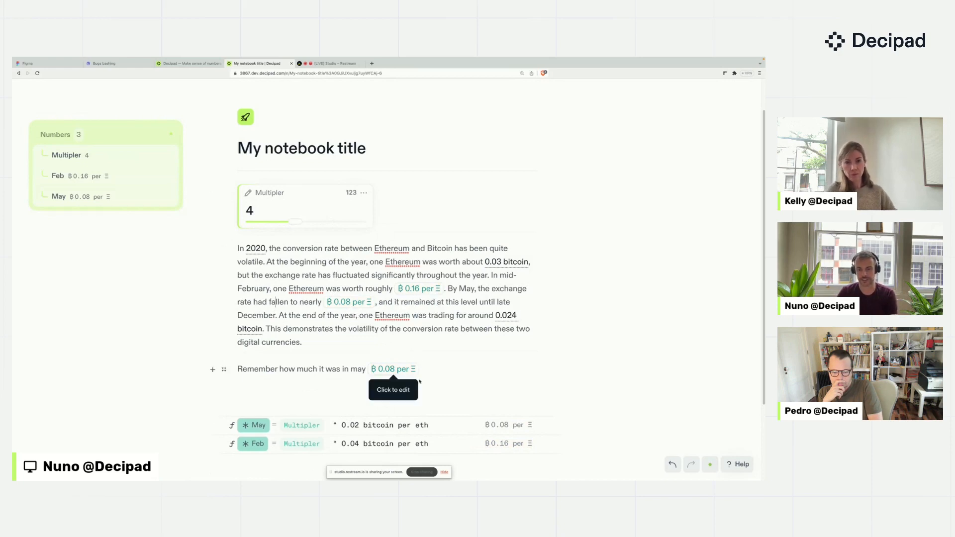
{"action": "left_click", "coordinate": [328, 345]}
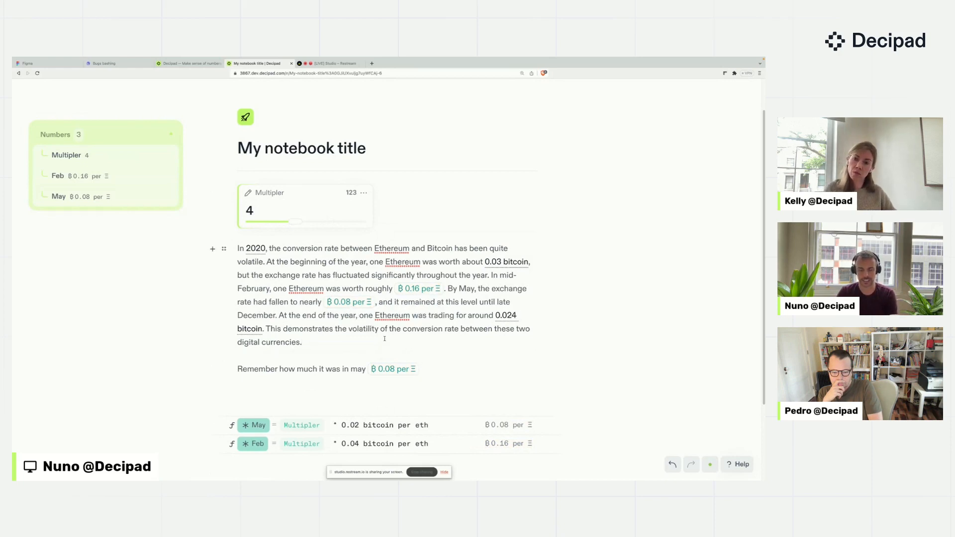
- Import the bamboohr.csv file from the Desktop as a CSV block below the variable definitions
{"action": "scroll", "coordinate": [379, 336], "scroll_direction": "down", "scroll_amount": 2}
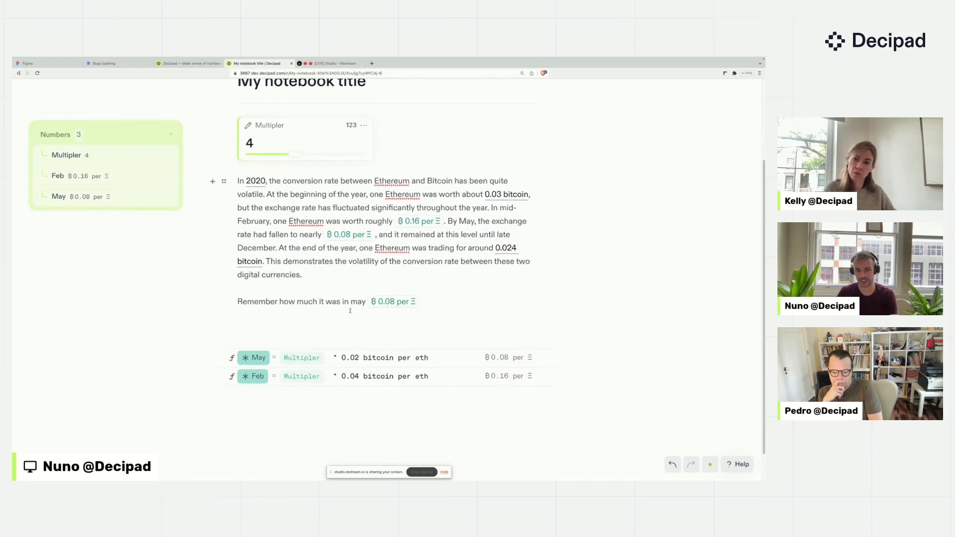
{"action": "left_click", "coordinate": [327, 407]}
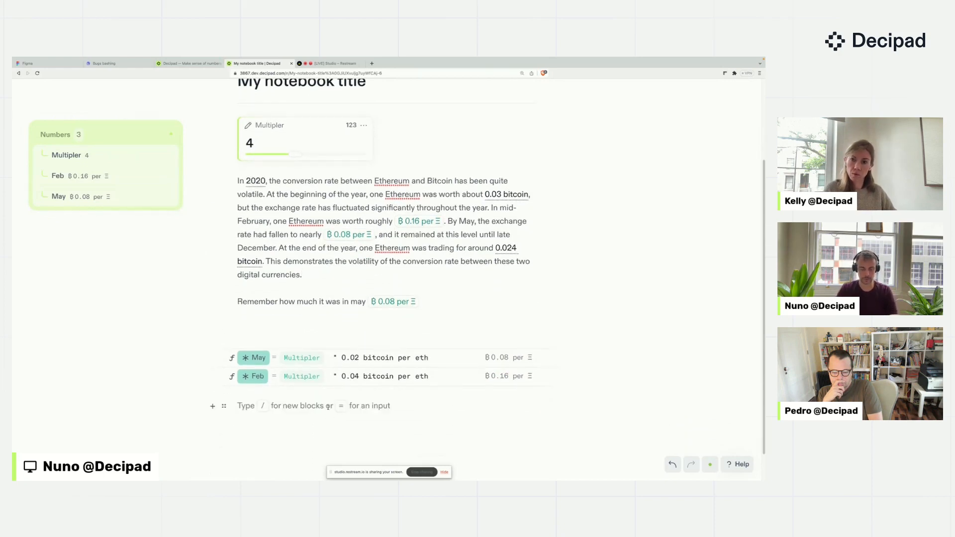
{"action": "type", "text": "/csv"}
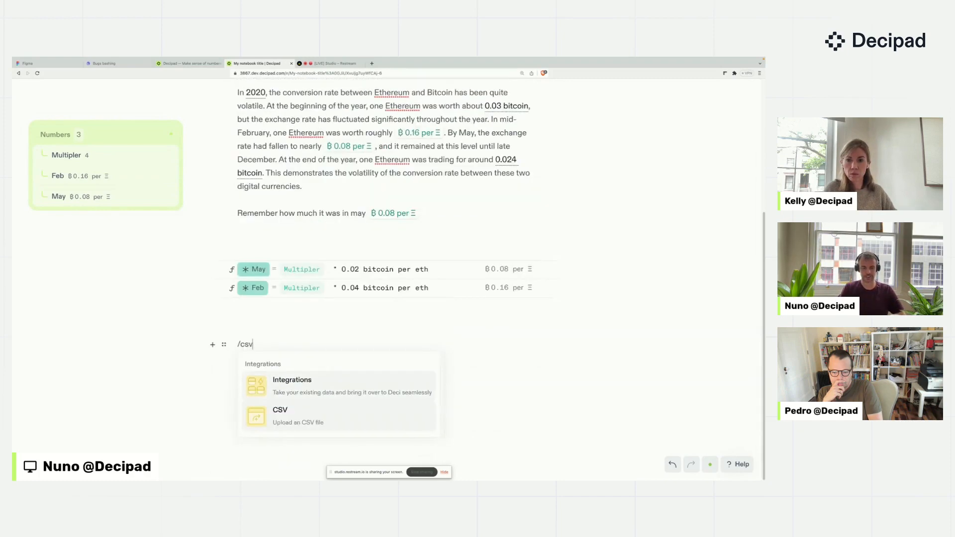
{"action": "key", "text": "Down"}
{"action": "key", "text": "Return"}
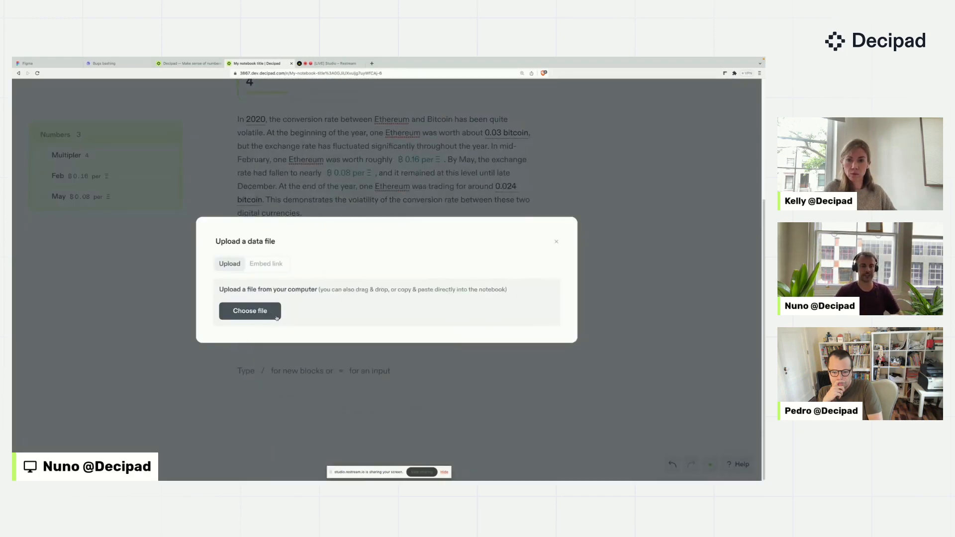
{"action": "left_click", "coordinate": [273, 315]}
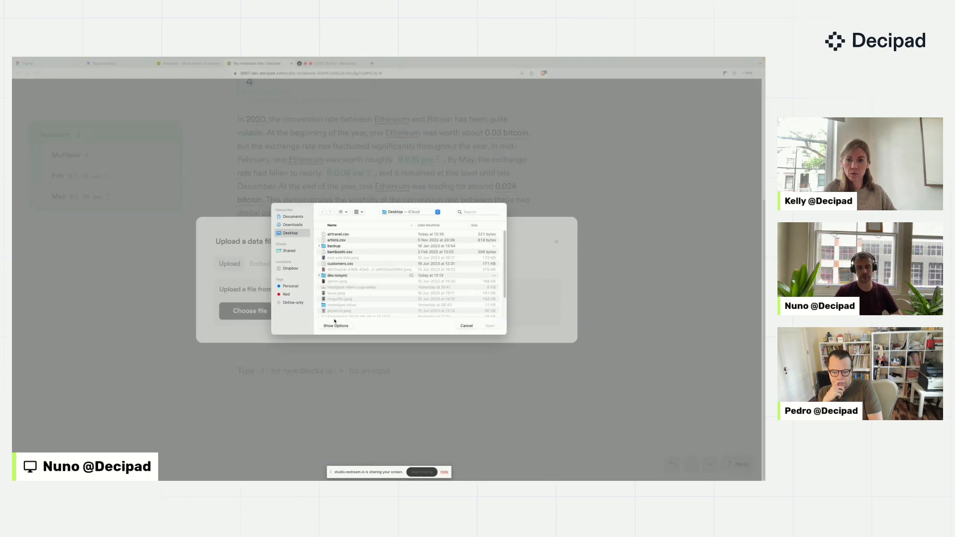
{"action": "left_click", "coordinate": [346, 264]}
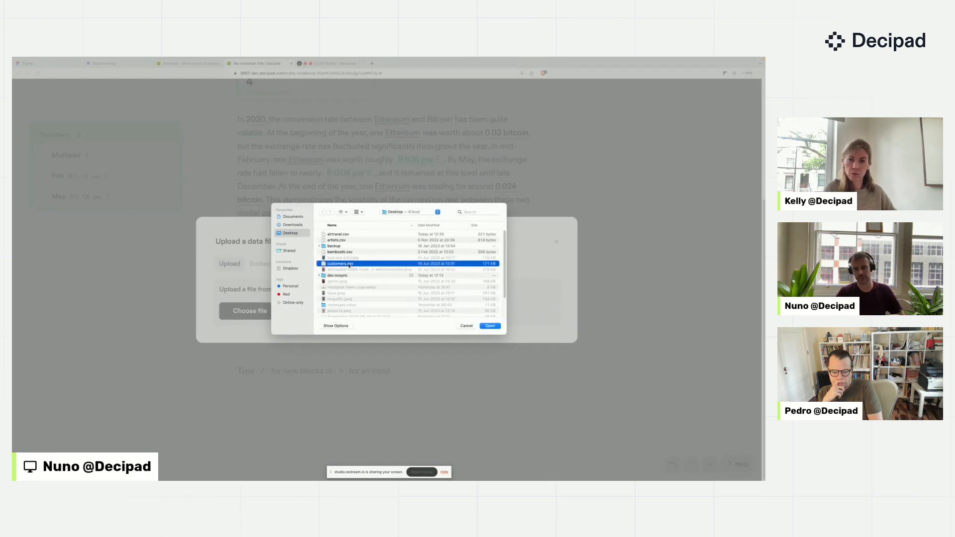
{"action": "double_click", "coordinate": [346, 253]}
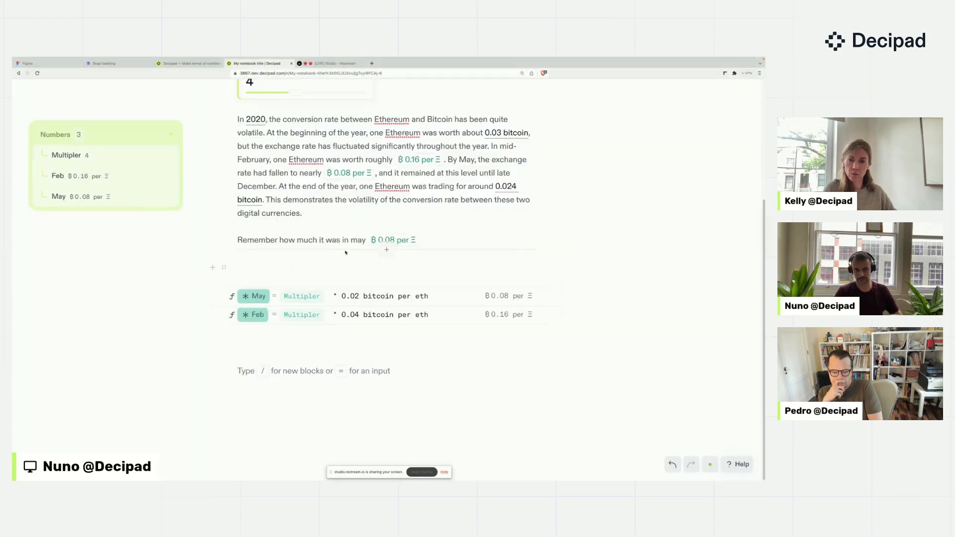
- Make the first row of the imported CSV table its header row, checking the rows in the block's preview
{"action": "scroll", "coordinate": [382, 347], "scroll_direction": "down", "scroll_amount": 3}
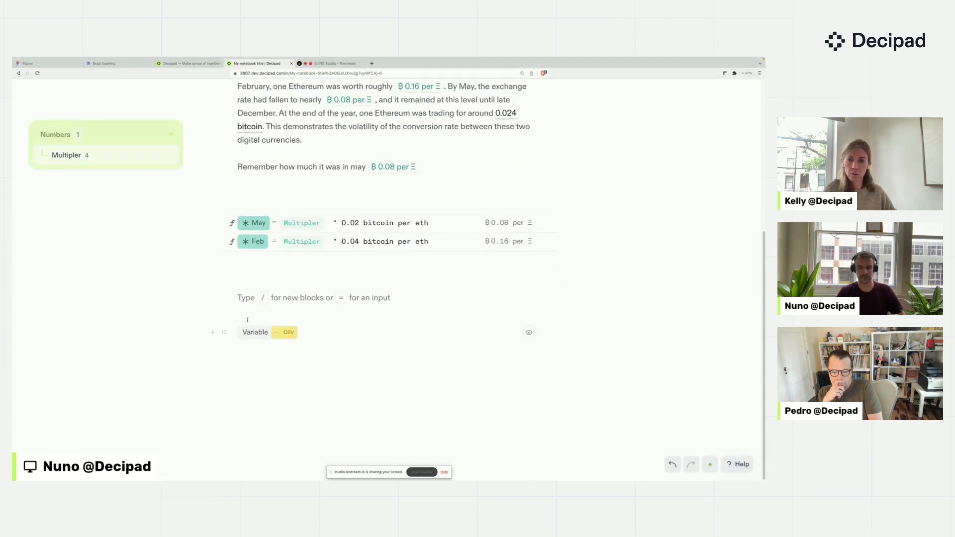
{"action": "left_click", "coordinate": [529, 332]}
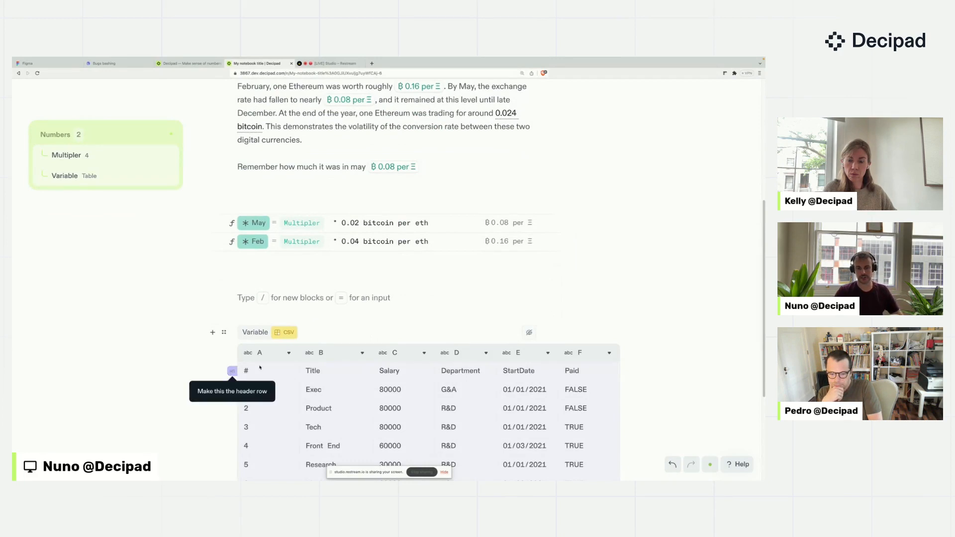
{"action": "left_click", "coordinate": [529, 333]}
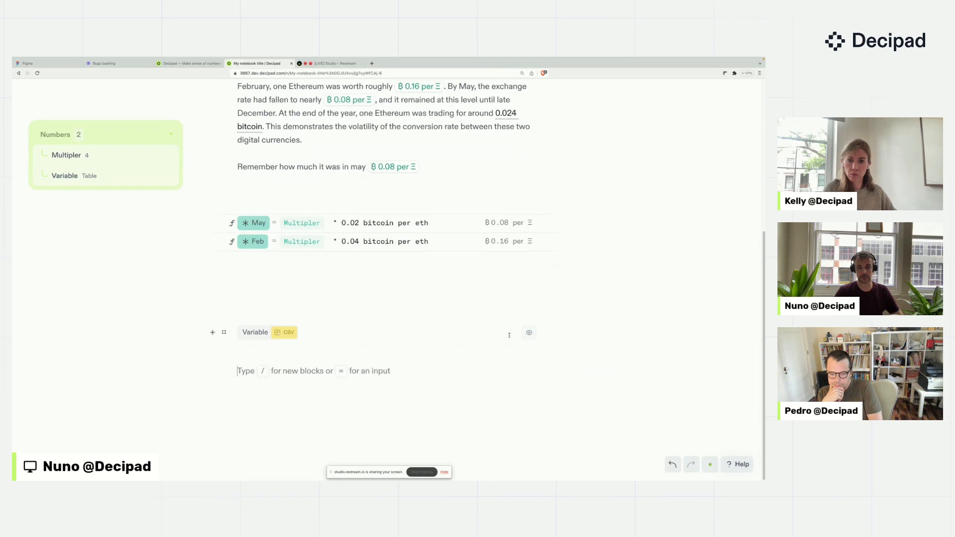
{"action": "left_click", "coordinate": [528, 333]}
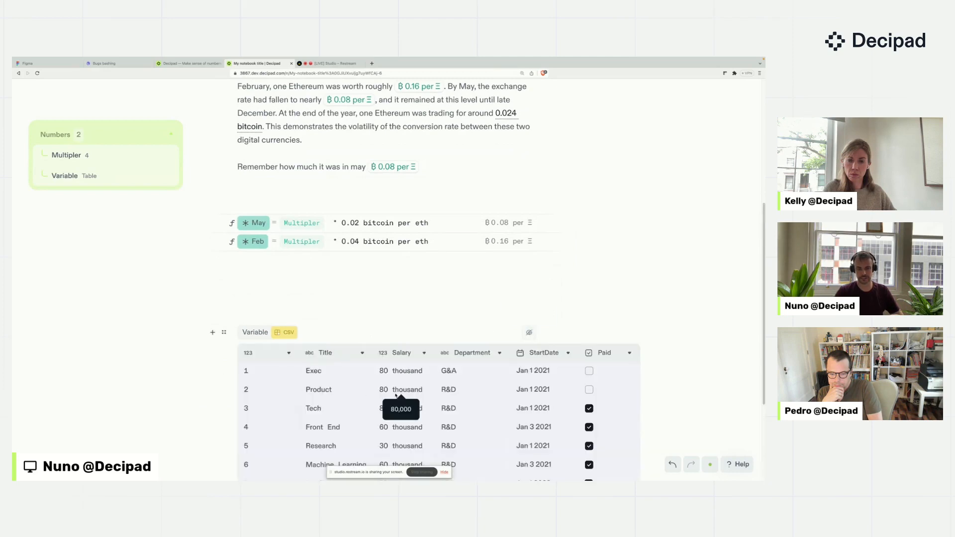
{"action": "scroll", "coordinate": [329, 368], "scroll_direction": "down", "scroll_amount": 2}
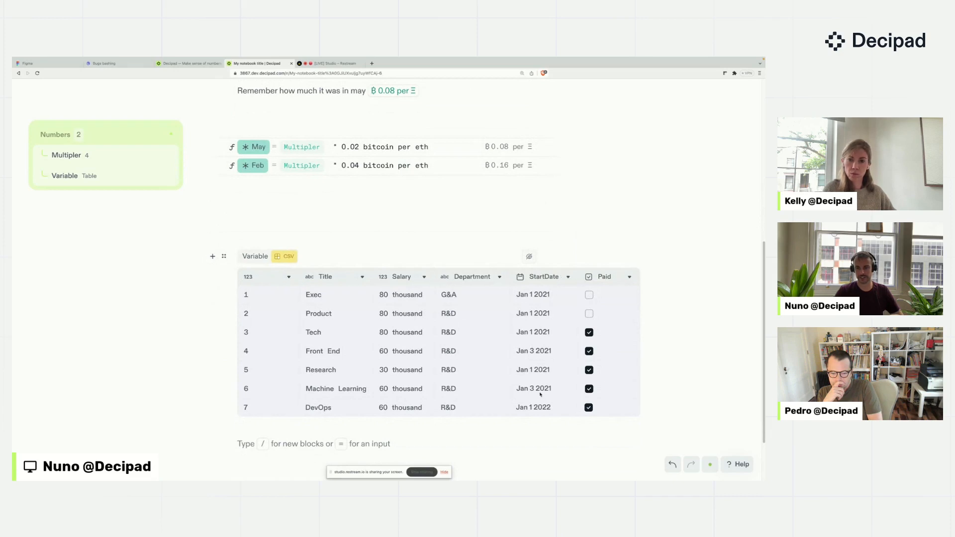
{"action": "left_click", "coordinate": [530, 257]}
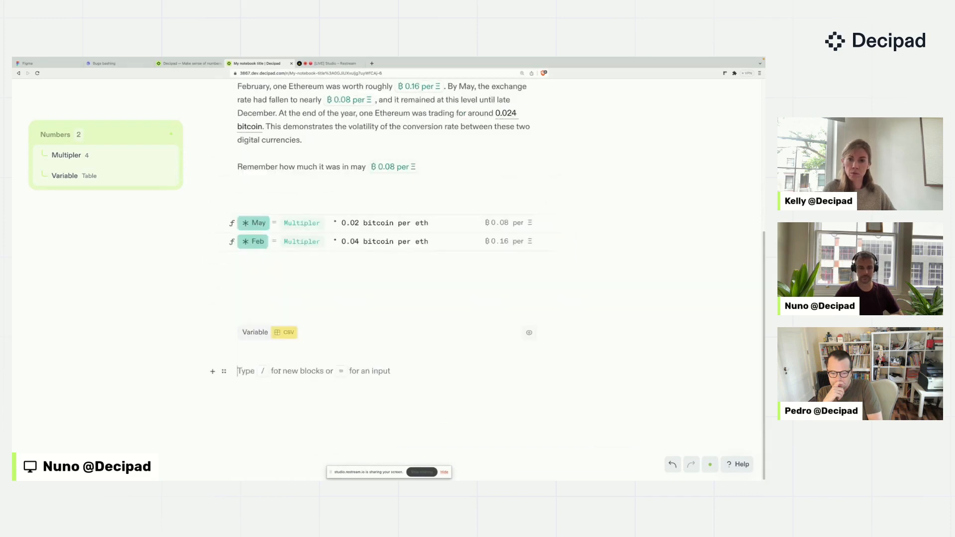
- Insert a pivot data view below the CSV block with Variable as its source
{"action": "type", "text": "/pivot"}
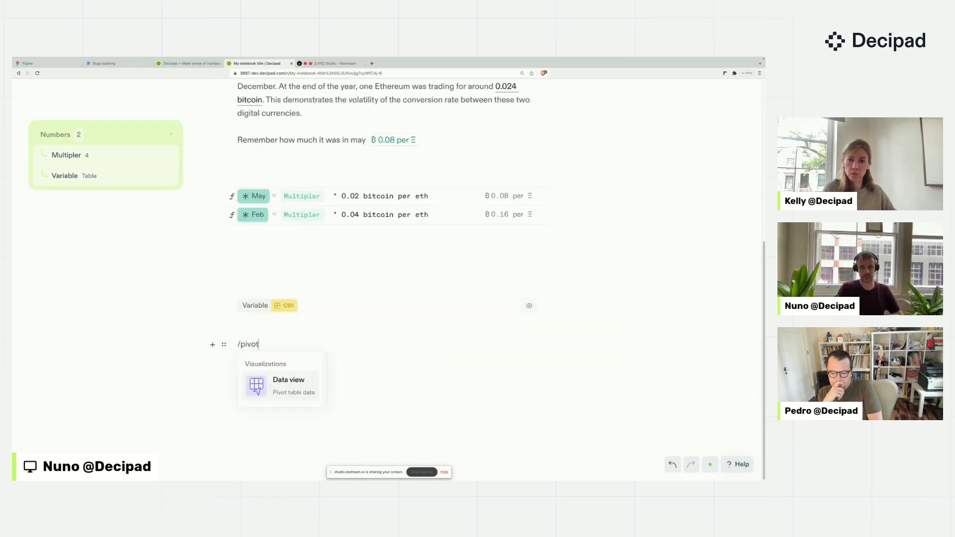
{"action": "key", "text": "Return"}
{"action": "left_click", "coordinate": [342, 347]}
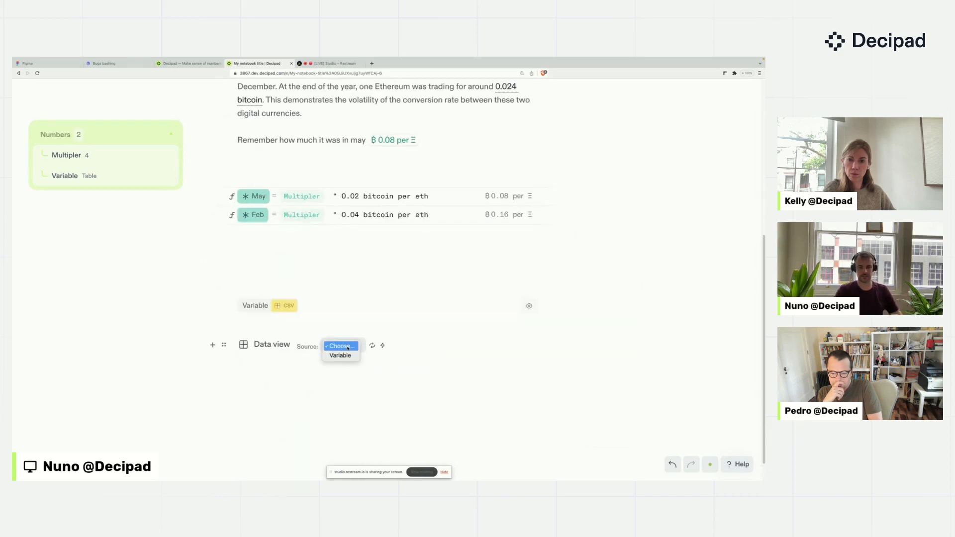
{"action": "left_click", "coordinate": [341, 355]}
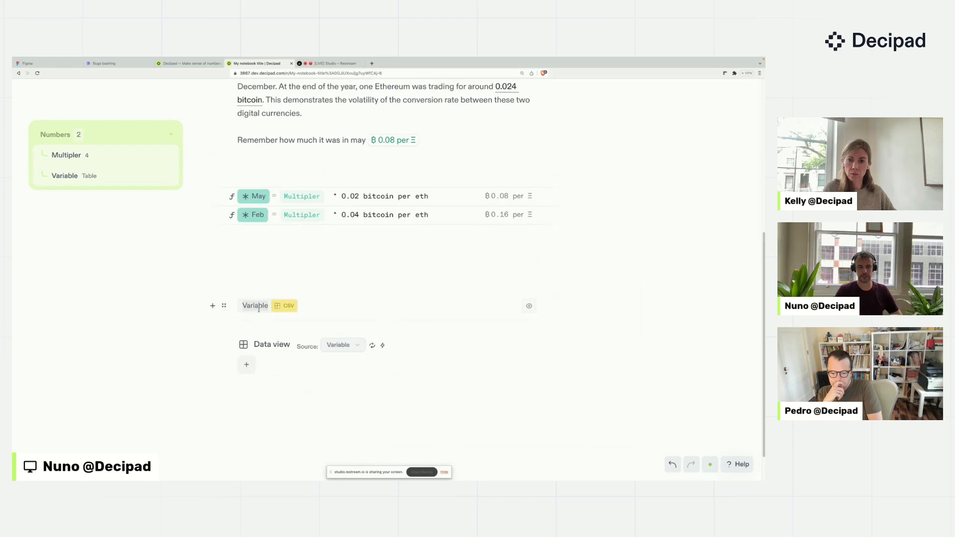
{"action": "key", "text": "Return"}
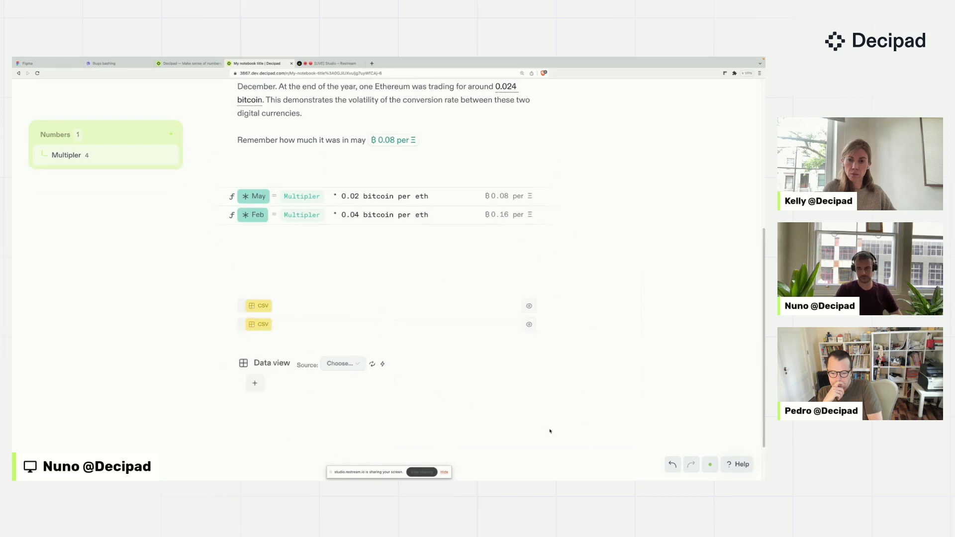
{"action": "left_click", "coordinate": [672, 465]}
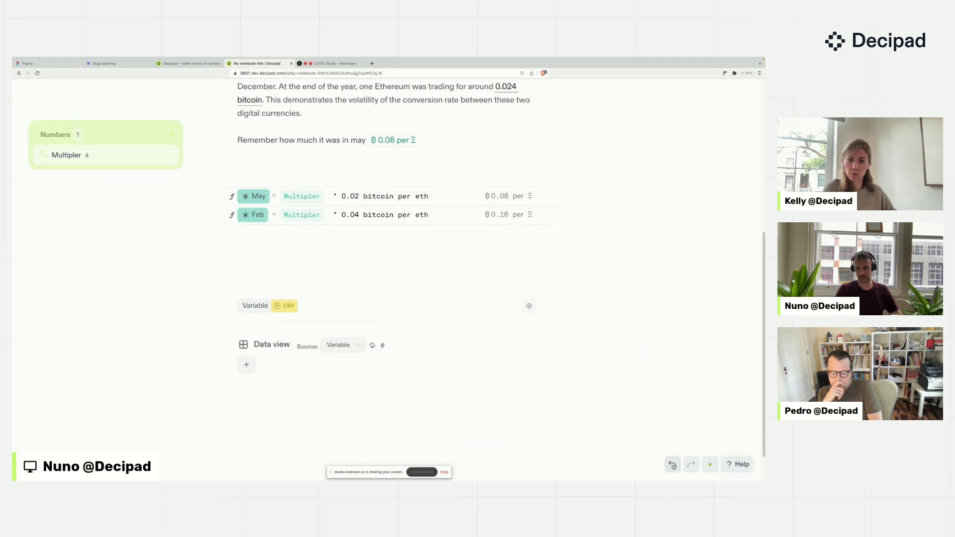
- Rename the imported CSV variable as Pivot and add Salary and Title columns to its data view
{"action": "double_click", "coordinate": [257, 307]}
{"action": "type", "text": "Pivot"}
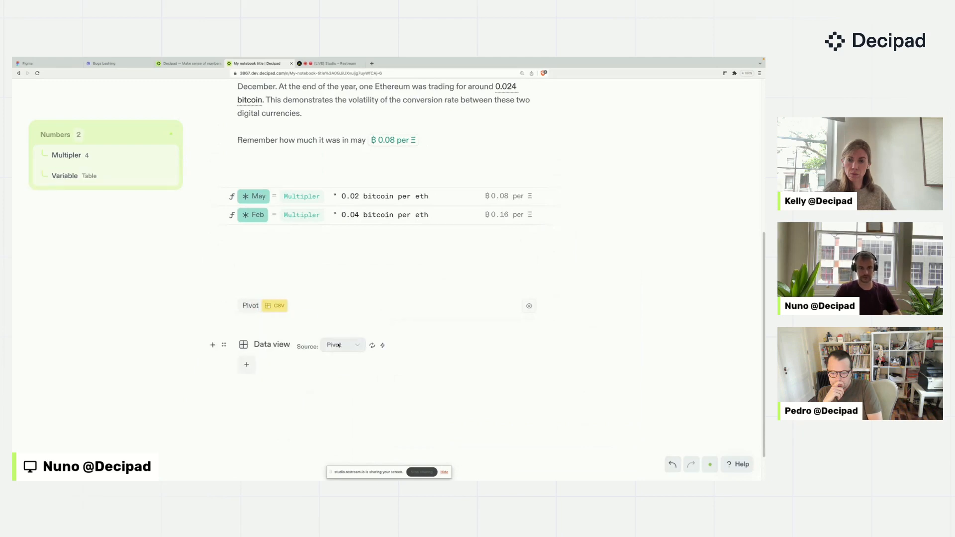
{"action": "left_click", "coordinate": [246, 365]}
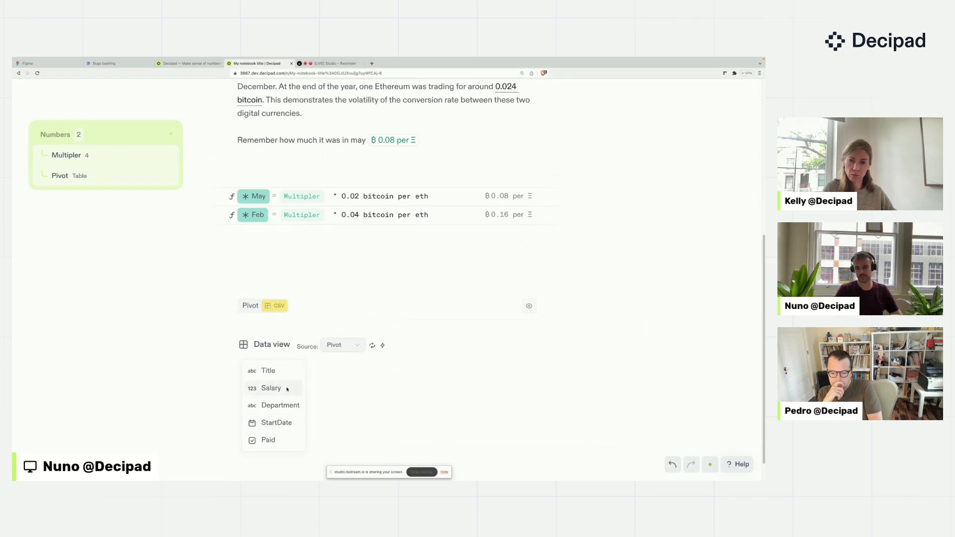
{"action": "left_click", "coordinate": [287, 389]}
{"action": "left_click", "coordinate": [298, 368]}
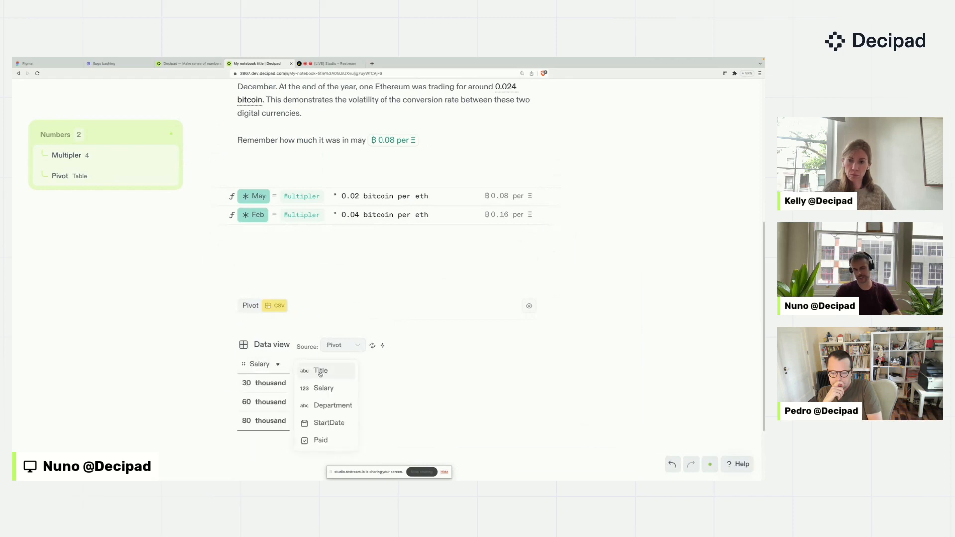
{"action": "left_click", "coordinate": [320, 372]}
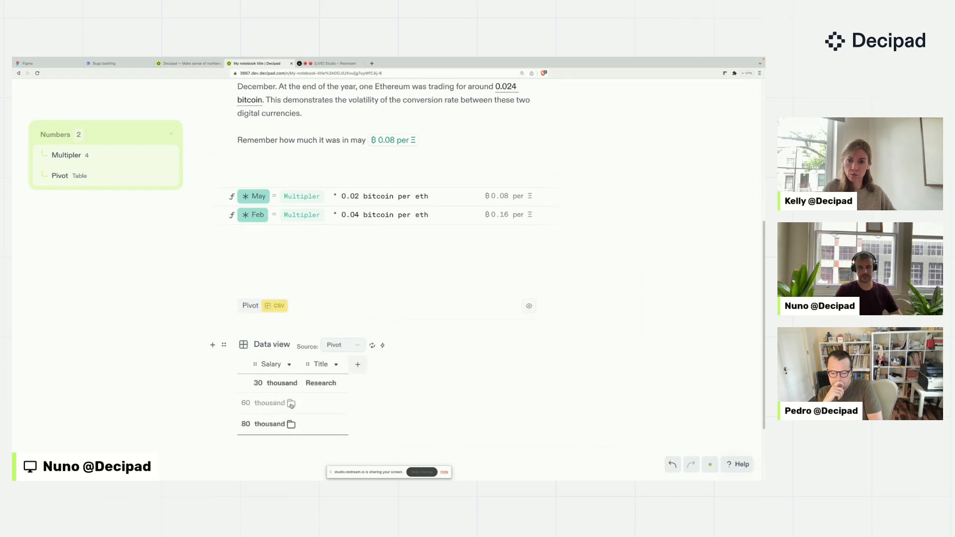
- Expand and collapse the 60 thousand and 80 thousand salary groups in the data view
{"action": "left_click", "coordinate": [291, 404]}
{"action": "left_click", "coordinate": [291, 404]}
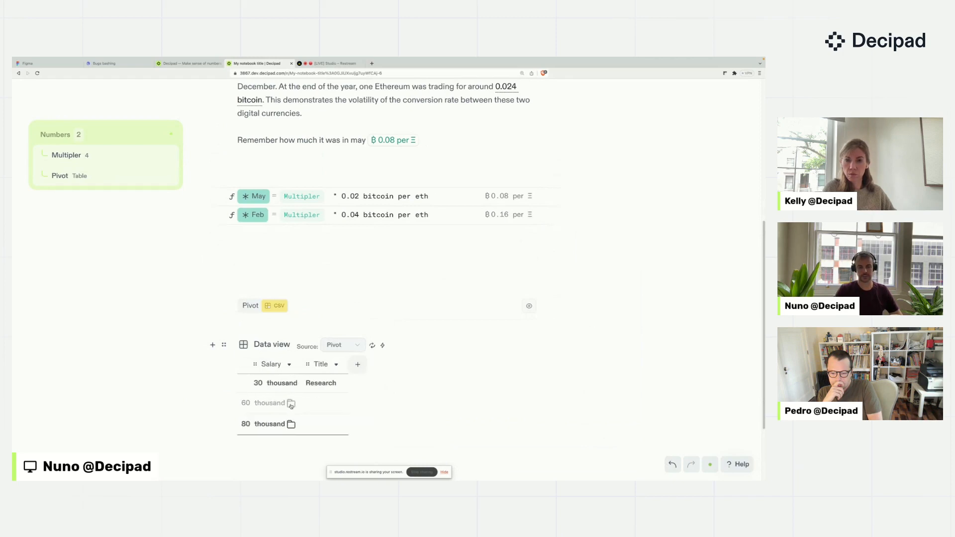
{"action": "left_click", "coordinate": [291, 425]}
{"action": "left_click", "coordinate": [291, 424]}
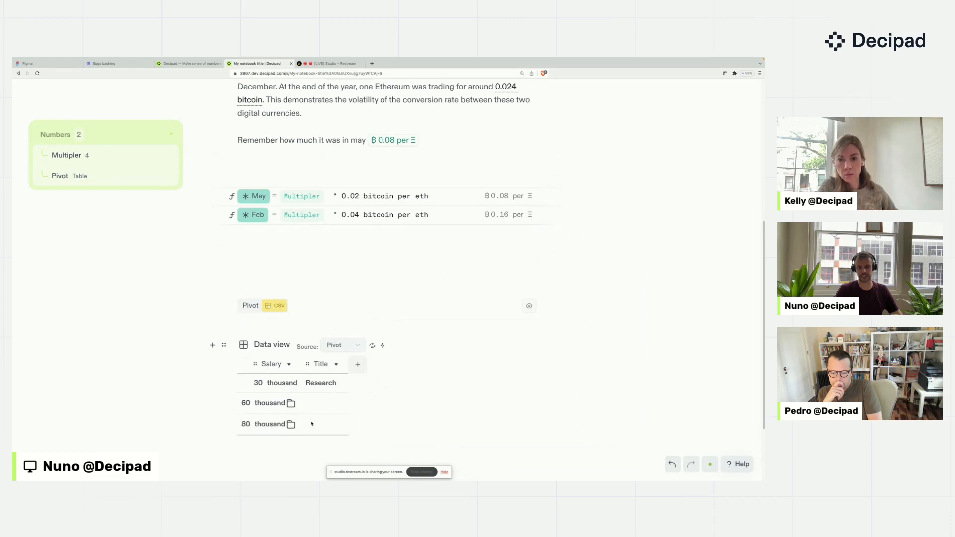
- Insert a second pivot data view below the first one with Pivot as its source
{"action": "scroll", "coordinate": [269, 353], "scroll_direction": "down", "scroll_amount": 2}
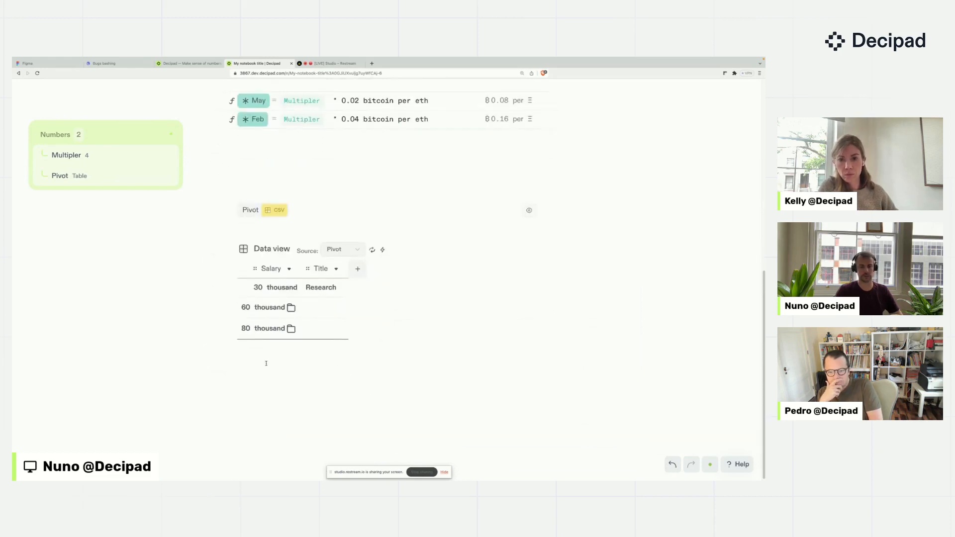
{"action": "left_click", "coordinate": [267, 368]}
{"action": "type", "text": "/pivot"}
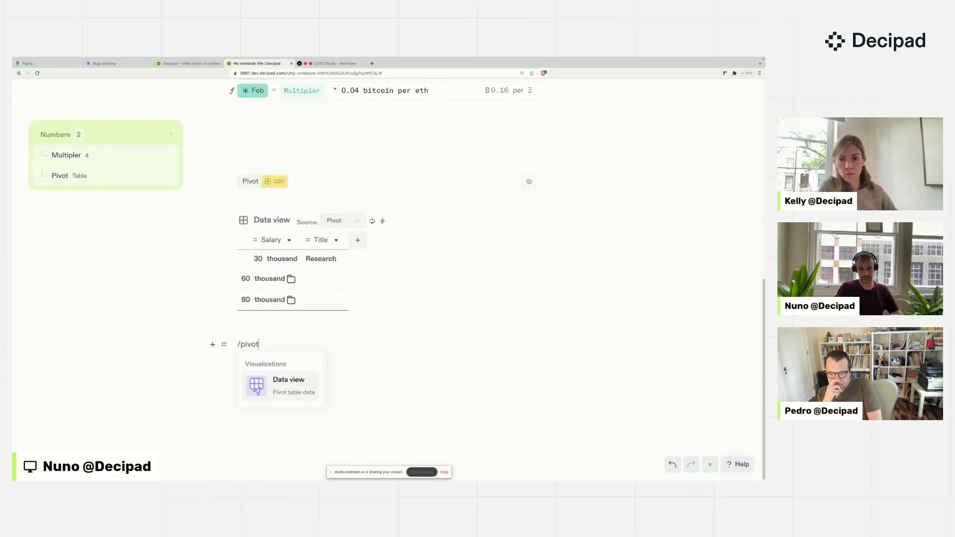
{"action": "key", "text": "Return"}
{"action": "left_click", "coordinate": [343, 344]}
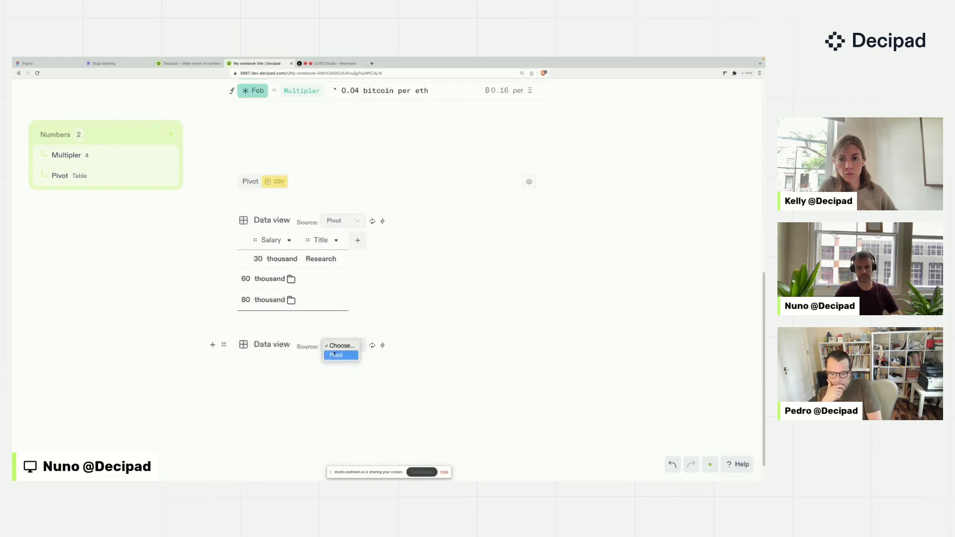
{"action": "left_click", "coordinate": [339, 354]}
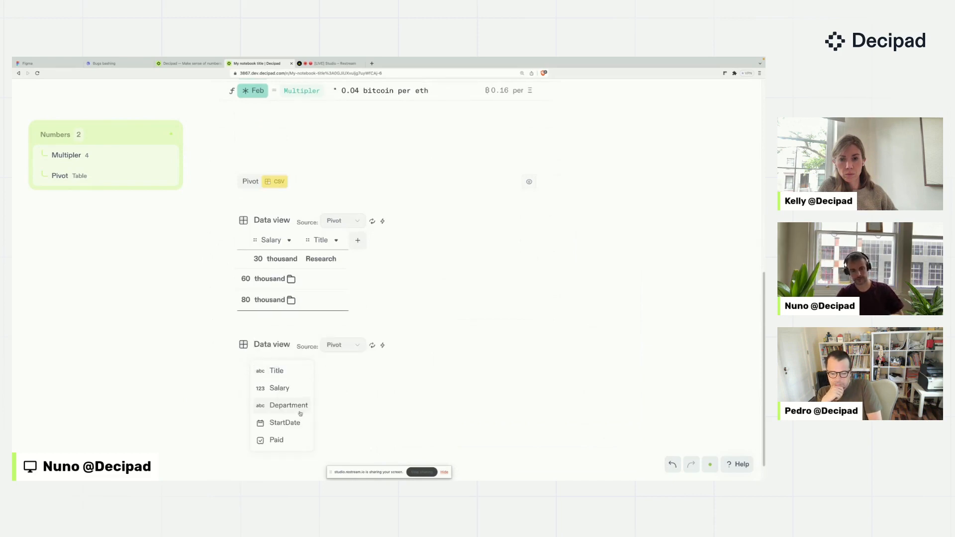
- Add StartDate and Salary columns to the second data view
{"action": "left_click", "coordinate": [291, 423]}
{"action": "left_click", "coordinate": [309, 364]}
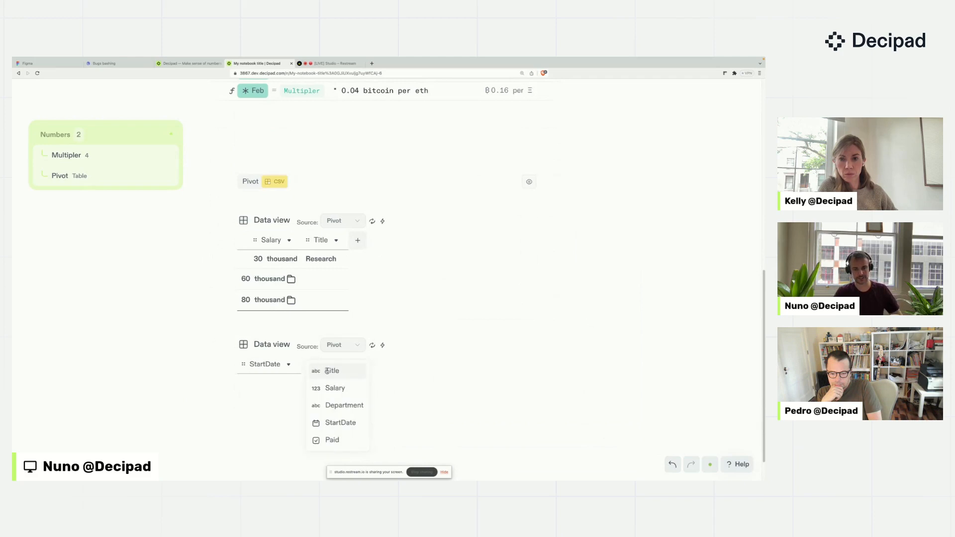
{"action": "left_click", "coordinate": [343, 388]}
- Round the second data view's StartDate column to the month and aggregate its Salary column by average
{"action": "left_click", "coordinate": [288, 365]}
{"action": "mouse_move", "coordinate": [321, 397]}
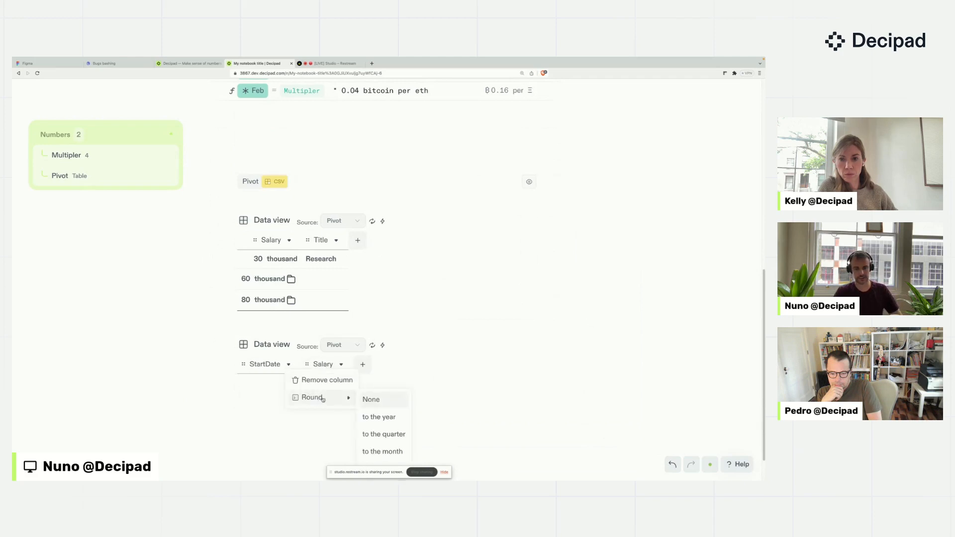
{"action": "left_click", "coordinate": [393, 451]}
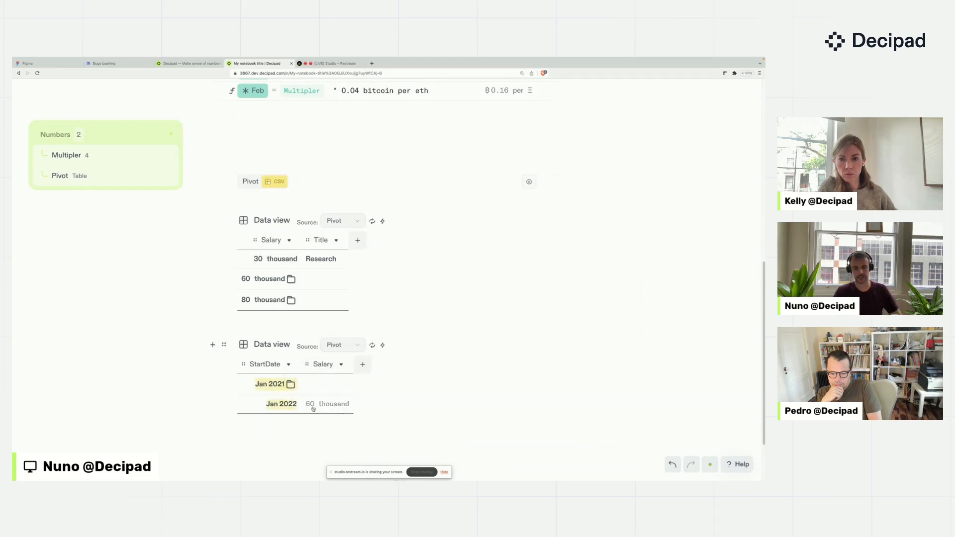
{"action": "left_click", "coordinate": [341, 365]}
{"action": "mouse_move", "coordinate": [365, 397]}
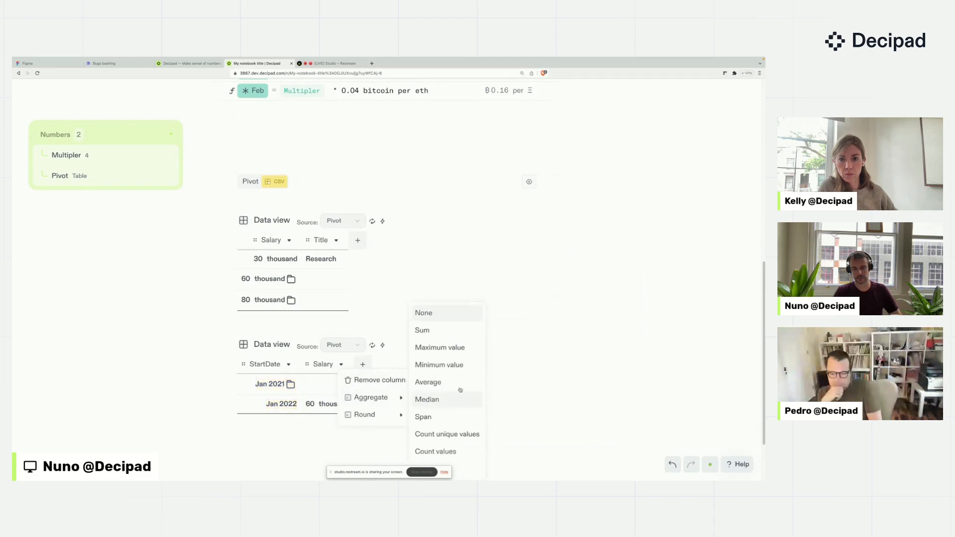
{"action": "left_click", "coordinate": [444, 383]}
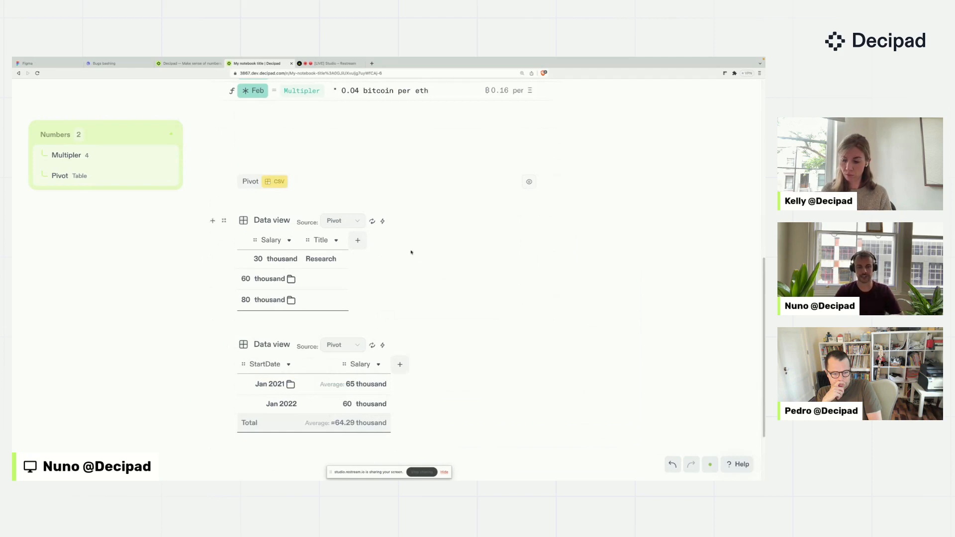
- Write "In 2021 the average salary was" below the second data view and complete the sentence with the linked Jan 2021 average salary
{"action": "scroll", "coordinate": [253, 185], "scroll_direction": "down", "scroll_amount": 2}
{"action": "left_click", "coordinate": [325, 361]}
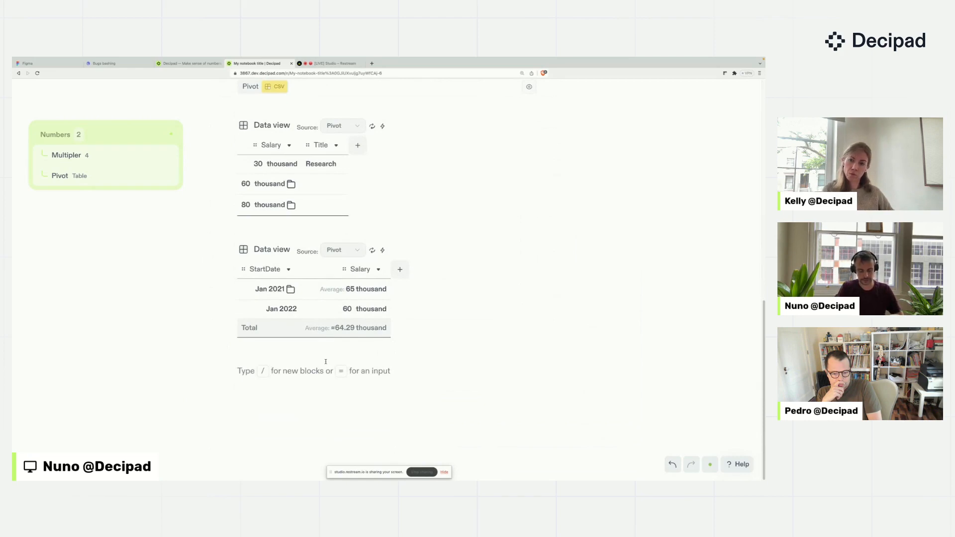
{"action": "type", "text": "In 2021 the average salary was"}
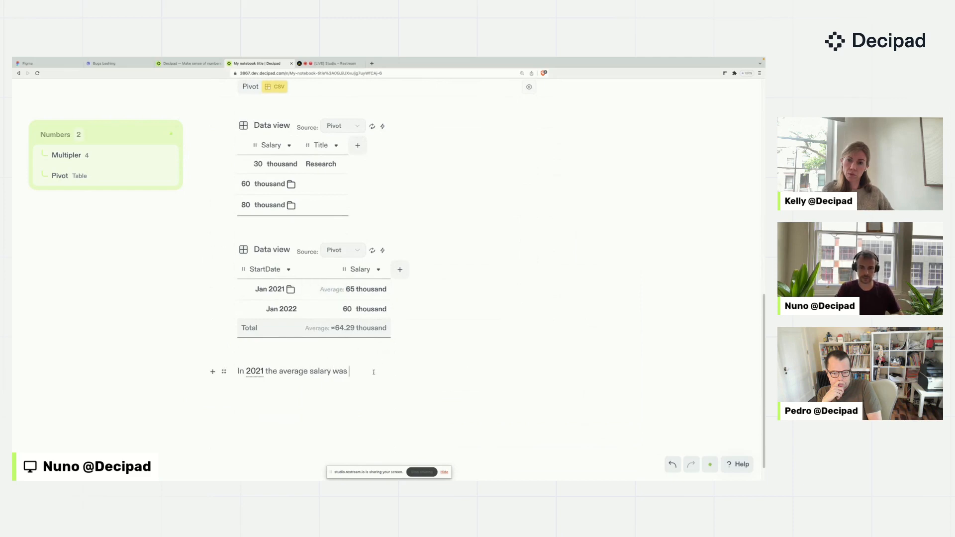
{"action": "left_click_drag", "start_coordinate": [369, 289], "coordinate": [363, 373]}
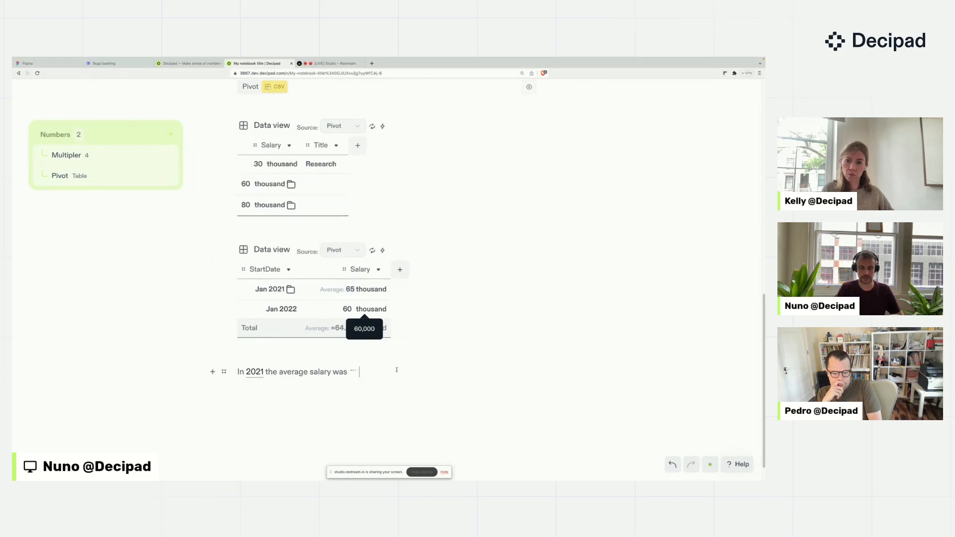
{"action": "type", "text": "."}
- Turn the sentence's inline average salary into an input and add another formula line below it
{"action": "left_click", "coordinate": [354, 373]}
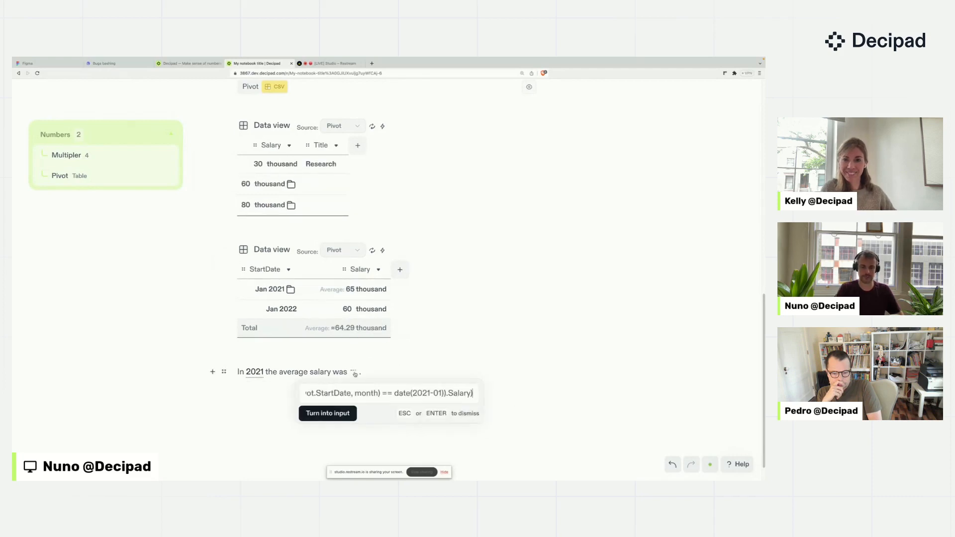
{"action": "left_click", "coordinate": [333, 414]}
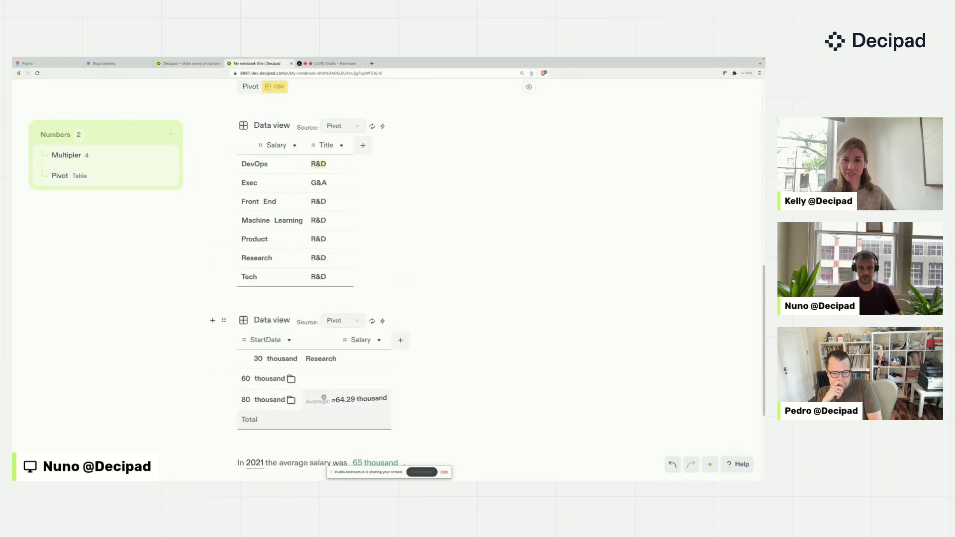
{"action": "scroll", "coordinate": [369, 416], "scroll_direction": "down", "scroll_amount": 1}
{"action": "scroll", "coordinate": [370, 416], "scroll_direction": "down", "scroll_amount": 2}
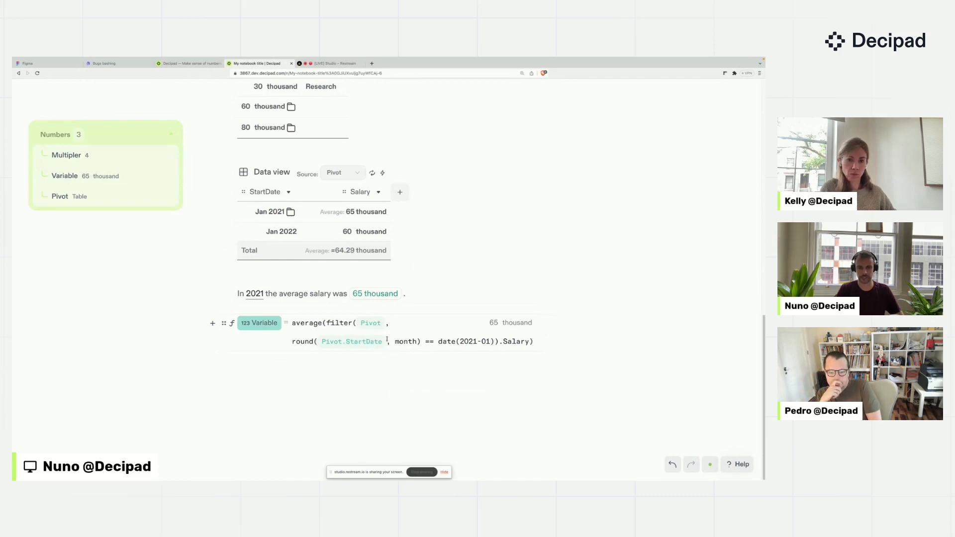
{"action": "left_click", "coordinate": [385, 355]}
- Rename the variable holding the average salary formula as 2021Salaries
{"action": "double_click", "coordinate": [260, 322]}
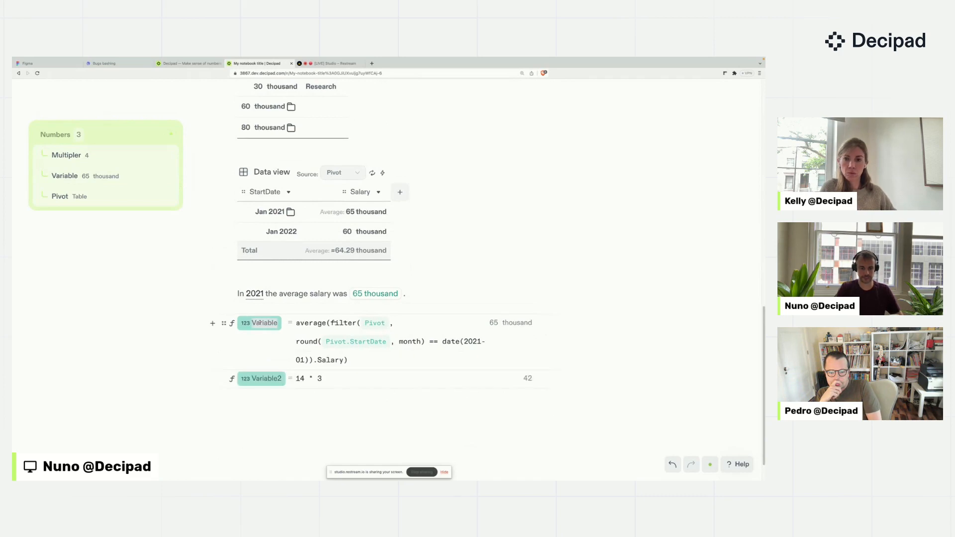
{"action": "type", "text": "2021Salarie"}
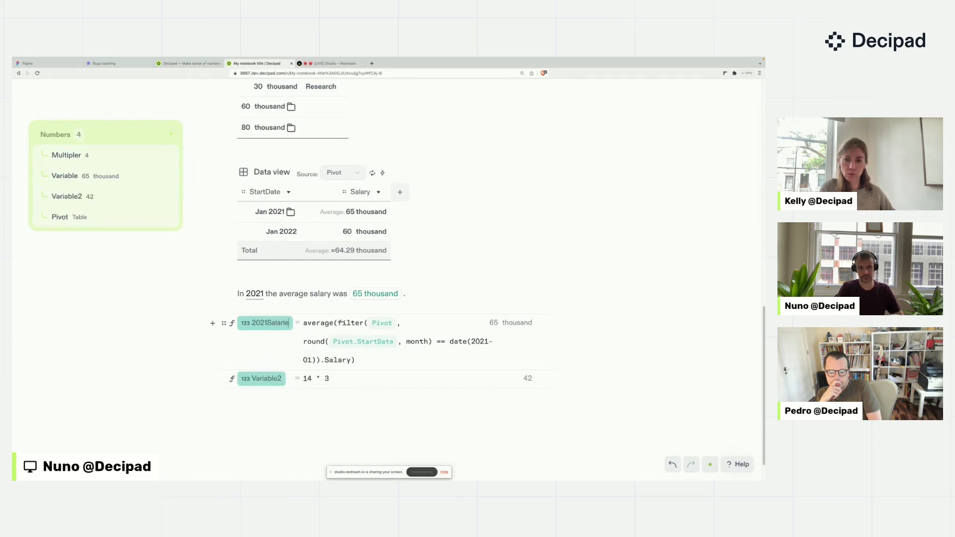
{"action": "type", "text": "s"}
- Copy the average salary formula and clear the example expression 14 * 3 from Variable2
{"action": "mouse_move", "coordinate": [359, 360]}
{"action": "left_mouse_down"}
{"action": "mouse_move", "coordinate": [325, 343]}
{"action": "mouse_move", "coordinate": [320, 325]}
{"action": "mouse_move", "coordinate": [298, 323]}
{"action": "mouse_move", "coordinate": [358, 323]}
{"action": "mouse_move", "coordinate": [359, 354]}
{"action": "left_mouse_up"}
{"action": "left_click", "coordinate": [322, 383]}
{"action": "key", "text": "BackSpace"}
{"action": "key", "text": "BackSpace"}
{"action": "key", "text": "BackSpace"}
{"action": "key", "text": "BackSpace"}
{"action": "key", "text": "BackSpace"}
{"action": "key", "text": "BackSpace"}
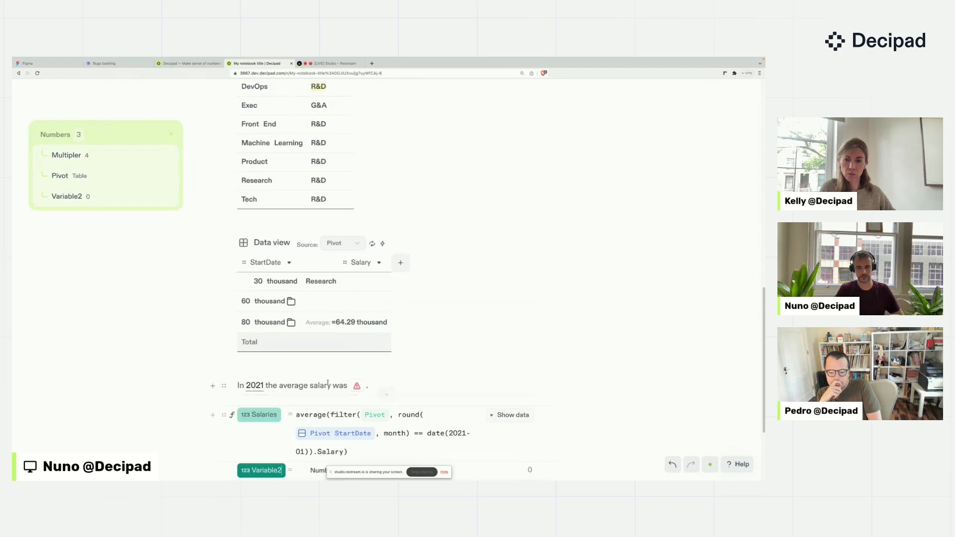
- Fill Variable2 with the copied formula as plain text: average(filter(Pivot, round(List PivotStartDate, month) == date(2022-01)).Salary)
{"action": "scroll", "coordinate": [328, 383], "scroll_direction": "down", "scroll_amount": 3}
{"action": "left_click", "coordinate": [310, 74]}
{"action": "type", "text": "average(filter(Pivot , round(List Pivot StartDate , month) == date(2021-01)).Salary)"}
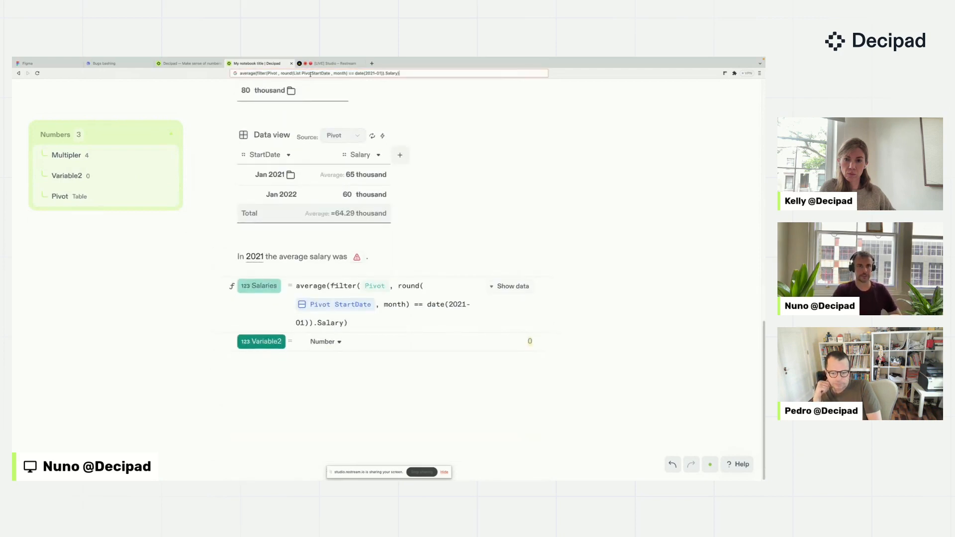
{"action": "key", "text": "ctrl+a"}
{"action": "key", "text": "BackSpace"}
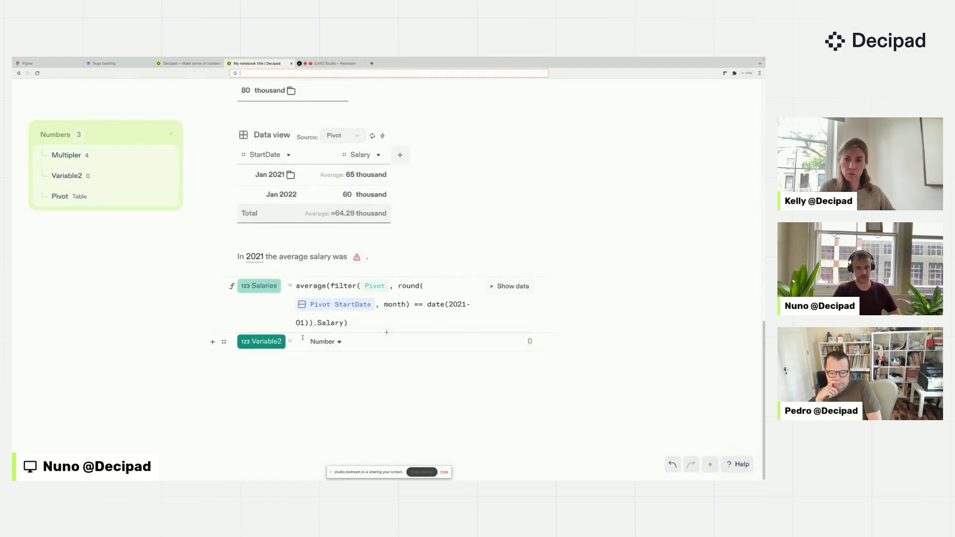
{"action": "left_click", "coordinate": [303, 338]}
{"action": "type", "text": "average(filter( Pivot , round(List PivotStartDate , month) == date(2021-01)).Salary)"}
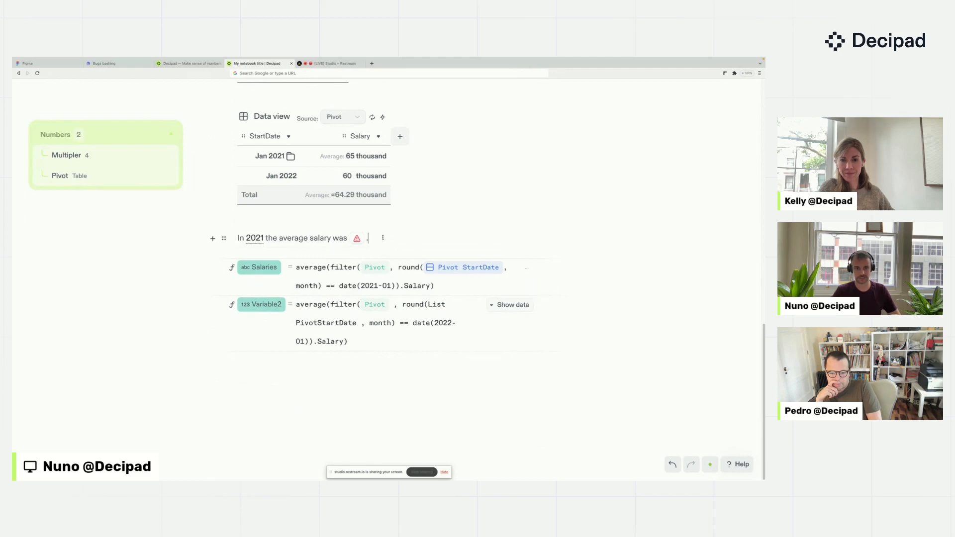
- Replace the broken value in the 2021 salary sentence with the Jan 2021 average from the data view and turn it into an input
{"action": "key", "text": "BackSpace"}
{"action": "key", "text": "BackSpace"}
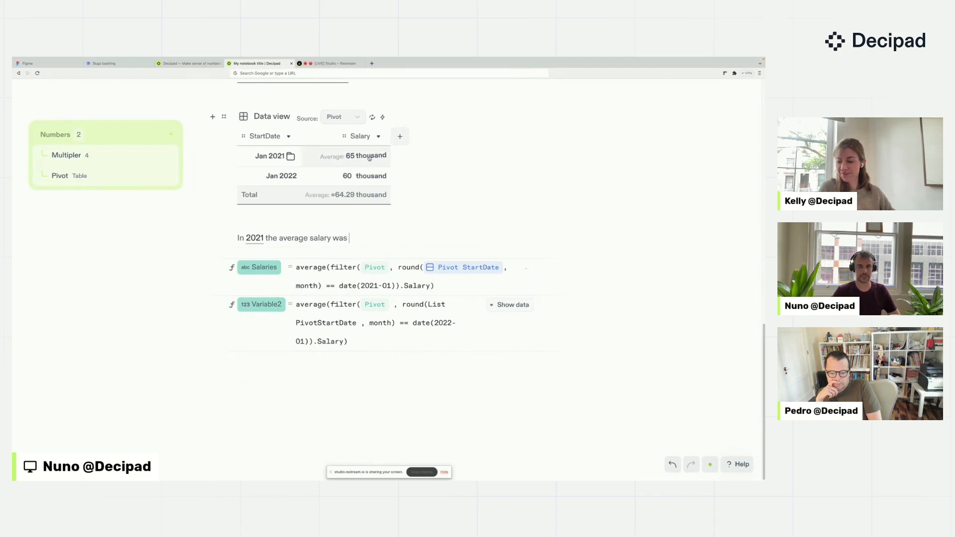
{"action": "left_click_drag", "start_coordinate": [369, 156], "coordinate": [370, 239]}
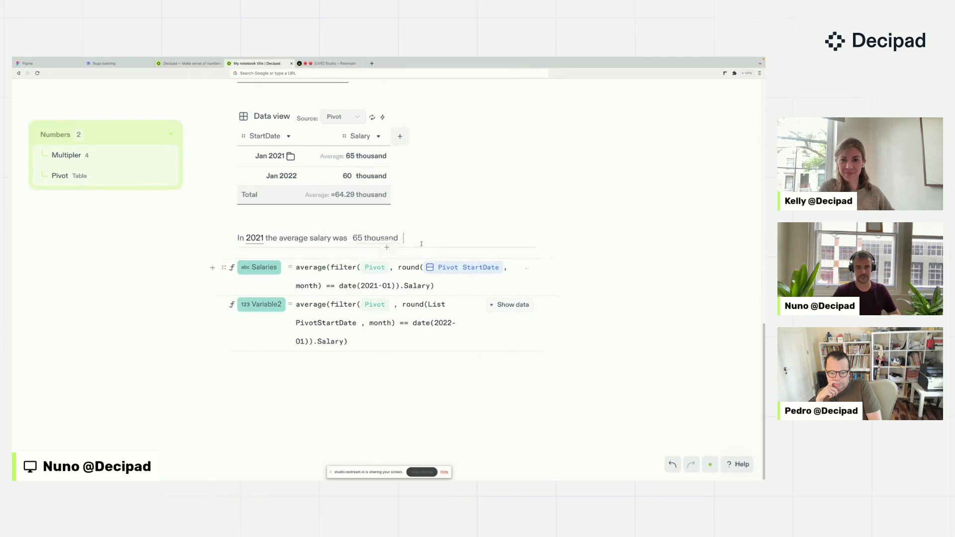
{"action": "left_click", "coordinate": [376, 240]}
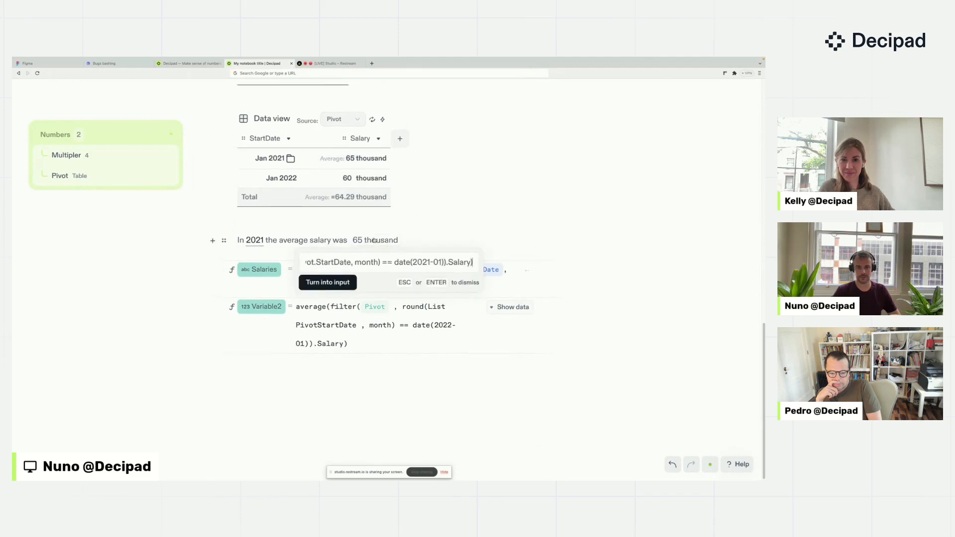
{"action": "left_click", "coordinate": [344, 286]}
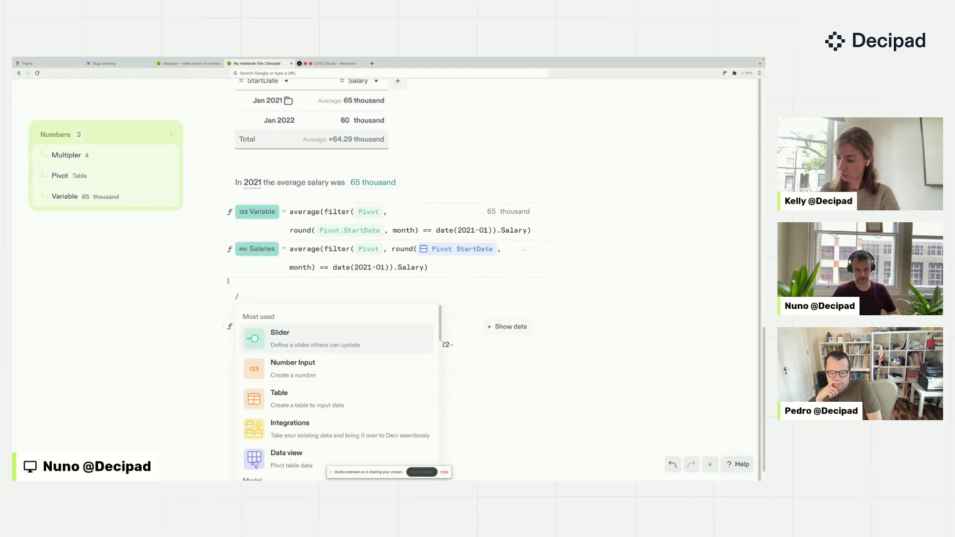
- Delete the stray slash line between the Salaries and Variable2 formulas
{"action": "left_click", "coordinate": [228, 303]}
{"action": "left_click", "coordinate": [222, 299]}
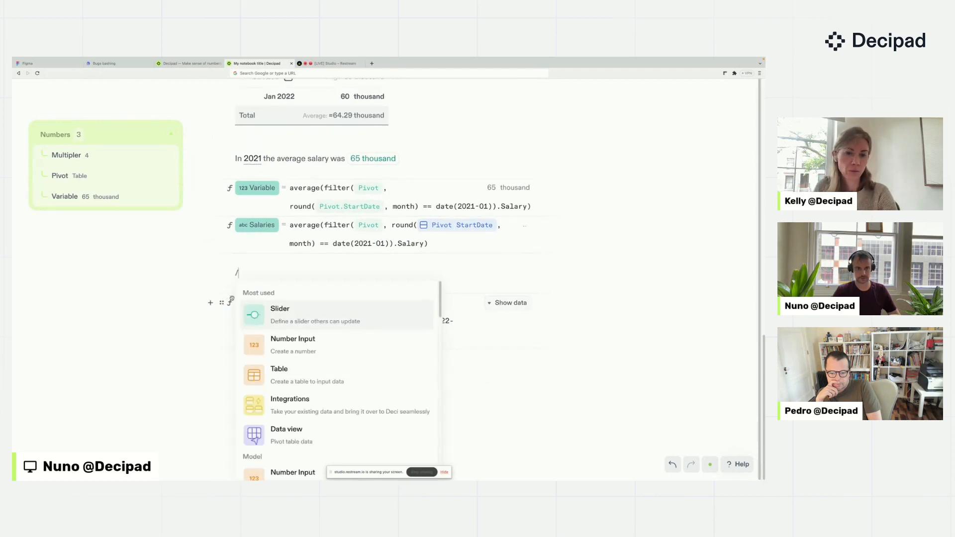
{"action": "left_click", "coordinate": [222, 273]}
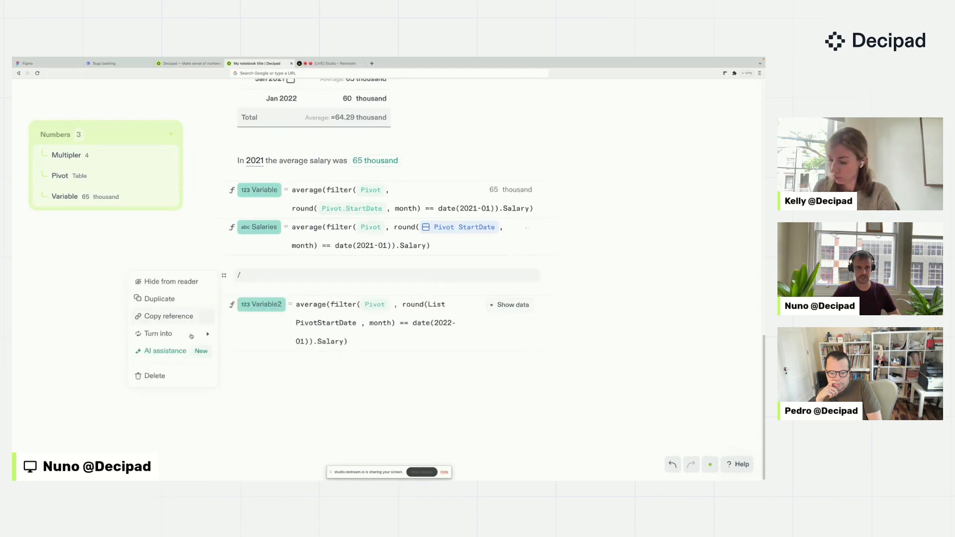
{"action": "left_click", "coordinate": [178, 377]}
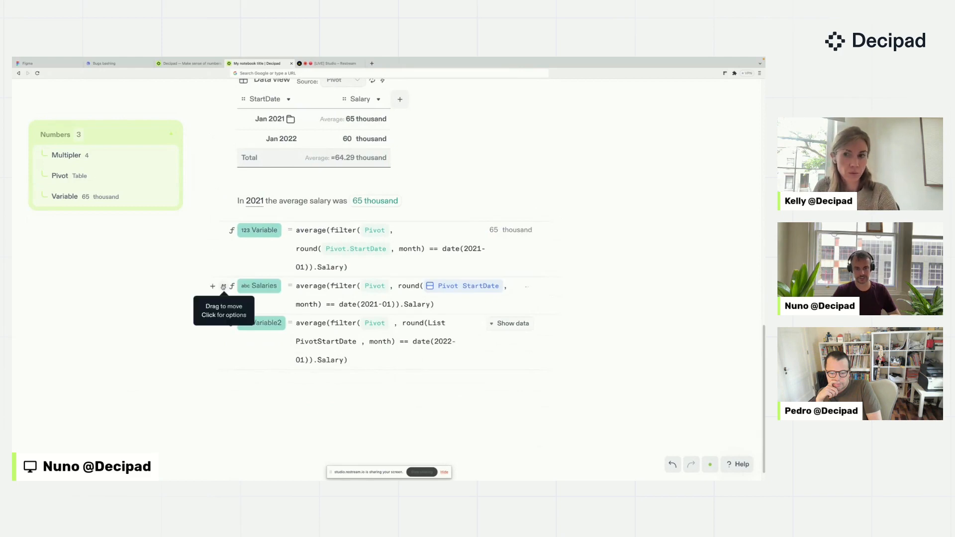
- Delete the Salaries formula, select the word List in the Variable2 formula and open that formula's block options
{"action": "left_click", "coordinate": [223, 286]}
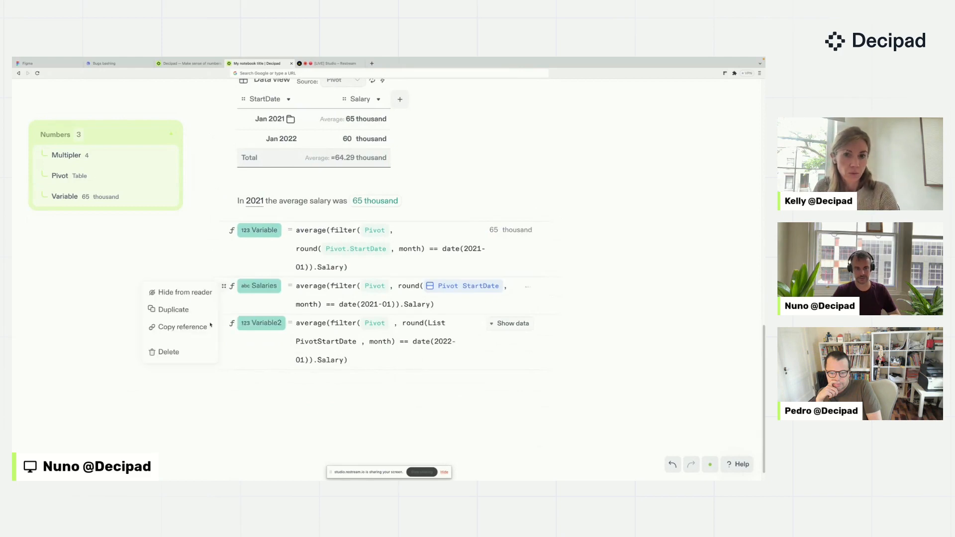
{"action": "left_click", "coordinate": [184, 353]}
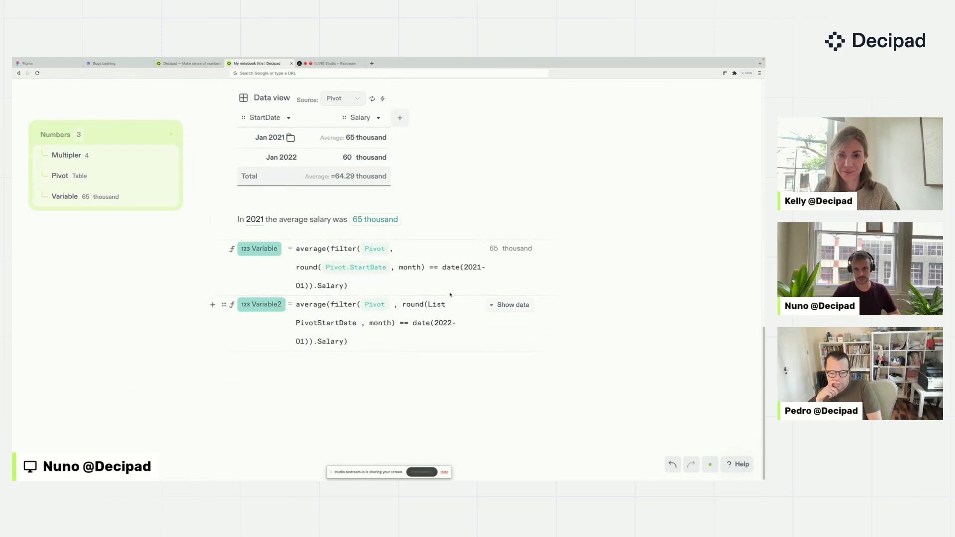
{"action": "left_click", "coordinate": [438, 305]}
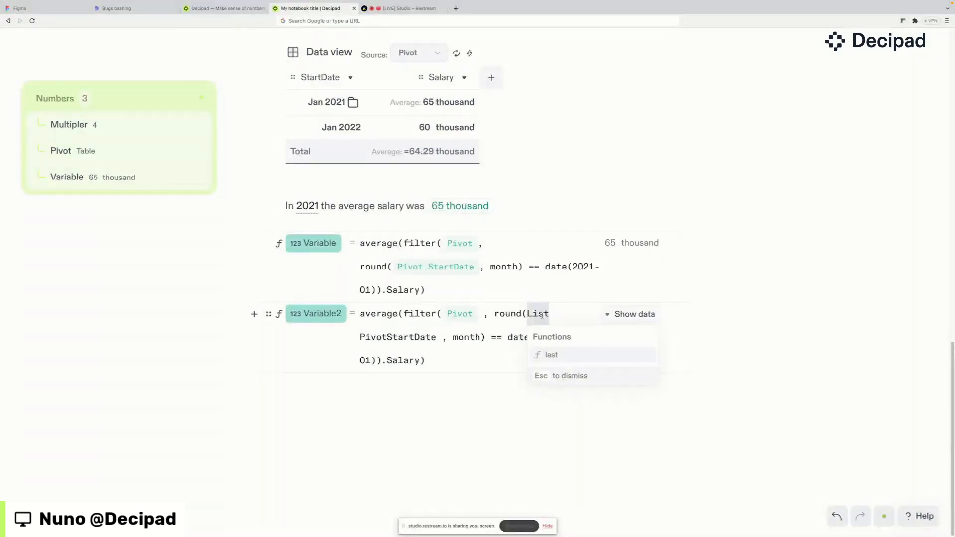
{"action": "left_click", "coordinate": [268, 314]}
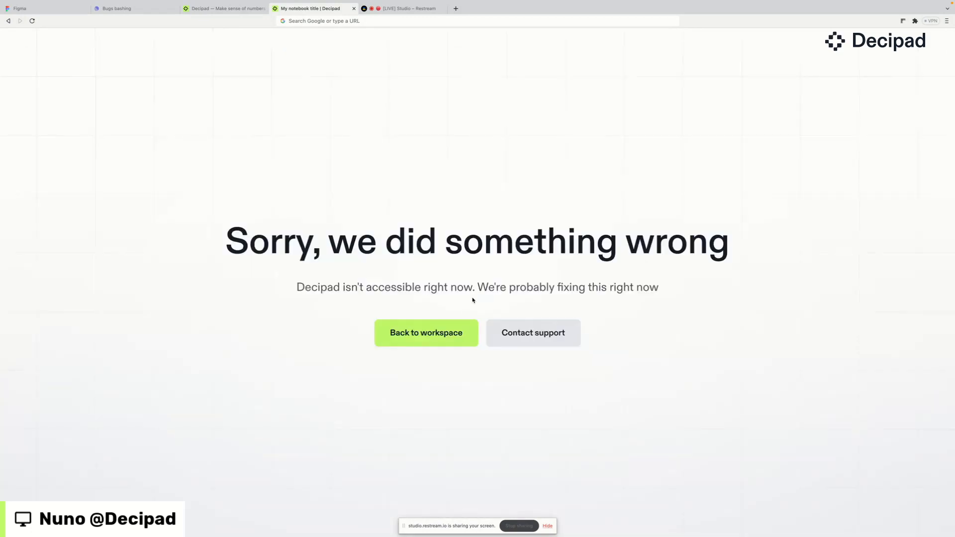
- Reload the notebook and review its blocks from the Multipler slider to the 2021 salary sentence and its formula
{"action": "key", "text": "super+r"}
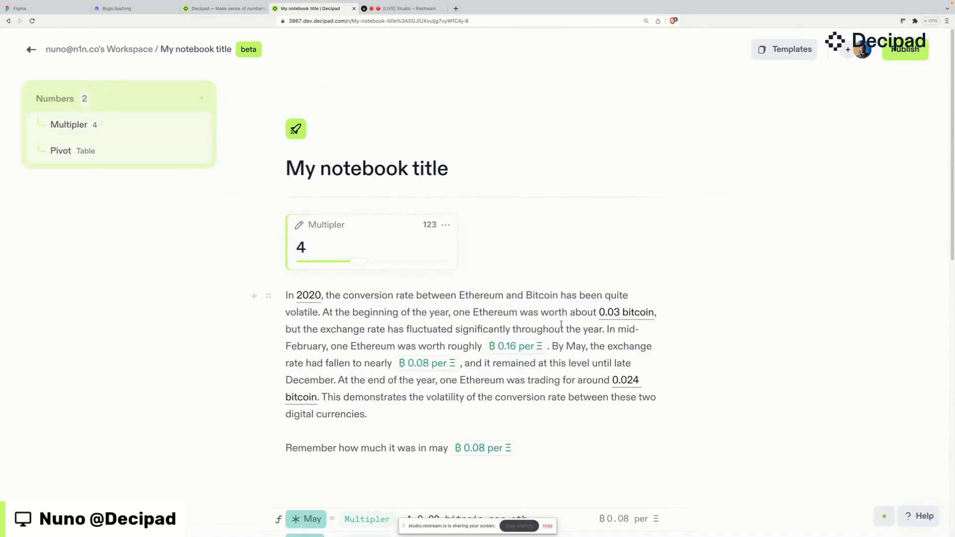
{"action": "scroll", "coordinate": [561, 324], "scroll_direction": "down", "scroll_amount": 4}
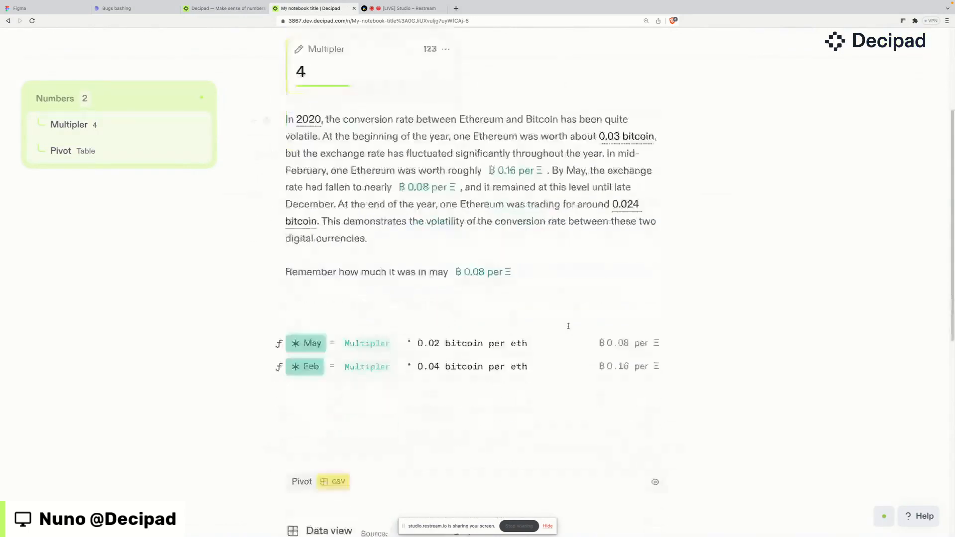
{"action": "scroll", "coordinate": [568, 325], "scroll_direction": "down", "scroll_amount": 1}
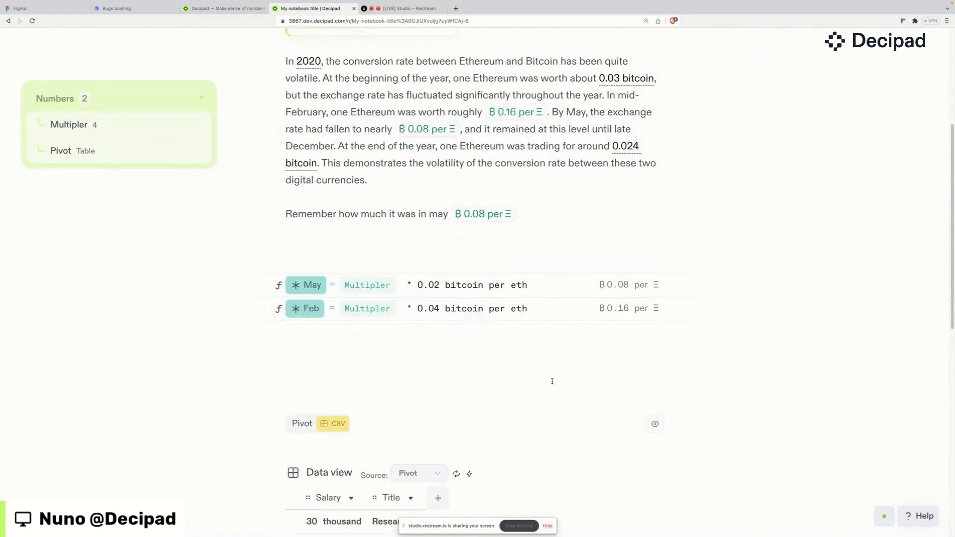
{"action": "scroll", "coordinate": [532, 398], "scroll_direction": "down", "scroll_amount": 7}
{"action": "scroll", "coordinate": [523, 418], "scroll_direction": "up", "scroll_amount": 5}
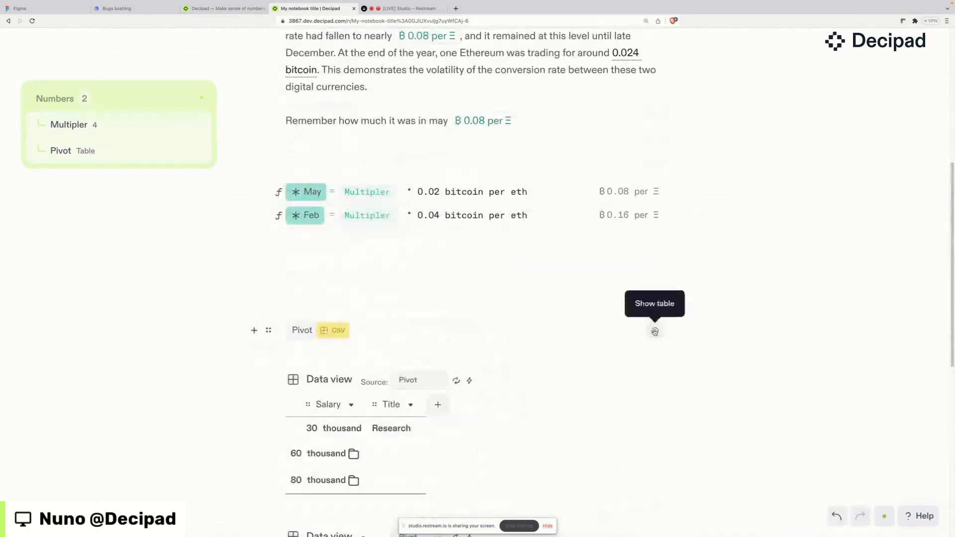
{"action": "left_click", "coordinate": [655, 331]}
{"action": "left_click", "coordinate": [655, 331]}
{"action": "scroll", "coordinate": [572, 383], "scroll_direction": "down", "scroll_amount": 5}
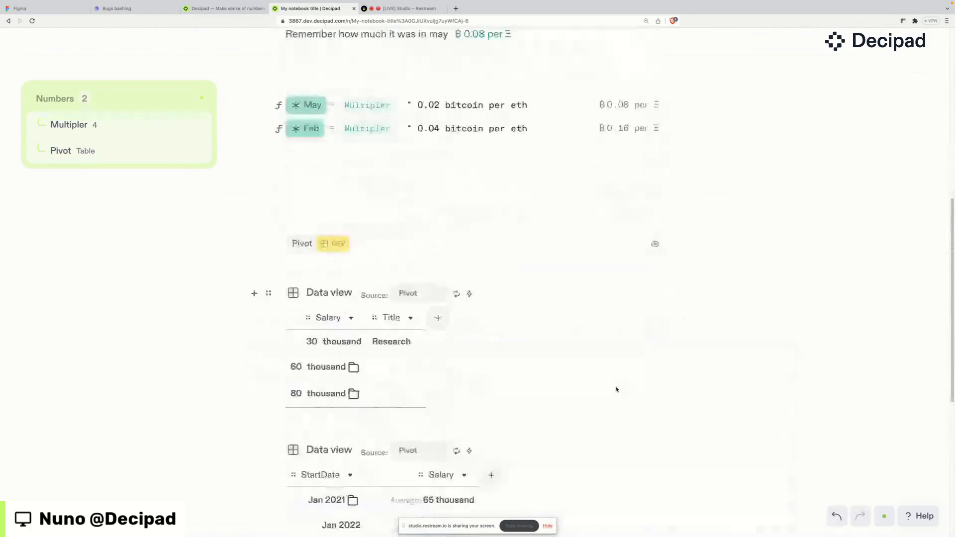
{"action": "scroll", "coordinate": [530, 383], "scroll_direction": "down", "scroll_amount": 4}
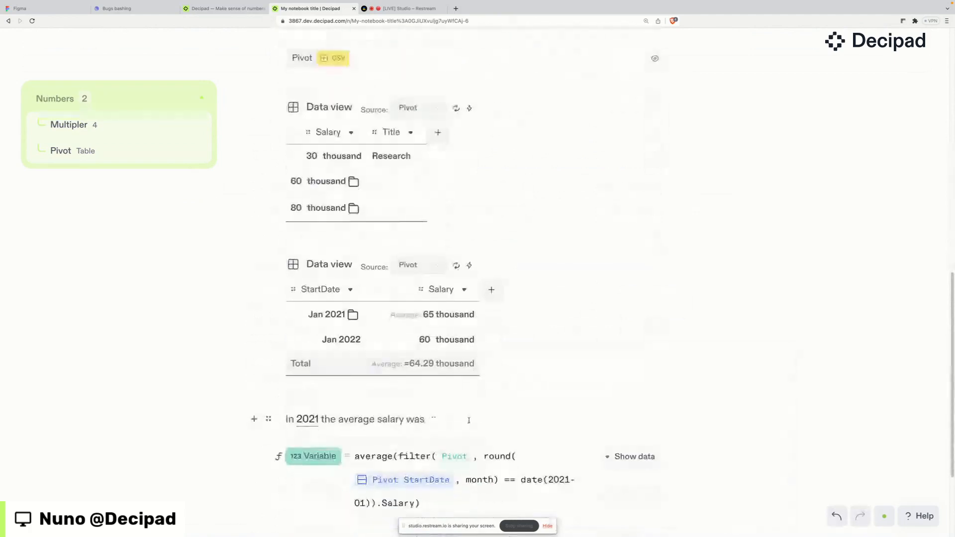
{"action": "left_click", "coordinate": [423, 383]}
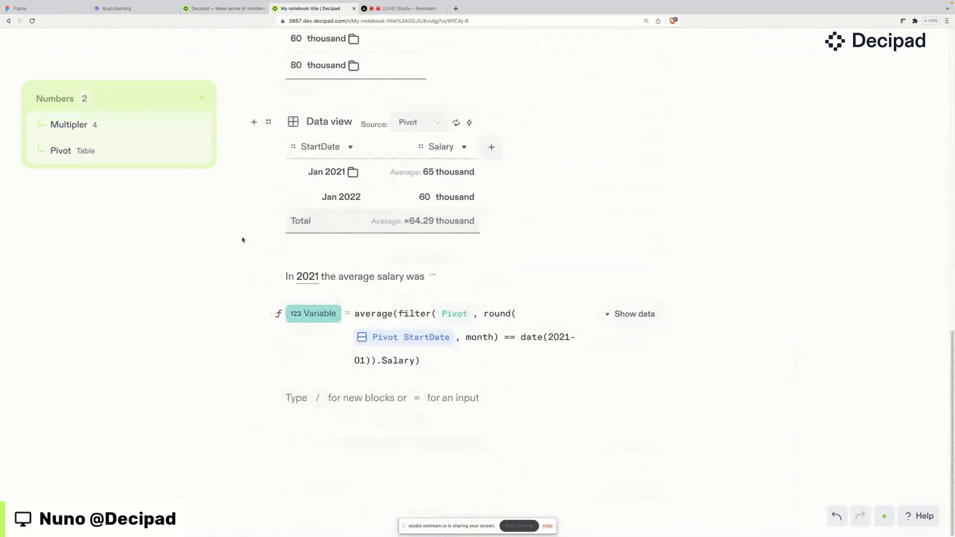
- Delete the Pivot table, both data views, the 2021 salary sentence and the average salary formula below it
{"action": "scroll", "coordinate": [248, 245], "scroll_direction": "up", "scroll_amount": 1}
{"action": "scroll", "coordinate": [248, 245], "scroll_direction": "up", "scroll_amount": 5}
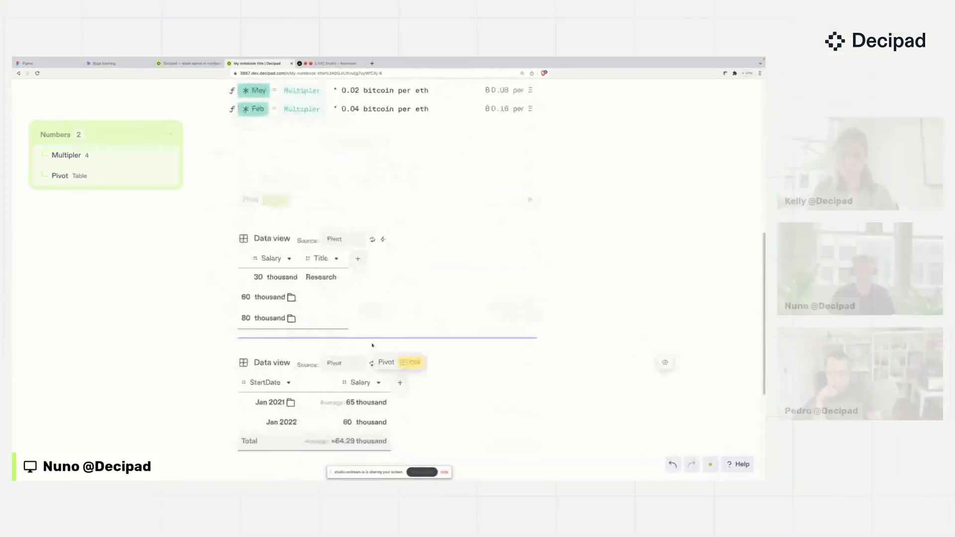
{"action": "mouse_move", "coordinate": [223, 180]}
{"action": "left_mouse_down"}
{"action": "mouse_move", "coordinate": [373, 322]}
{"action": "mouse_move", "coordinate": [464, 474]}
{"action": "left_mouse_up"}
{"action": "key", "text": "BackSpace"}
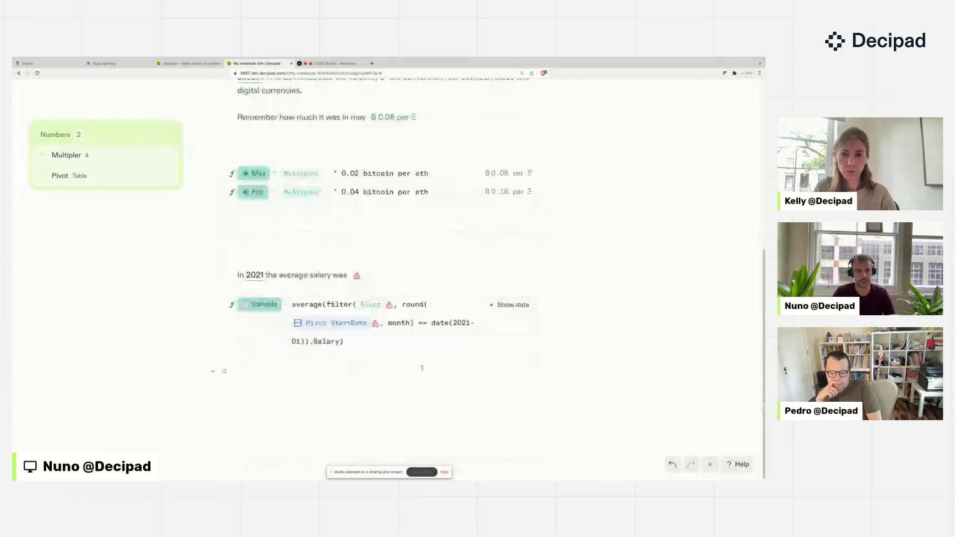
{"action": "left_click_drag", "start_coordinate": [177, 268], "coordinate": [416, 342]}
{"action": "key", "text": "BackSpace"}
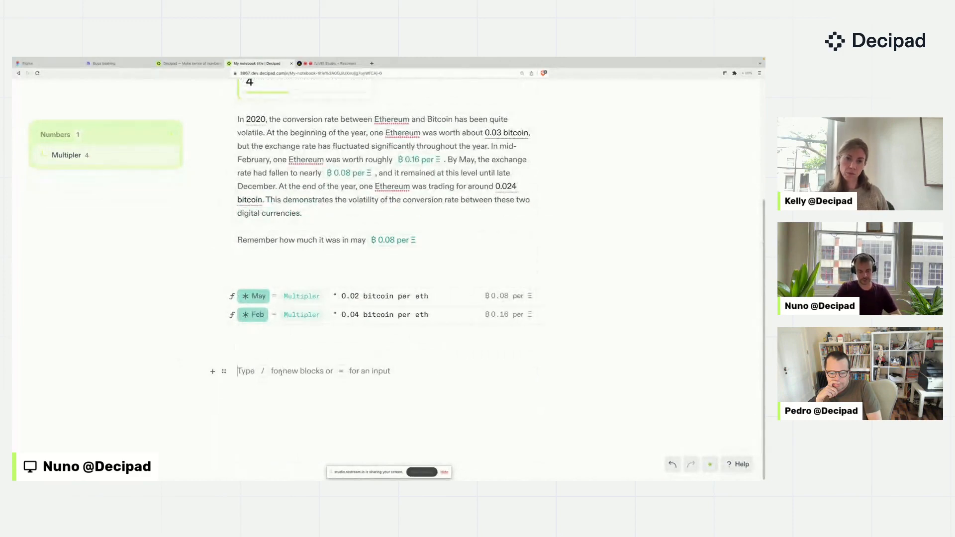
- Insert an integration block below the Feb formula and choose Code as its data source
{"action": "type", "text": "/int"}
{"action": "key", "text": "Return"}
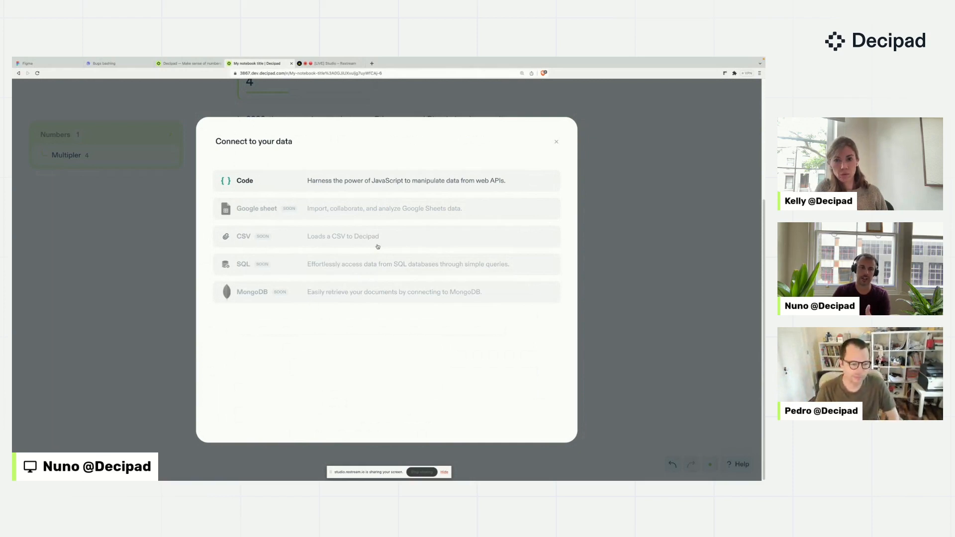
{"action": "left_click", "coordinate": [356, 188]}
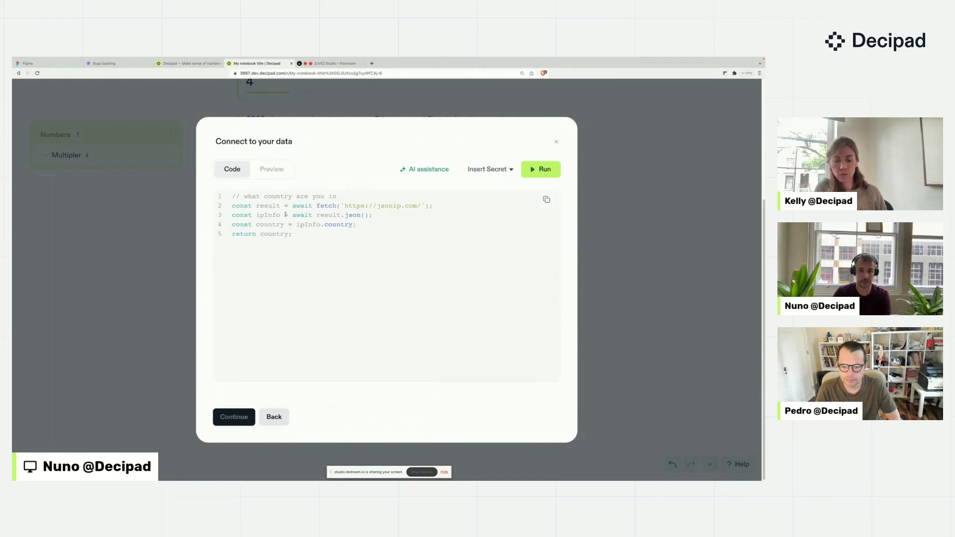
{"action": "left_click_drag", "start_coordinate": [264, 206], "coordinate": [406, 205]}
{"action": "left_click", "coordinate": [404, 218]}
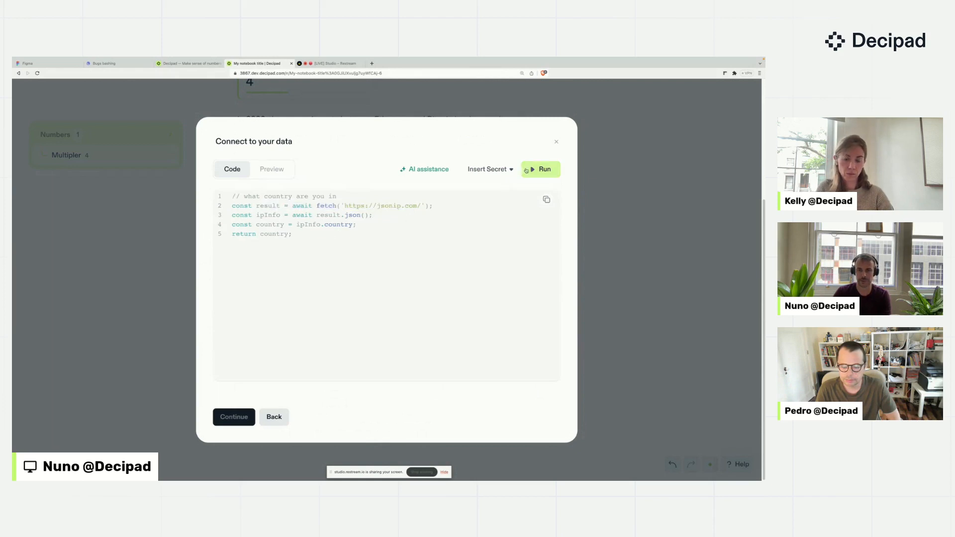
{"action": "left_click", "coordinate": [534, 169]}
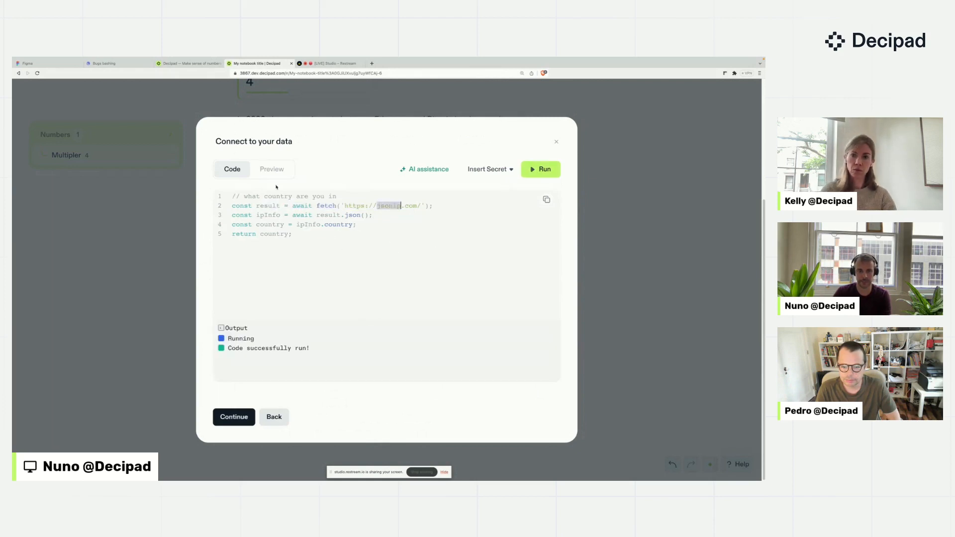
{"action": "left_click", "coordinate": [266, 171]}
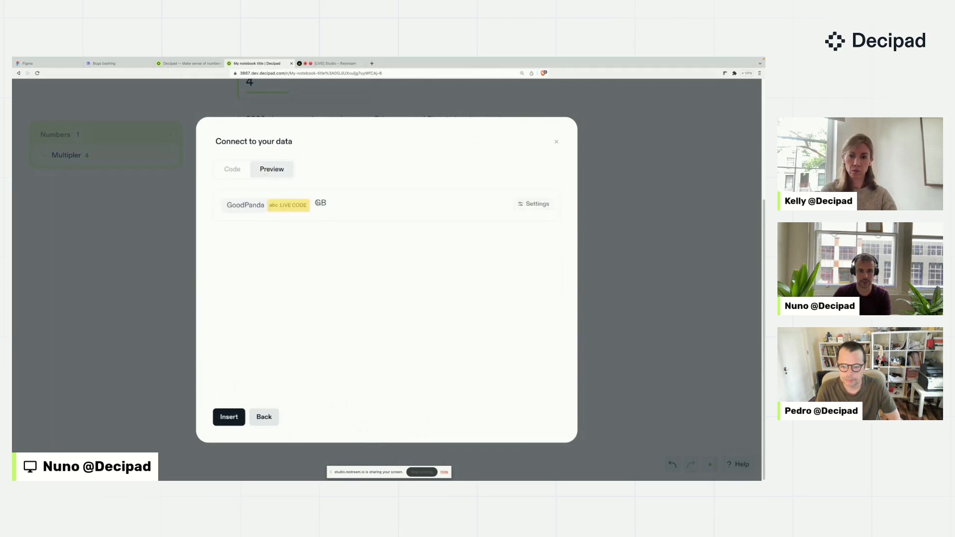
{"action": "left_click", "coordinate": [232, 170]}
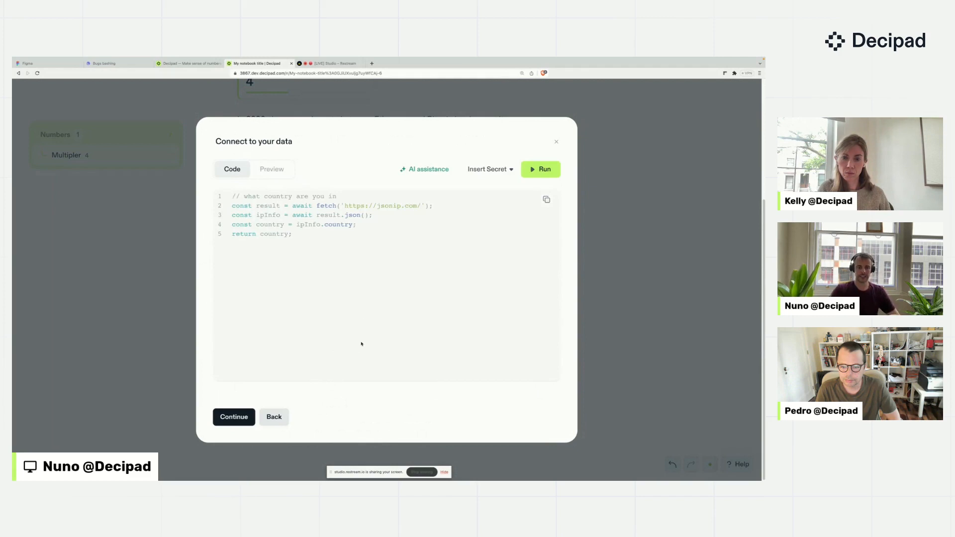
- Switch to the crypto exchange rate sample code, run it and preview the resulting table
{"action": "left_click", "coordinate": [283, 419]}
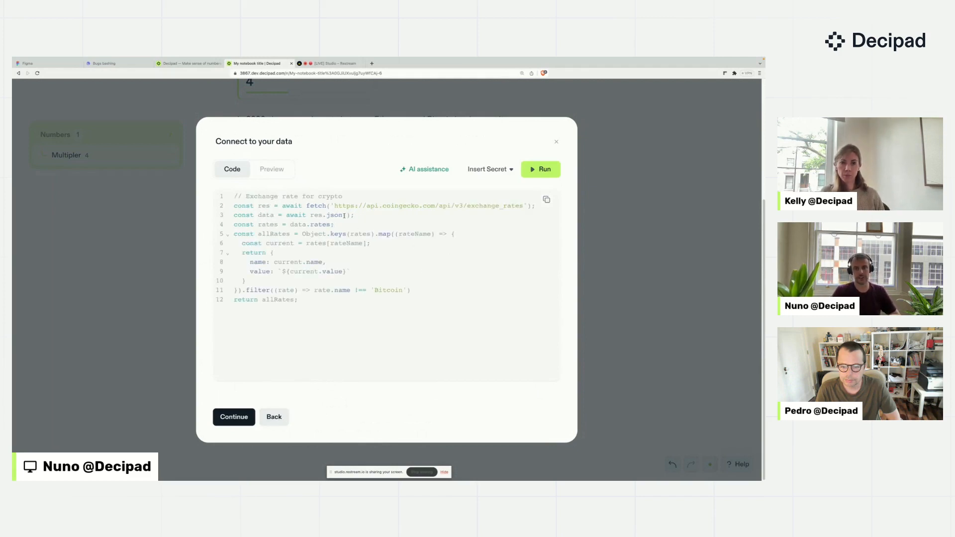
{"action": "left_click_drag", "start_coordinate": [334, 206], "coordinate": [521, 209]}
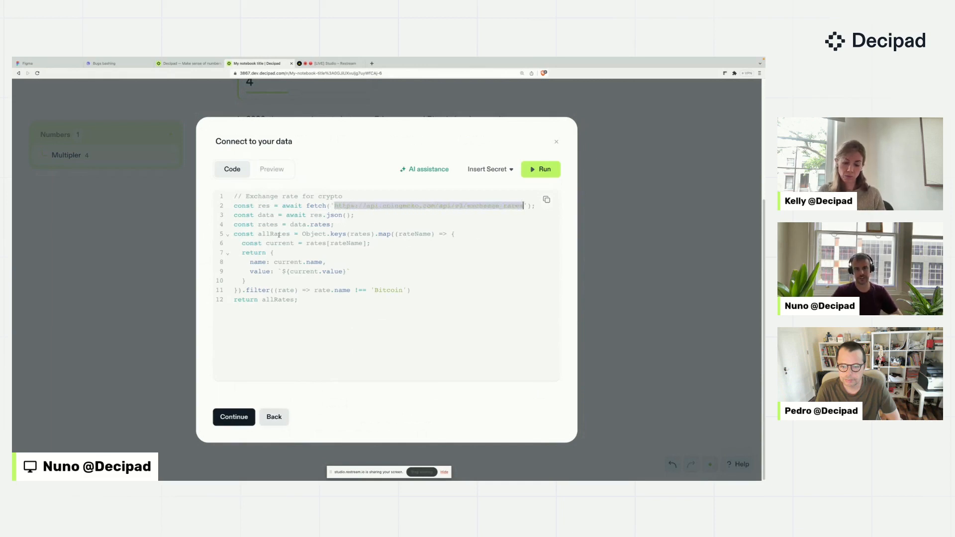
{"action": "left_click", "coordinate": [301, 301]}
{"action": "key", "text": "ctrl+Return"}
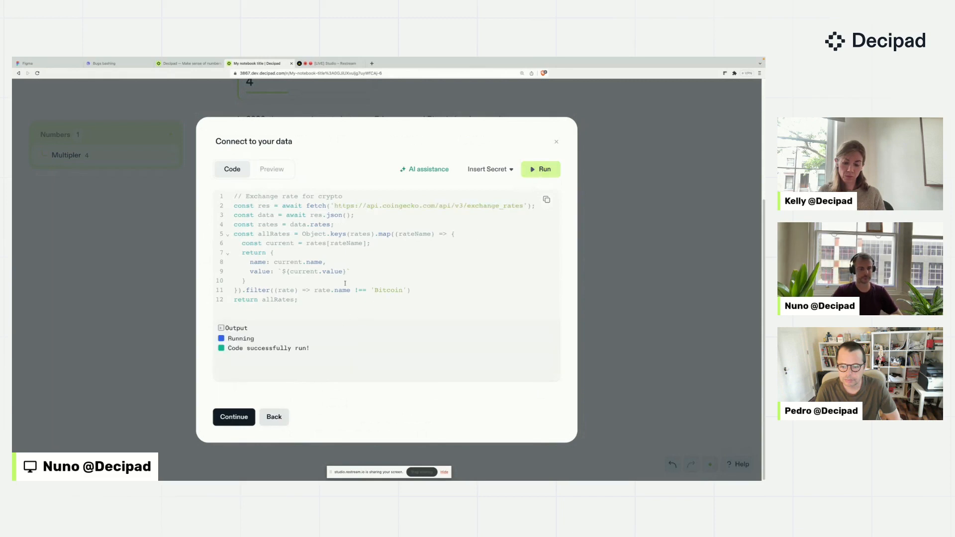
{"action": "left_click", "coordinate": [291, 174]}
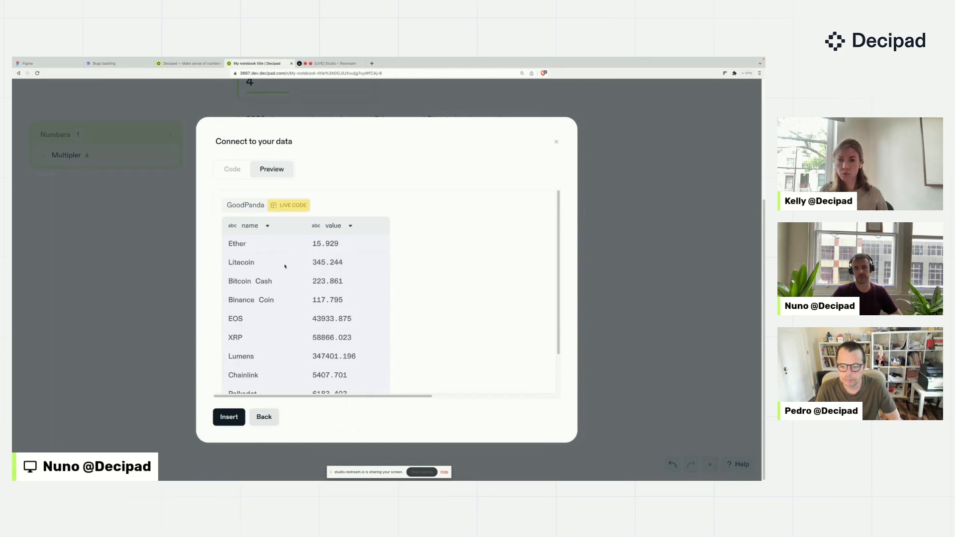
- Insert the crypto exchange rate result into the notebook and show its table
{"action": "left_click", "coordinate": [233, 169]}
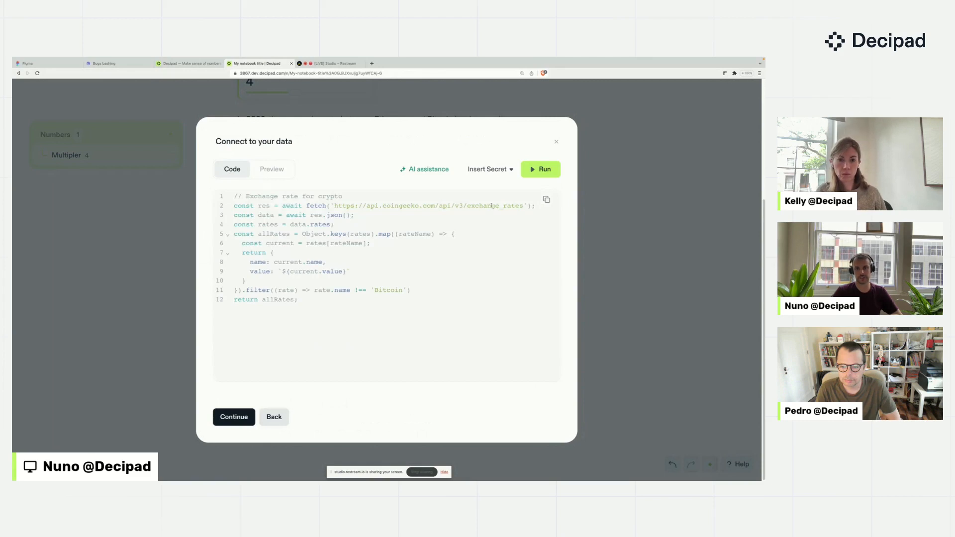
{"action": "double_click", "coordinate": [495, 205]}
{"action": "left_click", "coordinate": [378, 211]}
{"action": "double_click", "coordinate": [400, 206]}
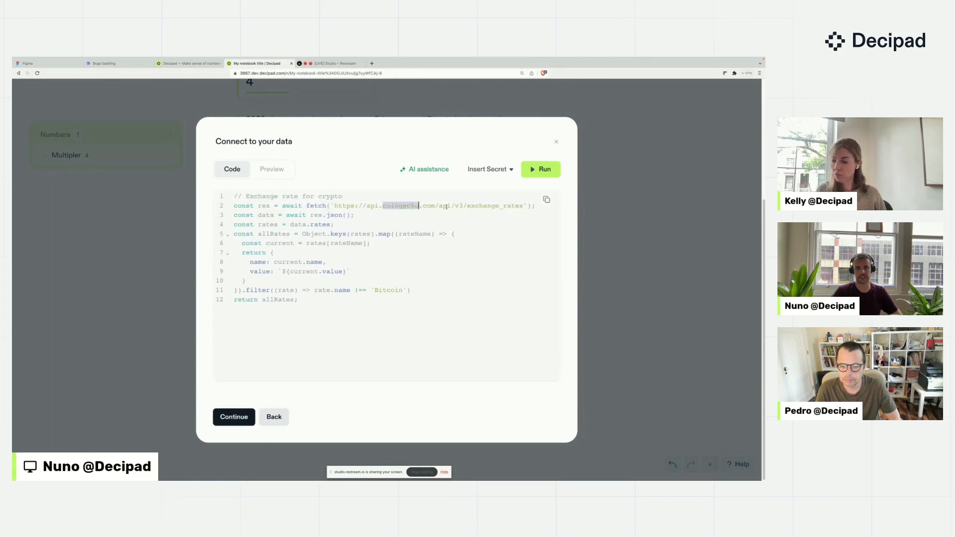
{"action": "left_click", "coordinate": [272, 169]}
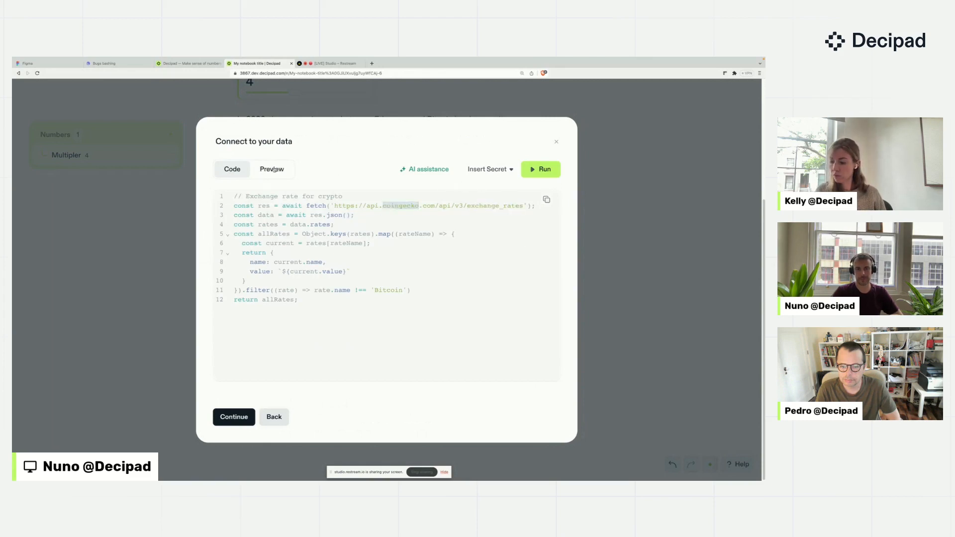
{"action": "left_click", "coordinate": [229, 417]}
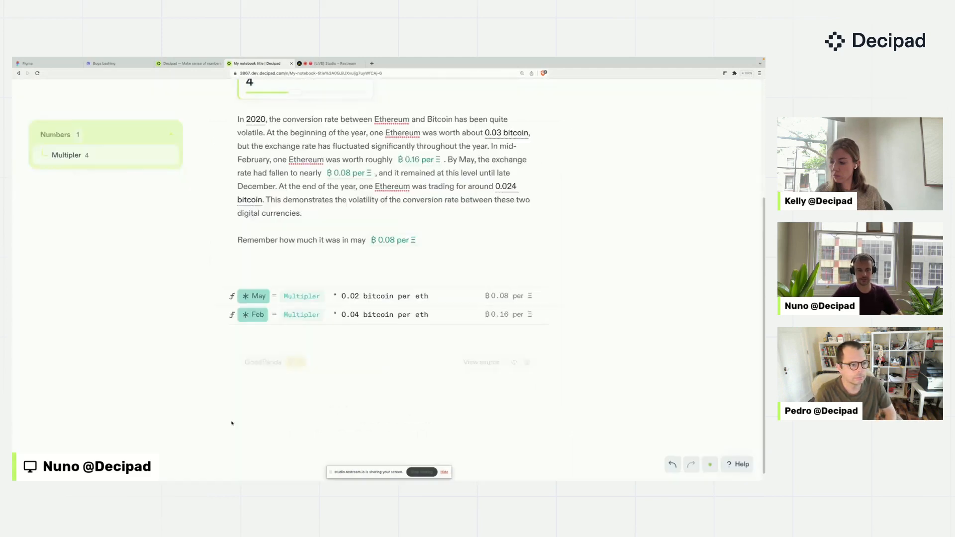
{"action": "left_click", "coordinate": [528, 362]}
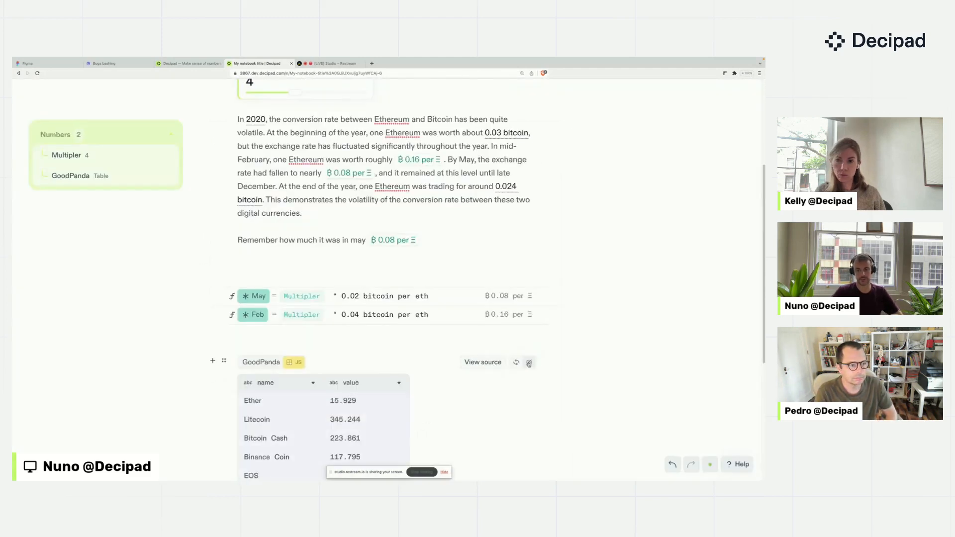
- Set the type of the exchange rate table's value column to Number
{"action": "scroll", "coordinate": [471, 389], "scroll_direction": "down", "scroll_amount": 3}
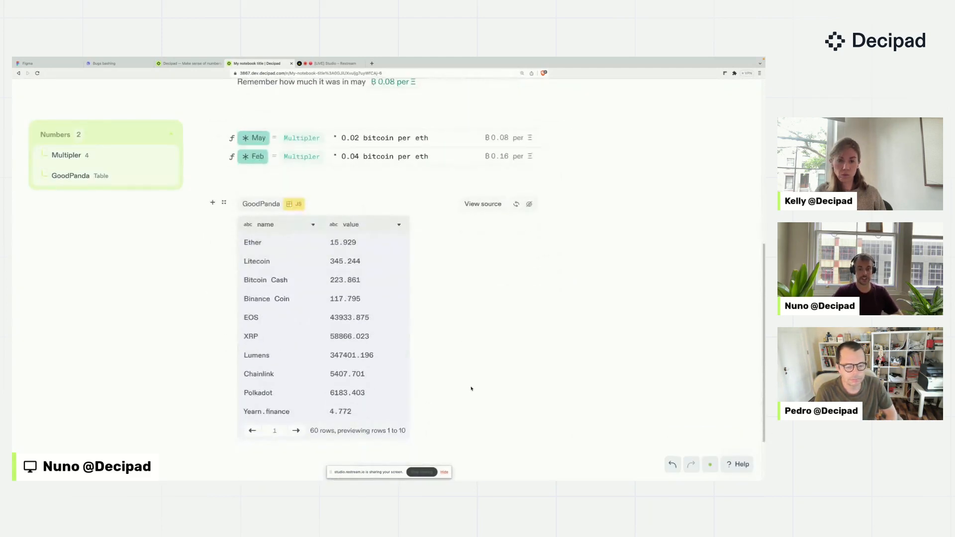
{"action": "left_click", "coordinate": [398, 224]}
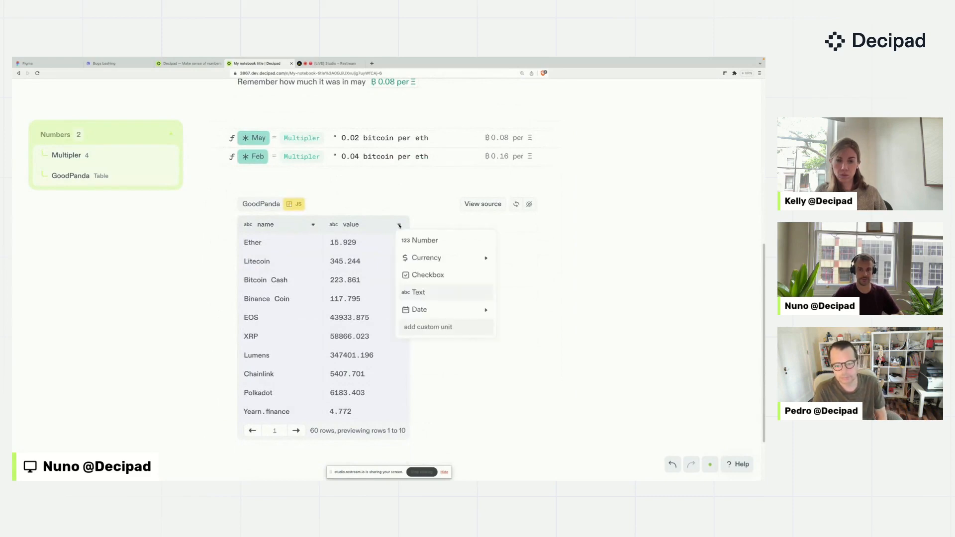
{"action": "left_click", "coordinate": [446, 241]}
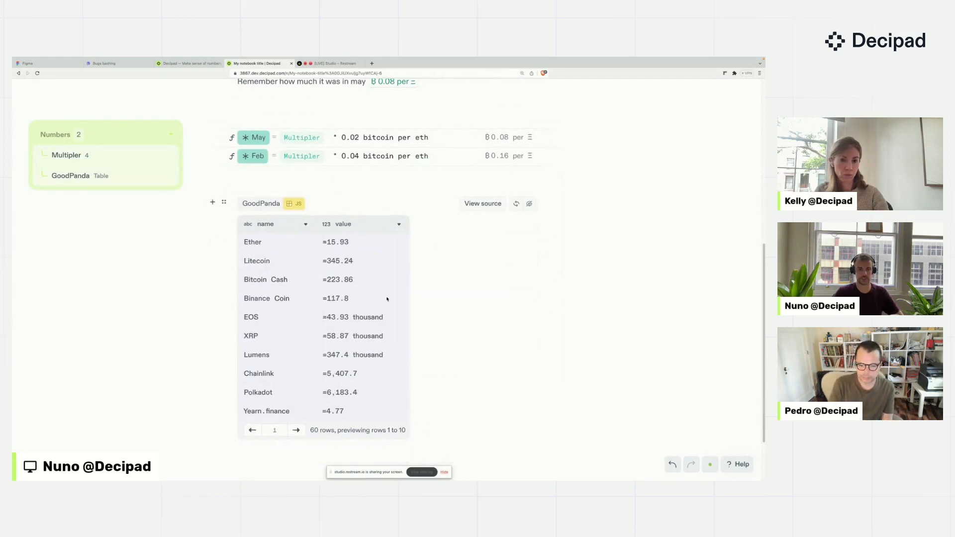
- Reopen the value column's type options, exit the unresponsive page and reload the notebook
{"action": "scroll", "coordinate": [333, 279], "scroll_direction": "down", "scroll_amount": 2}
{"action": "left_click", "coordinate": [399, 149]}
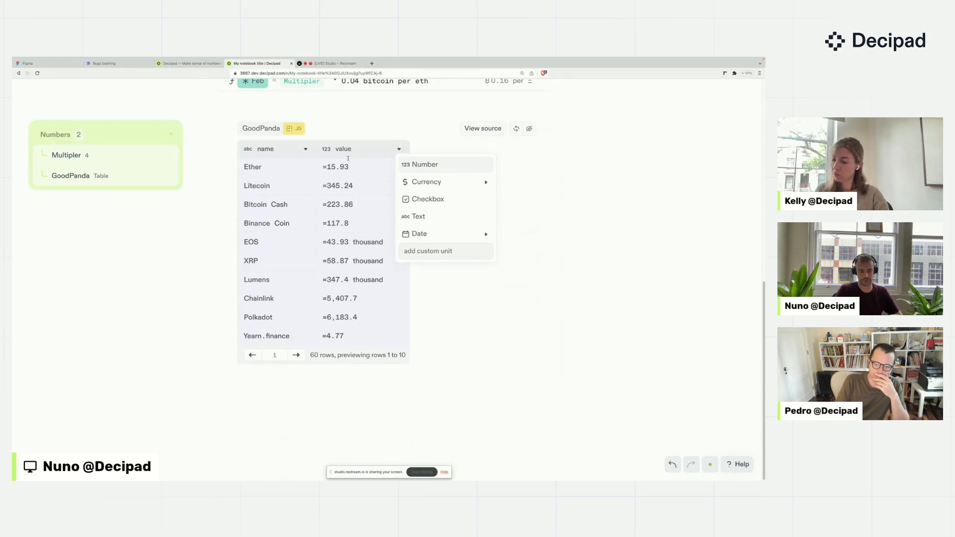
{"action": "left_click", "coordinate": [379, 74]}
{"action": "key", "text": "Return"}
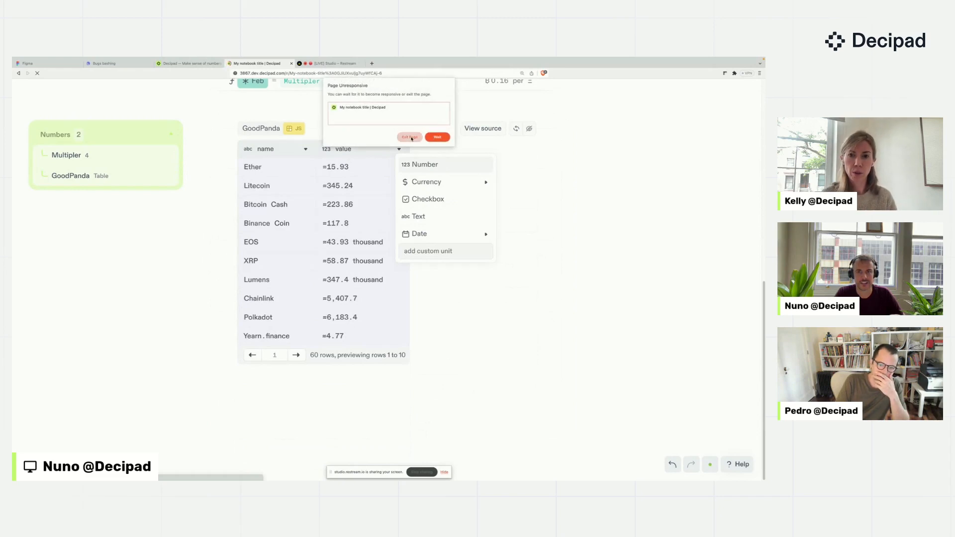
{"action": "left_click", "coordinate": [409, 136]}
{"action": "key", "text": "Return"}
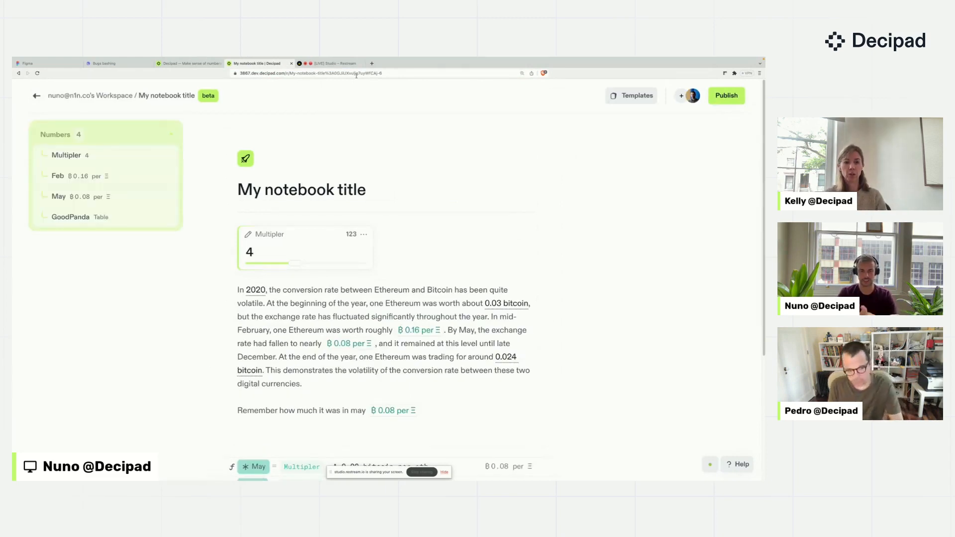
- Add a code integration on a new line below the GoodPanda table and run the sample code listing 20 pokemons
{"action": "scroll", "coordinate": [509, 216], "scroll_direction": "down", "scroll_amount": 4}
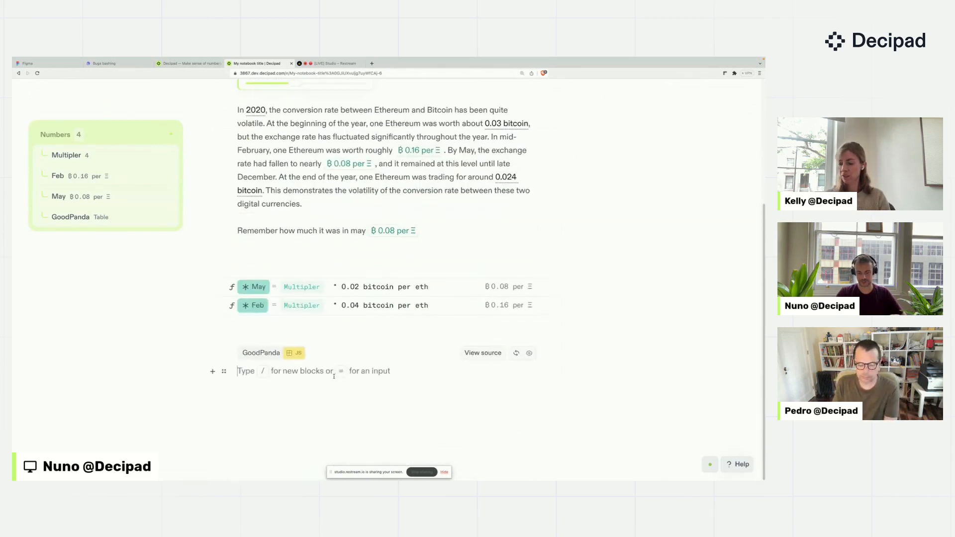
{"action": "key", "text": "Return"}
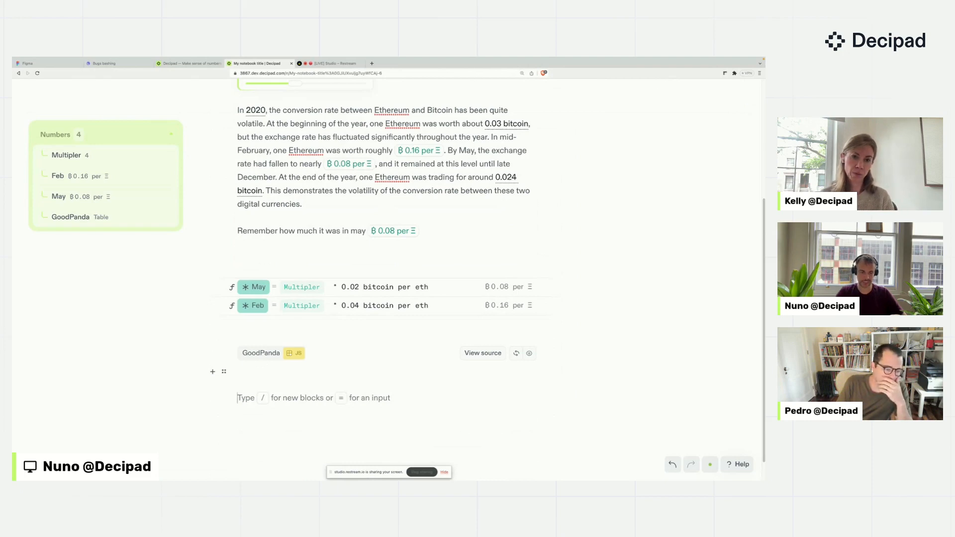
{"action": "type", "text": "/"}
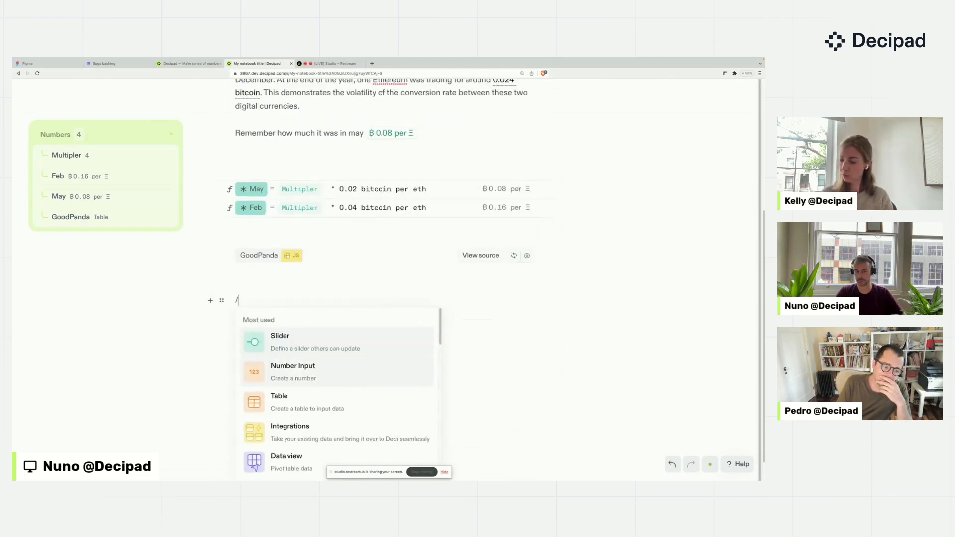
{"action": "key", "text": "Down"}
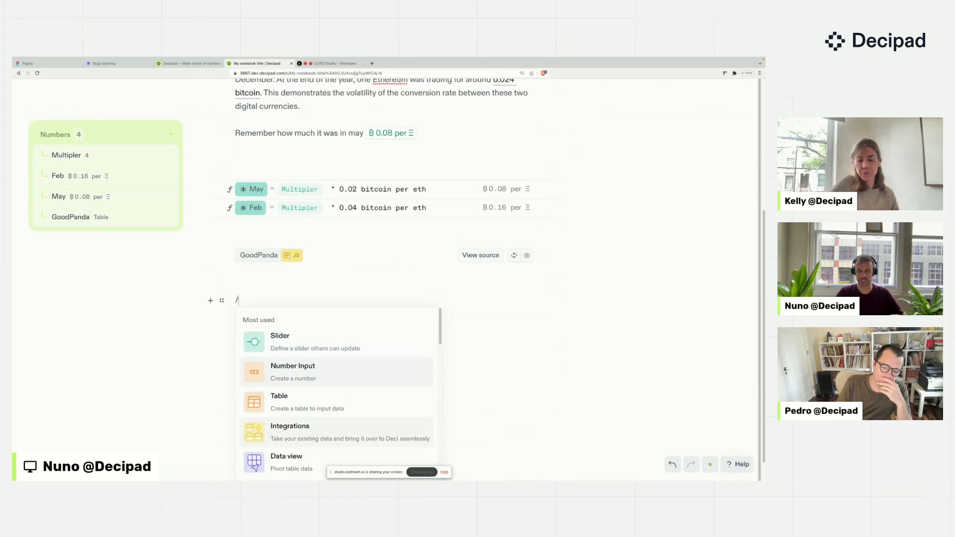
{"action": "key", "text": "Return"}
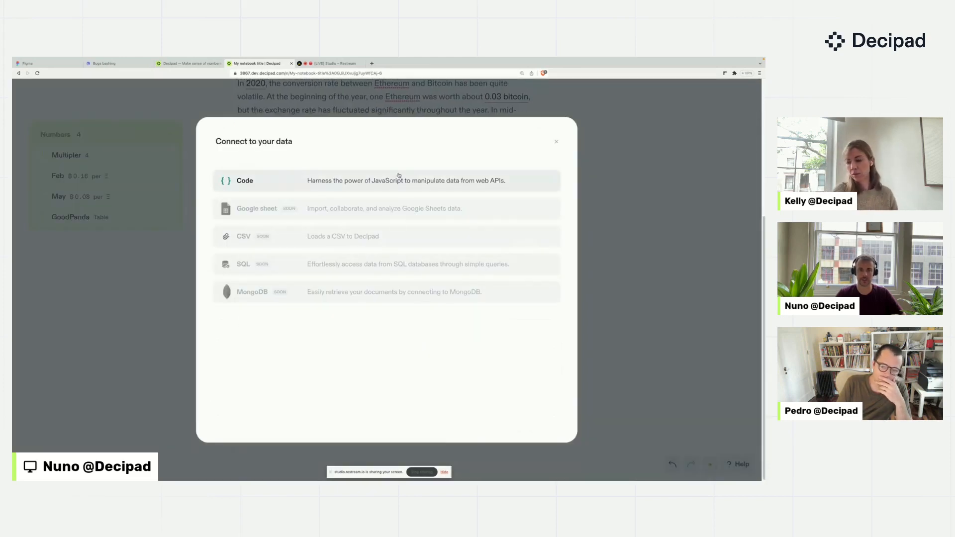
{"action": "left_click", "coordinate": [396, 179]}
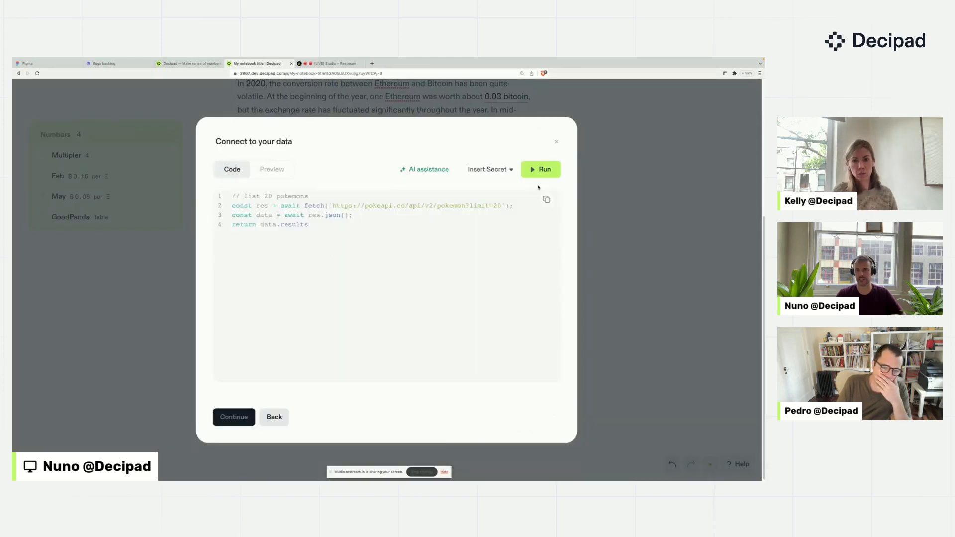
{"action": "left_click", "coordinate": [540, 169]}
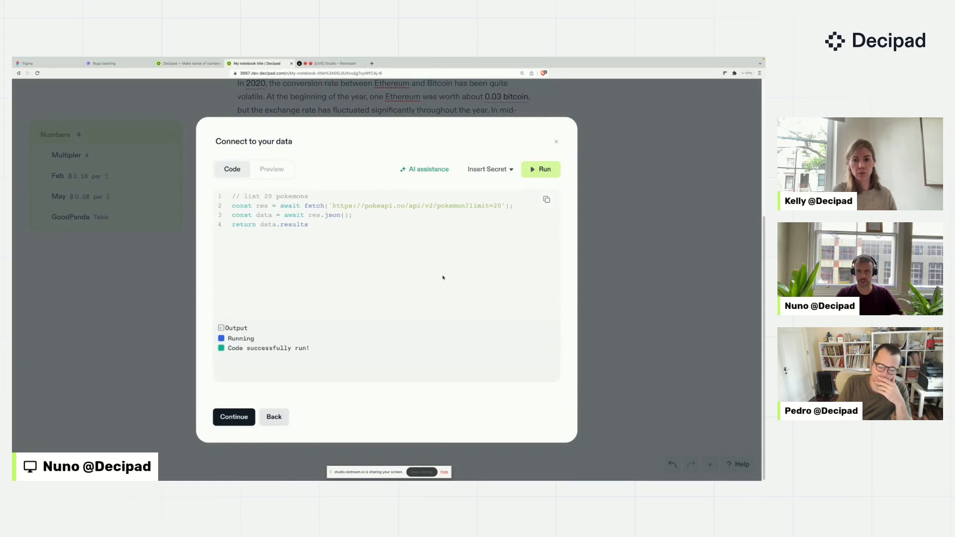
- Check the options for inserting a secret, and examine the fetch URL and return line of the sample code
{"action": "left_click", "coordinate": [503, 169]}
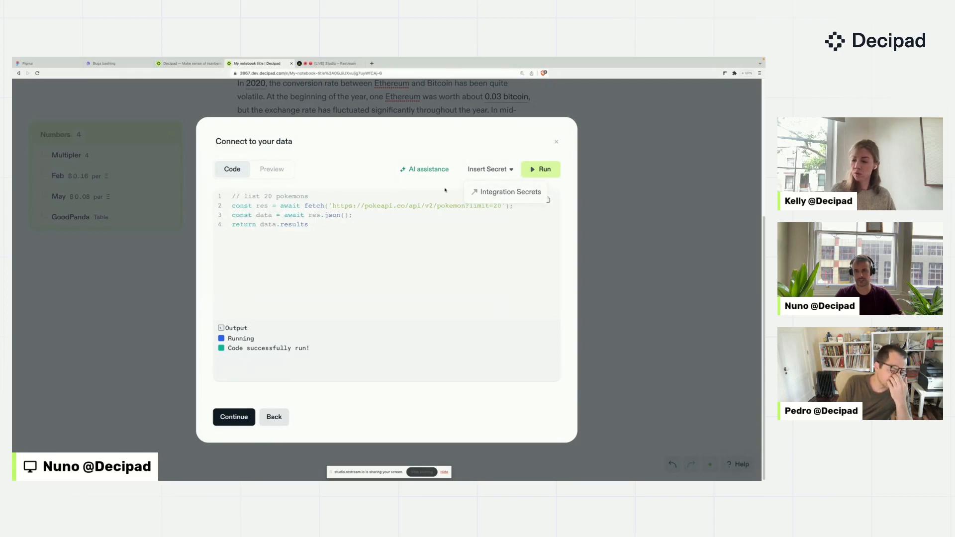
{"action": "left_click", "coordinate": [426, 226]}
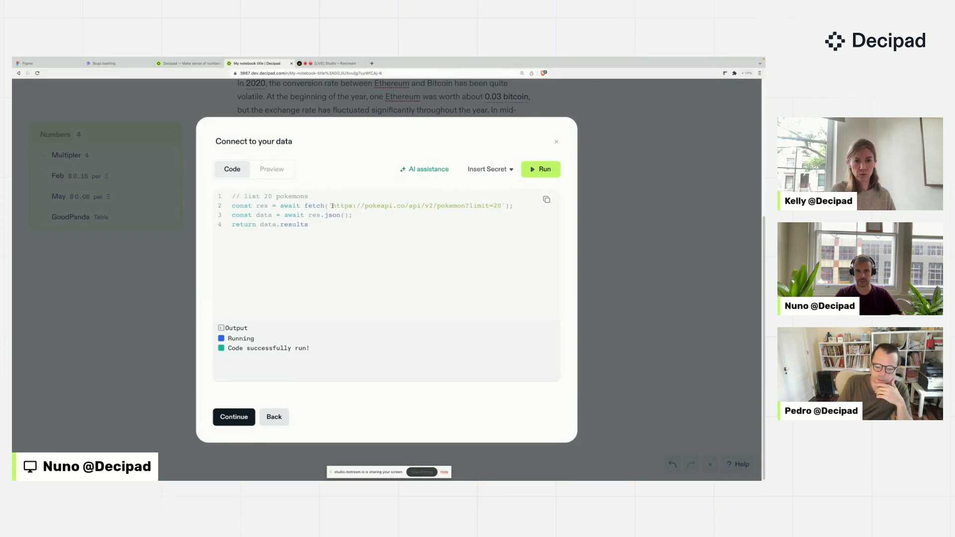
{"action": "left_click_drag", "start_coordinate": [332, 206], "coordinate": [501, 205]}
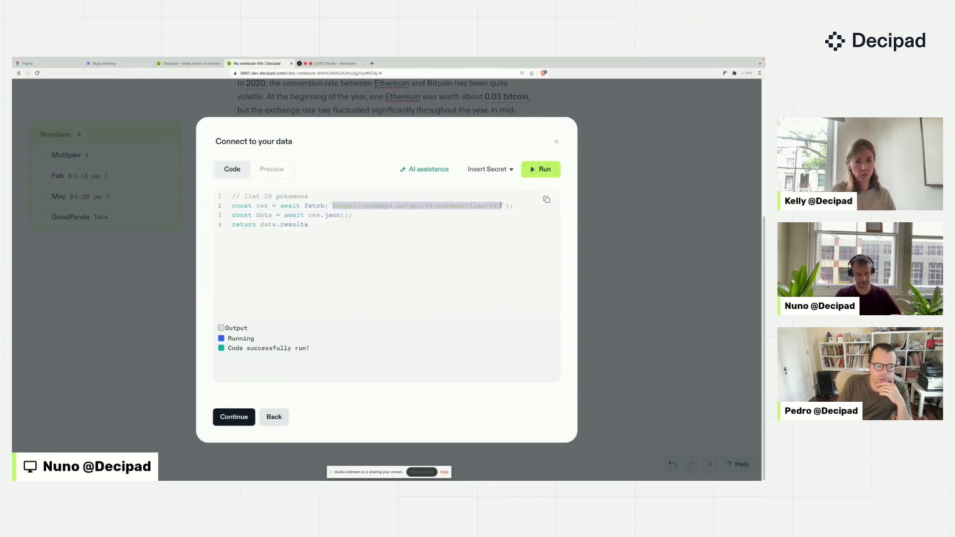
{"action": "left_click", "coordinate": [474, 237]}
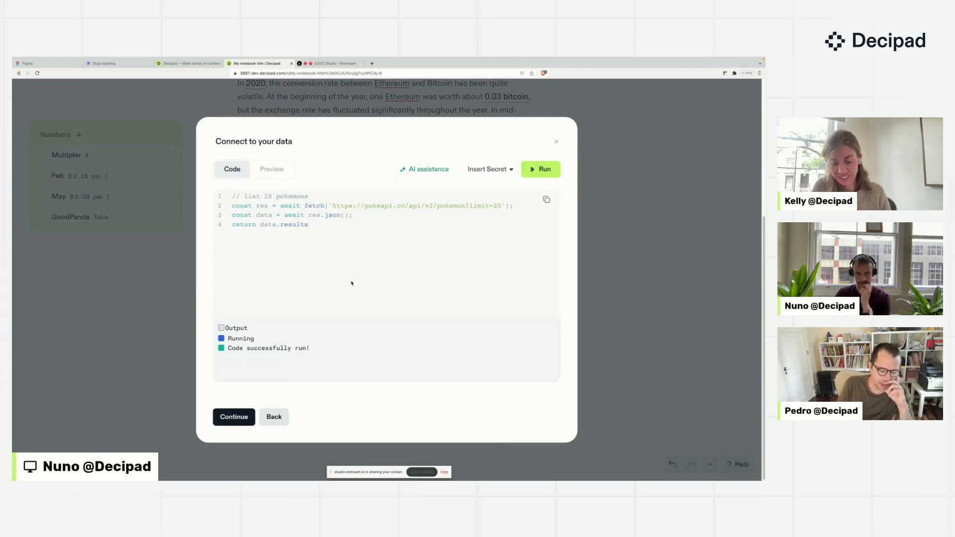
{"action": "double_click", "coordinate": [313, 207]}
{"action": "left_click", "coordinate": [324, 225]}
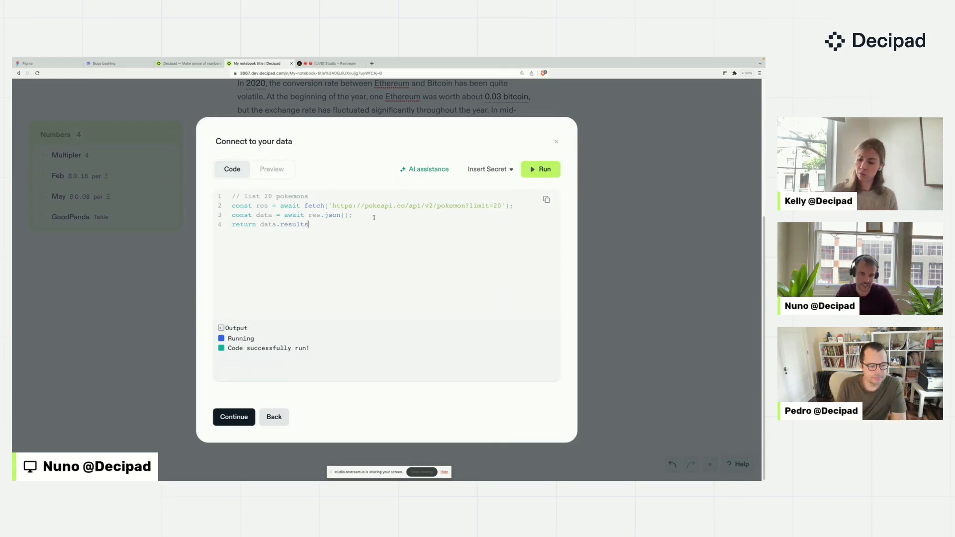
- Copy the pokeapi.co URL from the sample code into AI assistance as the API endpoint and fetch its data
{"action": "left_click_drag", "start_coordinate": [332, 205], "coordinate": [502, 205]}
{"action": "key", "text": "ctrl+c"}
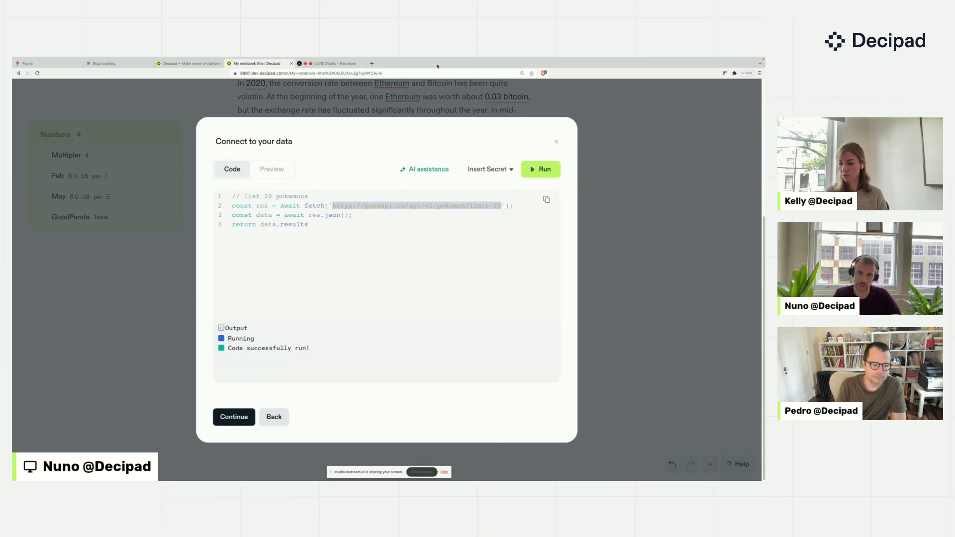
{"action": "left_click", "coordinate": [425, 170]}
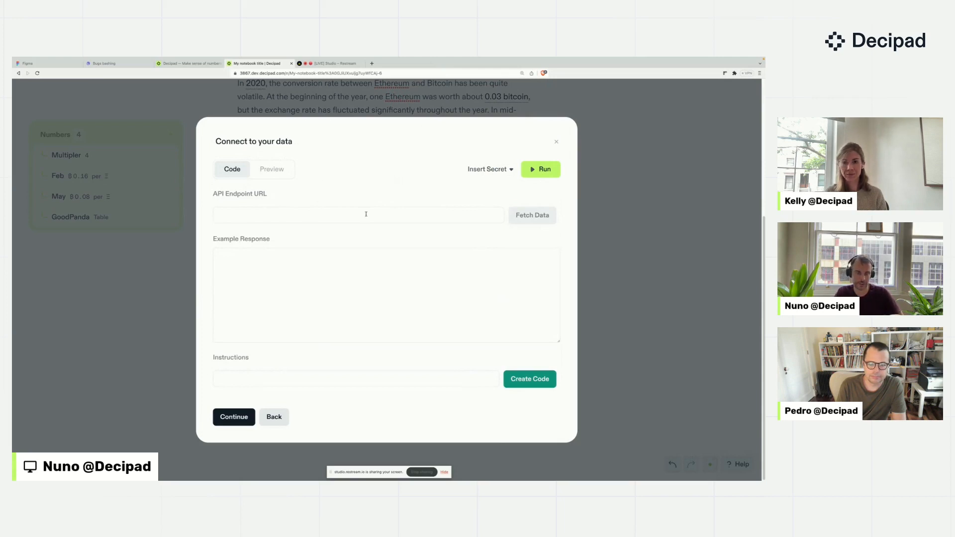
{"action": "key", "text": "ctrl+v"}
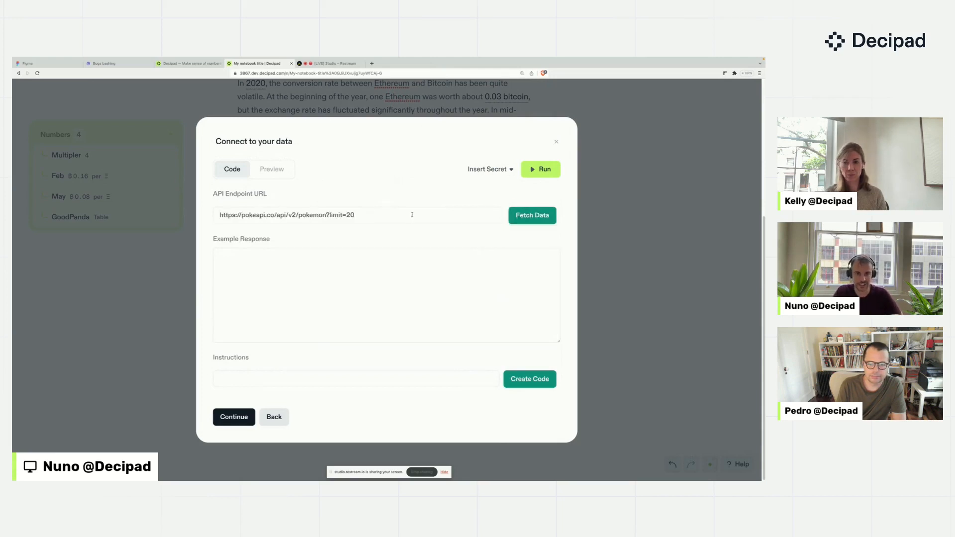
{"action": "left_click", "coordinate": [521, 215]}
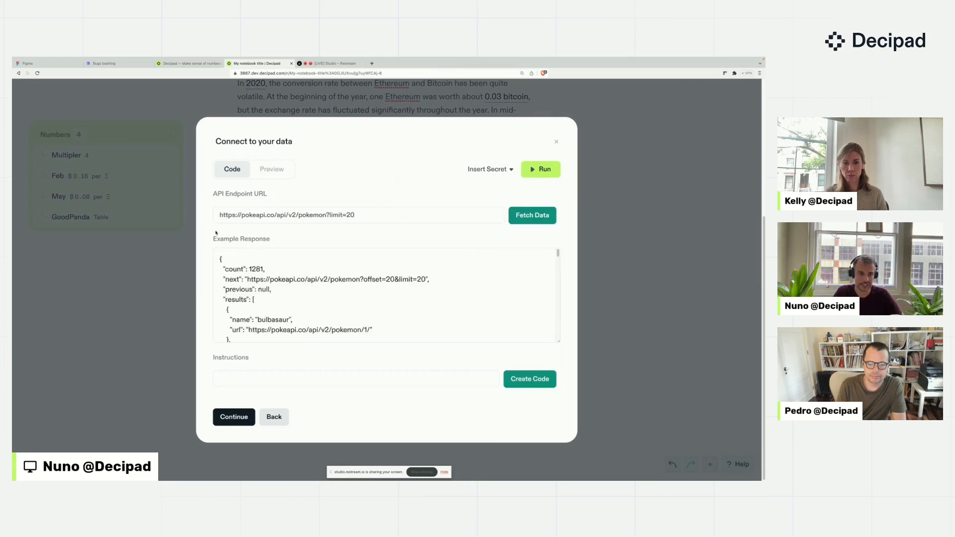
- Examine the endpoint's limit parameter and the count, name and url fields in the example response
{"action": "left_click_drag", "start_coordinate": [252, 215], "coordinate": [374, 218]}
{"action": "double_click", "coordinate": [400, 218]}
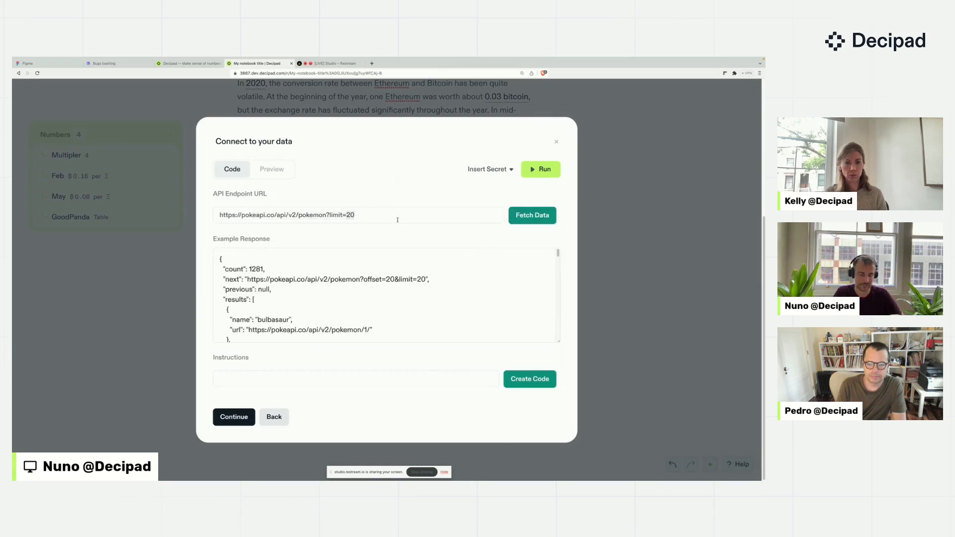
{"action": "scroll", "coordinate": [290, 302], "scroll_direction": "down", "scroll_amount": 2}
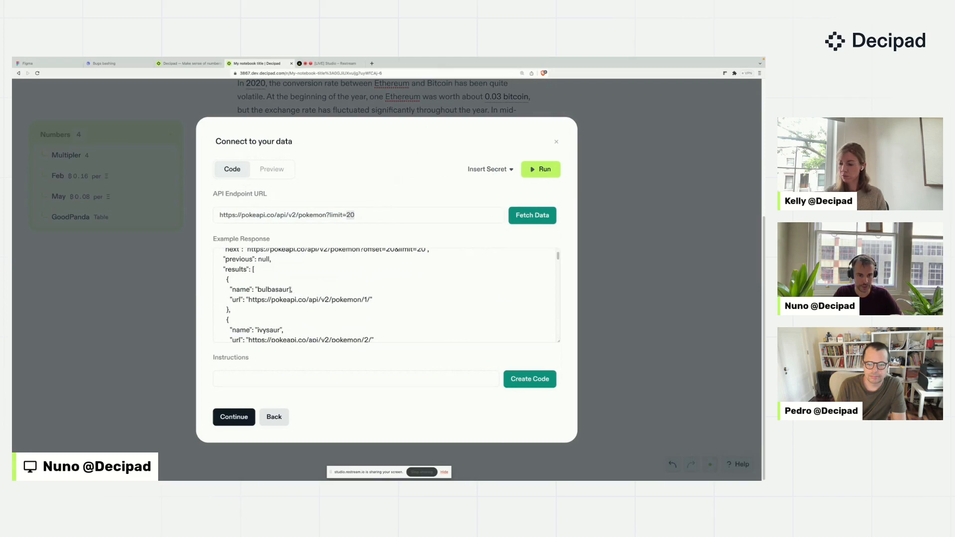
{"action": "scroll", "coordinate": [269, 277], "scroll_direction": "up", "scroll_amount": 1}
{"action": "left_click_drag", "start_coordinate": [250, 260], "coordinate": [264, 259]}
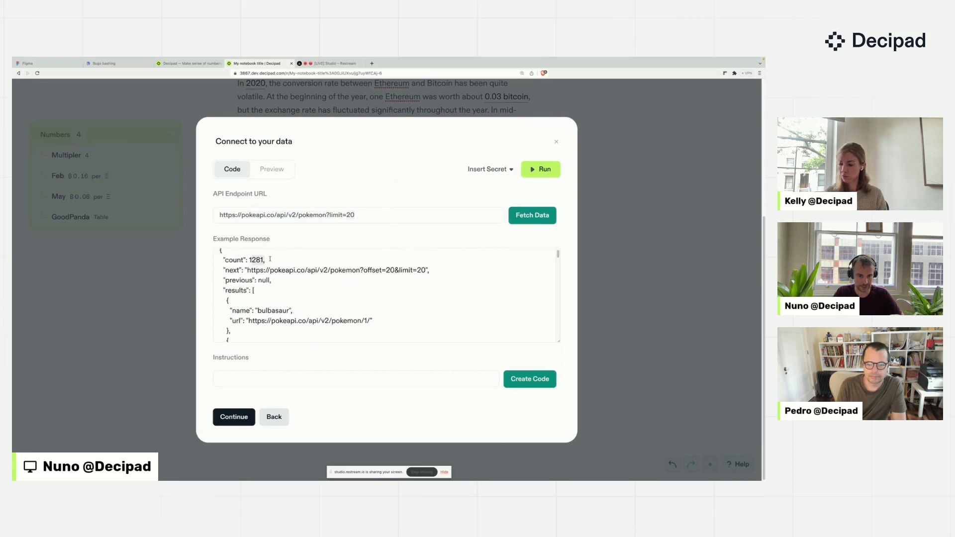
{"action": "double_click", "coordinate": [234, 260]}
{"action": "left_click", "coordinate": [251, 260]}
{"action": "double_click", "coordinate": [251, 259]}
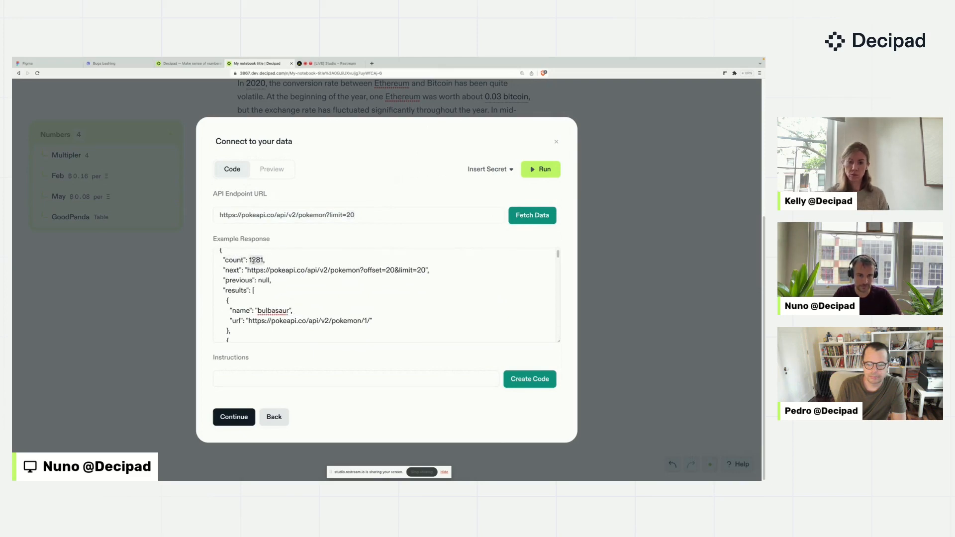
{"action": "scroll", "coordinate": [318, 298], "scroll_direction": "down", "scroll_amount": 1}
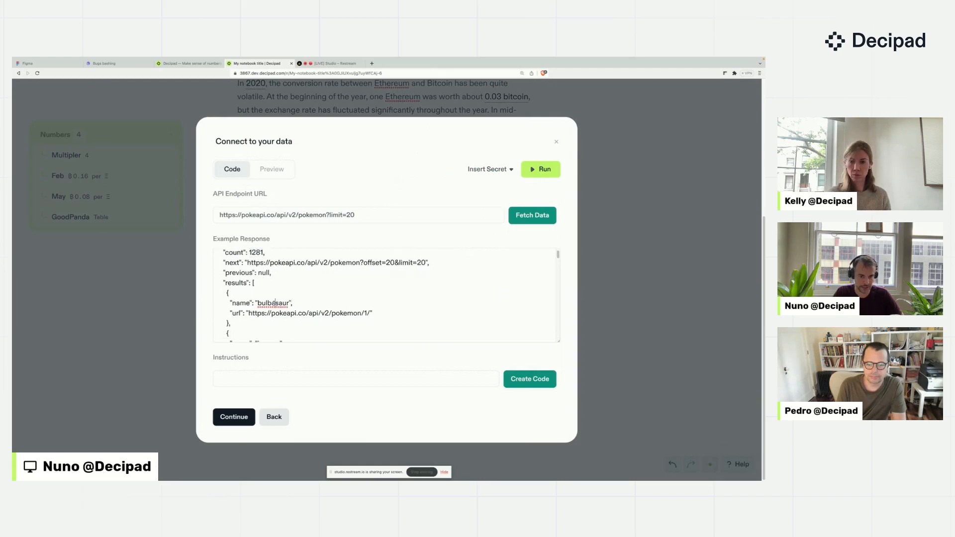
{"action": "double_click", "coordinate": [325, 314]}
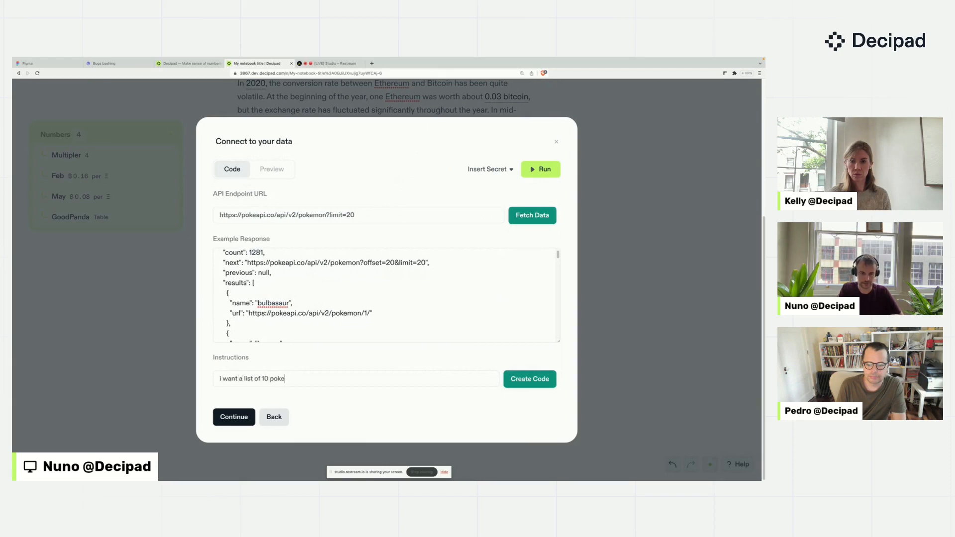
- Try generating AI code for a list of 10 pokemon and preview the resulting table
{"action": "left_click", "coordinate": [515, 383]}
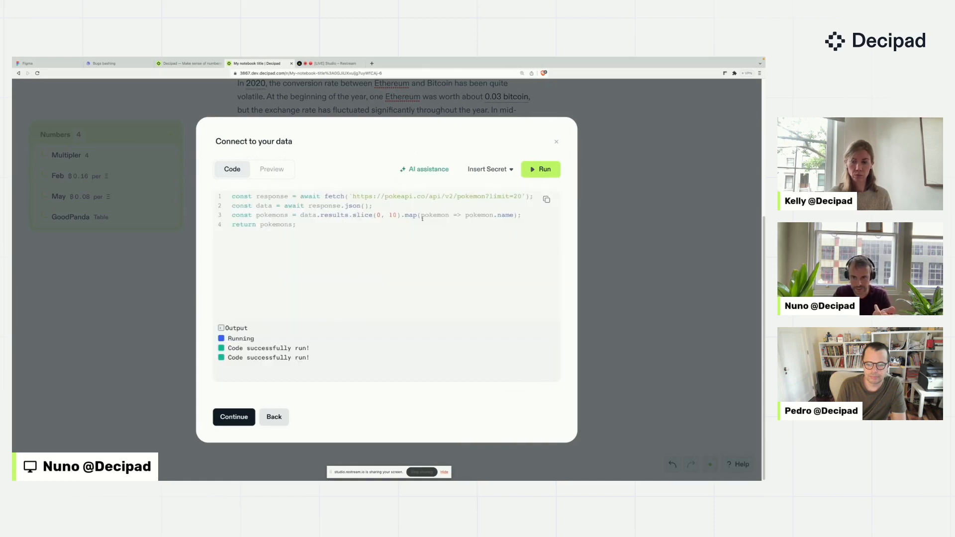
{"action": "left_click", "coordinate": [233, 417]}
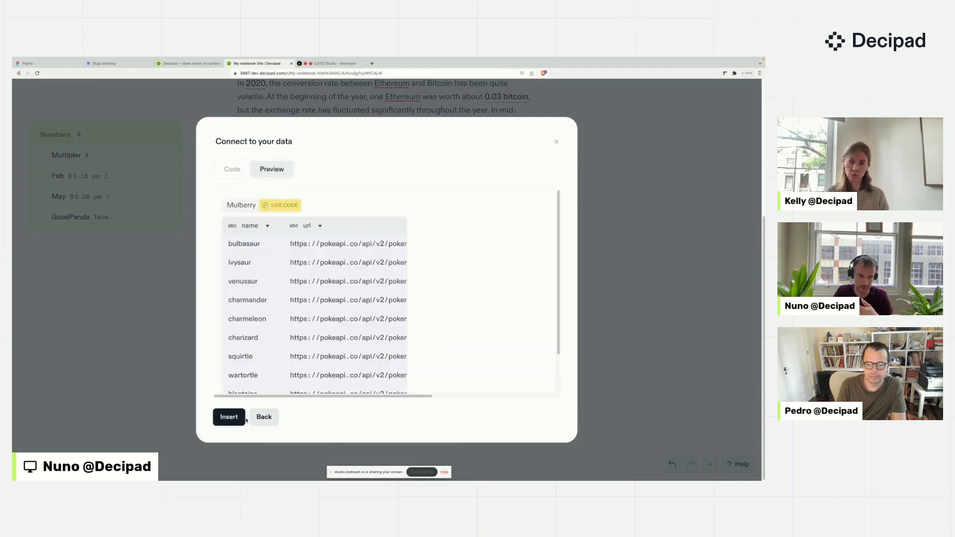
{"action": "left_click", "coordinate": [265, 417]}
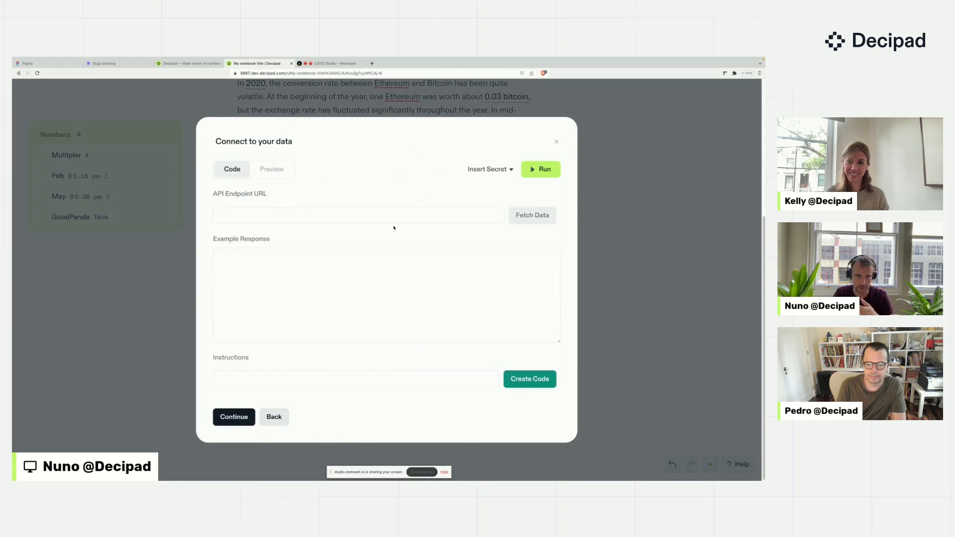
{"action": "key", "text": "ctrl+v"}
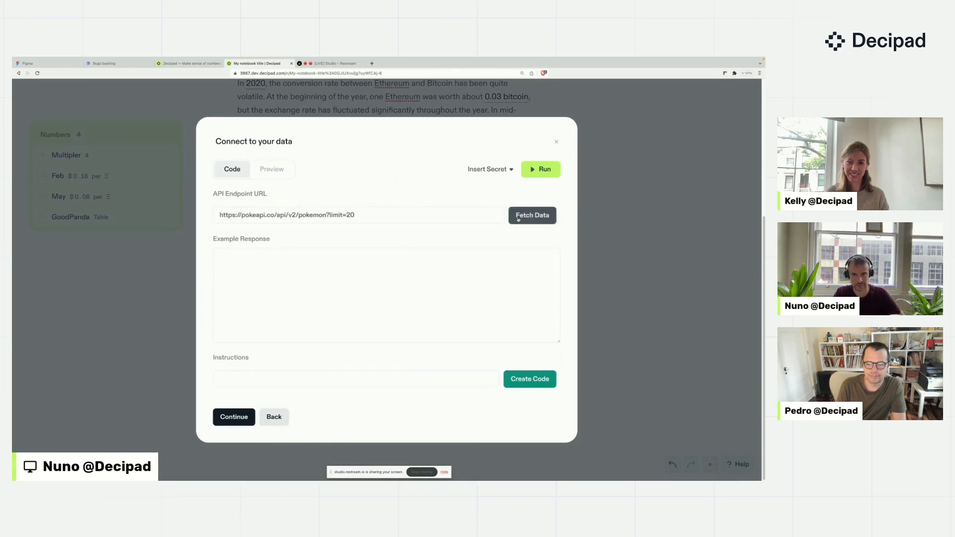
{"action": "left_click", "coordinate": [532, 215]}
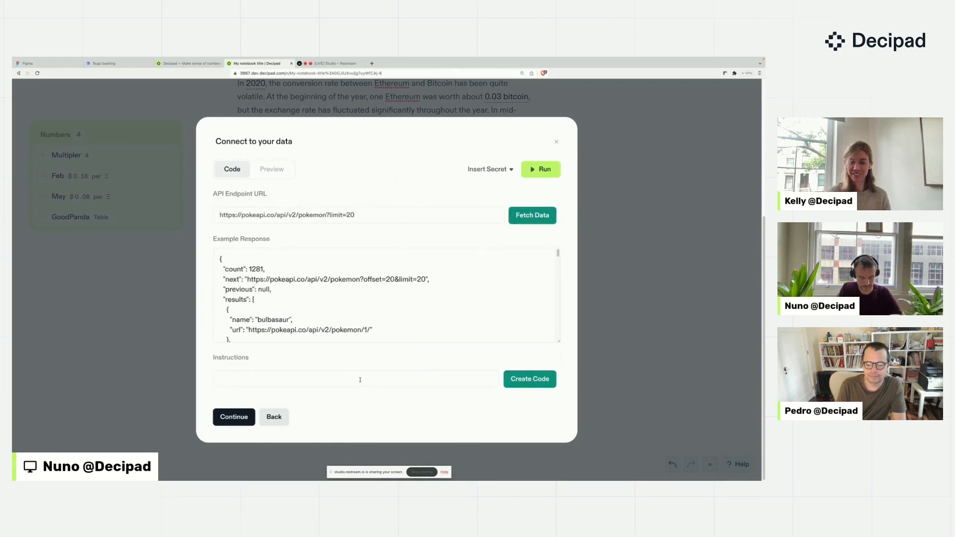
{"action": "left_click", "coordinate": [360, 380]}
{"action": "type", "text": "show a lsit of"}
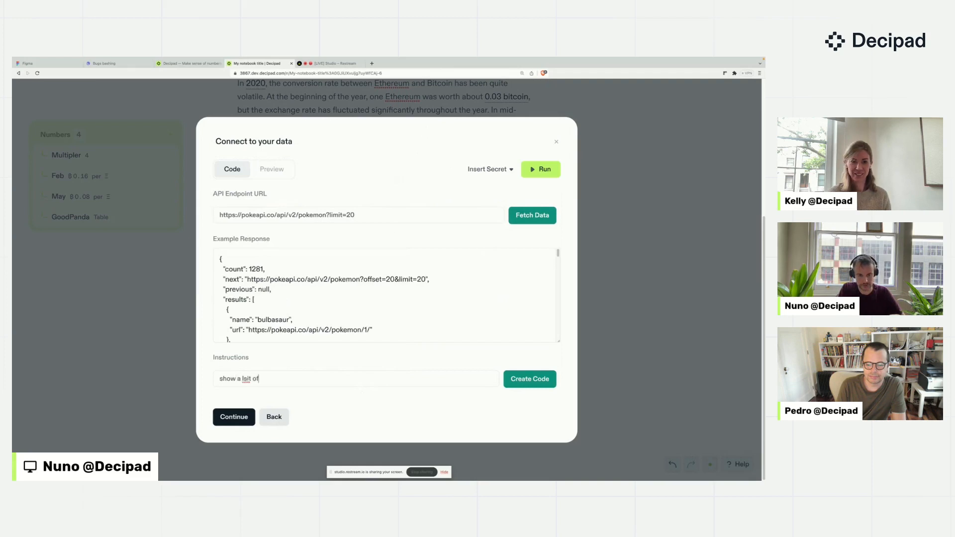
{"action": "key", "text": "BackSpace"}
{"action": "key", "text": "BackSpace"}
{"action": "type", "text": "ist"}
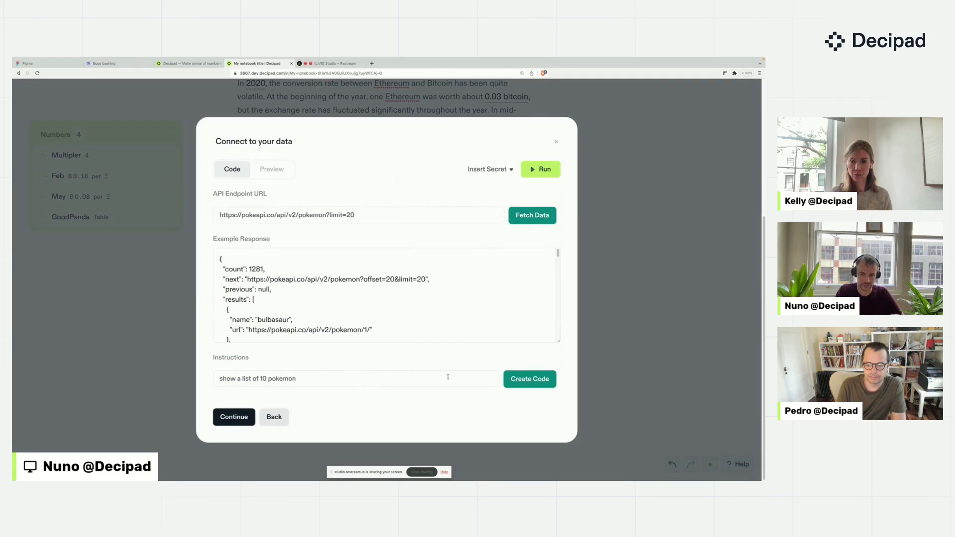
{"action": "left_click", "coordinate": [515, 383]}
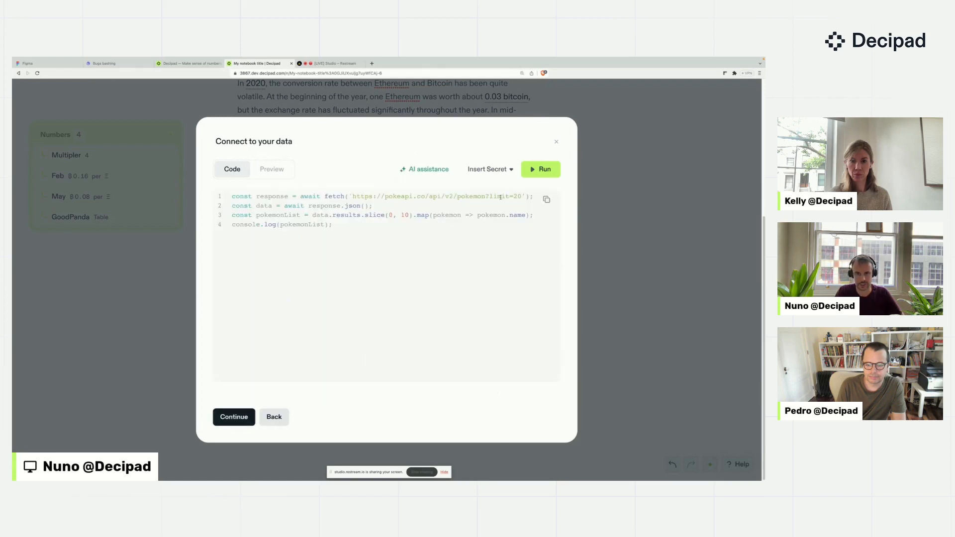
- Run the generated code, replace its console.log line with "return pokemonList" and run it again
{"action": "left_click", "coordinate": [530, 170]}
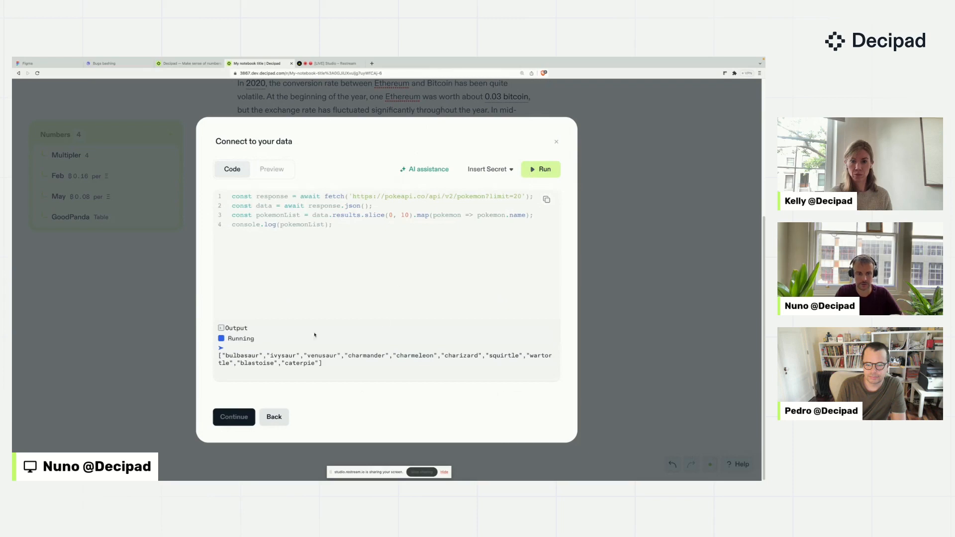
{"action": "left_click", "coordinate": [263, 237]}
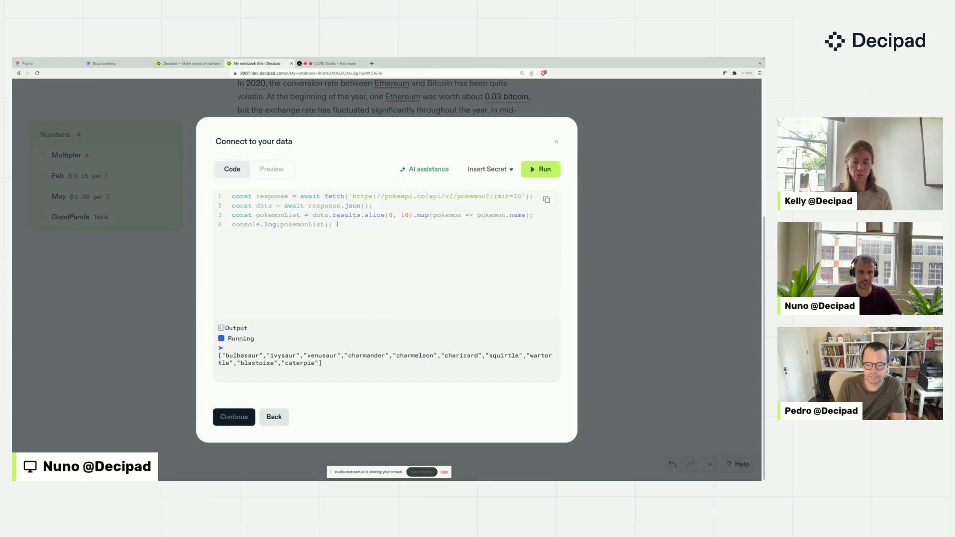
{"action": "left_click_drag", "start_coordinate": [331, 224], "coordinate": [326, 225]}
{"action": "key", "text": "BackSpace"}
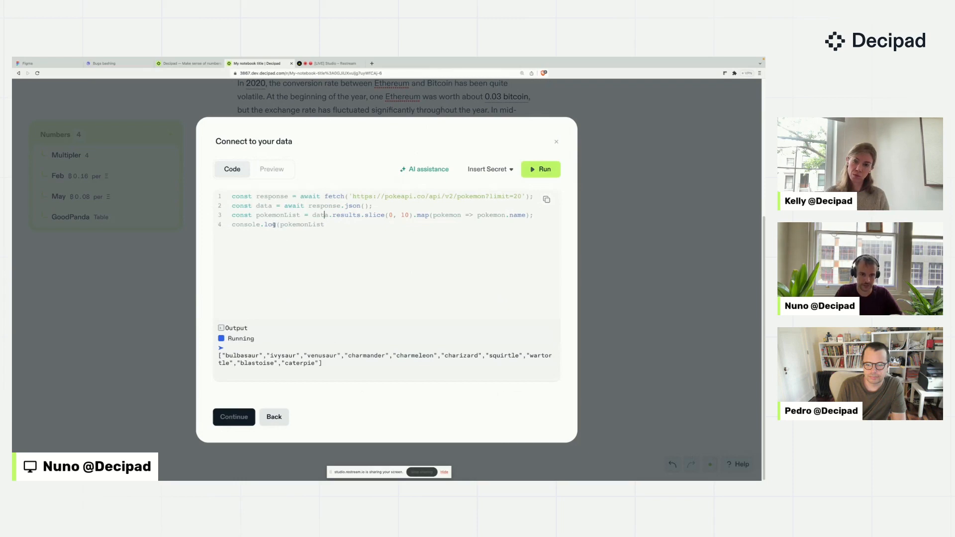
{"action": "left_click_drag", "start_coordinate": [281, 225], "coordinate": [231, 225]}
{"action": "type", "text": "retur"}
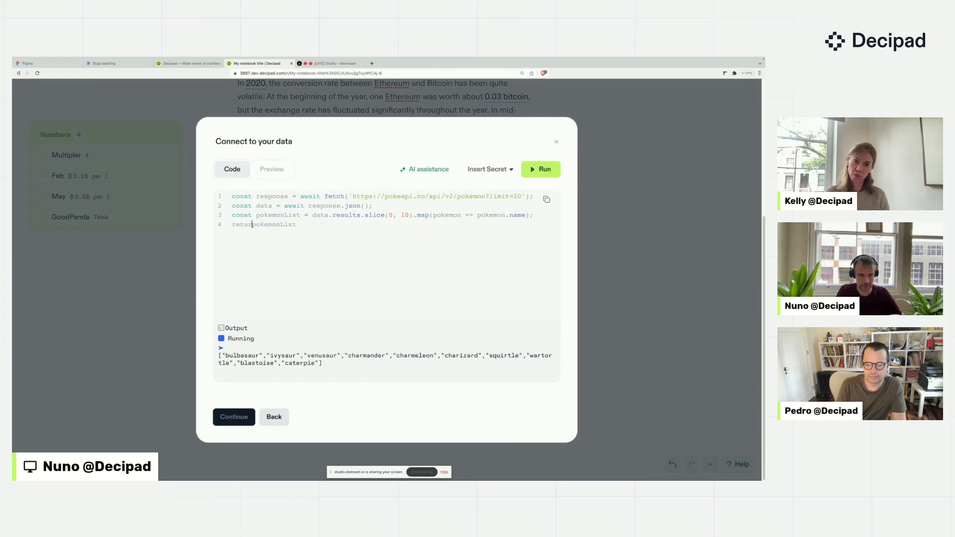
{"action": "type", "text": "n"}
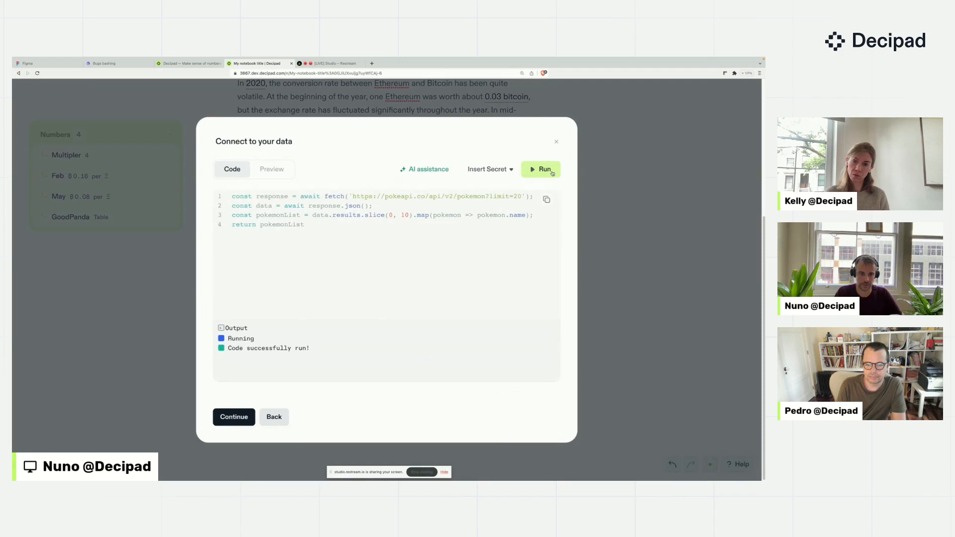
- Preview the pokemon list, change the map callback on line 3 to return {name: pokemon.name} and run the code
{"action": "left_click", "coordinate": [272, 170]}
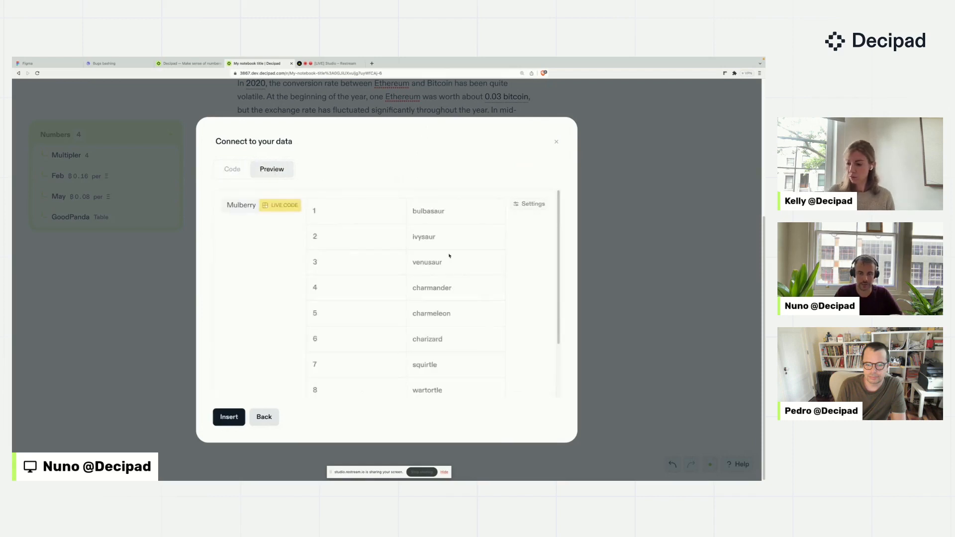
{"action": "left_click", "coordinate": [232, 169]}
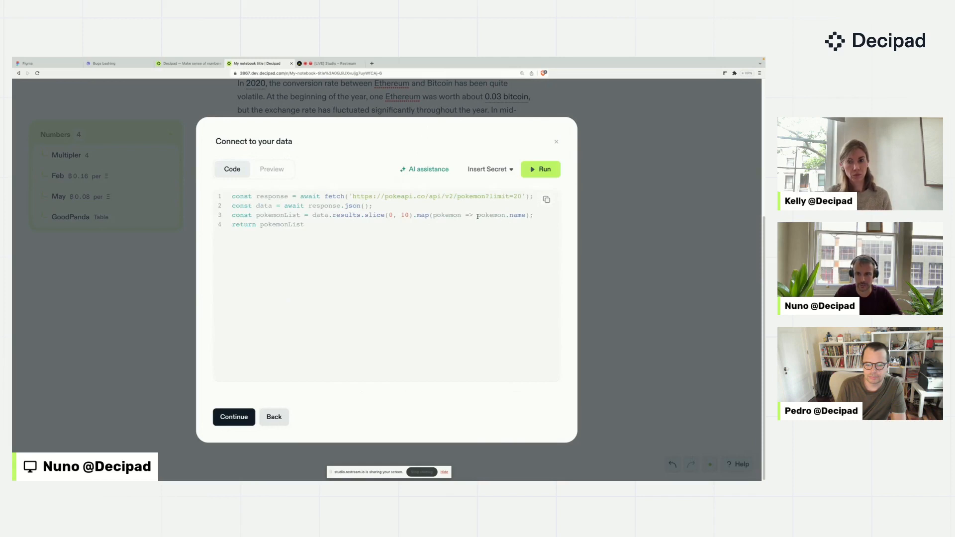
{"action": "left_click_drag", "start_coordinate": [477, 216], "coordinate": [525, 215]}
{"action": "type", "text": "{"}
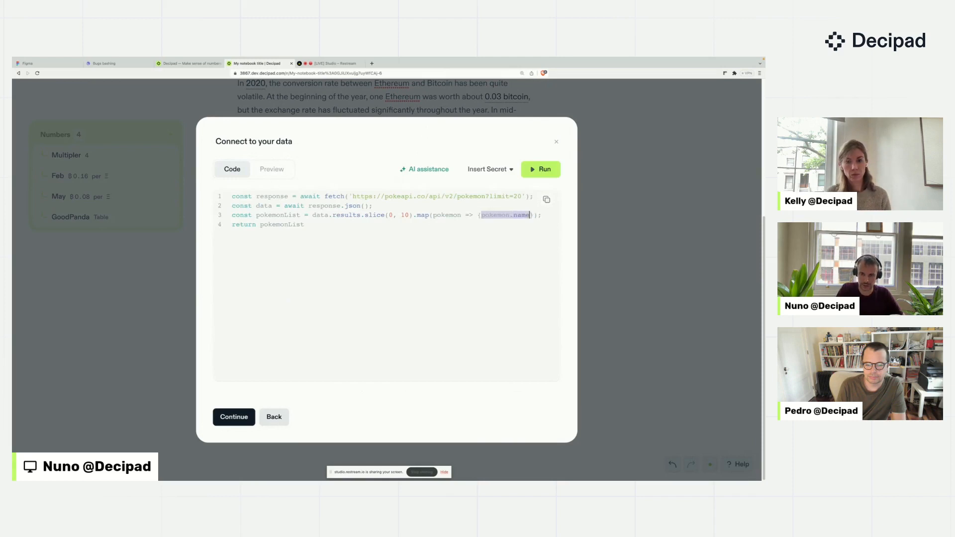
{"action": "key", "text": "Left"}
{"action": "type", "text": "name:"}
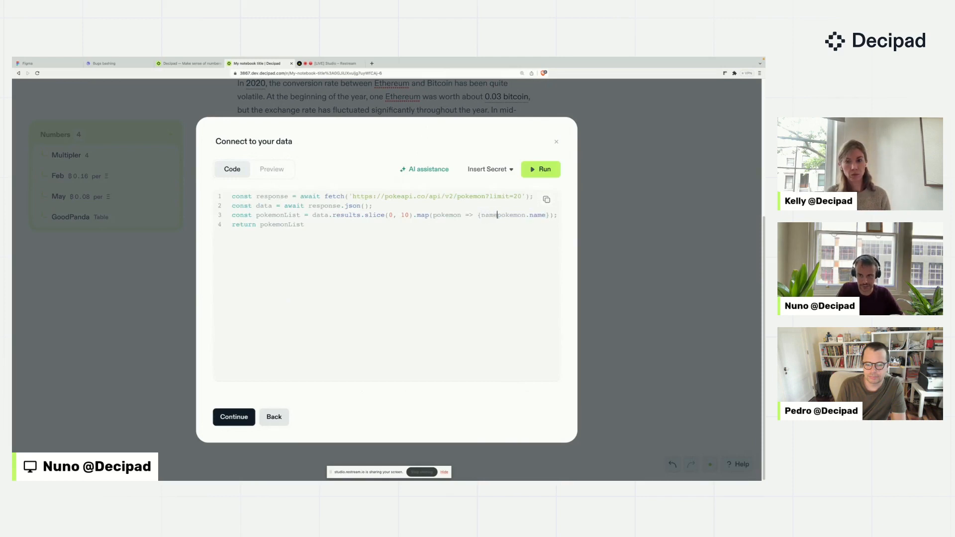
{"action": "left_click", "coordinate": [542, 170]}
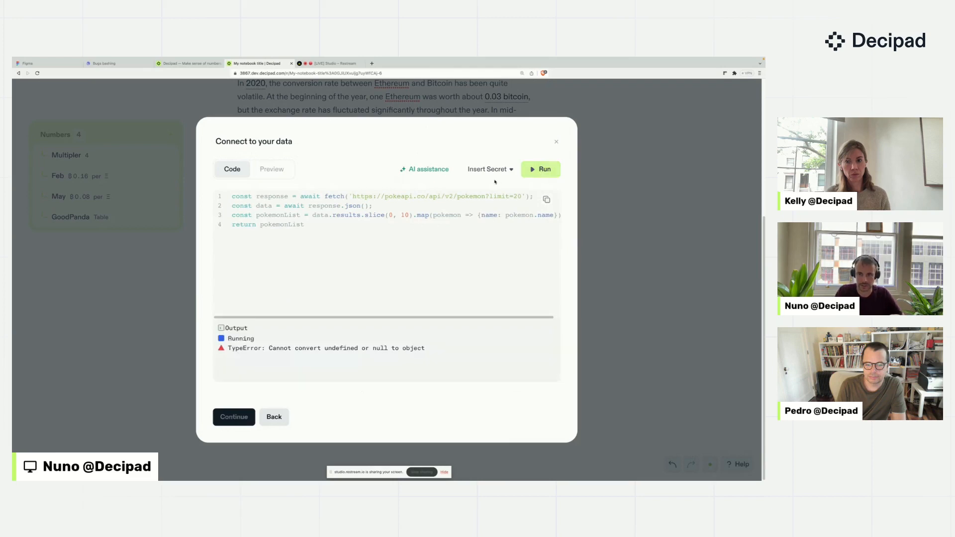
- Check the end of line 3 in the code and run it again
{"action": "left_click", "coordinate": [273, 176]}
{"action": "left_click", "coordinate": [237, 174]}
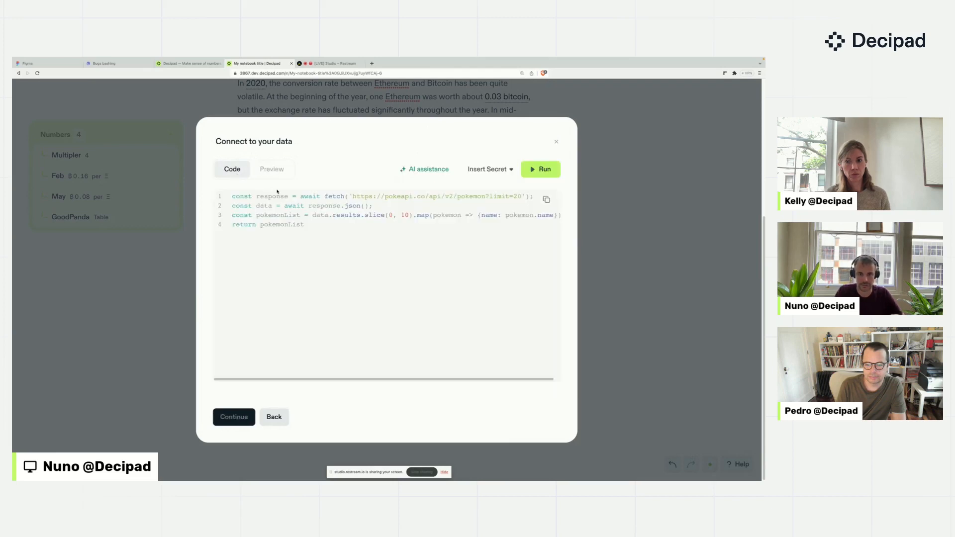
{"action": "scroll", "coordinate": [492, 221], "scroll_direction": "right", "scroll_amount": 1}
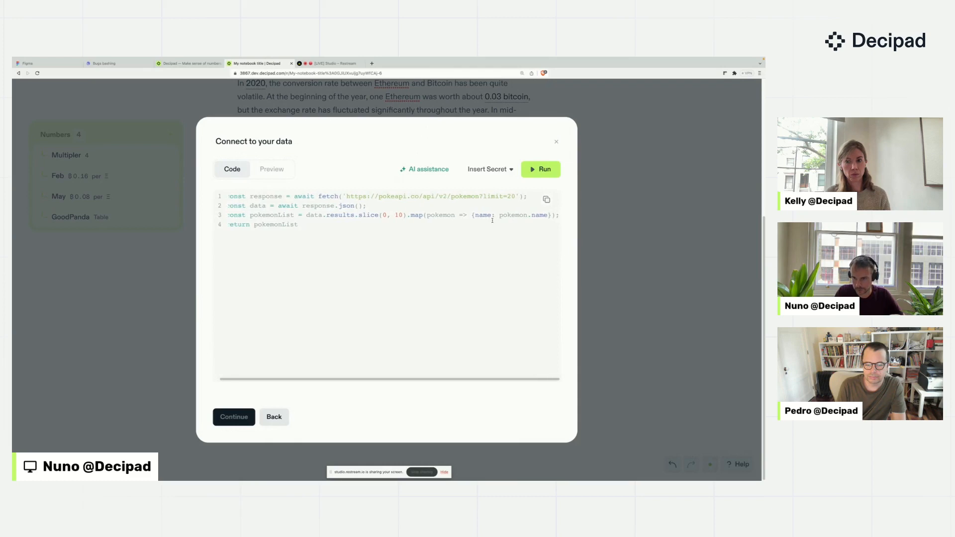
{"action": "left_click", "coordinate": [545, 171]}
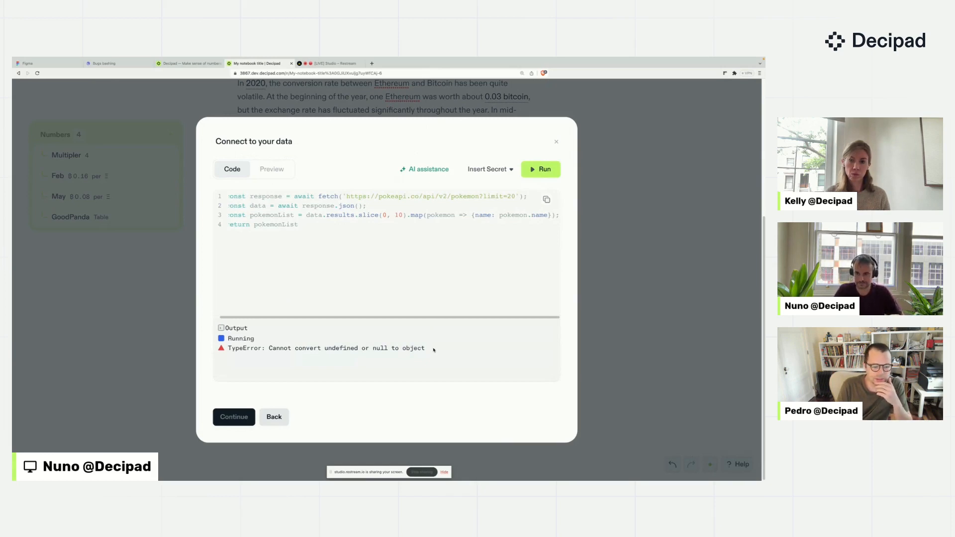
- Wrap the object on line 3 in parentheses as ({name: pokemon.name}) and run the code
{"action": "mouse_move", "coordinate": [471, 215]}
{"action": "left_mouse_down"}
{"action": "mouse_move", "coordinate": [543, 215]}
{"action": "mouse_move", "coordinate": [471, 214]}
{"action": "left_mouse_up"}
{"action": "type", "text": "("}
{"action": "key", "text": "Right"}
{"action": "key", "text": "Right"}
{"action": "key", "text": "Right"}
{"action": "key", "text": "Right"}
{"action": "key", "text": "Right"}
{"action": "key", "text": "Right"}
{"action": "key", "text": "Right"}
{"action": "key", "text": "Right"}
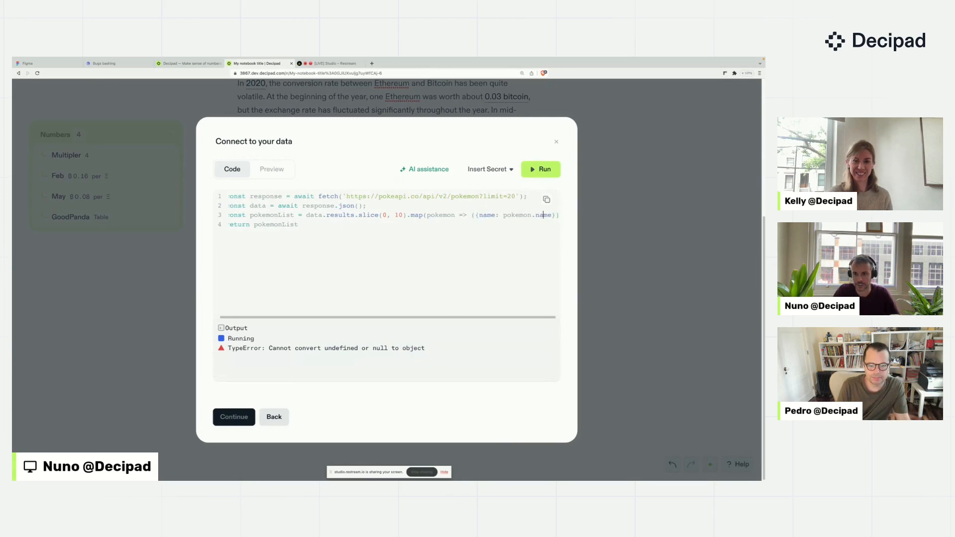
{"action": "key", "text": "Right"}
{"action": "key", "text": "Right"}
{"action": "type", "text": "}"}
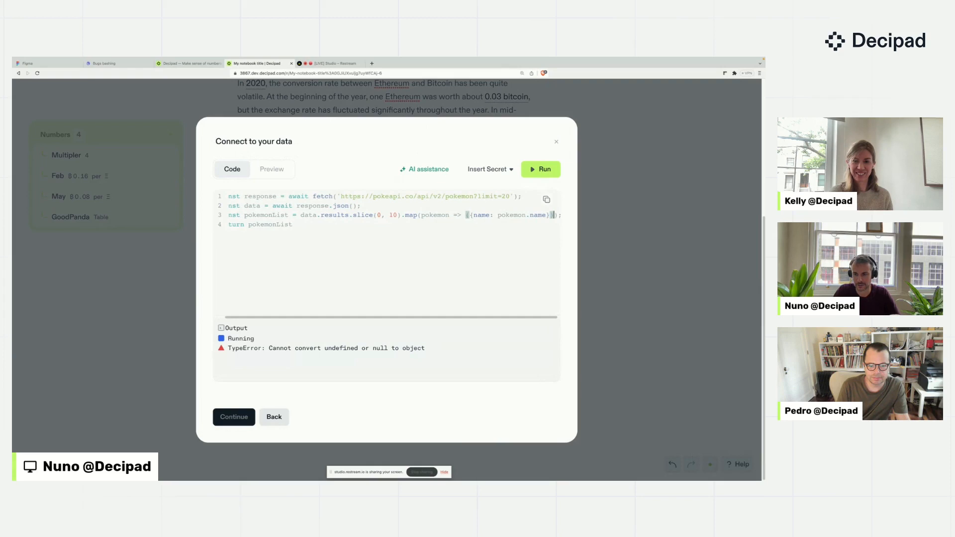
{"action": "left_click", "coordinate": [545, 171]}
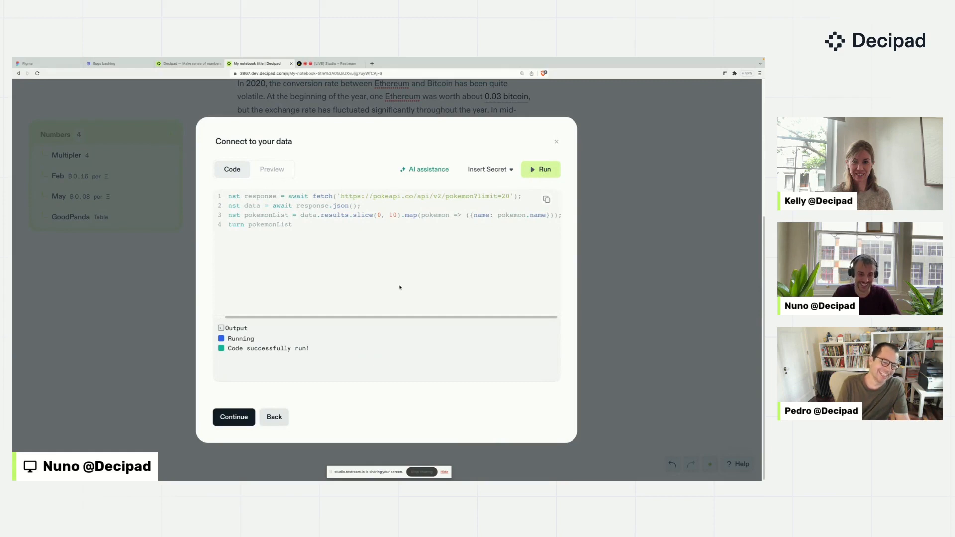
- Preview the pokemon table, look through the name column's type options and close the data connection without inserting it
{"action": "left_click", "coordinate": [269, 173]}
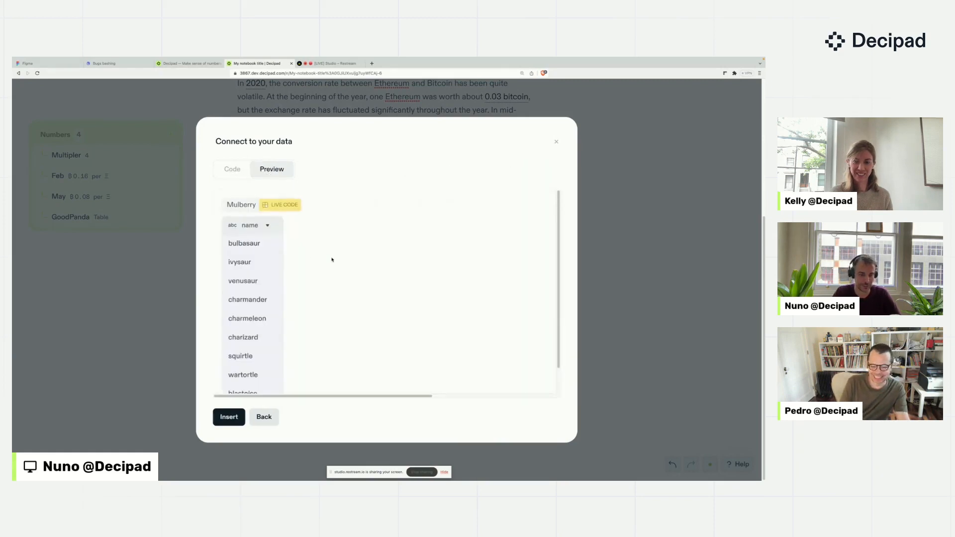
{"action": "left_click", "coordinate": [268, 223]}
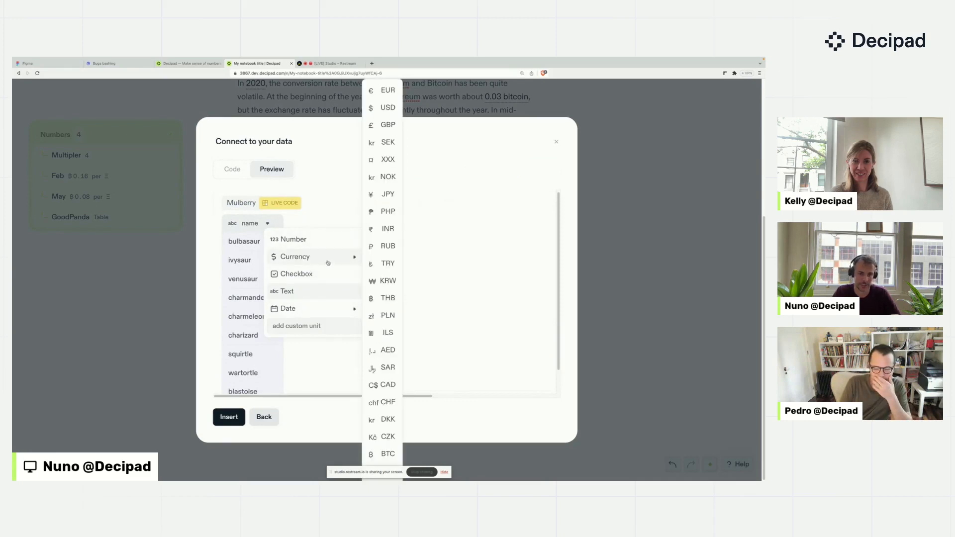
{"action": "left_click", "coordinate": [320, 226]}
{"action": "left_click", "coordinate": [231, 170]}
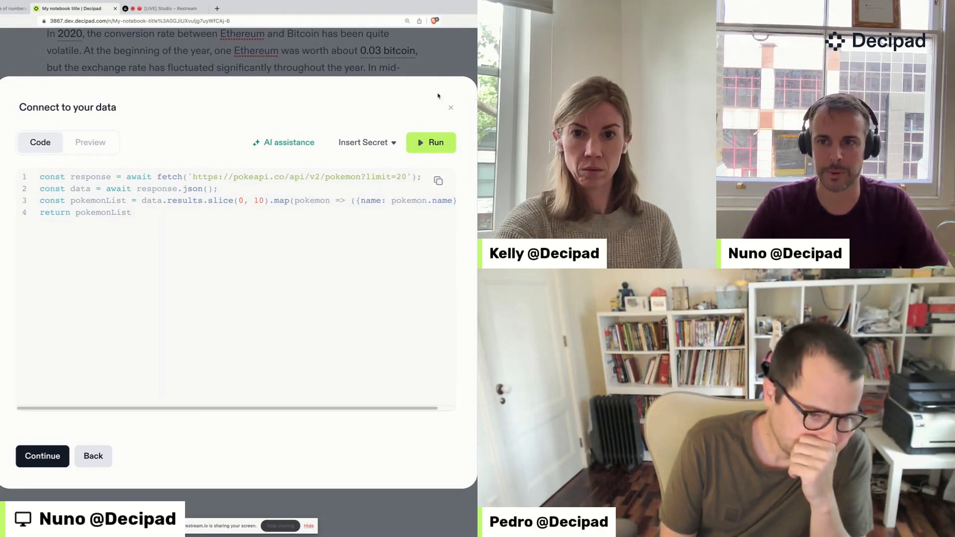
{"action": "left_click", "coordinate": [448, 110]}
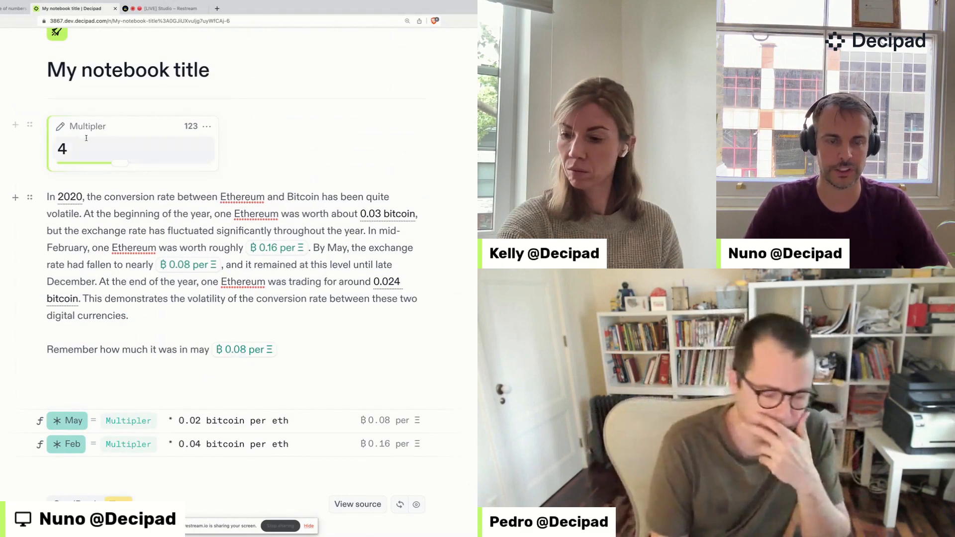
- Set the Multipler slider to 5 and review the linked values in the text and formulas
{"action": "left_click_drag", "start_coordinate": [119, 163], "coordinate": [146, 168]}
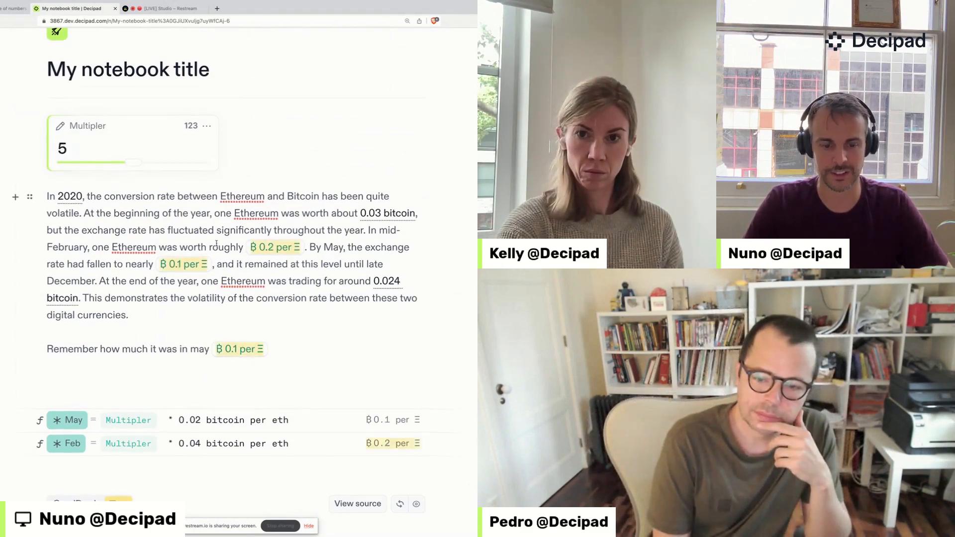
{"action": "scroll", "coordinate": [199, 239], "scroll_direction": "down", "scroll_amount": 3}
{"action": "scroll", "coordinate": [216, 243], "scroll_direction": "down", "scroll_amount": 1}
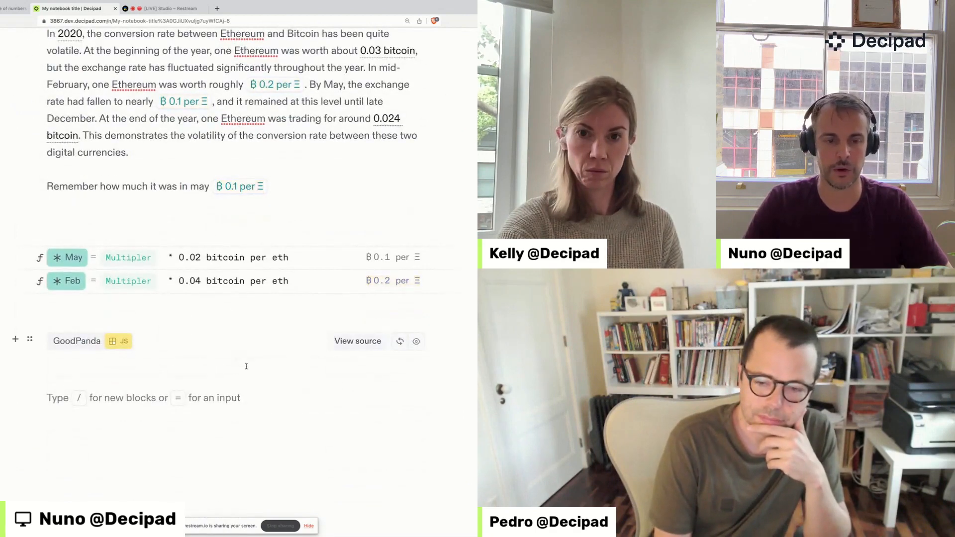
{"action": "scroll", "coordinate": [218, 393], "scroll_direction": "up", "scroll_amount": 4}
{"action": "scroll", "coordinate": [214, 343], "scroll_direction": "down", "scroll_amount": 4}
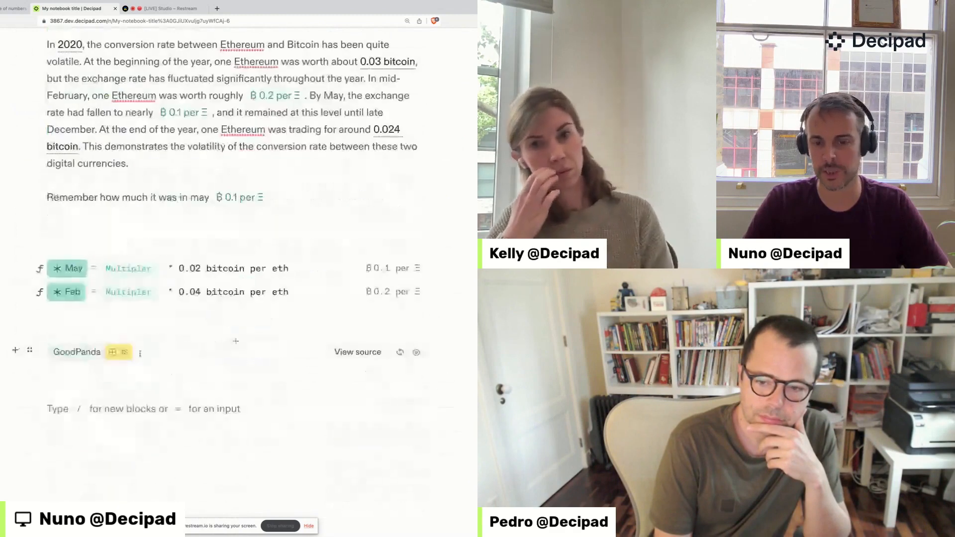
- Review the source code of the GoodPanda integration, close it and switch to the Restream studio
{"action": "left_click", "coordinate": [351, 352]}
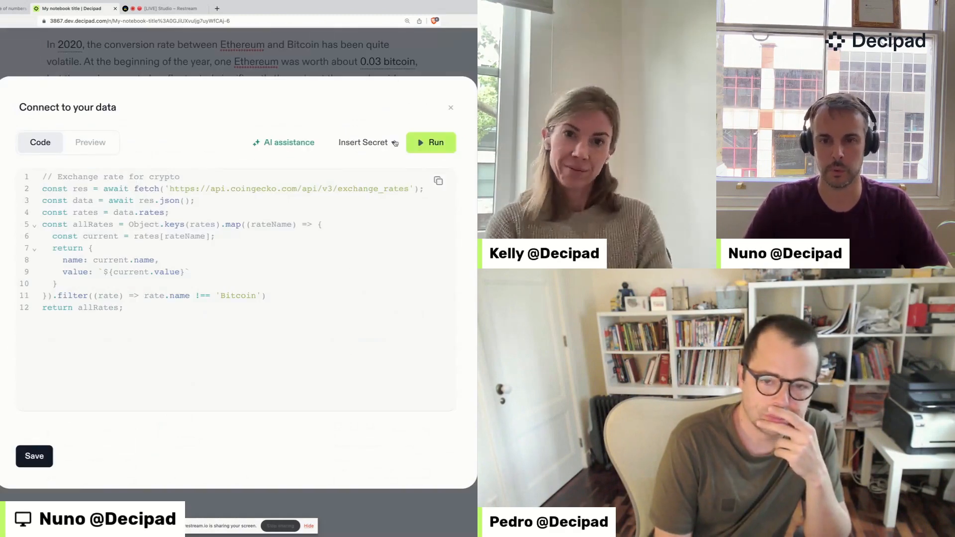
{"action": "left_click", "coordinate": [451, 108]}
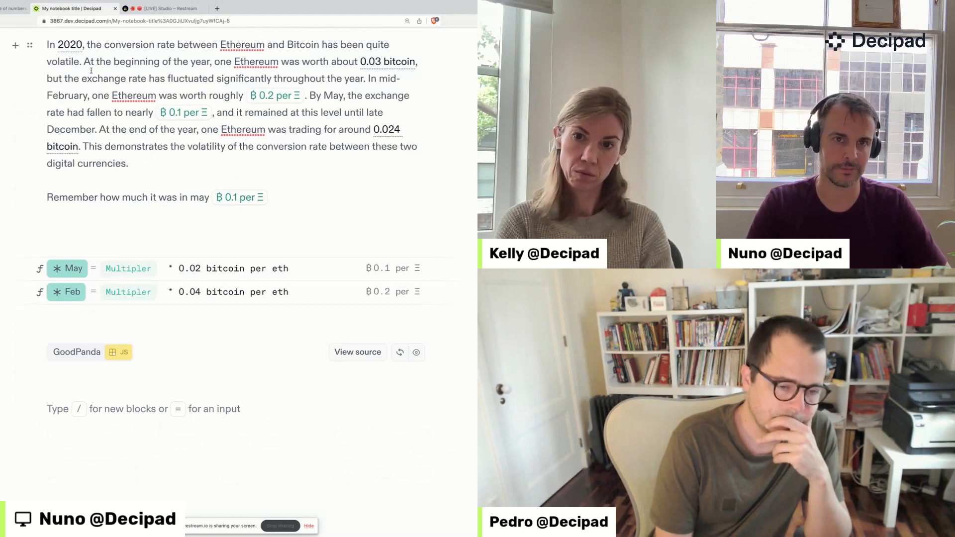
{"action": "left_click", "coordinate": [162, 10]}
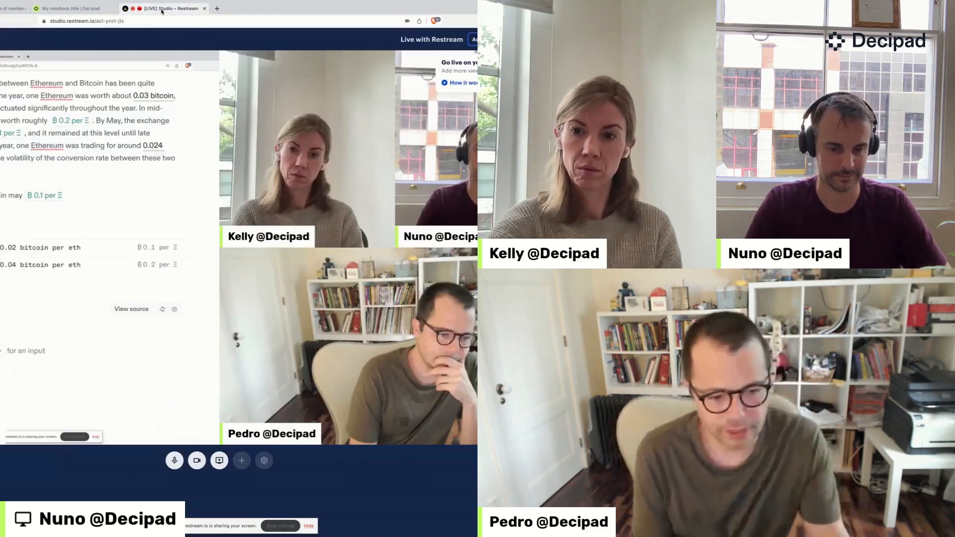